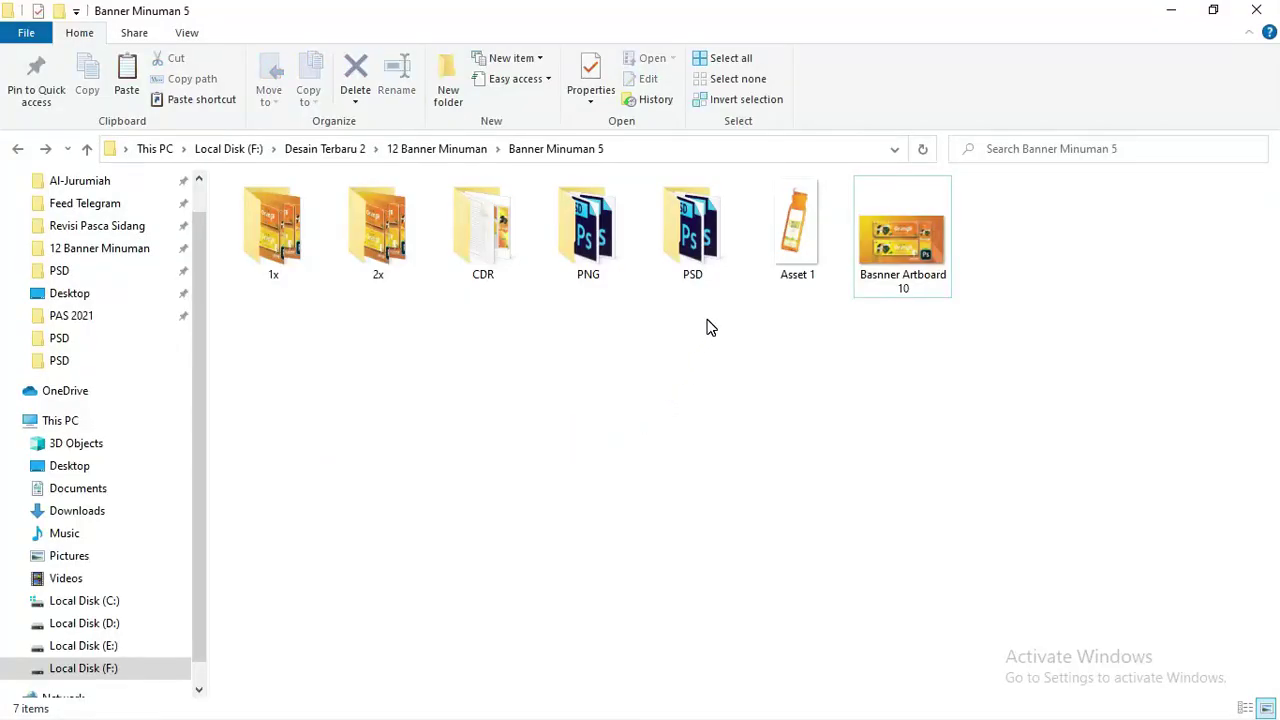
- Open the CDR folder and look at the Banner Minuman 5 CDR_OK file
click(703, 237)
click(492, 242)
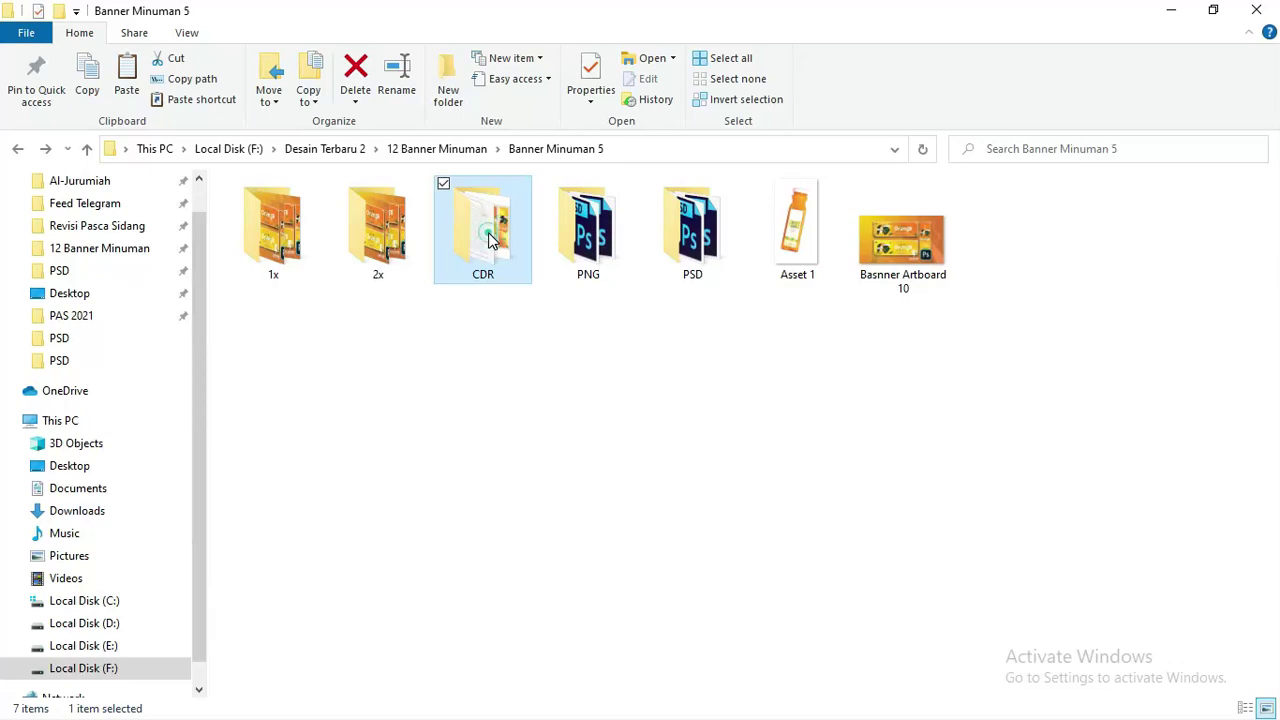
double_click(490, 240)
click(466, 243)
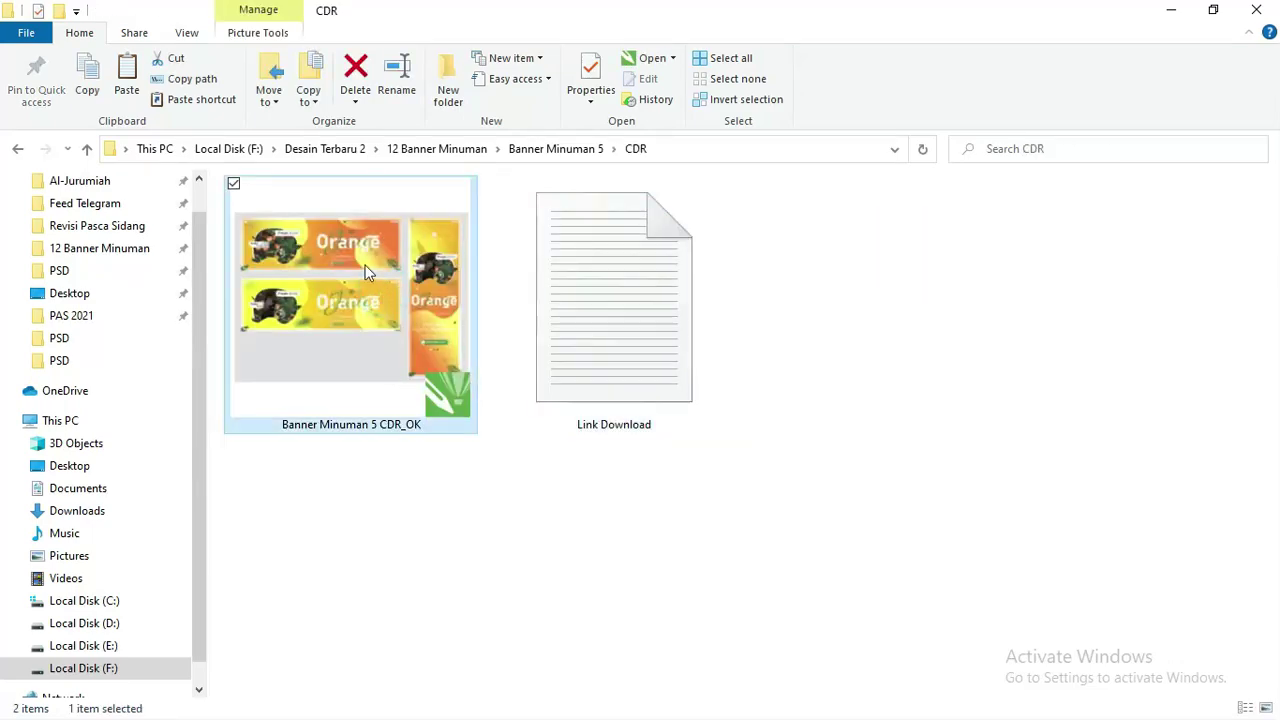
right_click(375, 325)
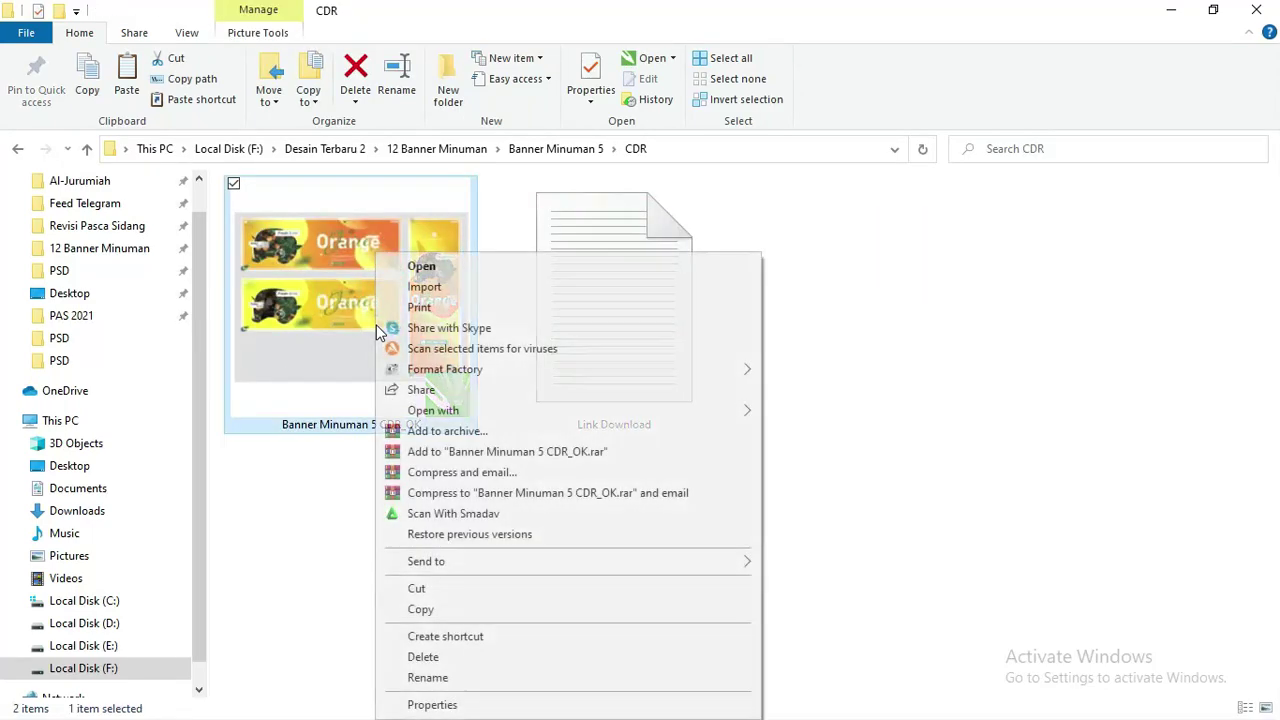
click(323, 472)
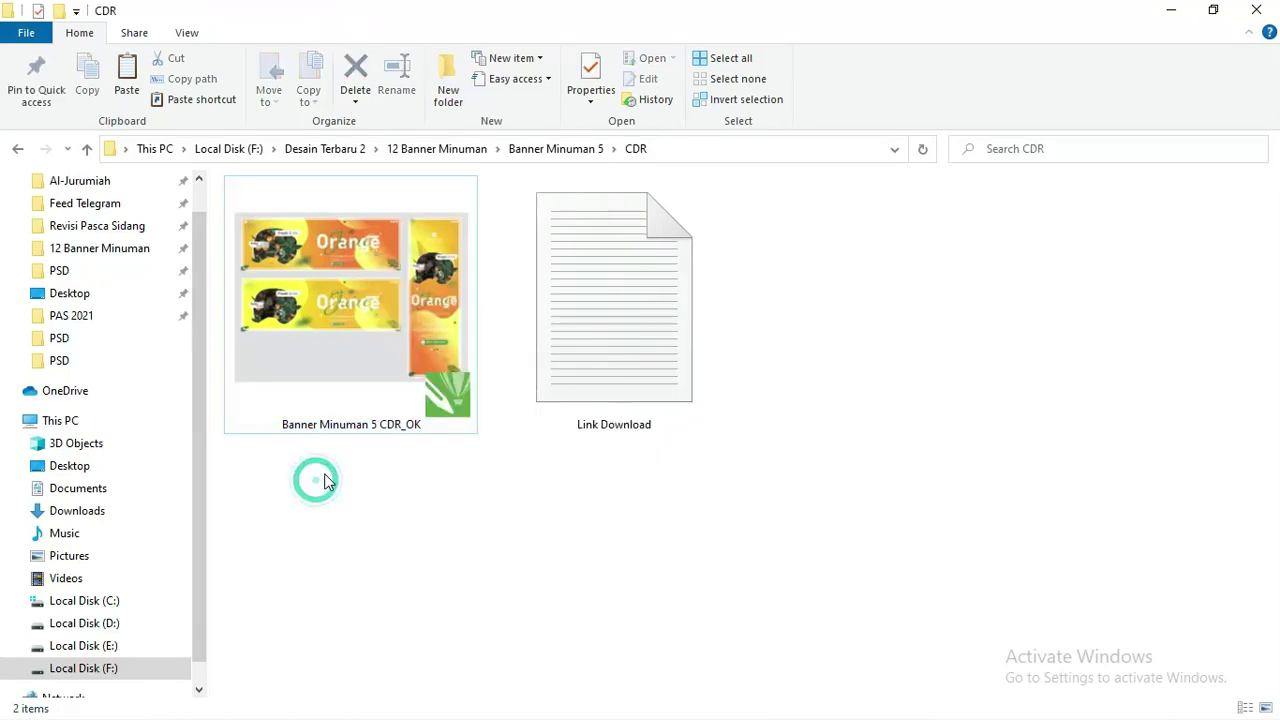
- Return to the Banner Minuman 5 folder and view the three Photoshop banner files in its PSD folder
key(alt+Up)
double_click(682, 238)
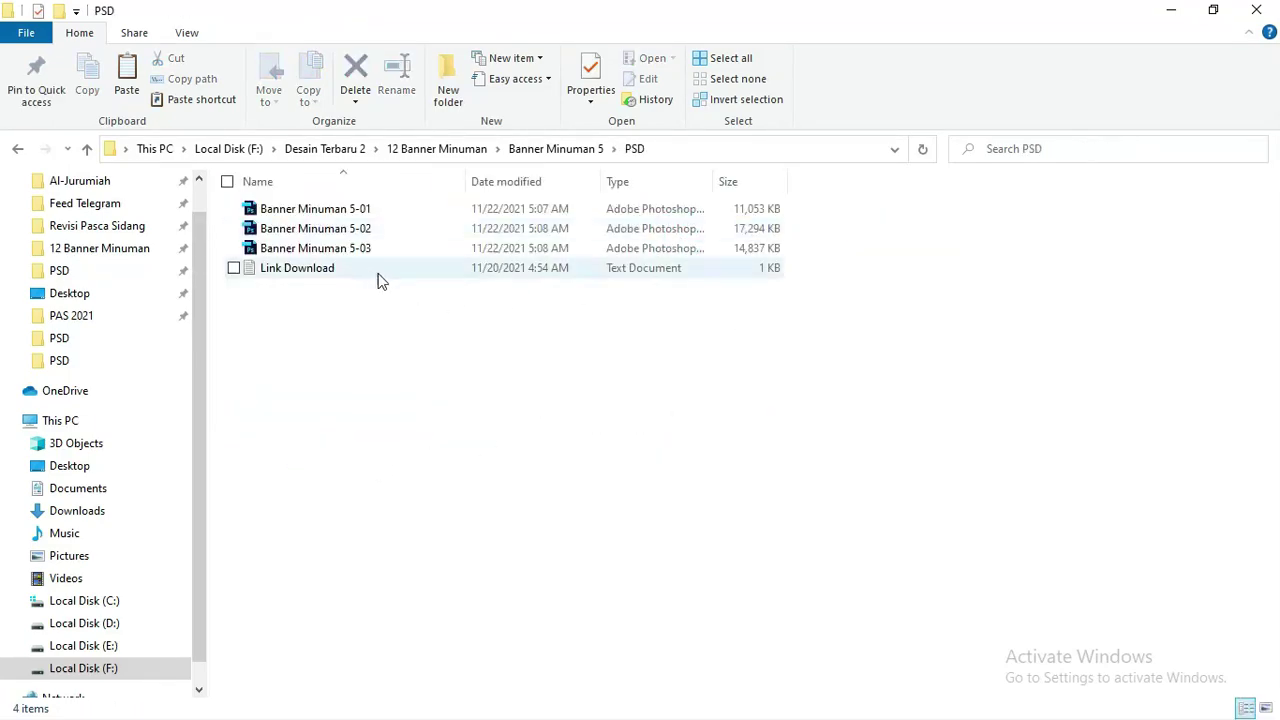
click(354, 252)
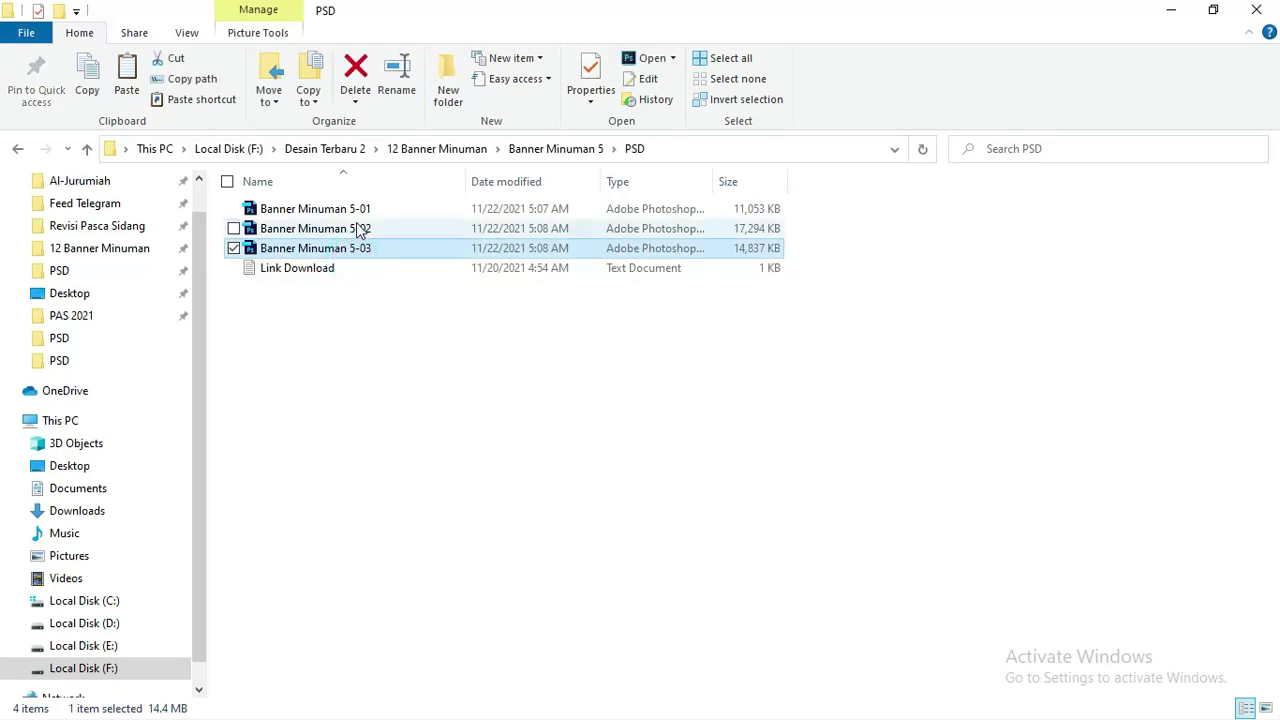
shift+click(356, 209)
right_click(362, 216)
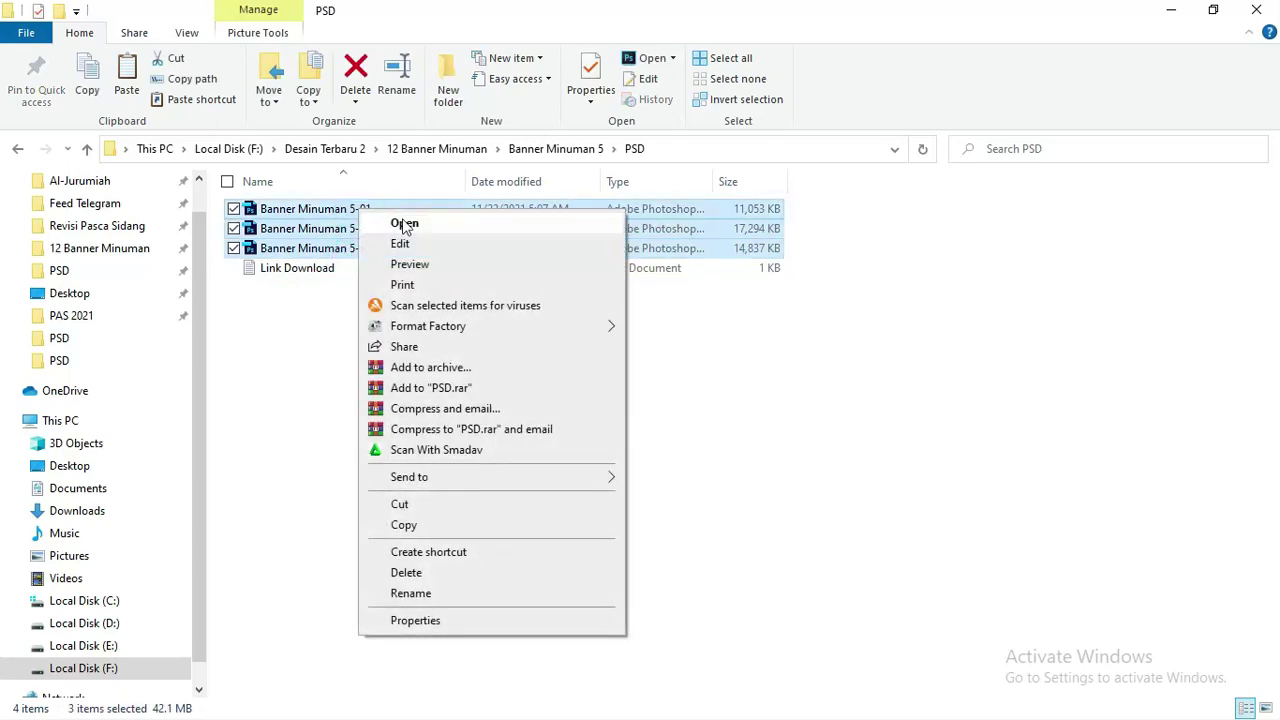
click(326, 337)
- Switch to Photoshop and review the open Banner Minuman 5-01, 5-03 and 5-02 documents in turn
key(alt+Tab)
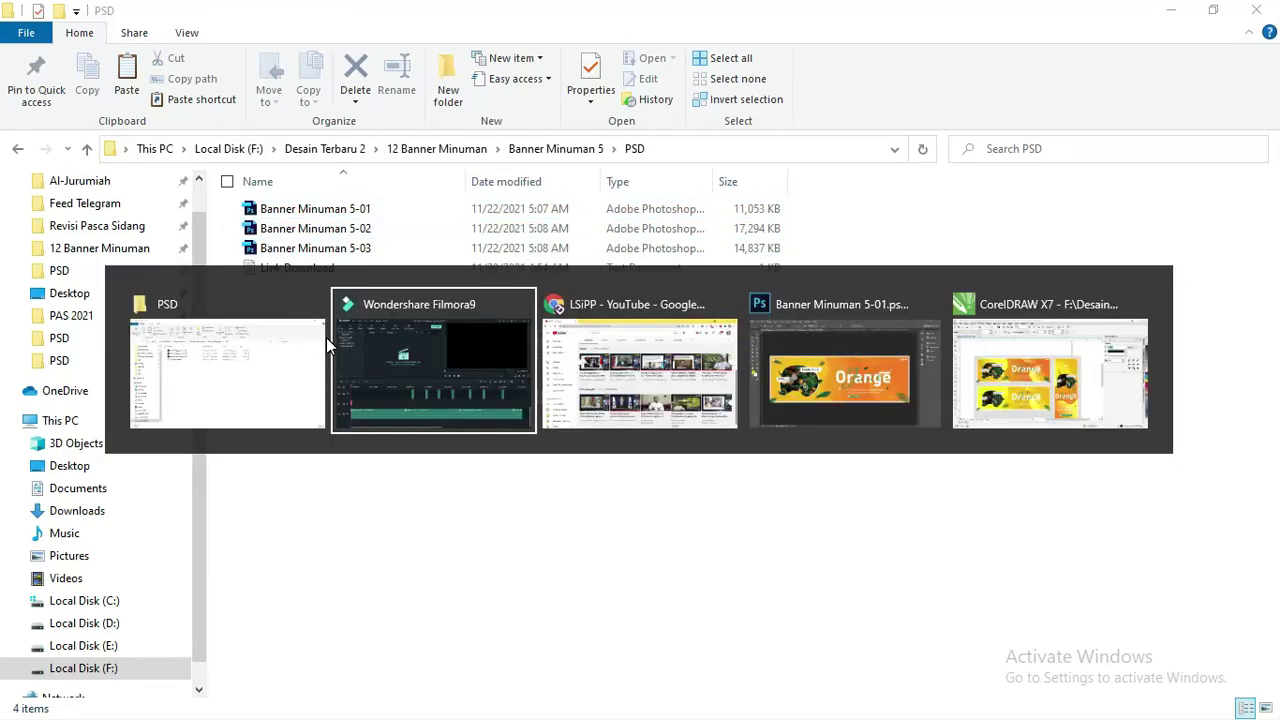
key(alt+Tab)
key(alt+Tab)
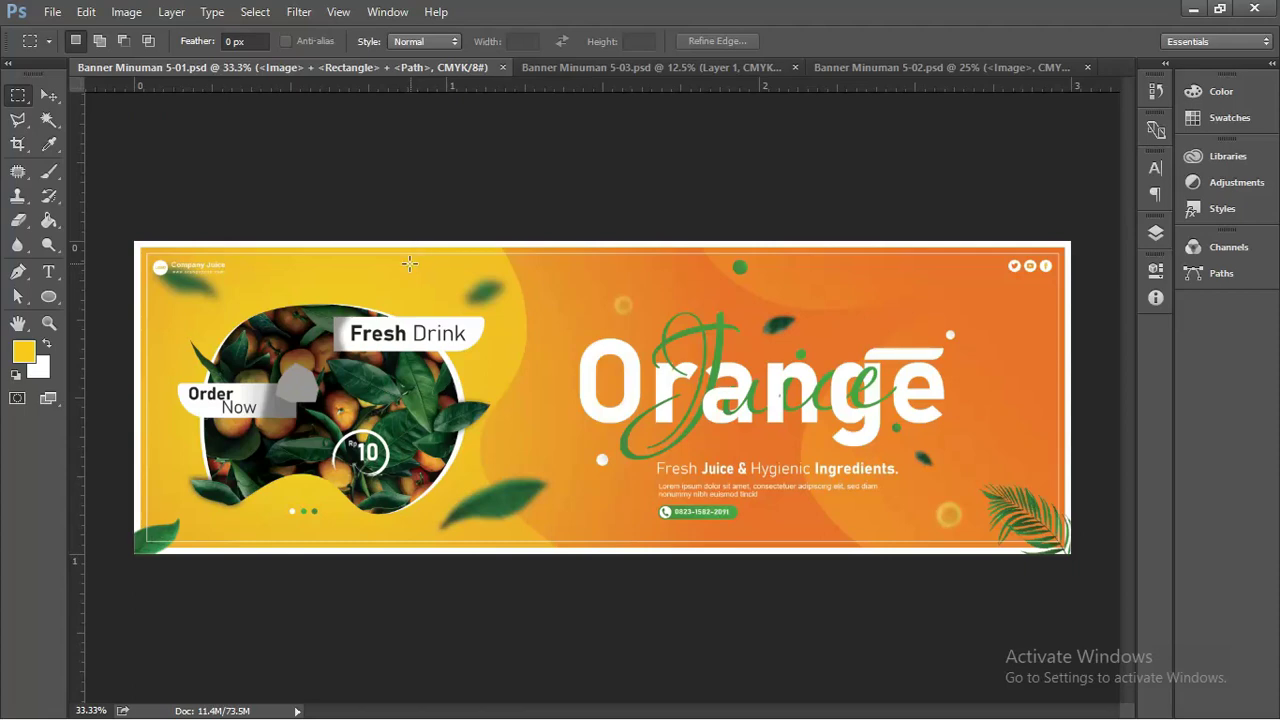
click(610, 70)
alt+scroll(648, 302, up, 3)
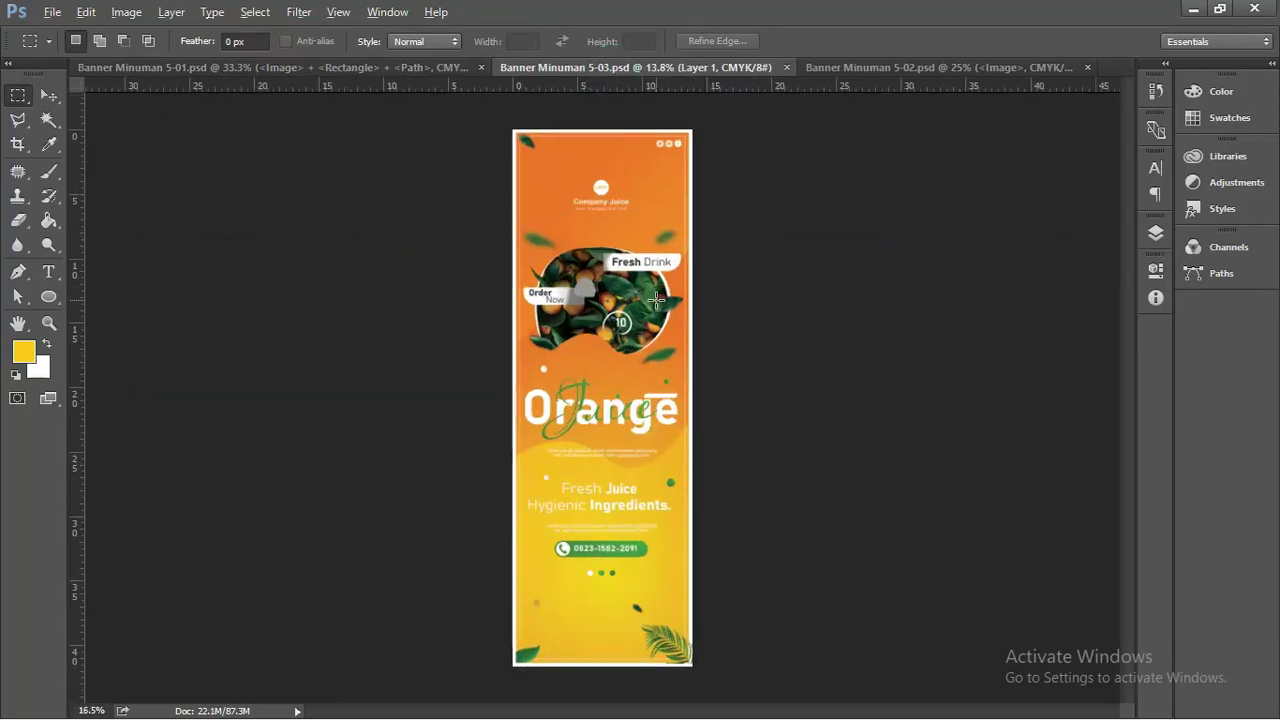
drag(645, 455, 605, 433)
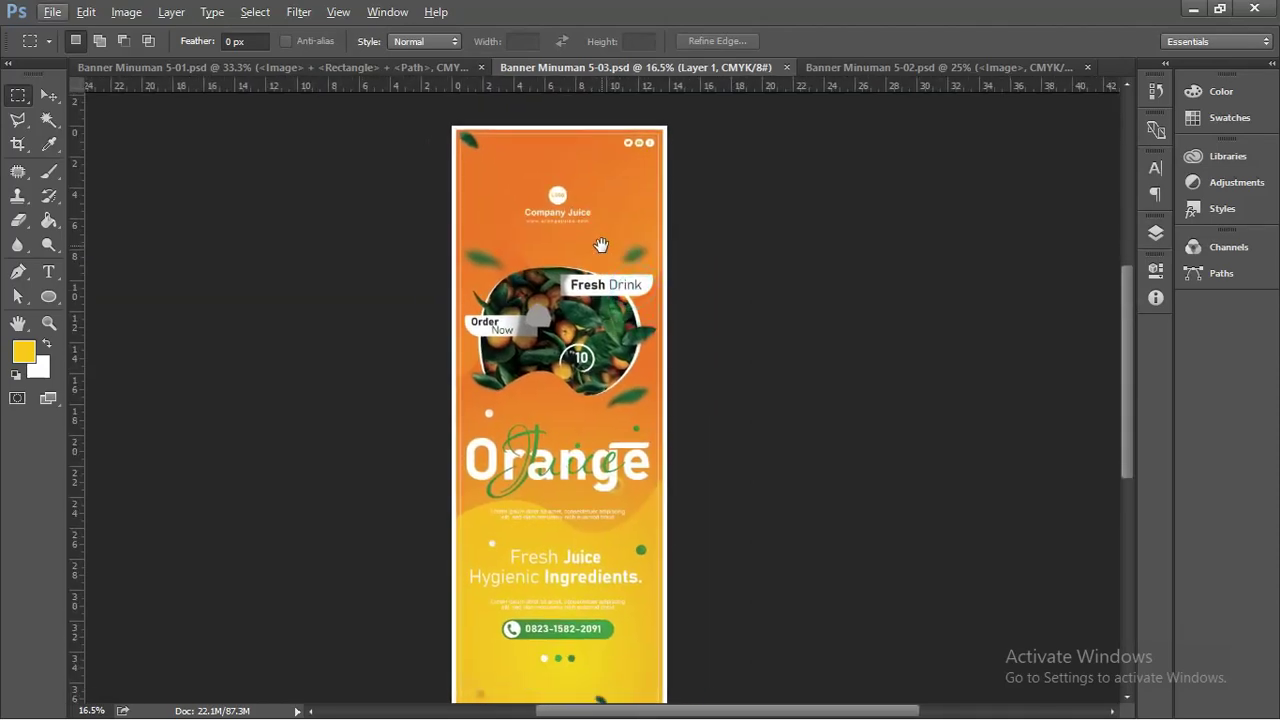
click(858, 70)
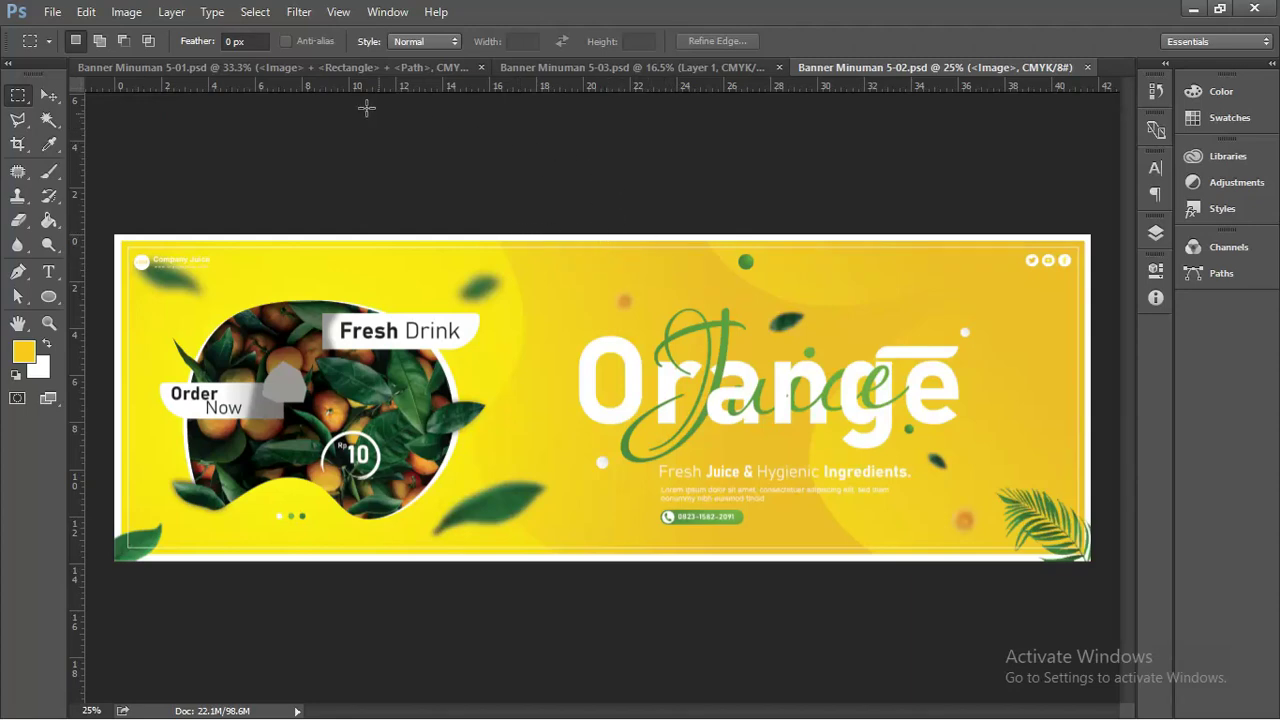
click(318, 68)
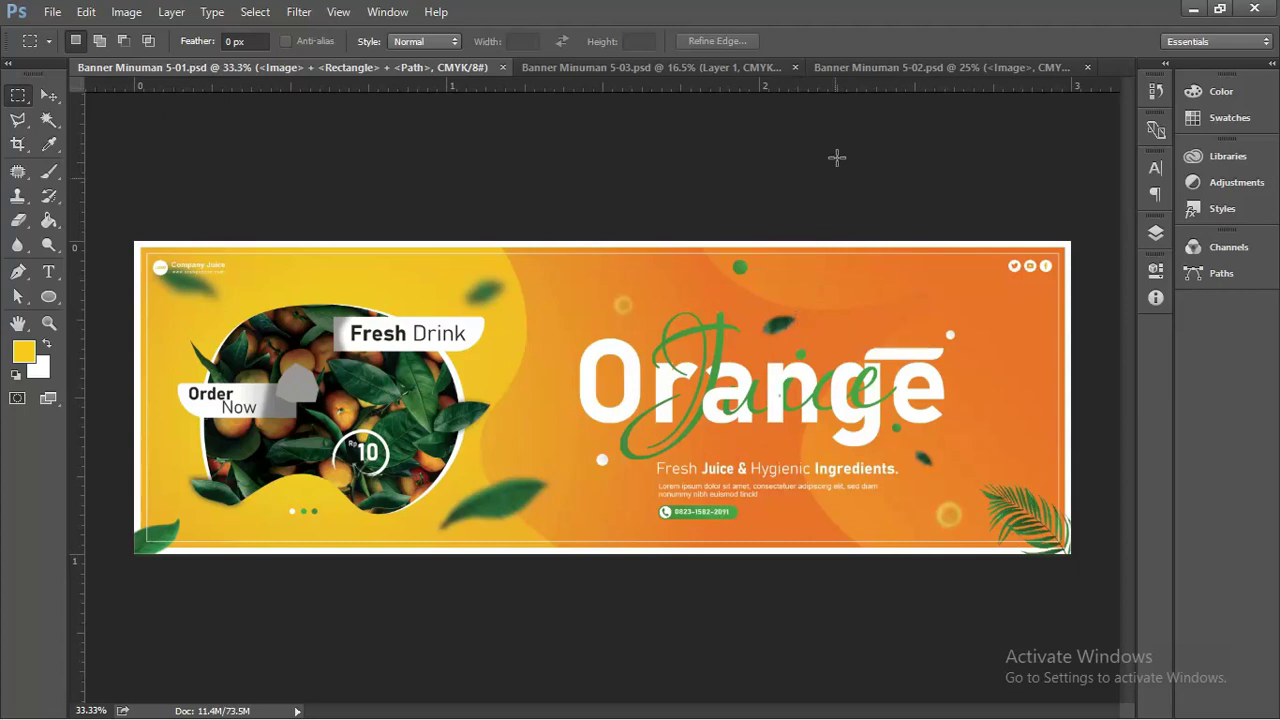
click(881, 65)
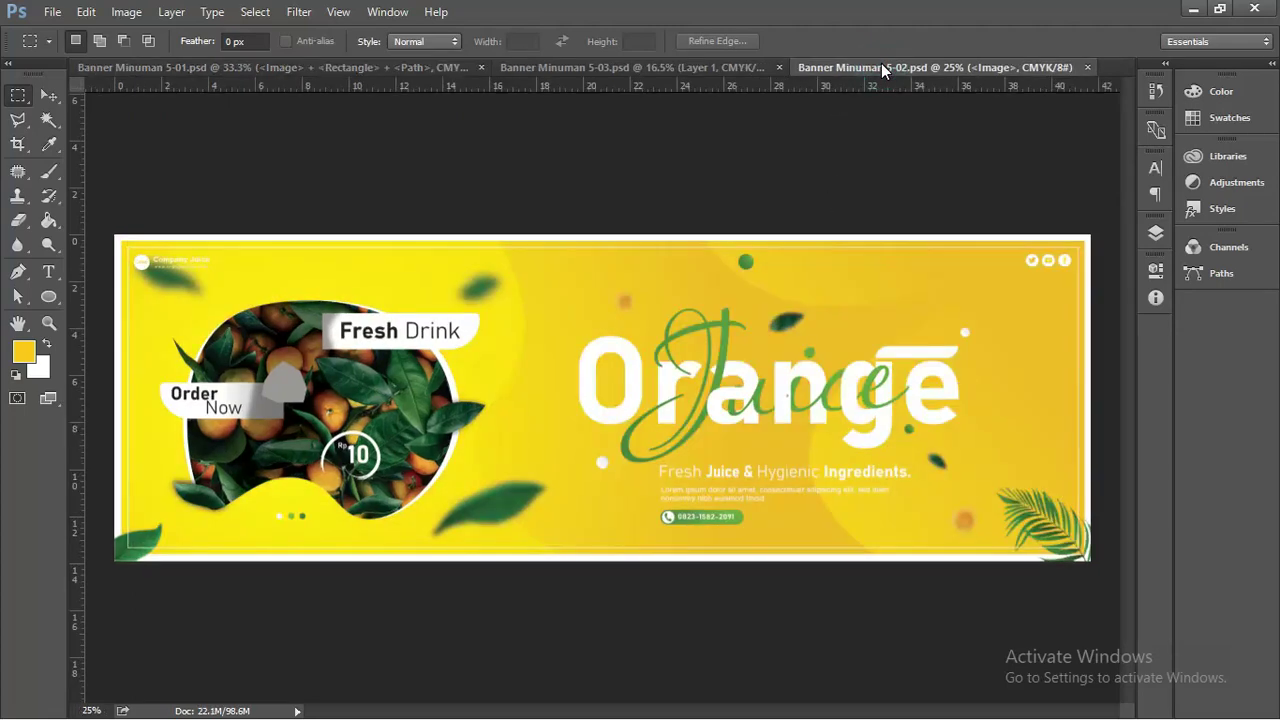
click(652, 68)
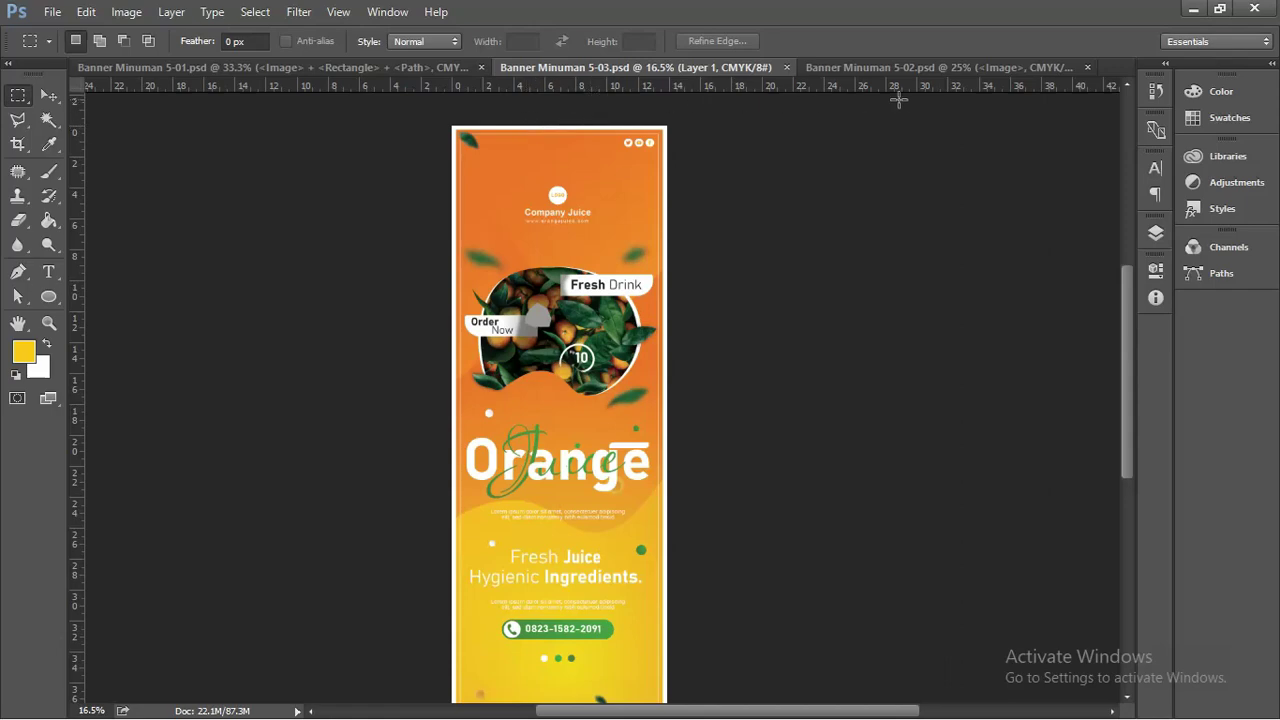
click(911, 64)
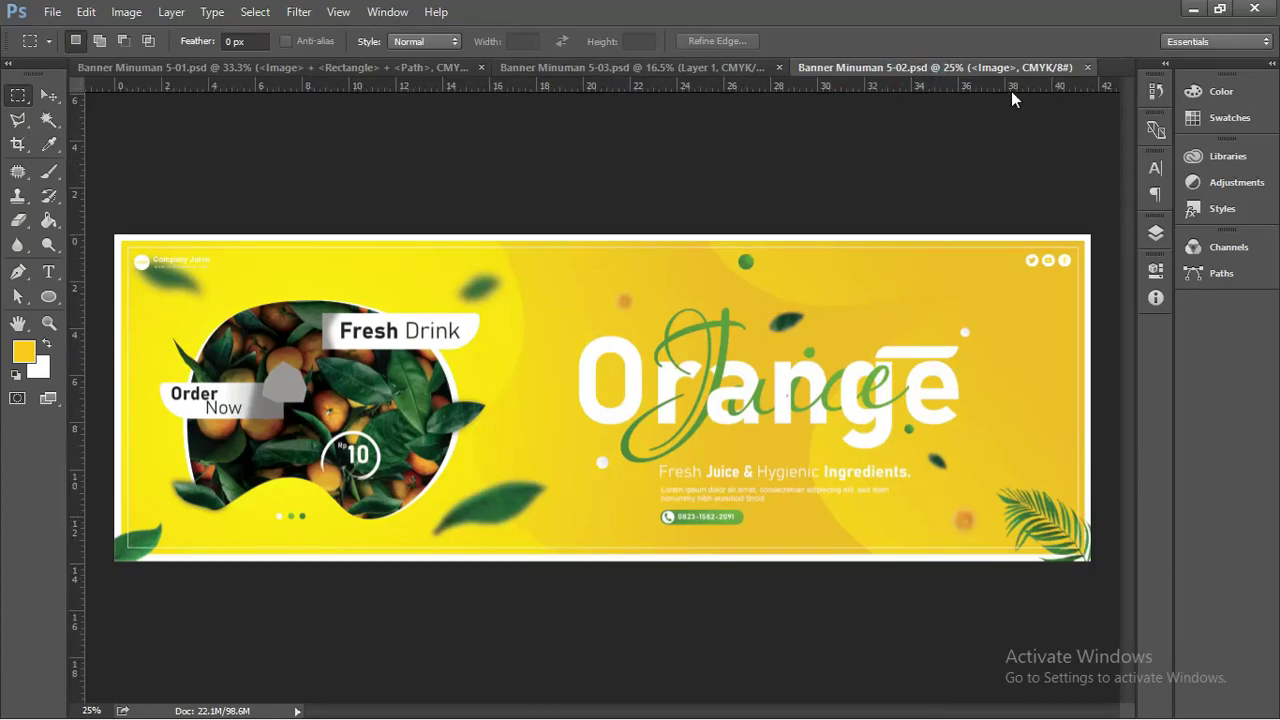
- Close the Banner Minuman 5-02 document and bring Banner Minuman 5-01 to the front
click(1087, 67)
click(415, 66)
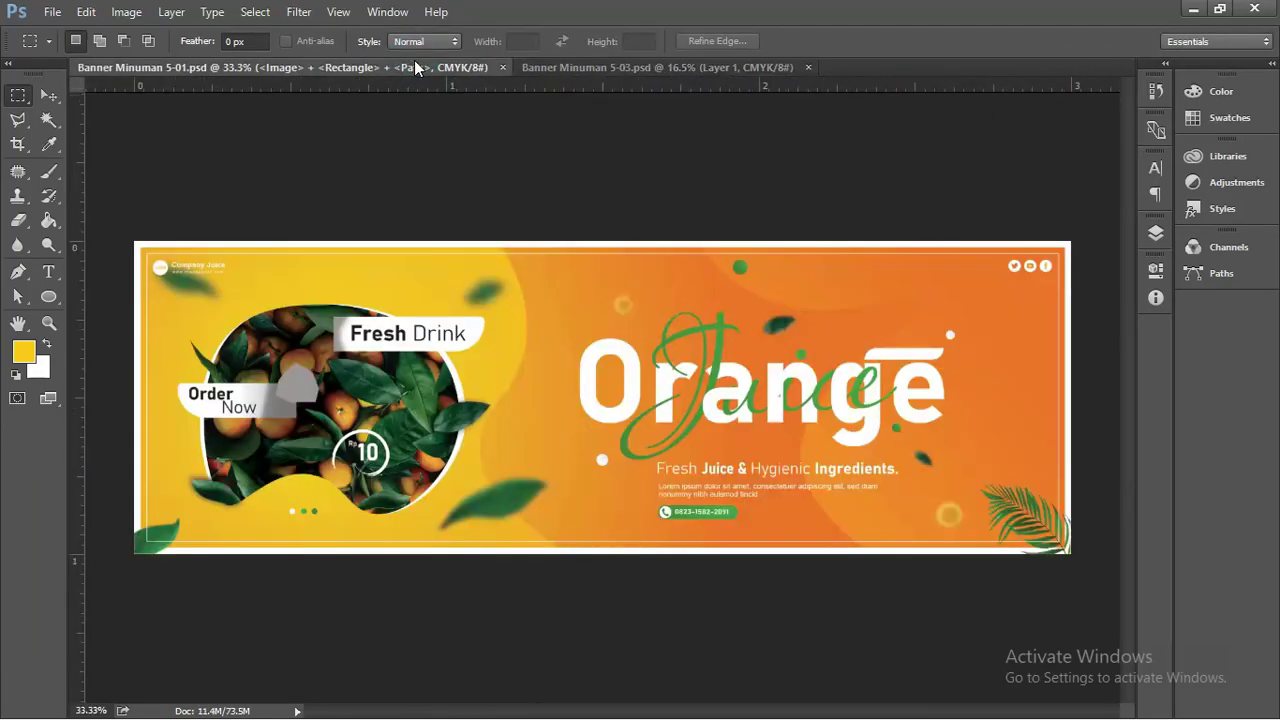
- Select the "Orange Juice" title group with the Move tool
click(47, 96)
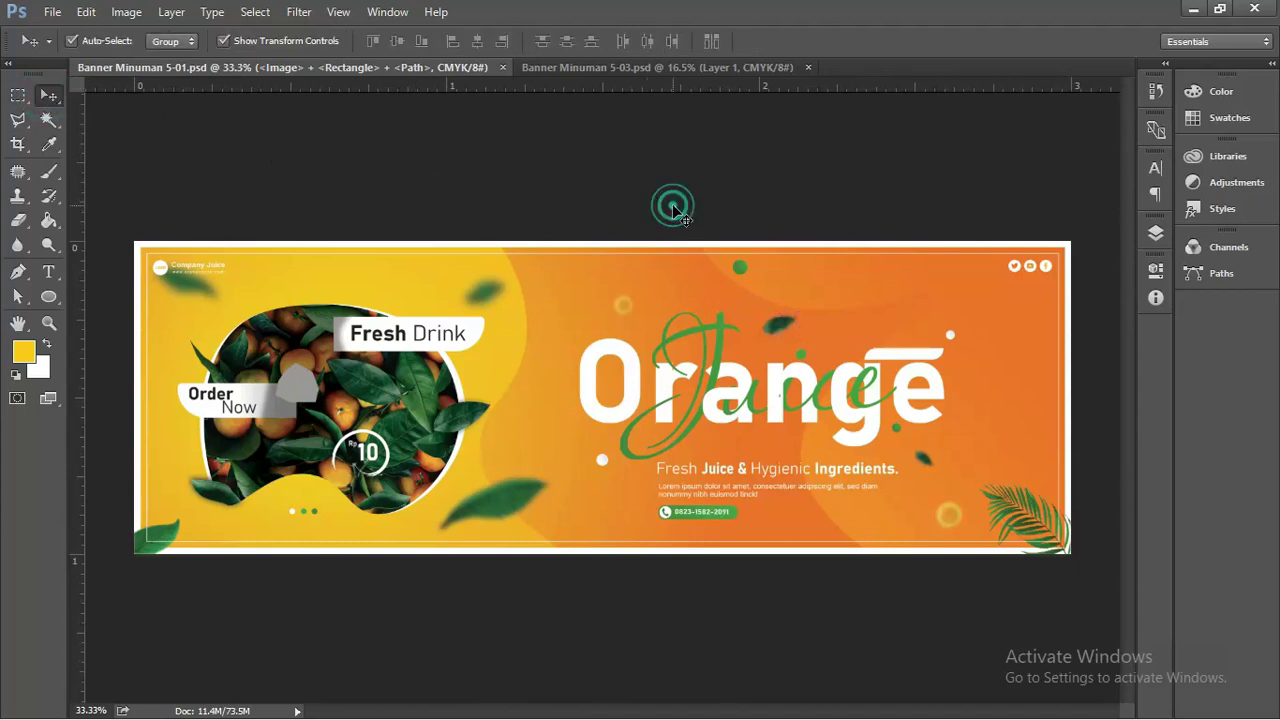
click(674, 208)
click(620, 352)
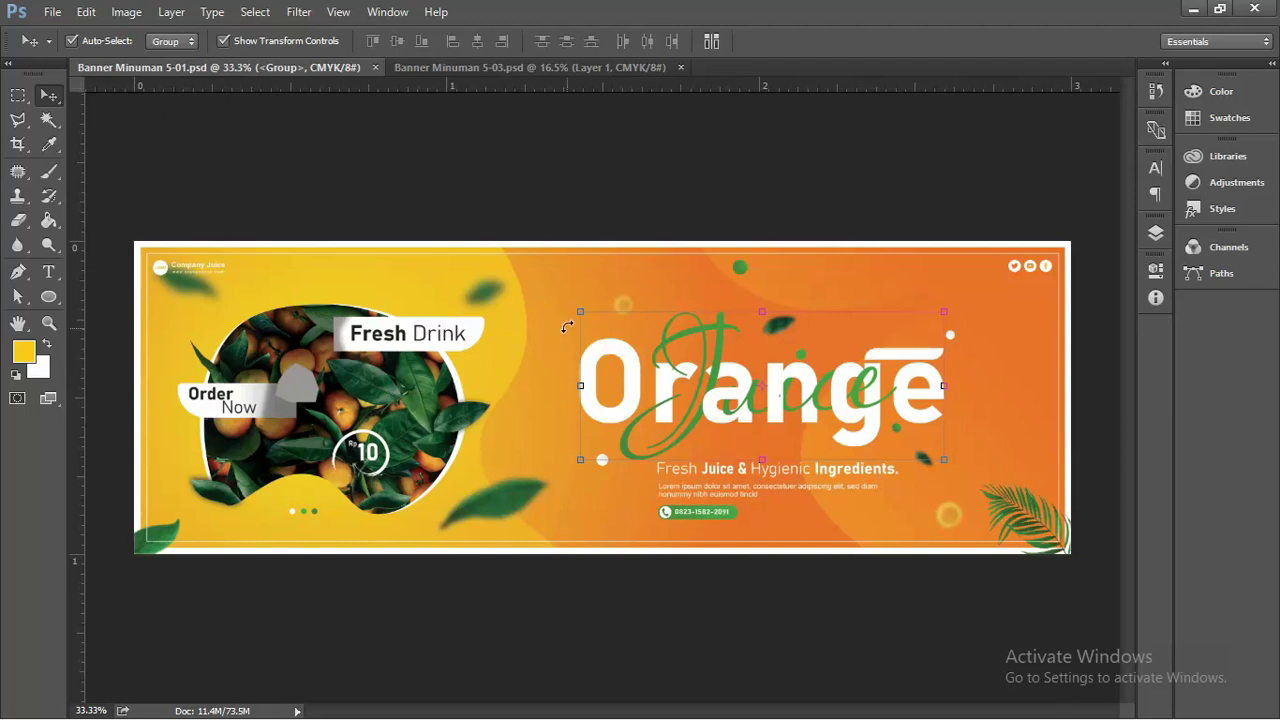
- Open the "Fresh Drink" text layer for editing with the Type tool and accept substitution of the missing Bahnschrift fonts
scroll(494, 315, up, 1)
scroll(494, 315, up, 1)
click(422, 335)
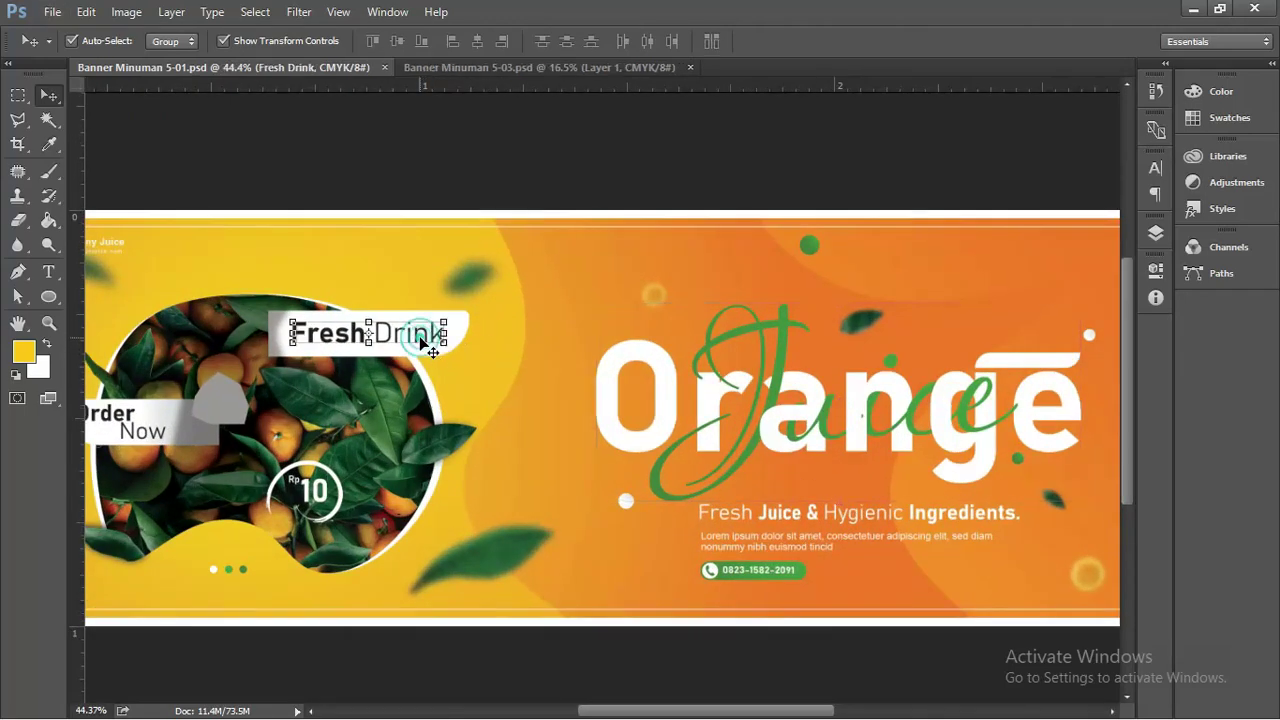
scroll(405, 347, up, 1)
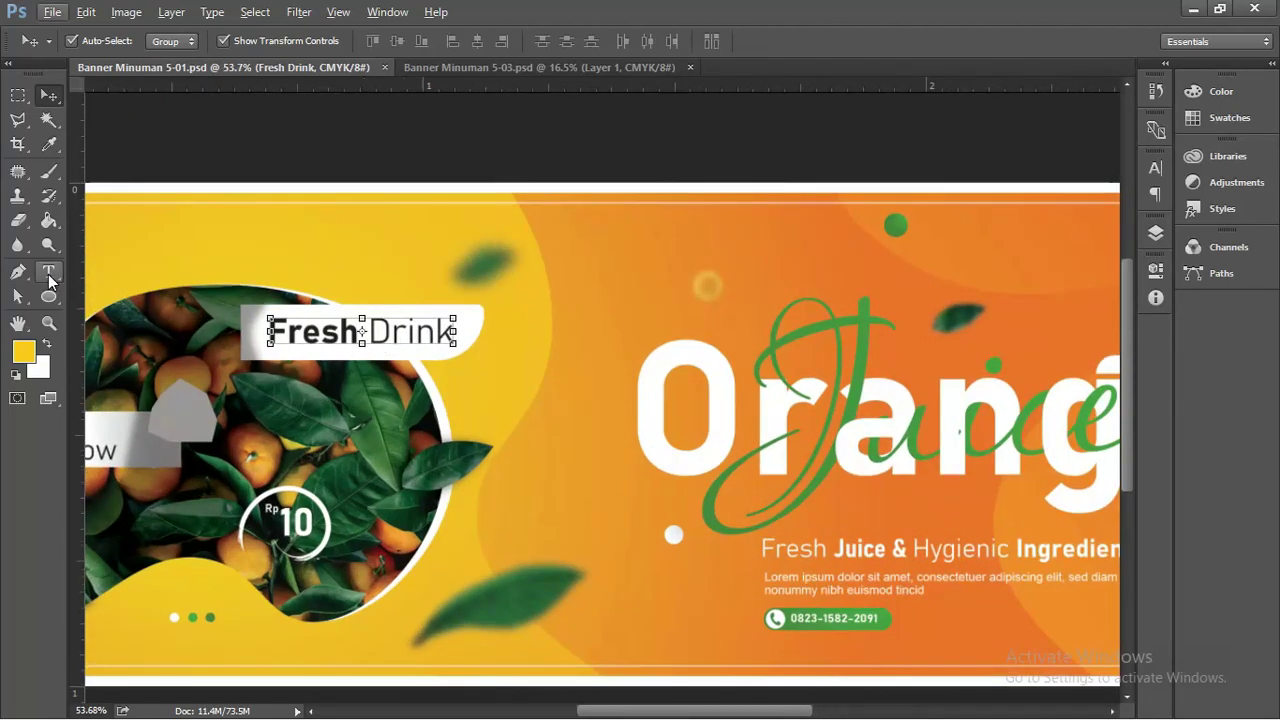
click(45, 273)
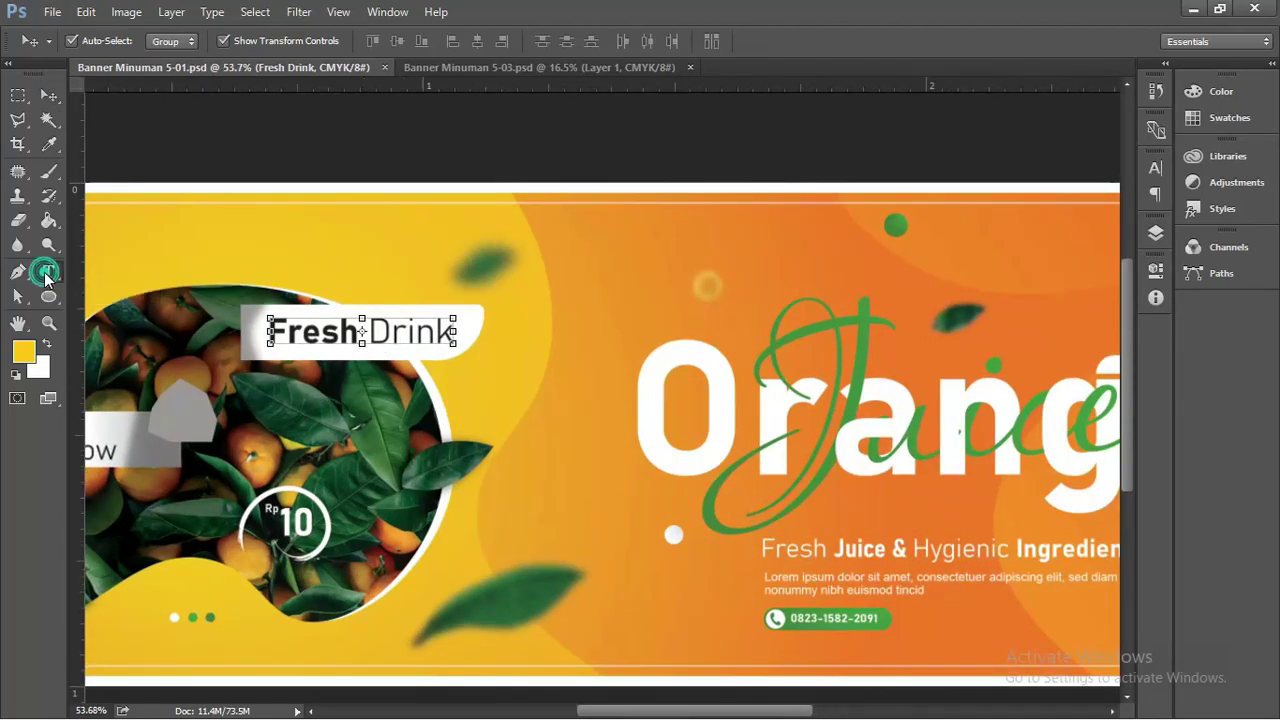
click(395, 335)
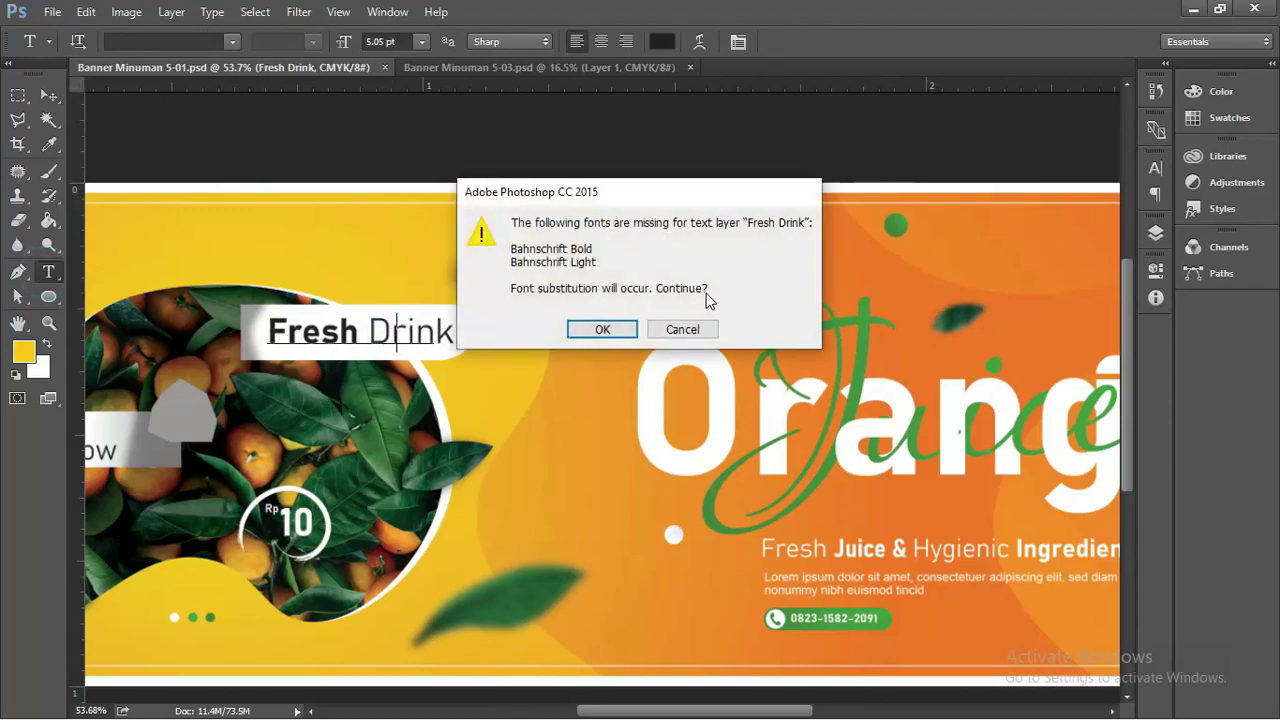
drag(588, 196, 557, 151)
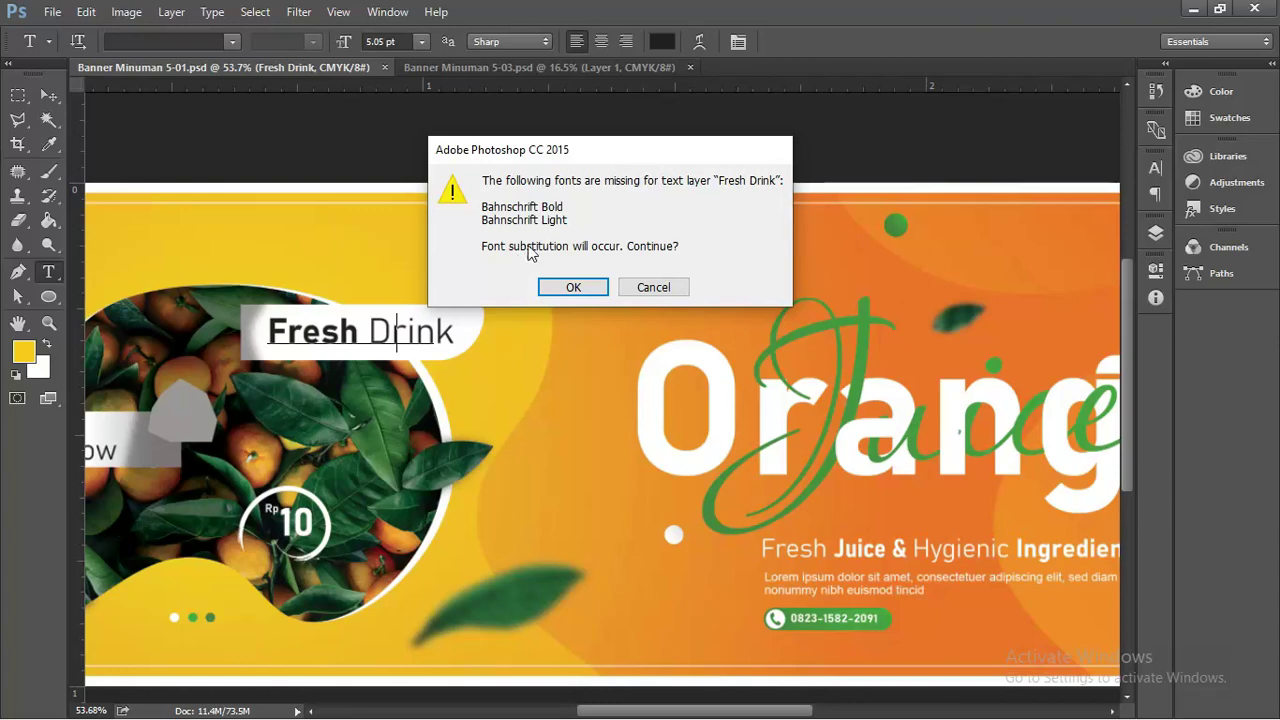
drag(568, 155, 637, 140)
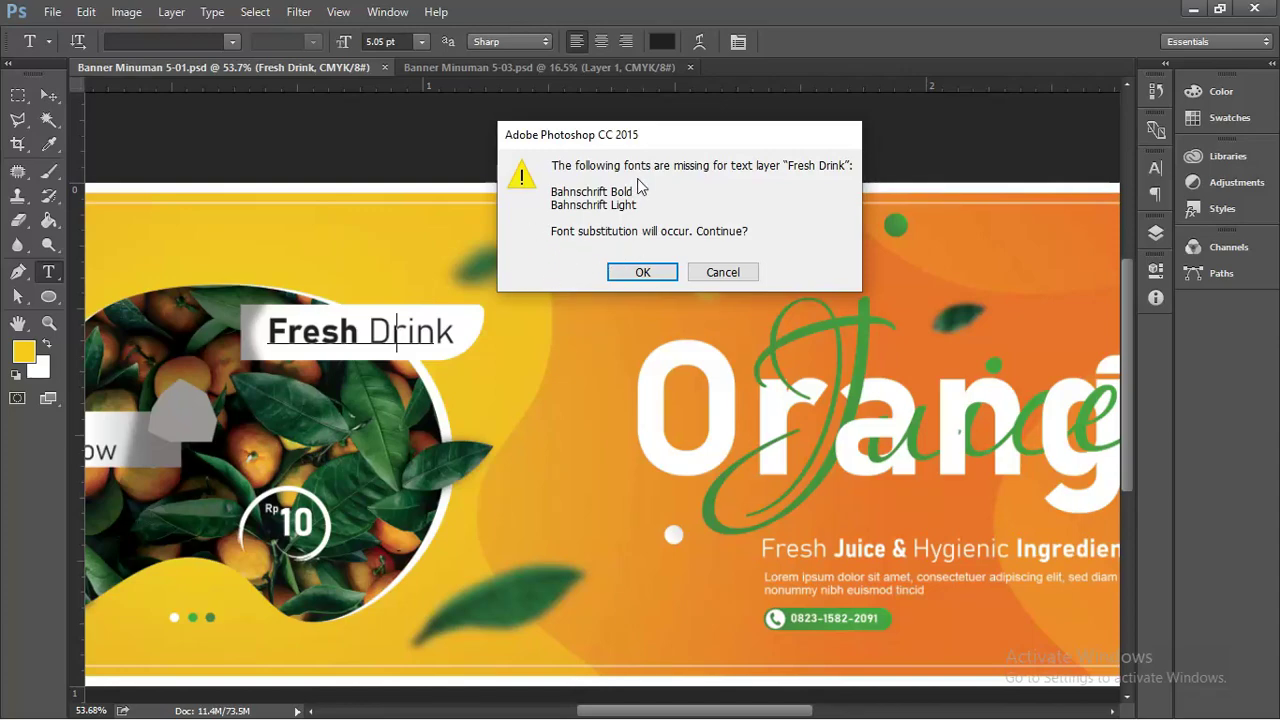
drag(641, 134, 618, 136)
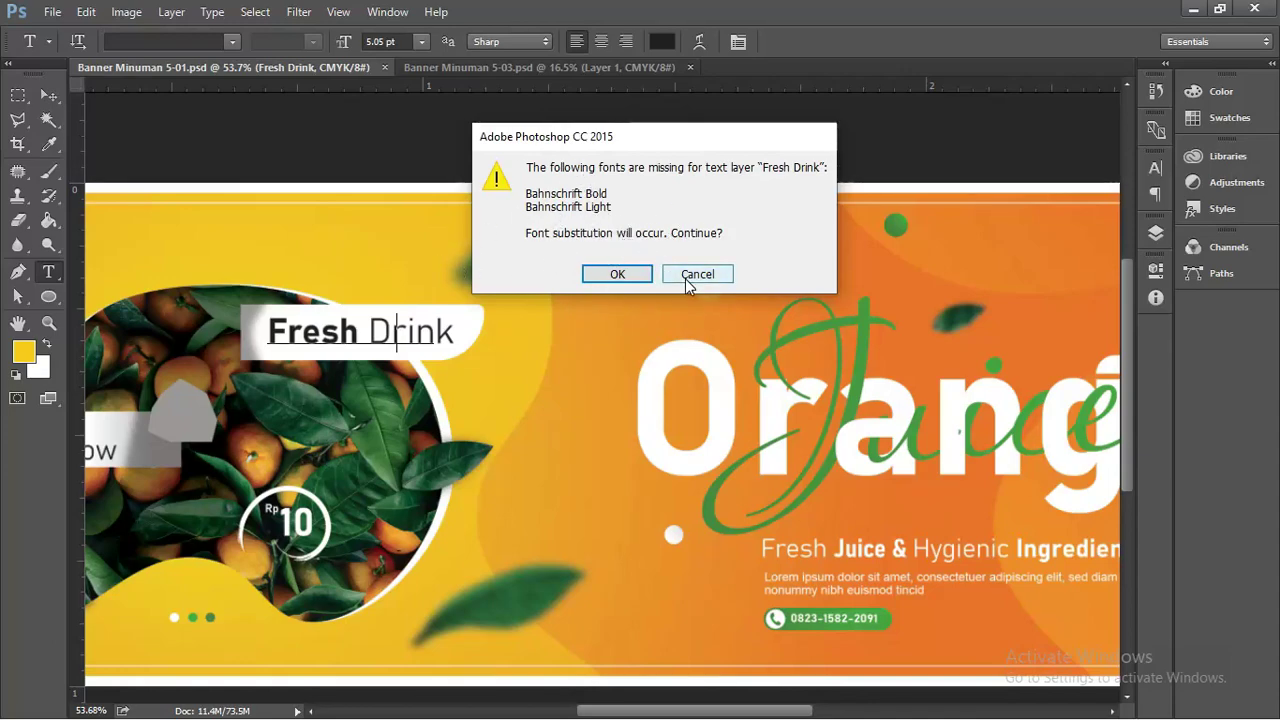
click(617, 274)
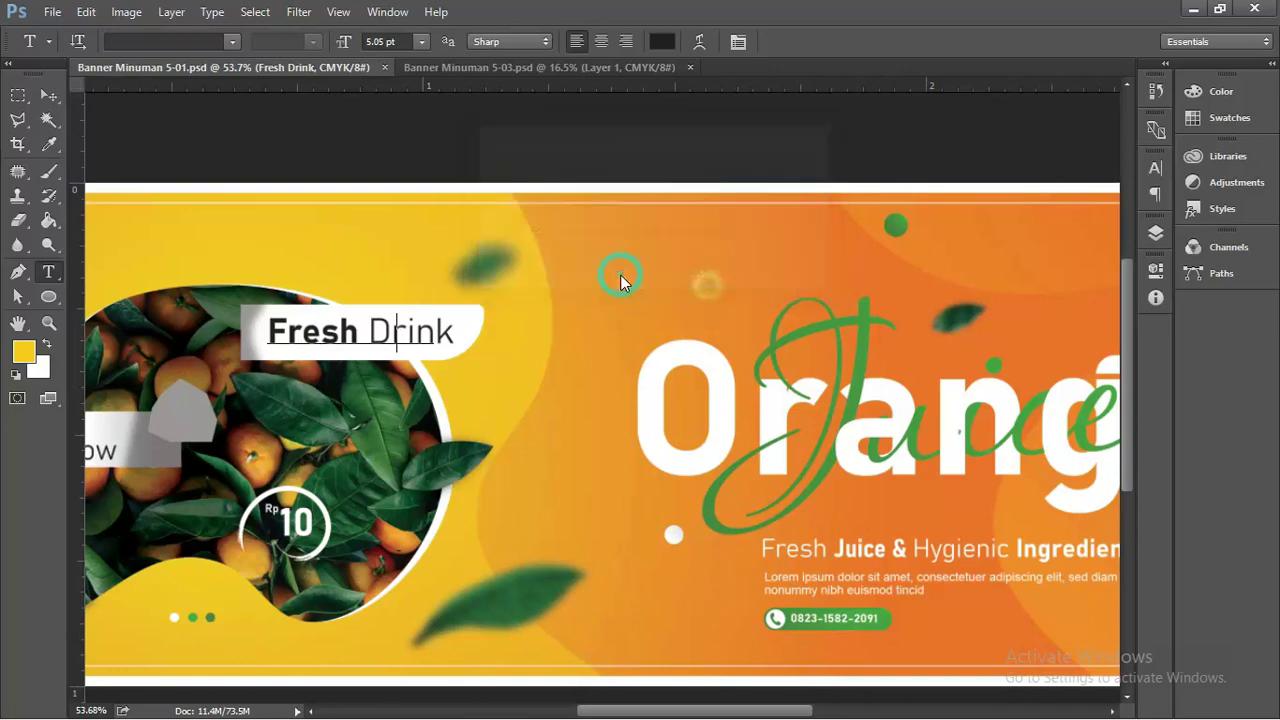
- Set the whole "Fresh Drink" text to the Bahnschrift Regular font
double_click(384, 336)
triple_click(338, 344)
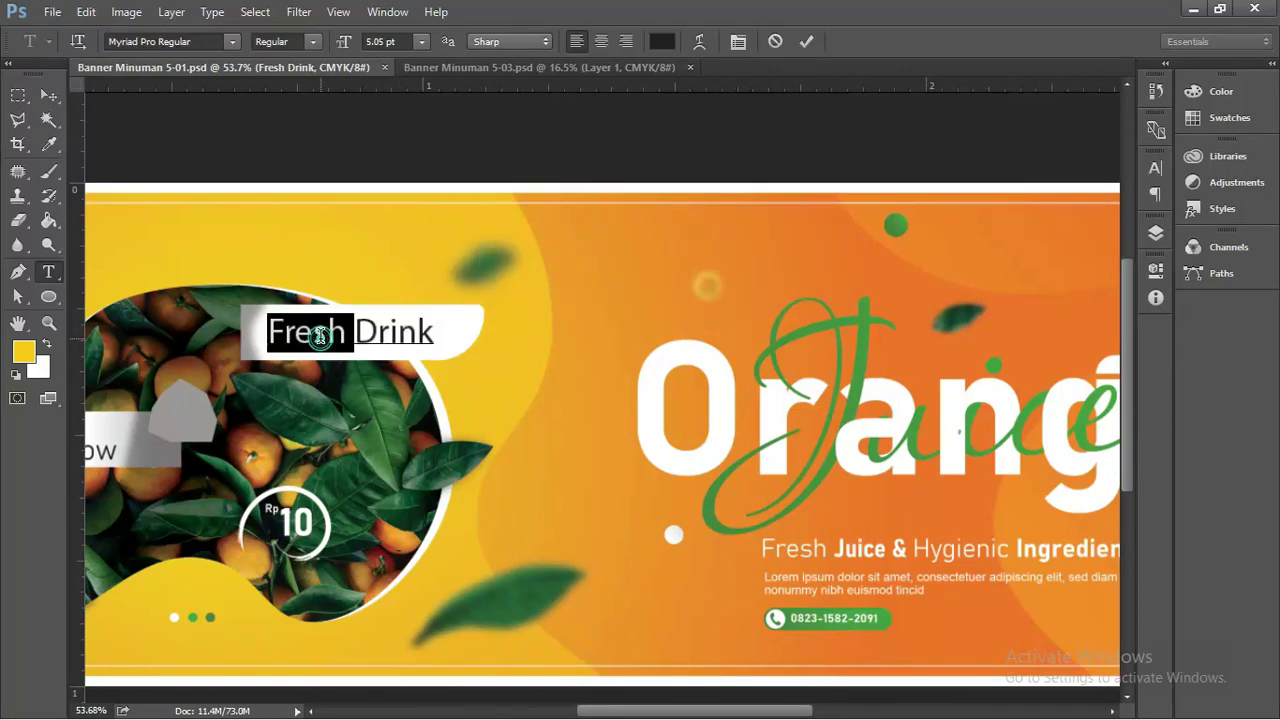
click(232, 42)
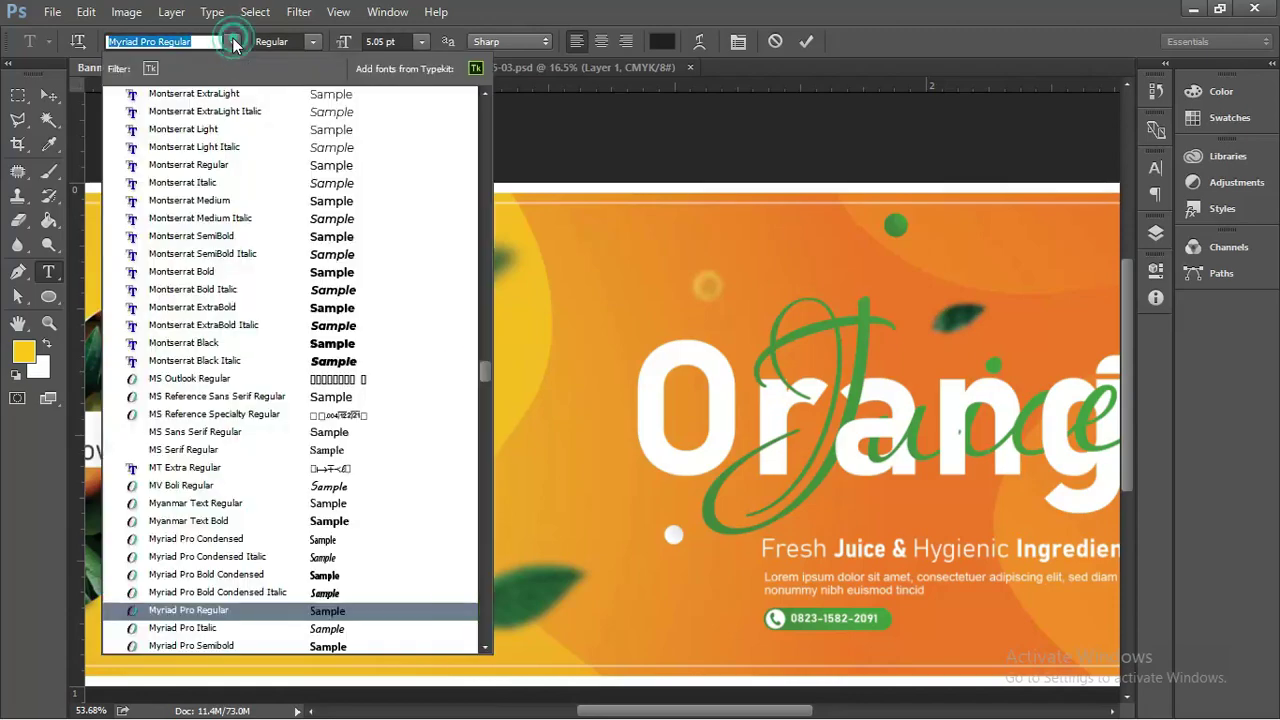
text(bah)
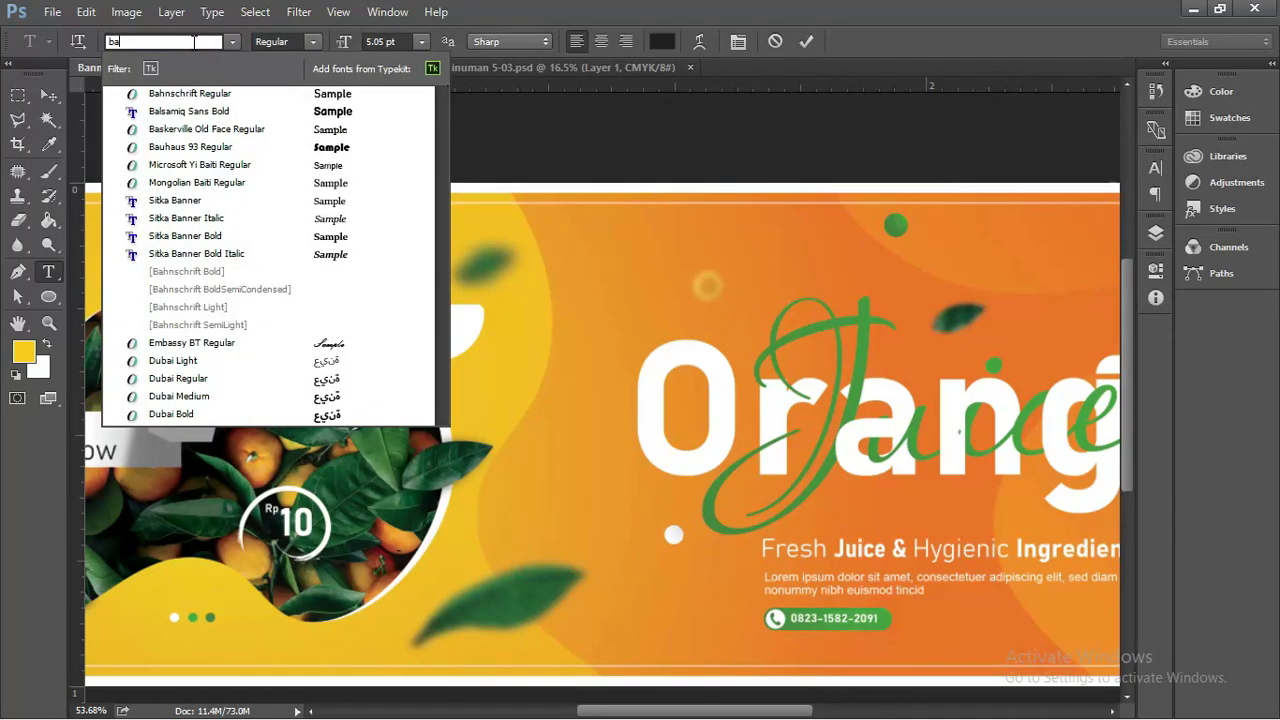
click(200, 97)
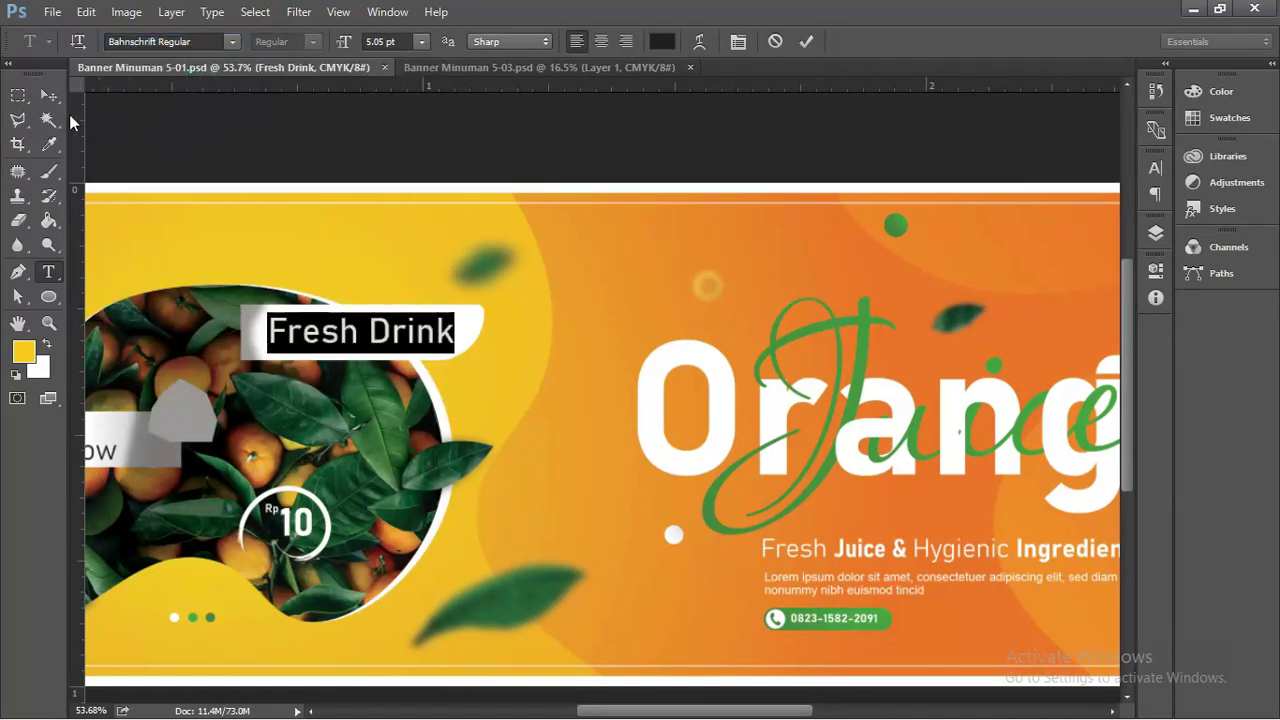
click(48, 95)
- Select the "Orange Juice" title group and examine its lettering up close
scroll(374, 198, down, 3)
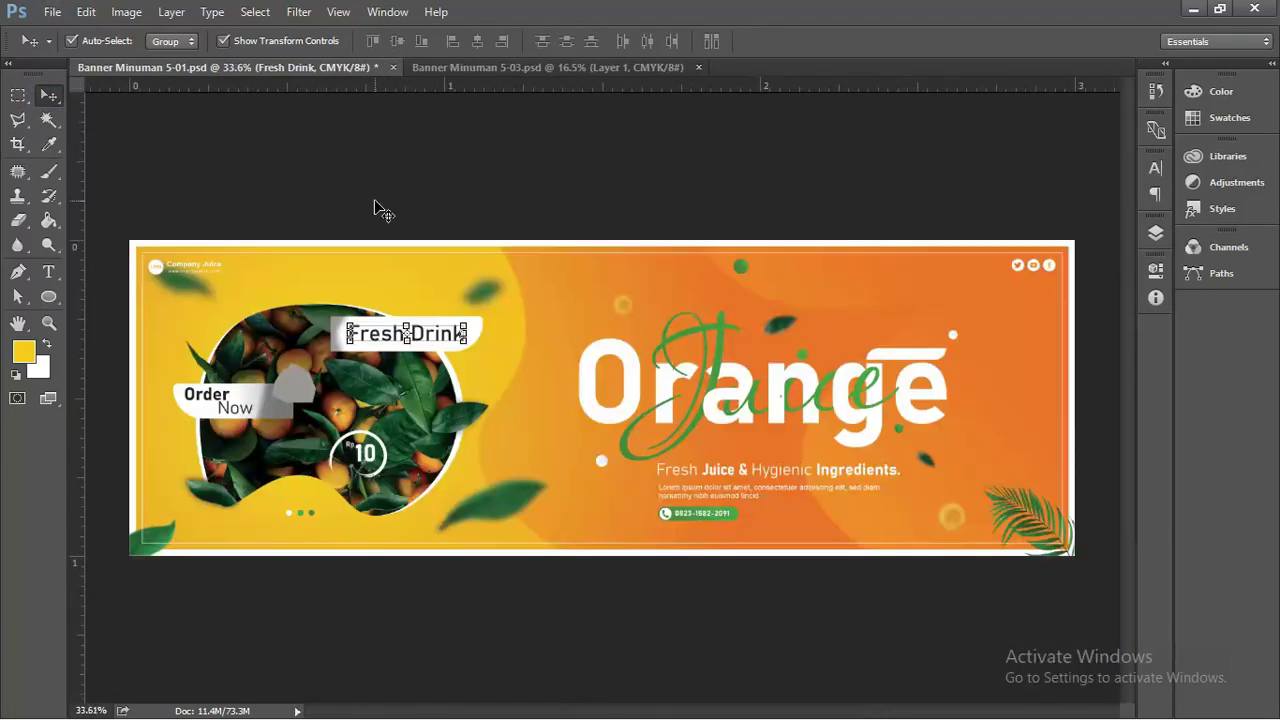
click(724, 342)
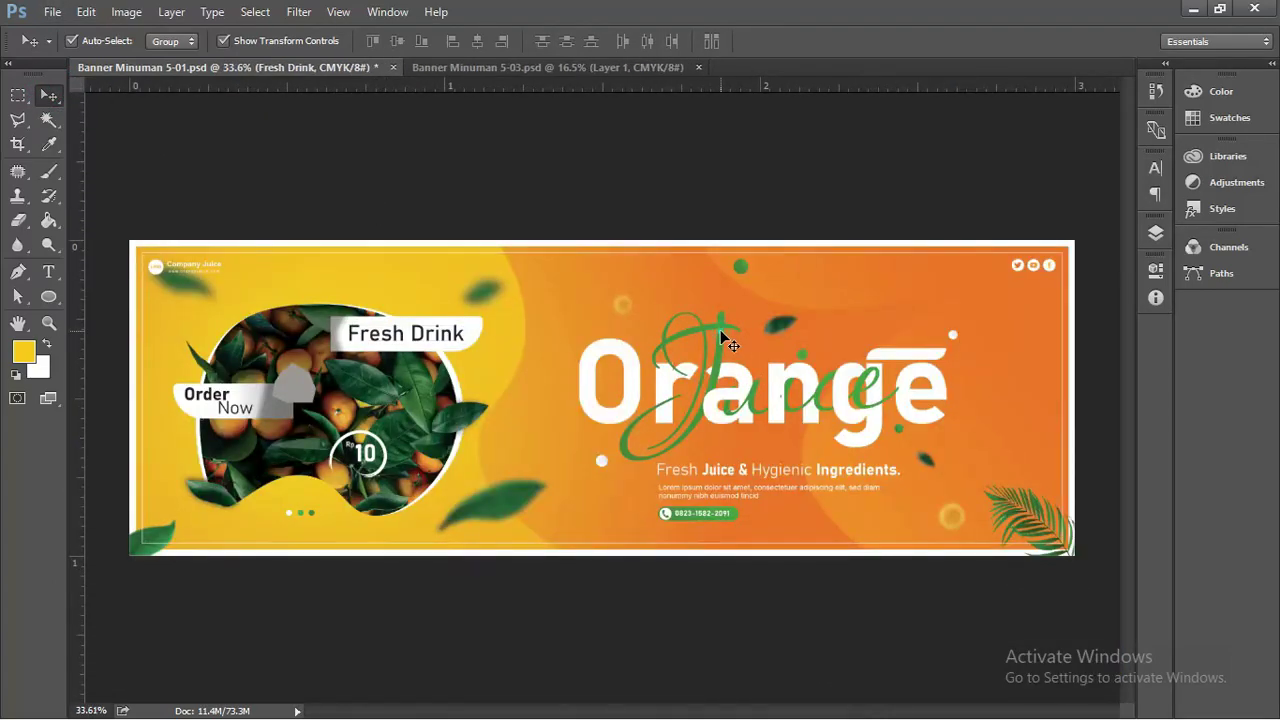
scroll(816, 377, up, 3)
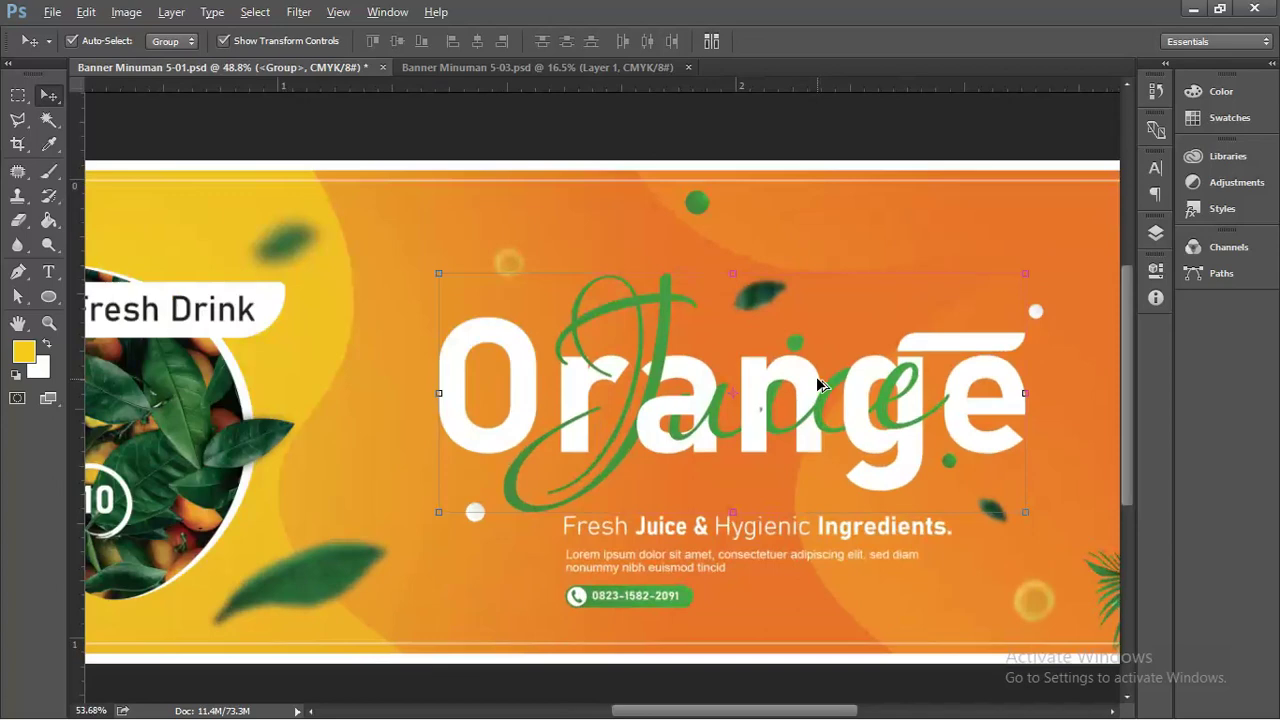
drag(714, 356, 653, 356)
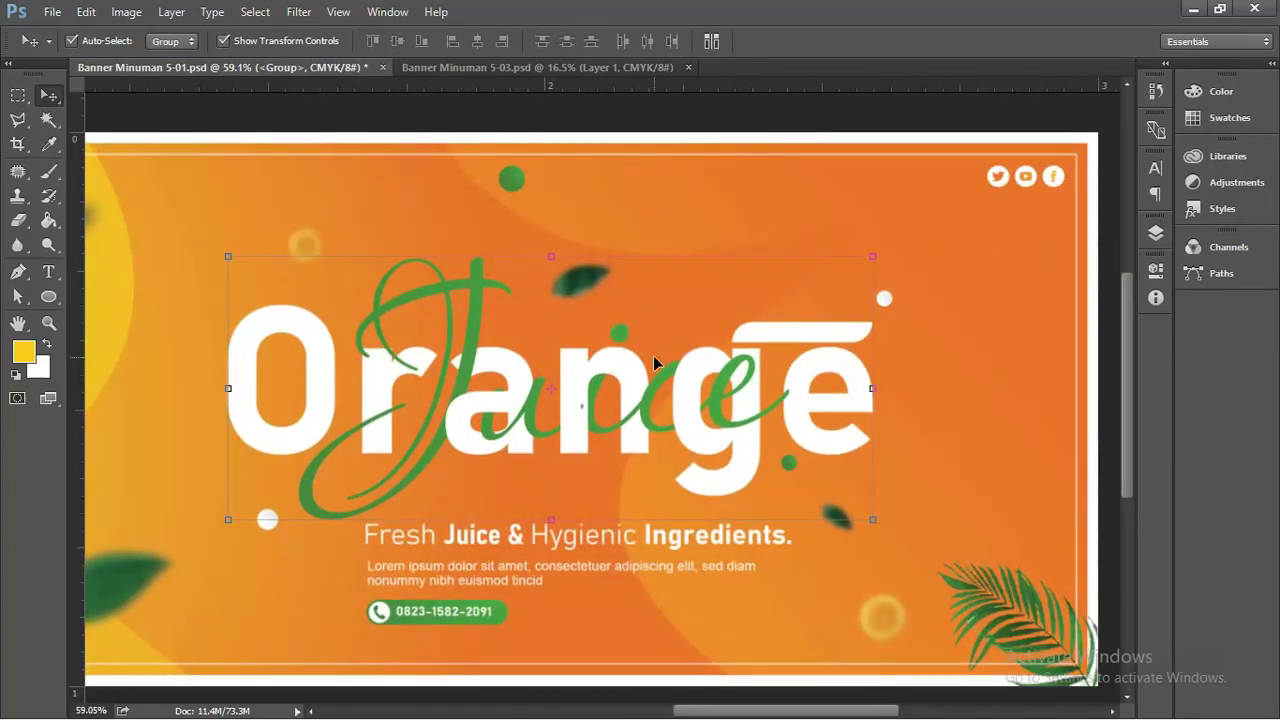
- Ungroup the "Orange Juice" title group into its separate lettering layers
scroll(570, 362, up, 1)
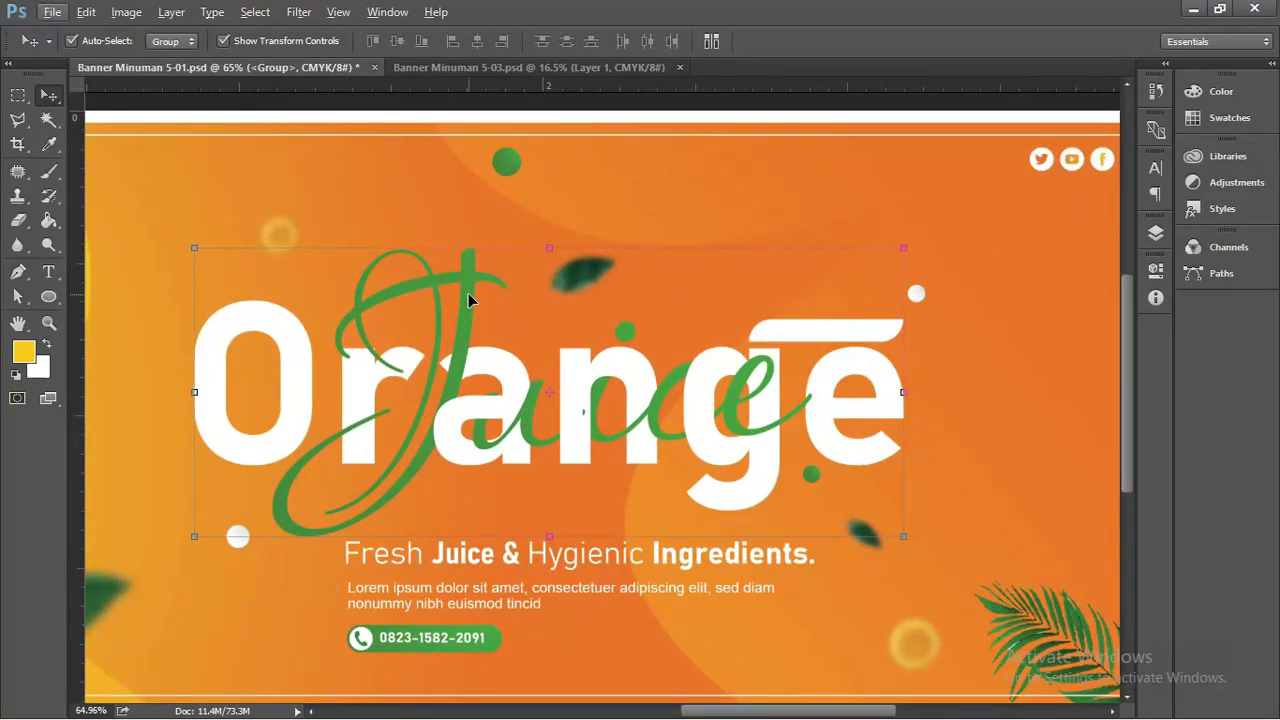
click(1156, 233)
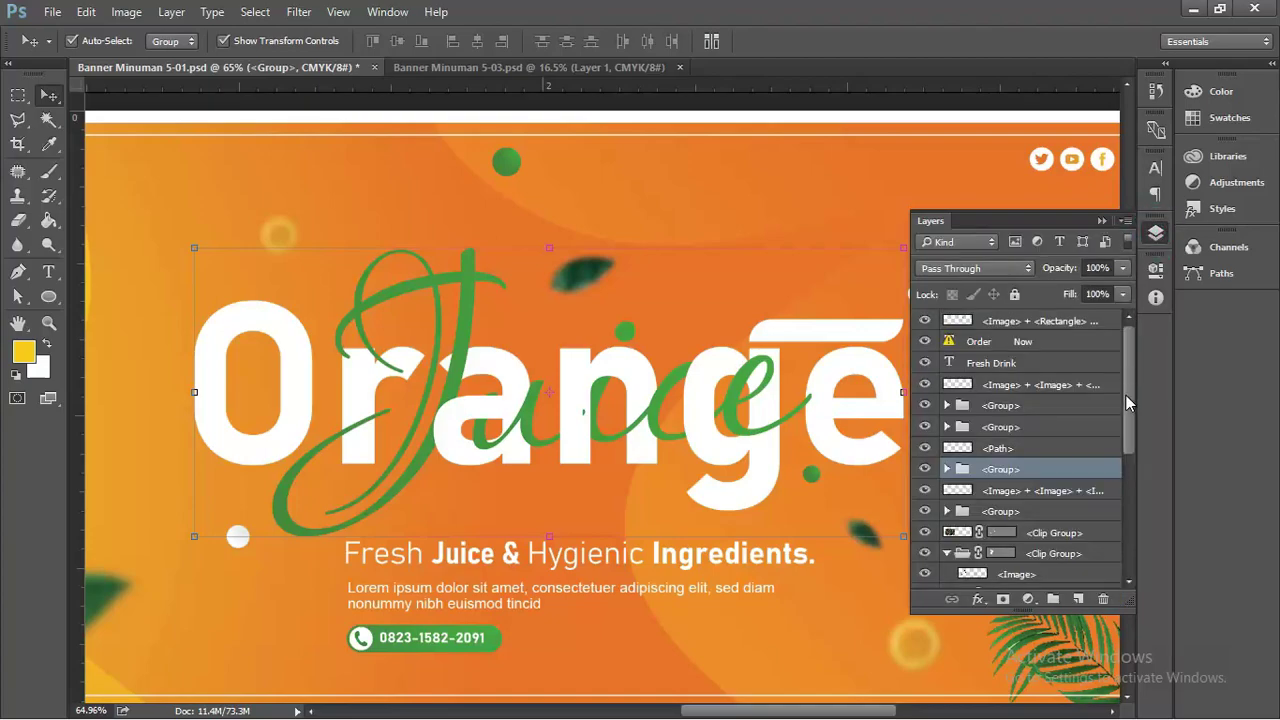
right_click(966, 470)
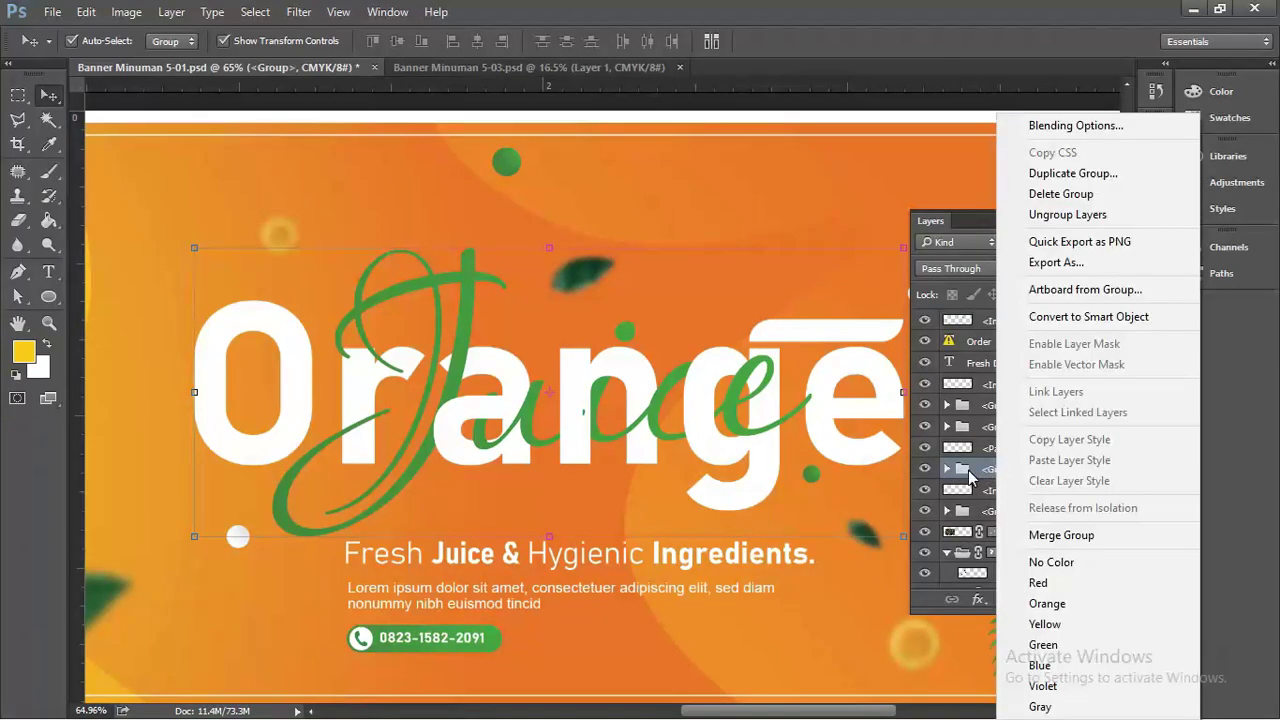
right_click(970, 473)
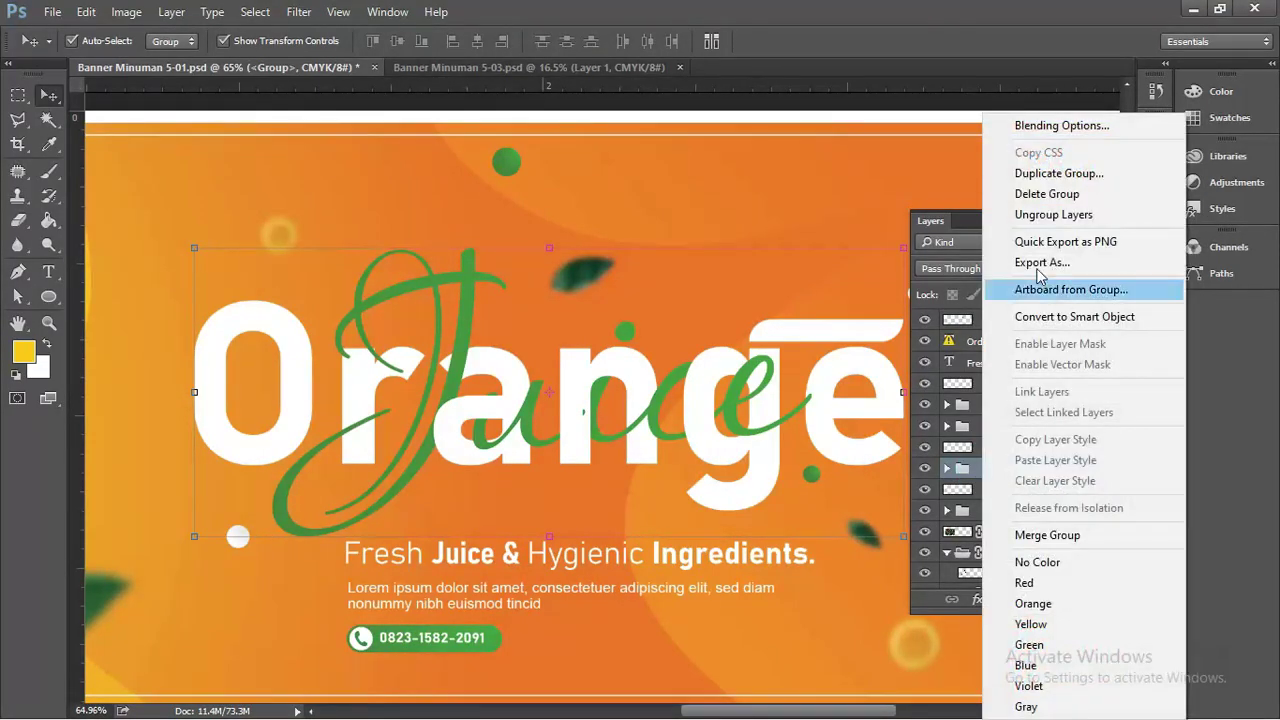
click(1050, 214)
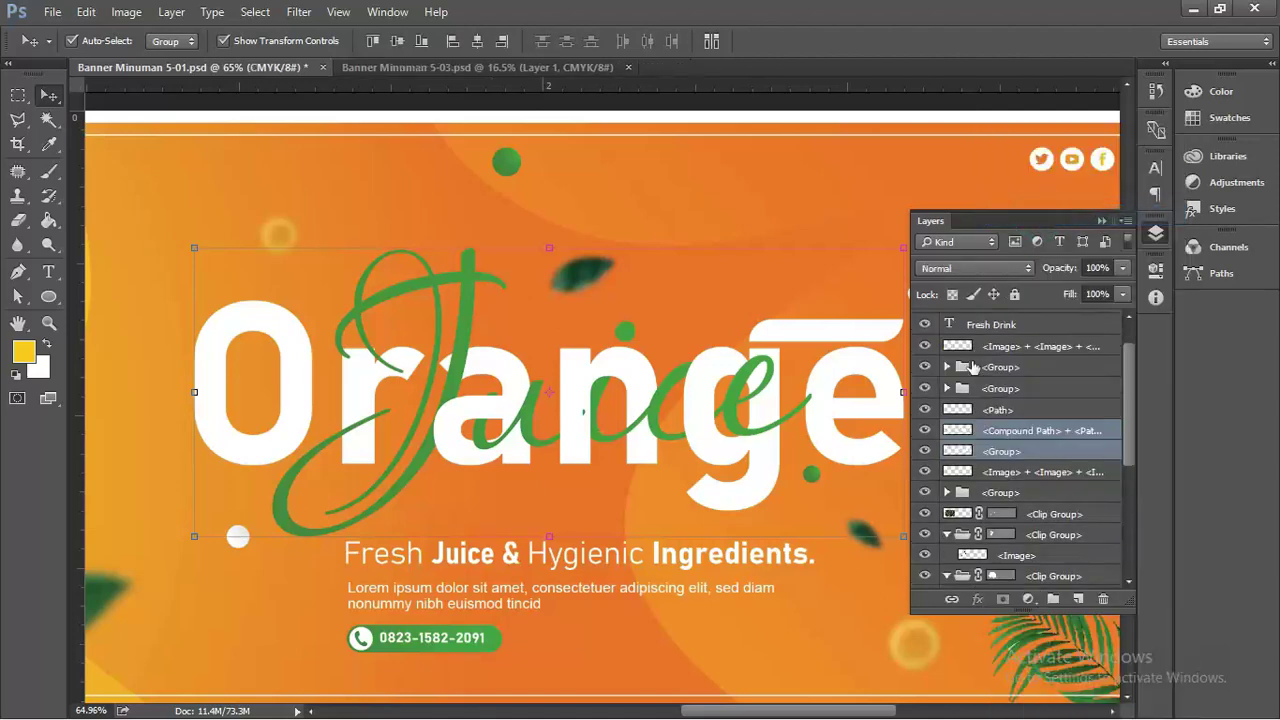
- Hide and show the green "Juice" layer and the white "Orange" layer in turn to check what each contains
click(996, 451)
click(924, 430)
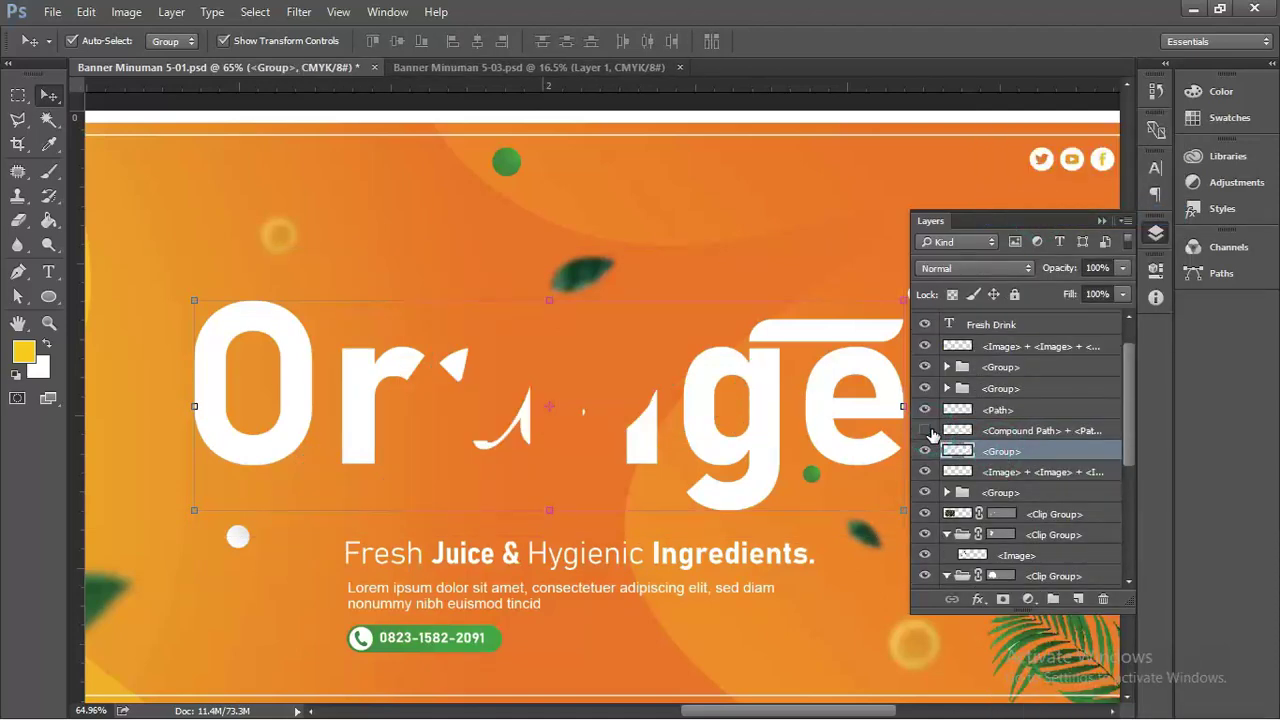
click(924, 430)
click(924, 451)
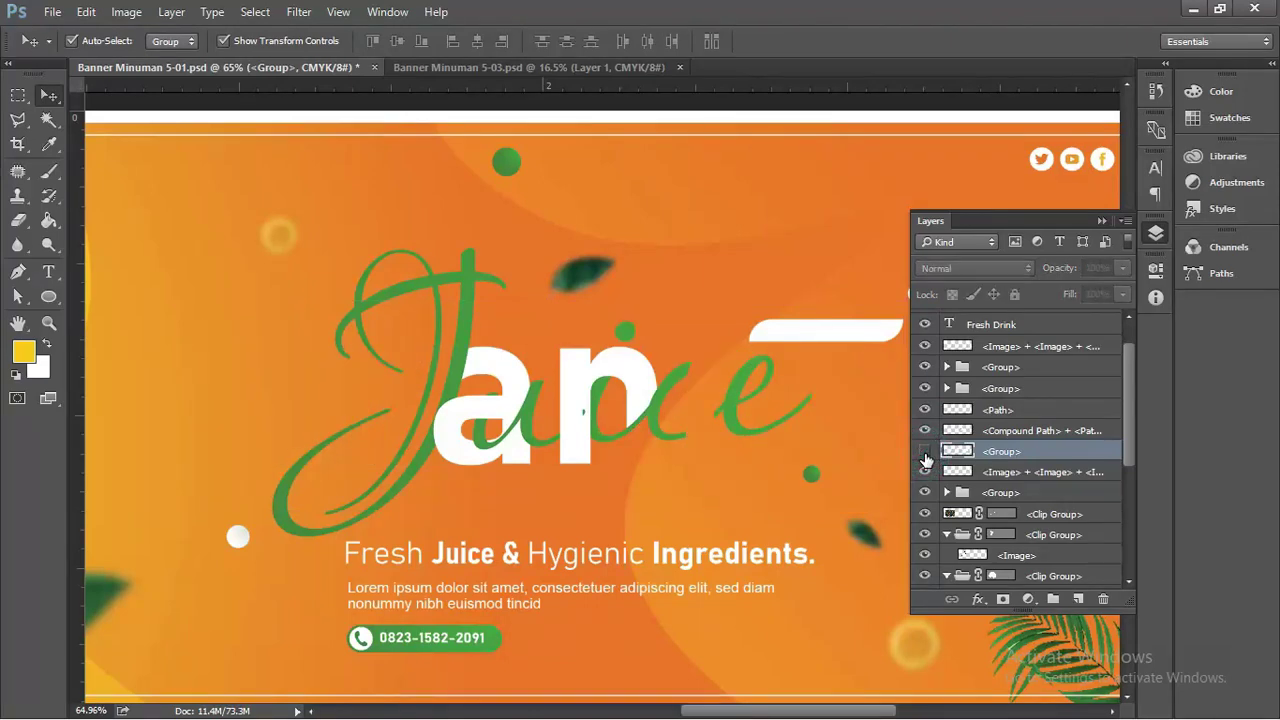
click(924, 451)
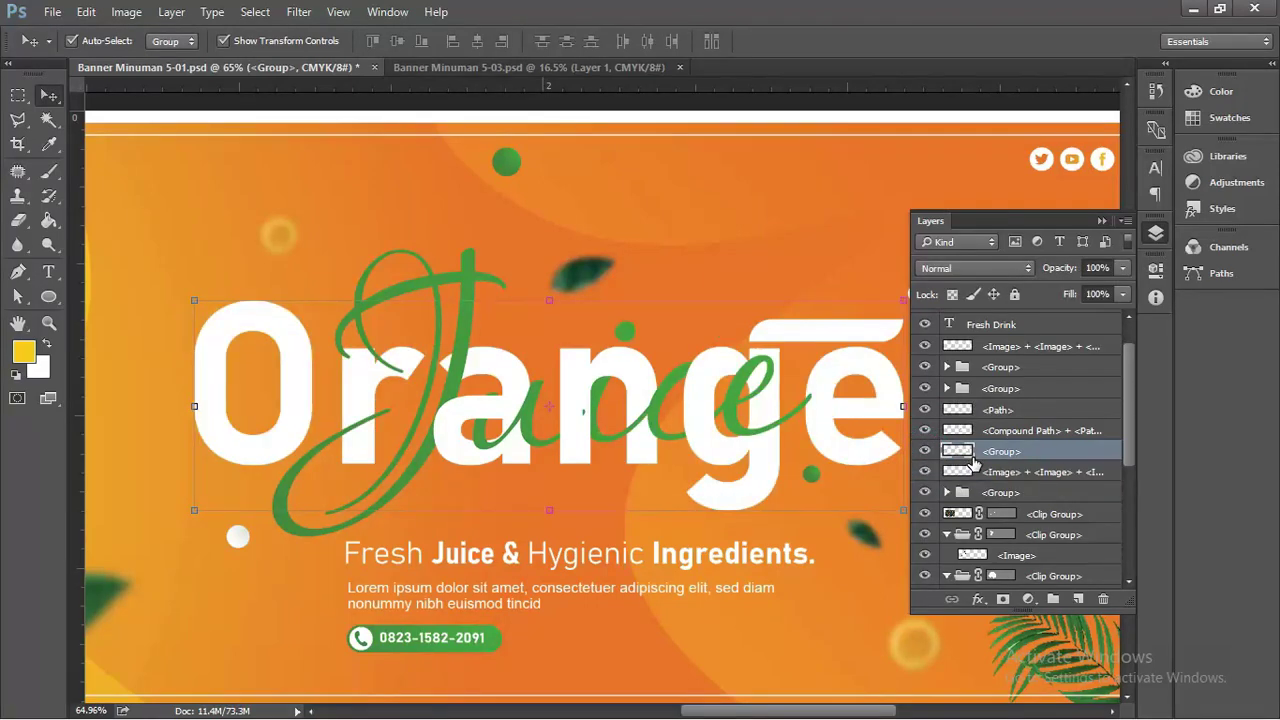
click(1101, 221)
- Select the green "Juice" lettering and the white "Orange" lettering one after the other on the canvas
scroll(608, 384, down, 3)
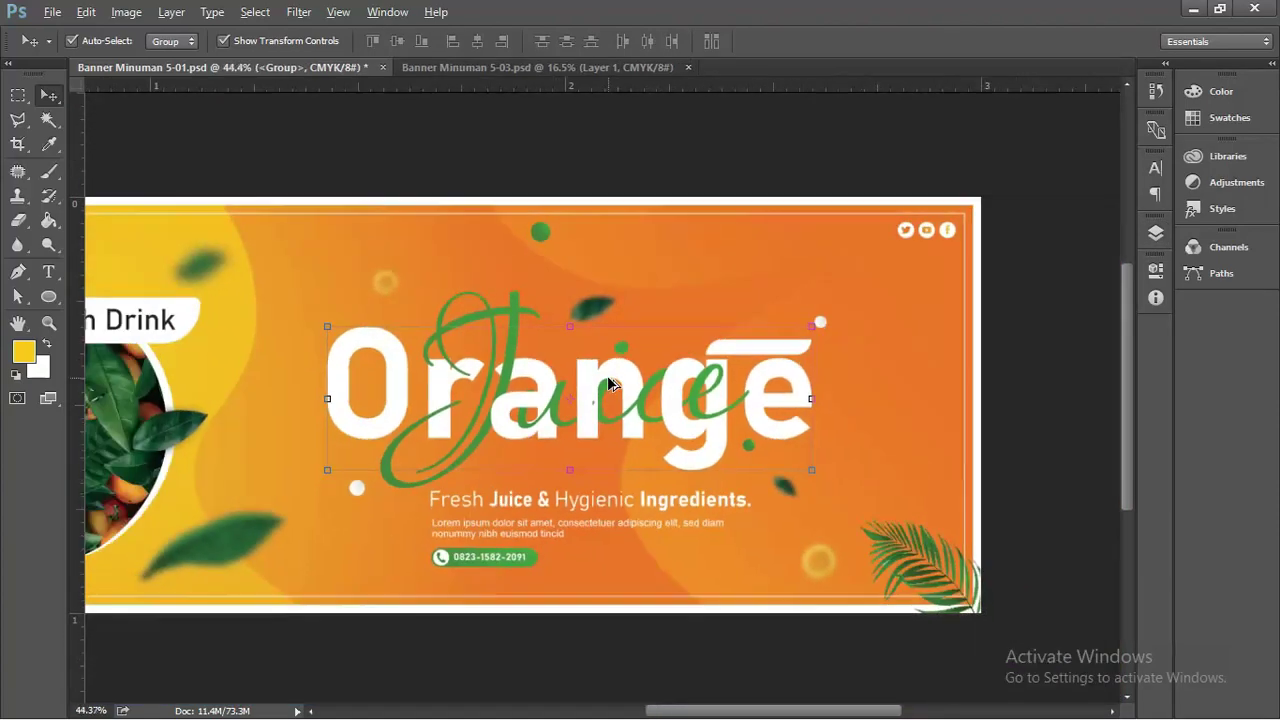
scroll(608, 384, down, 1)
click(590, 394)
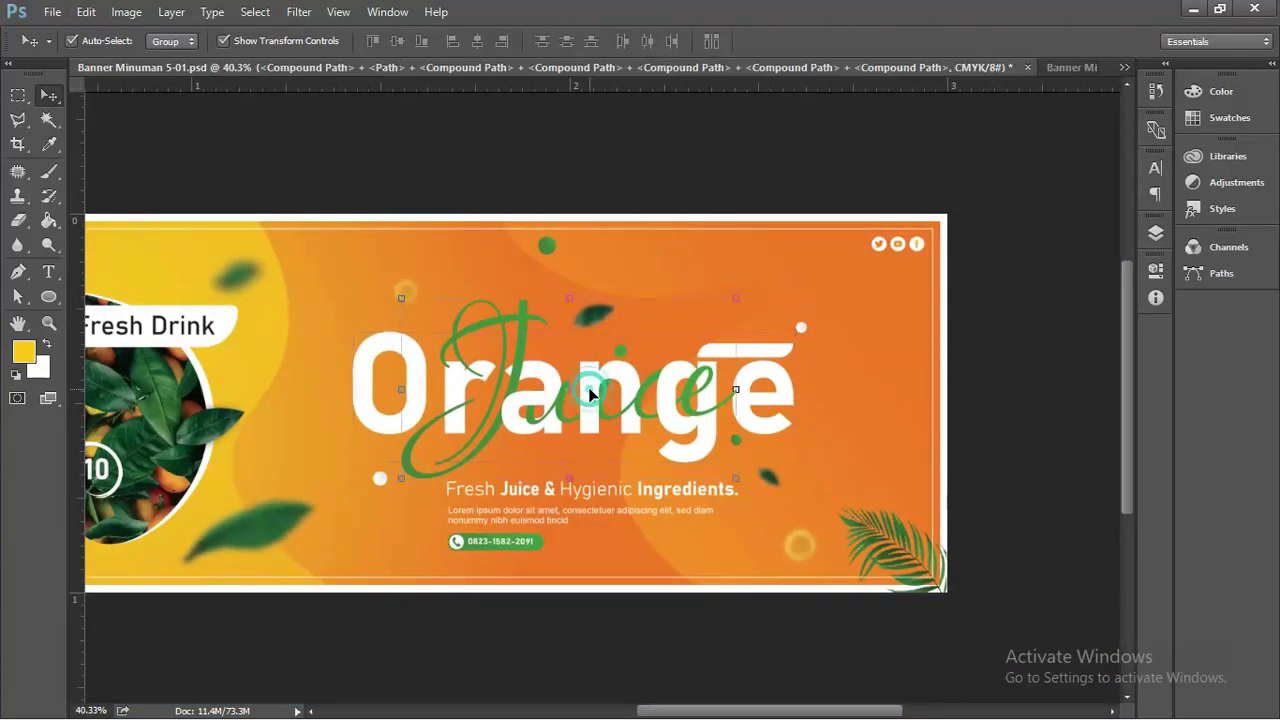
drag(590, 394, 608, 372)
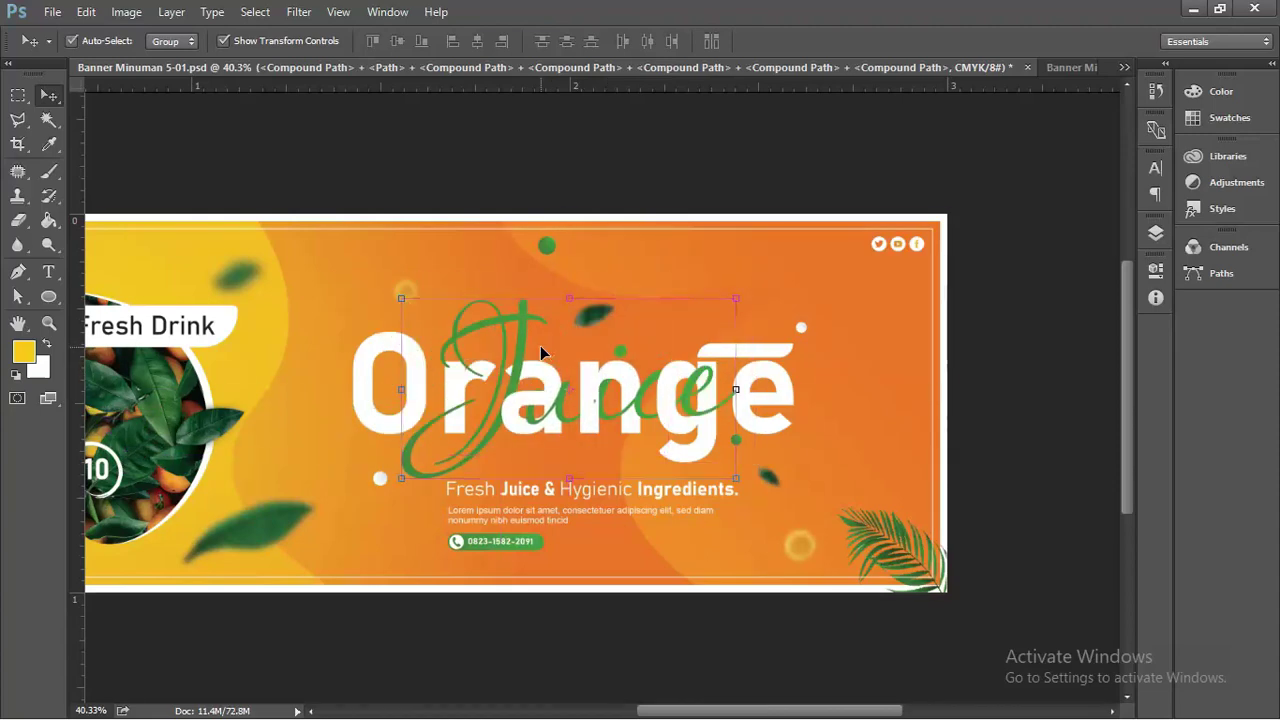
click(776, 395)
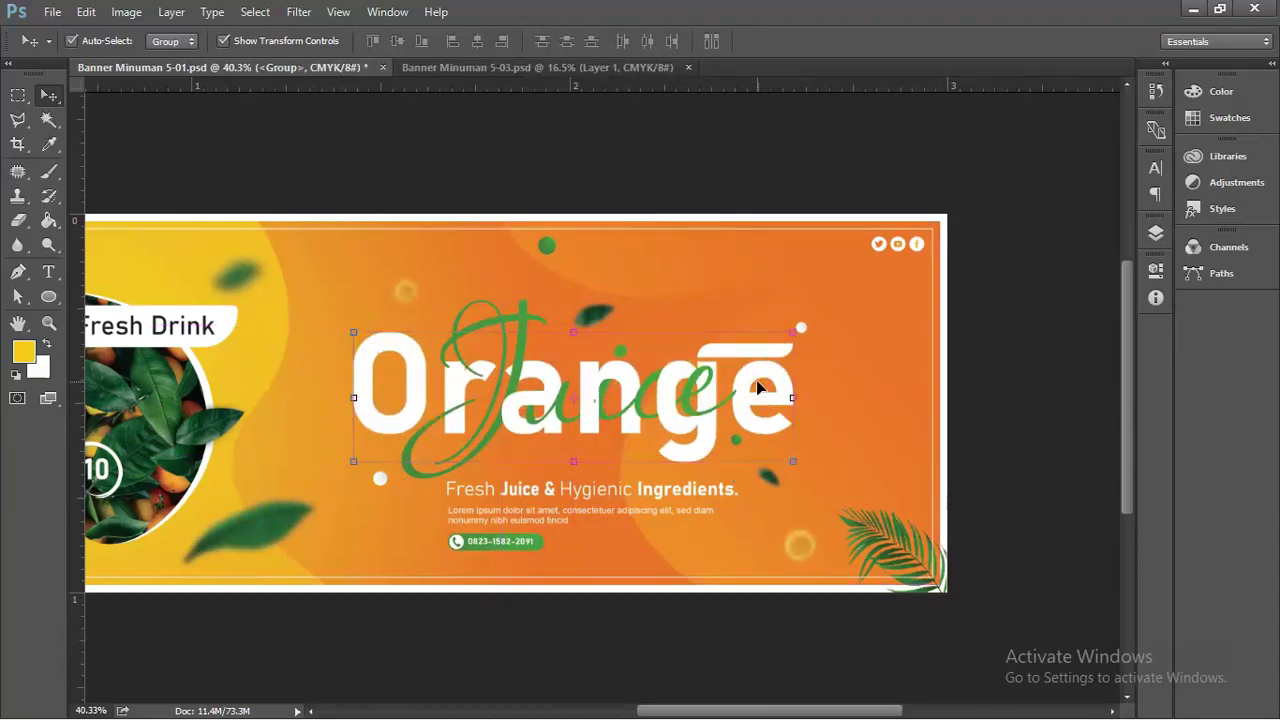
scroll(757, 386, down, 1)
scroll(758, 384, up, 1)
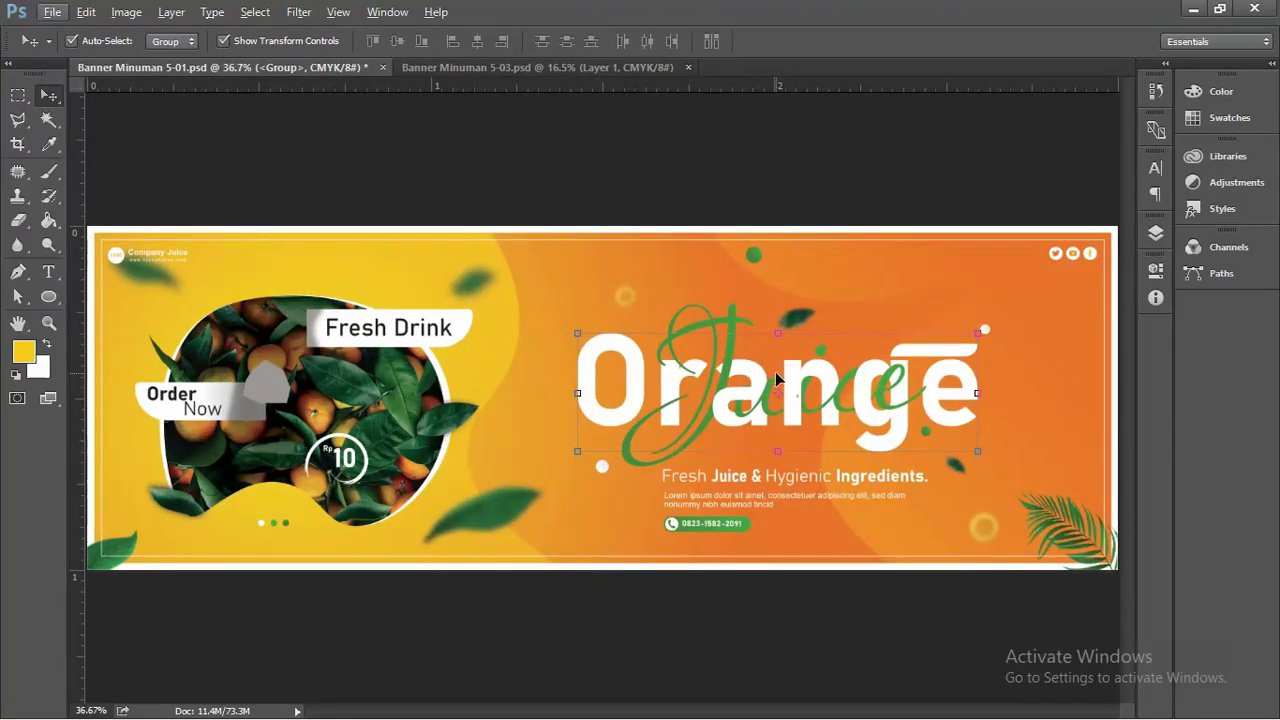
- Hide the "Orange" and "Juice" lettering layers of the title
click(1156, 233)
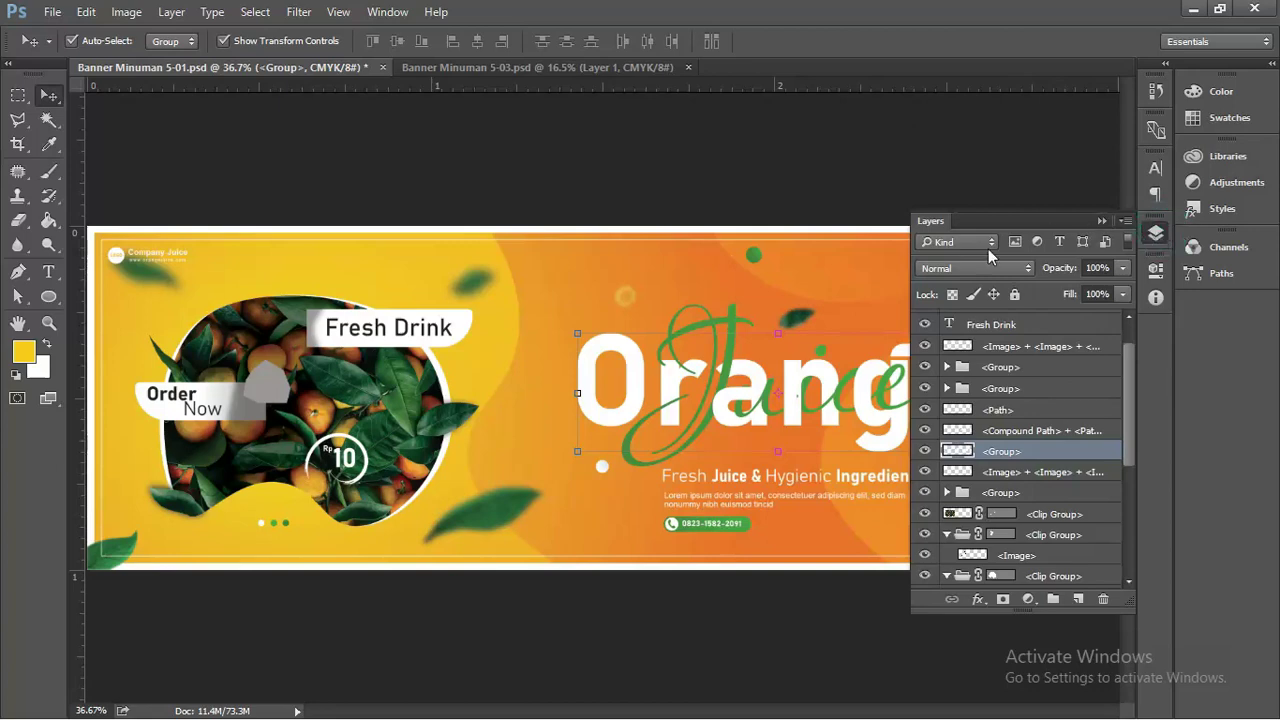
click(924, 451)
click(924, 430)
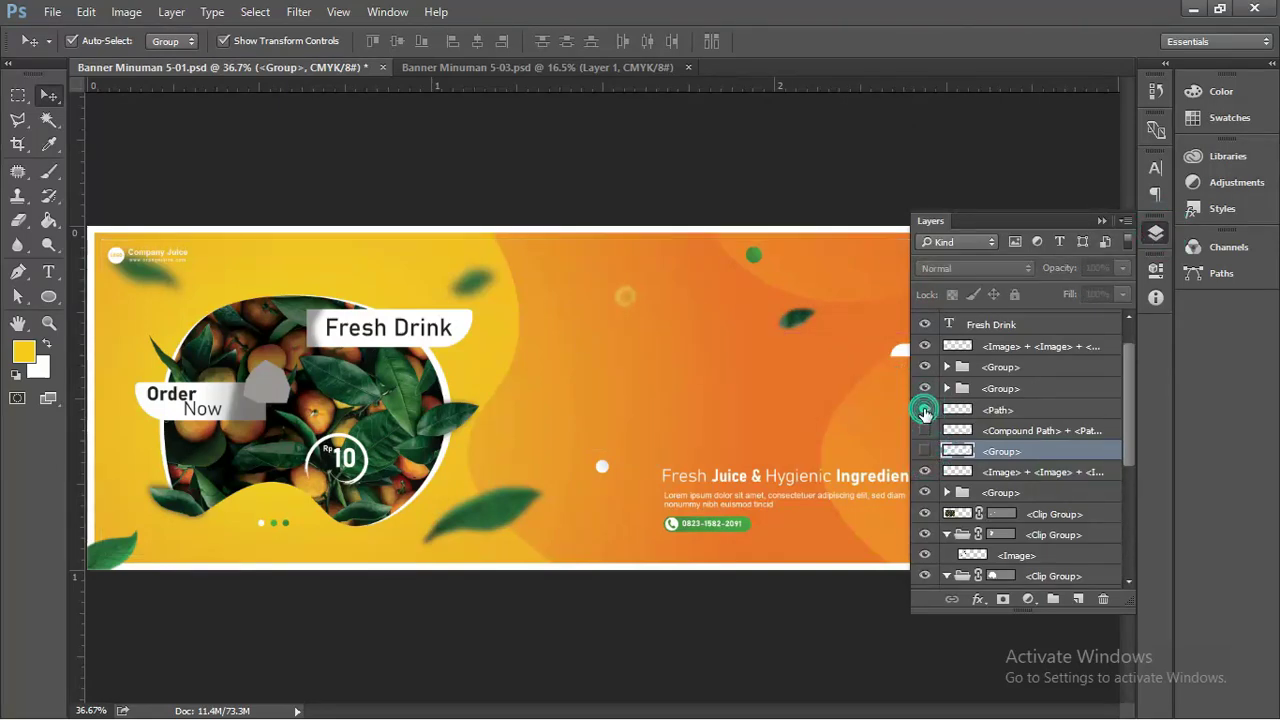
click(1101, 220)
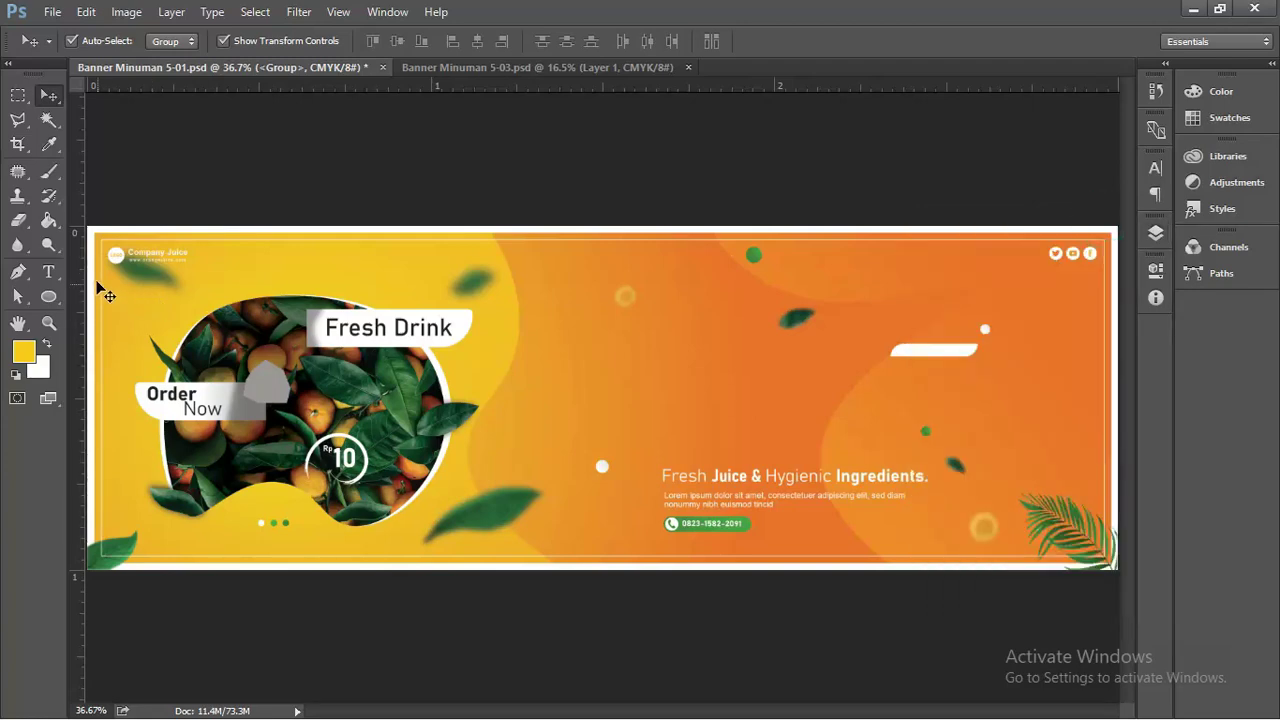
- Add the text "Warna Juice" in Bahnschrift Regular at 5.05 pt in the empty title area
click(52, 272)
click(572, 397)
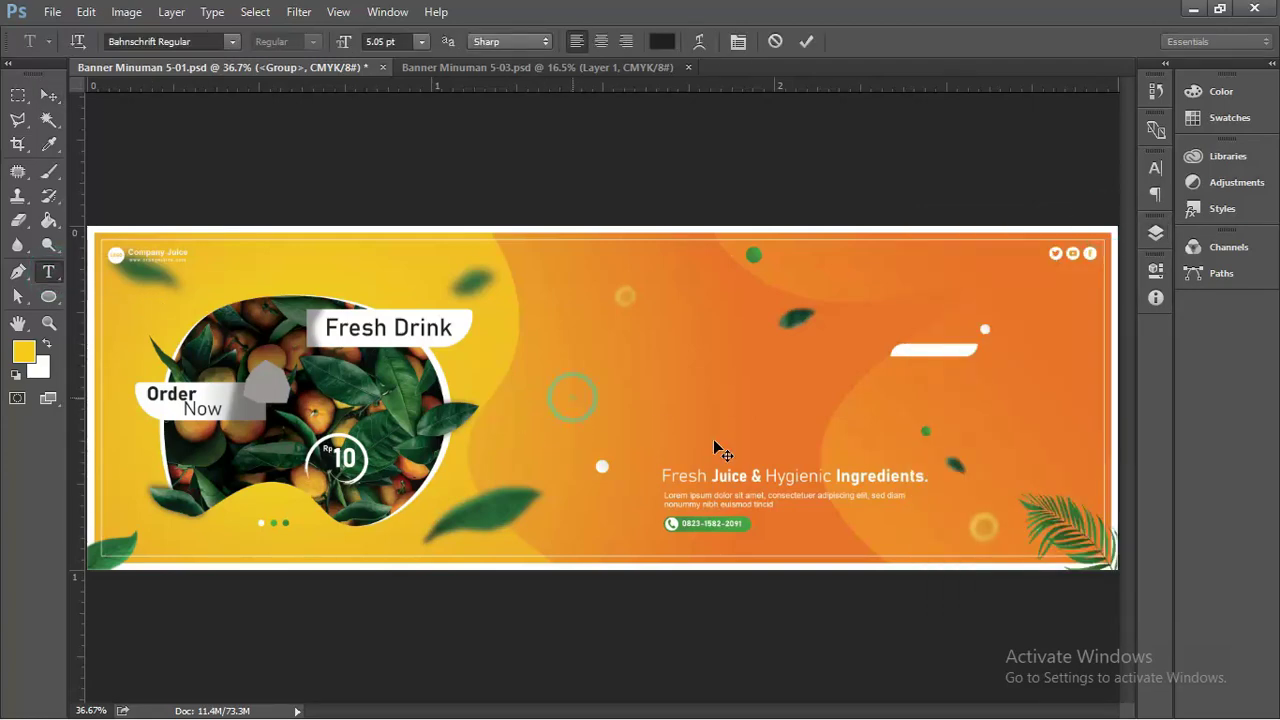
text(Warna Juice)
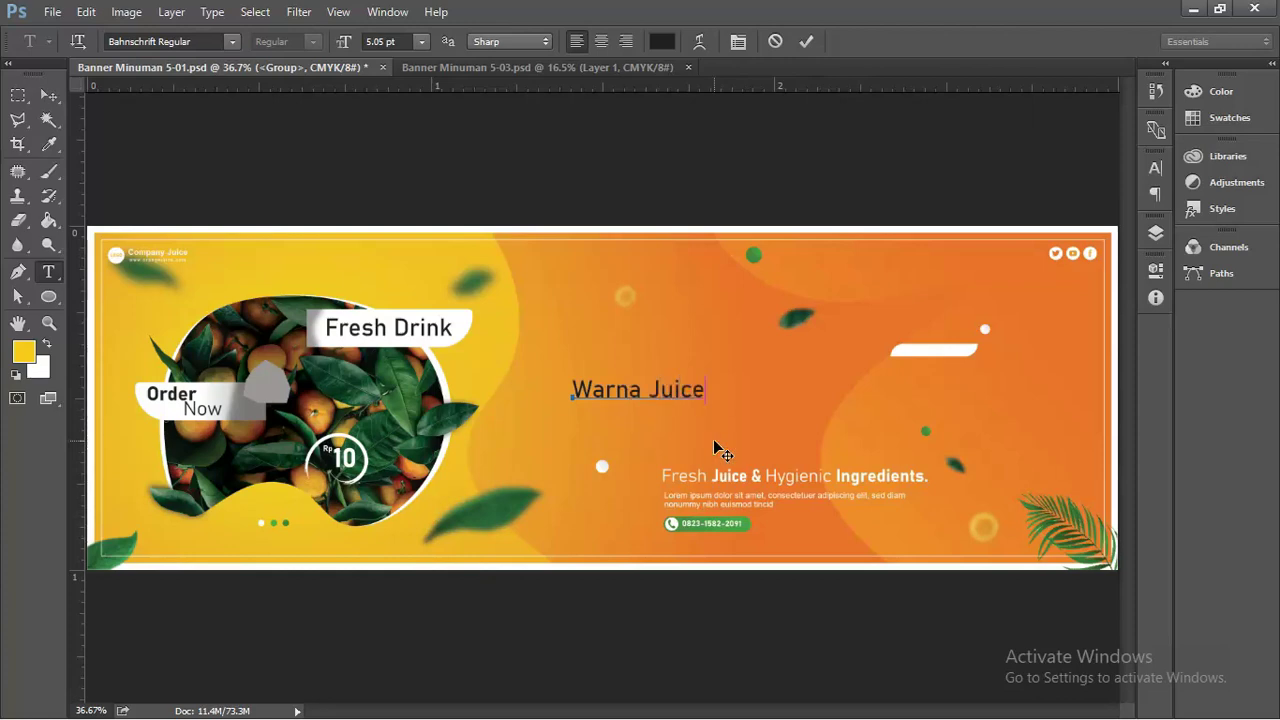
click(46, 101)
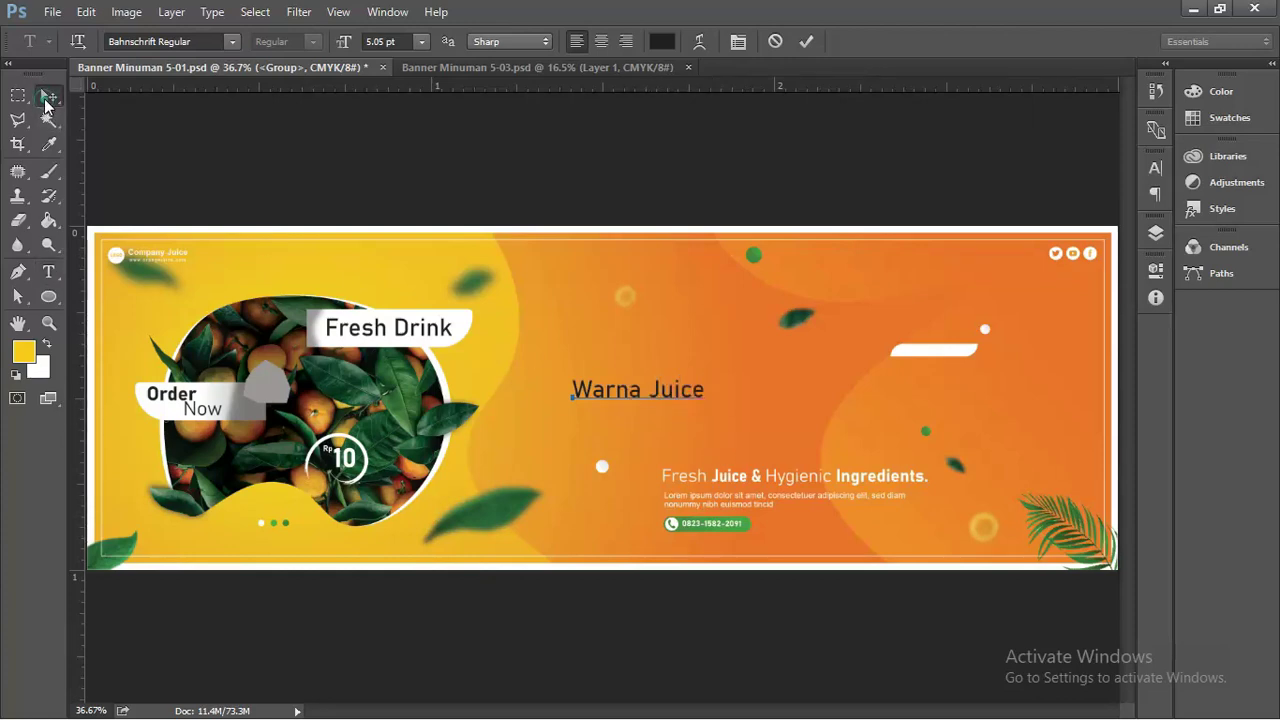
- Place a small copy of the "Warna Juice" text above the original and enlarge the original to about 15.24 pt
drag(604, 397, 610, 347)
click(612, 392)
drag(703, 401, 971, 457)
drag(824, 430, 970, 402)
key(Return)
- Delete the word "Juice" from the large text so that it reads "Warna"
key(t)
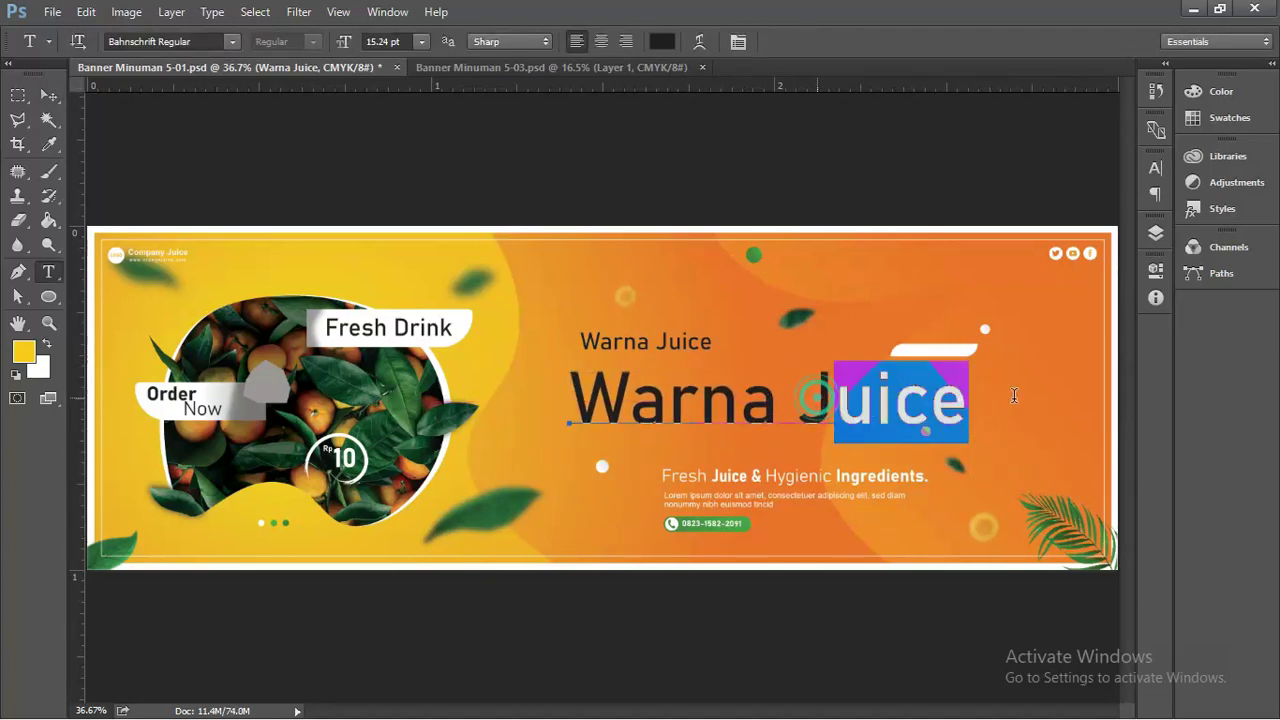
key(BackSpace)
key(BackSpace)
key(BackSpace)
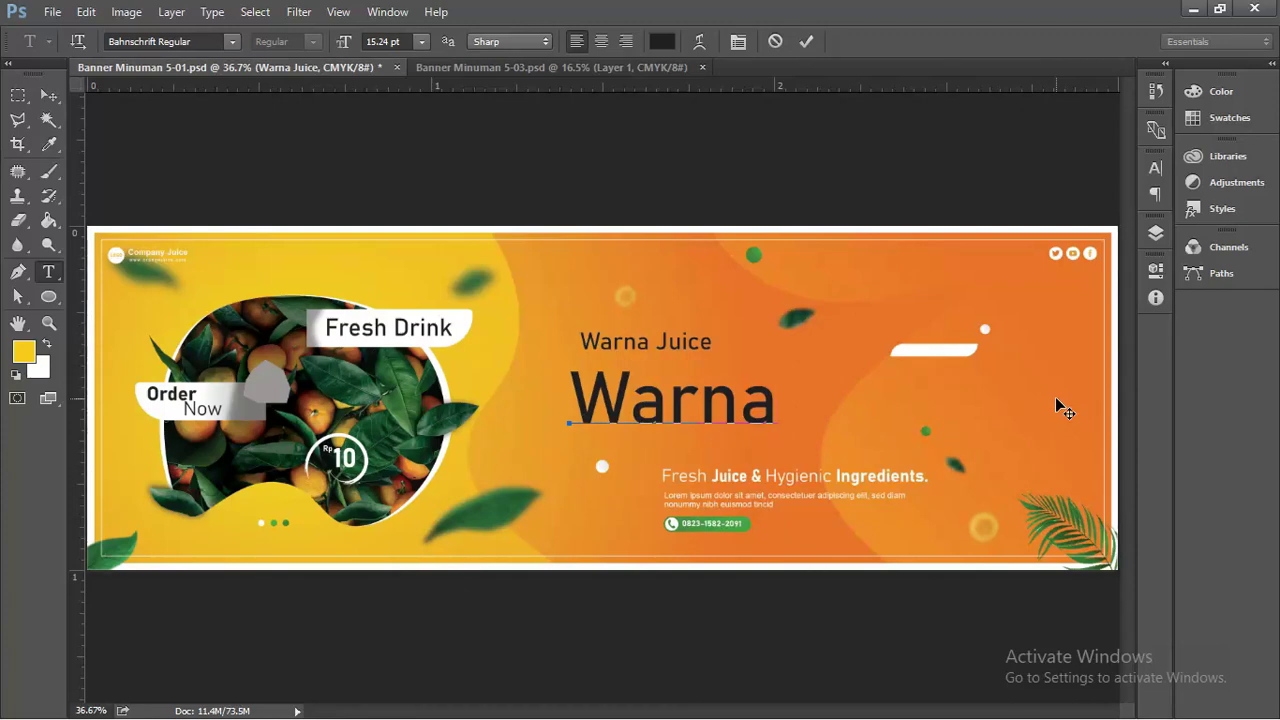
- Scale the "Warna" text proportionally to about 214.73% and position it across the former title area
click(47, 95)
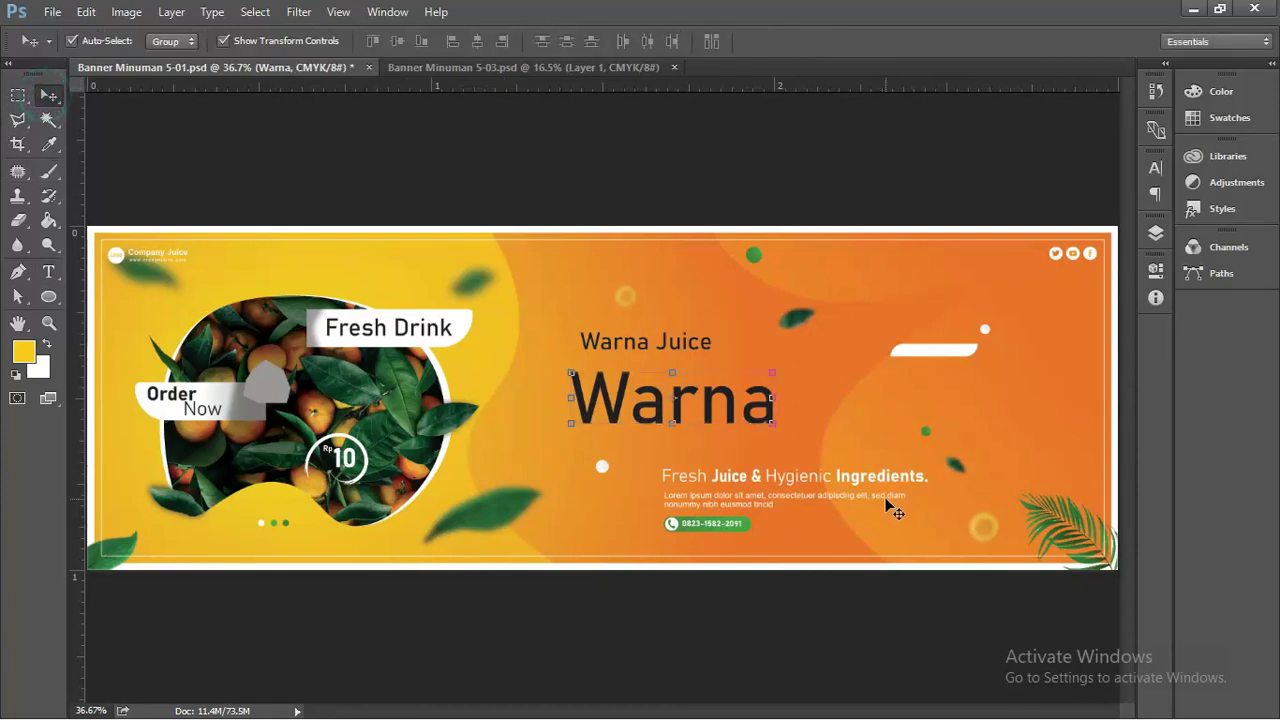
drag(773, 424, 1014, 466)
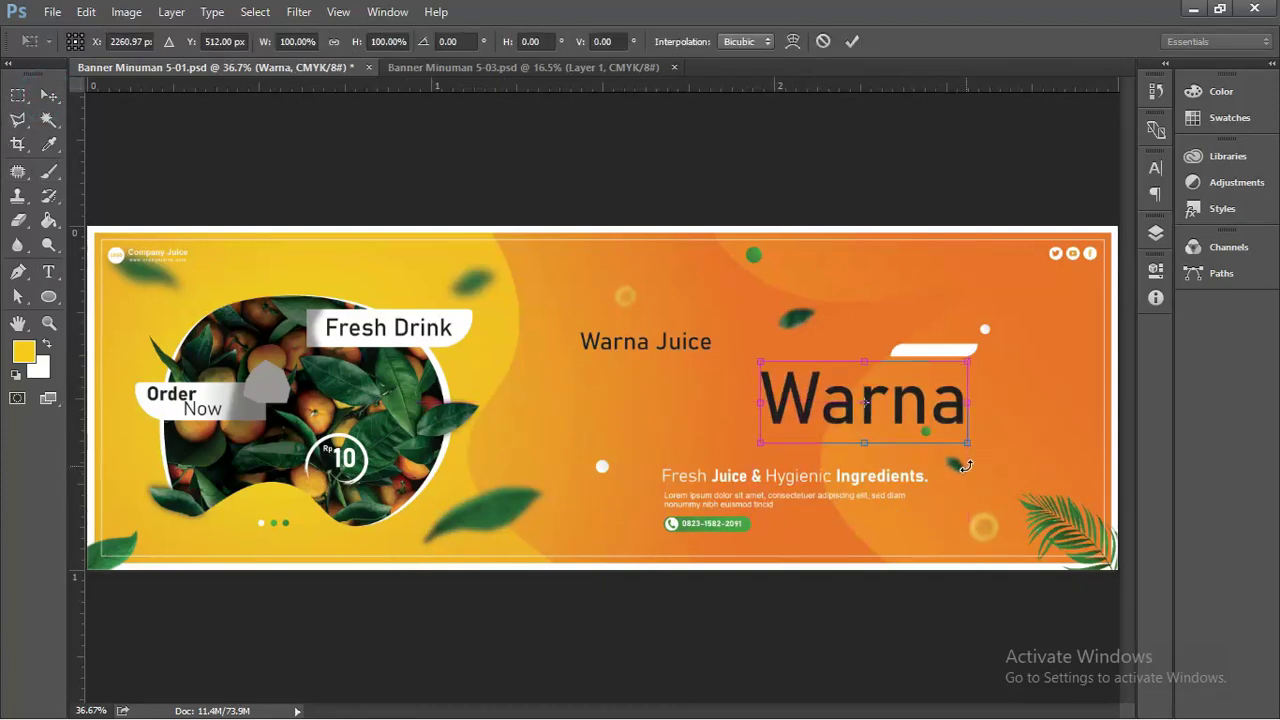
key(ctrl+z)
drag(780, 444, 1005, 533)
drag(921, 462, 886, 420)
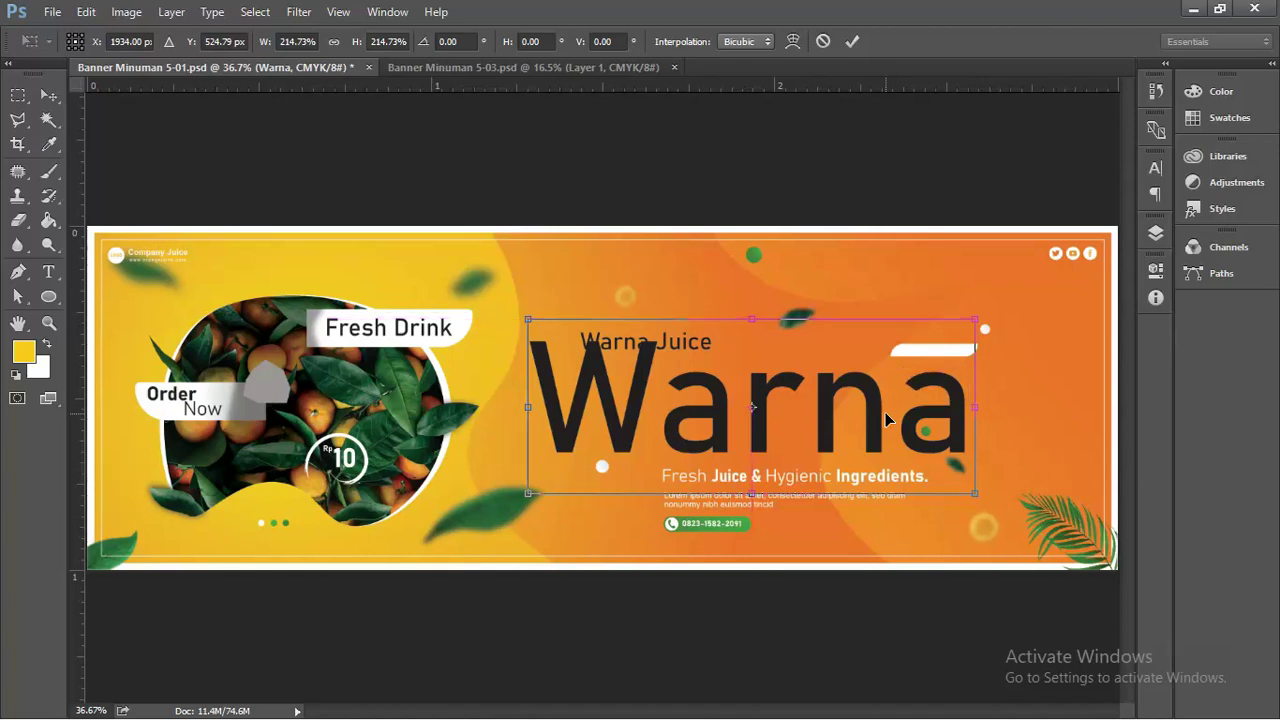
key(Return)
- Search the fonts for "bah" and apply Bahnschrift Regular to the whole "Warna" text
key(t)
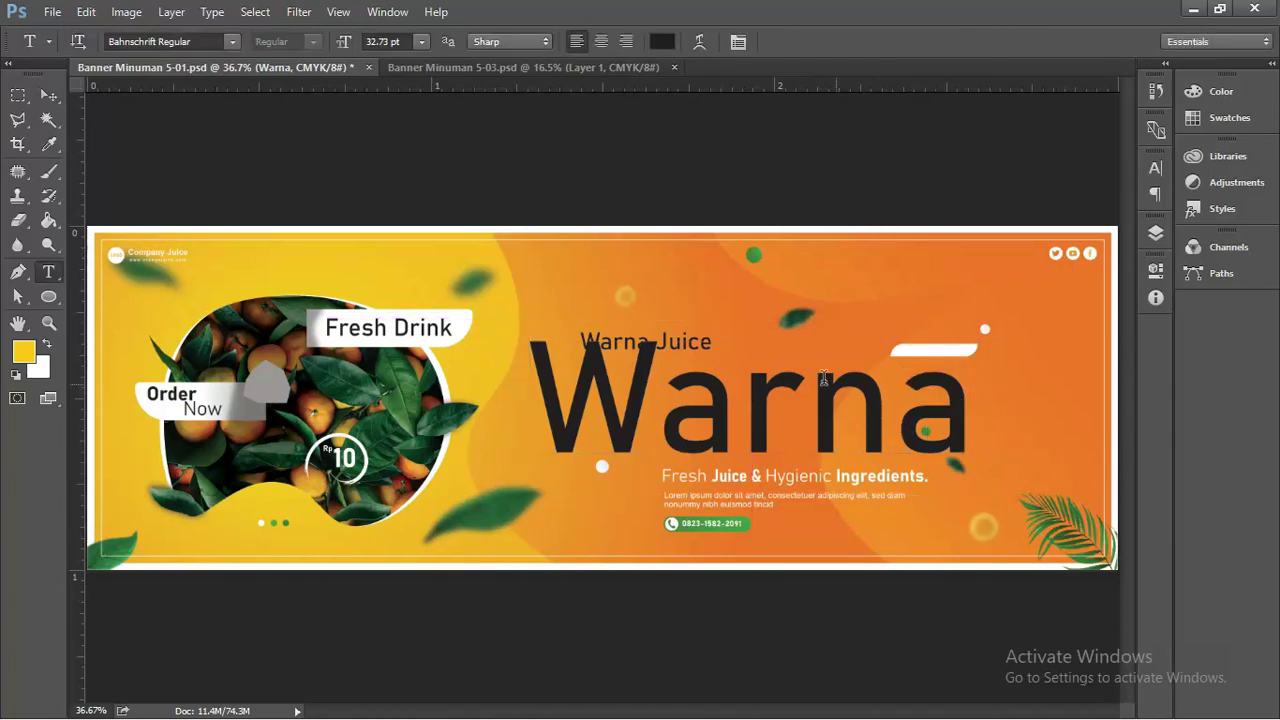
double_click(672, 362)
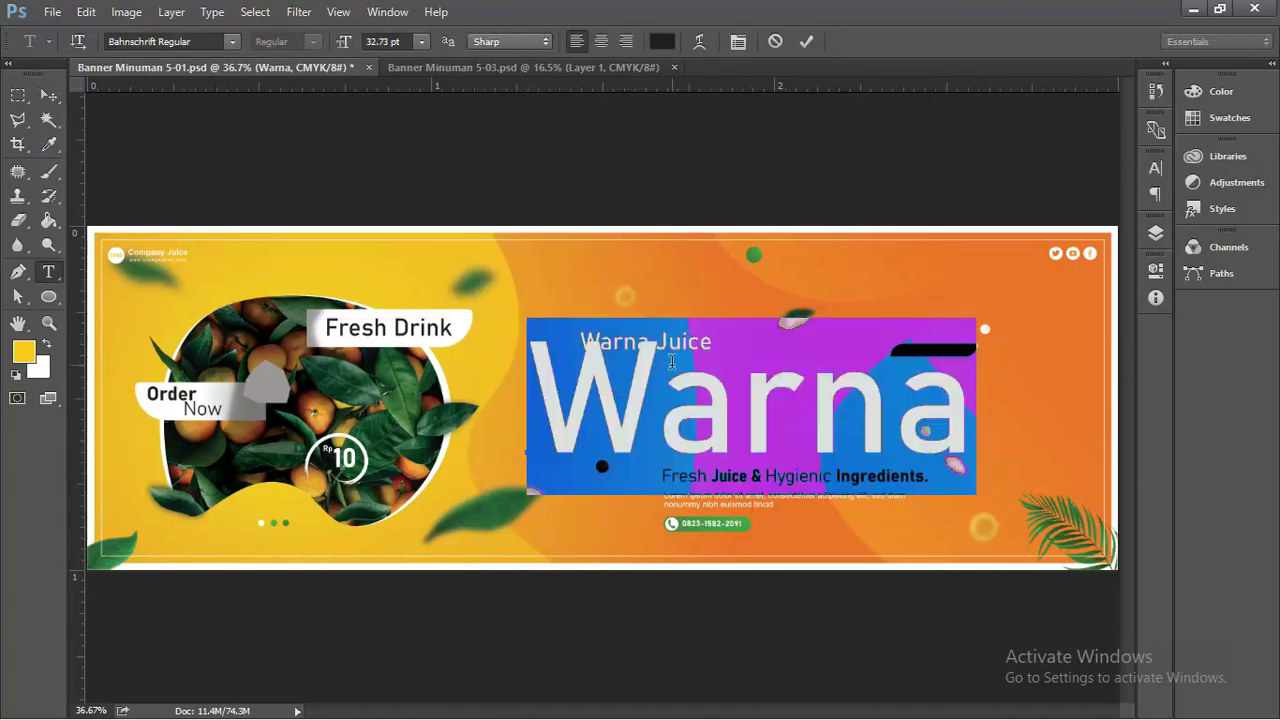
click(201, 42)
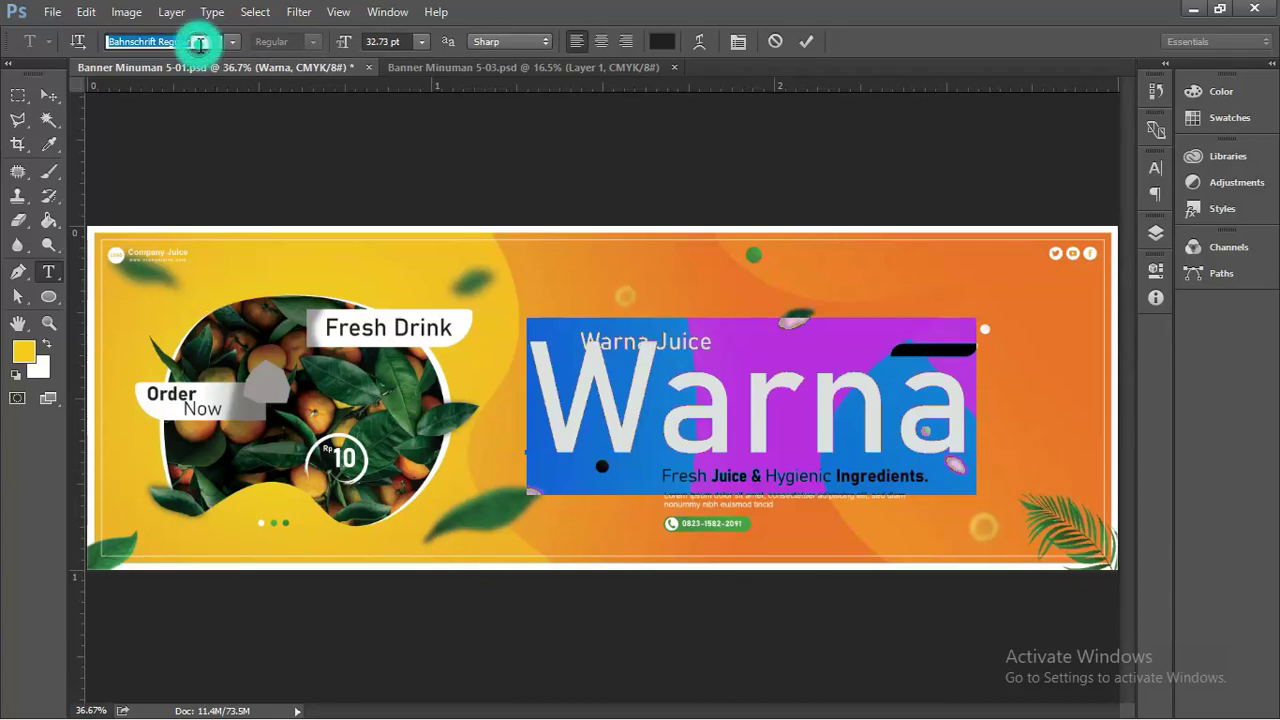
text(bah)
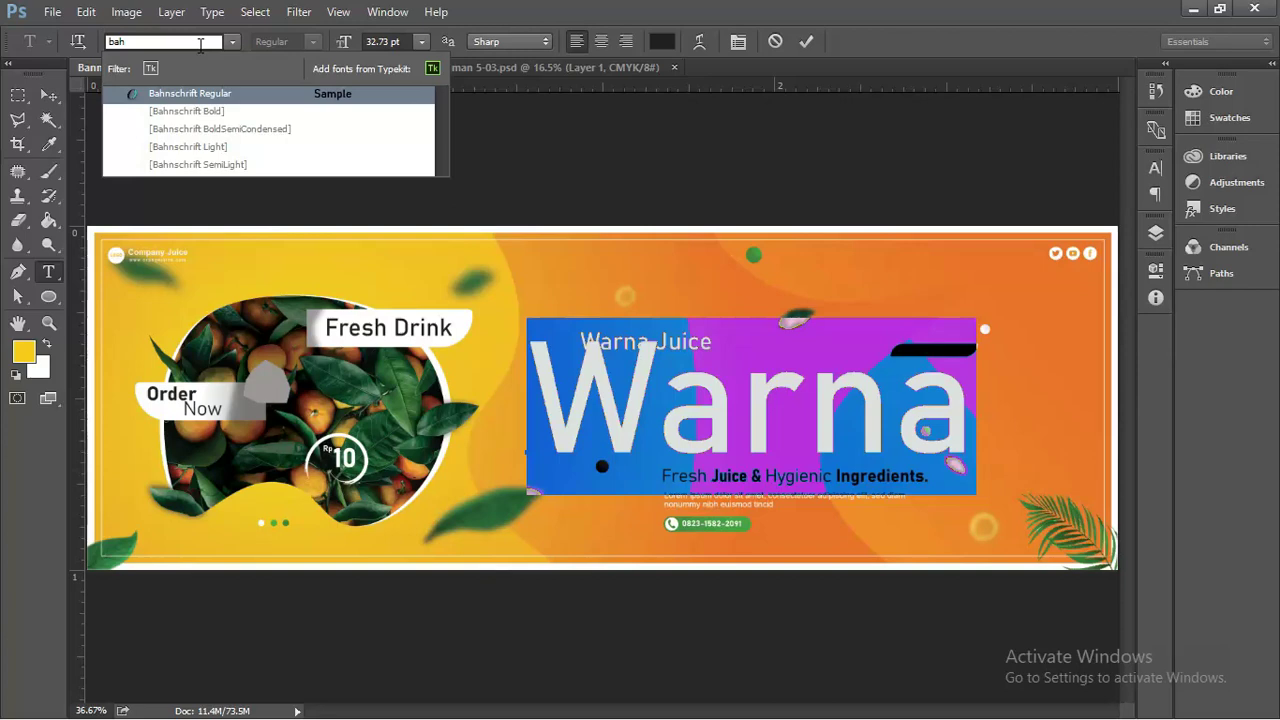
click(222, 97)
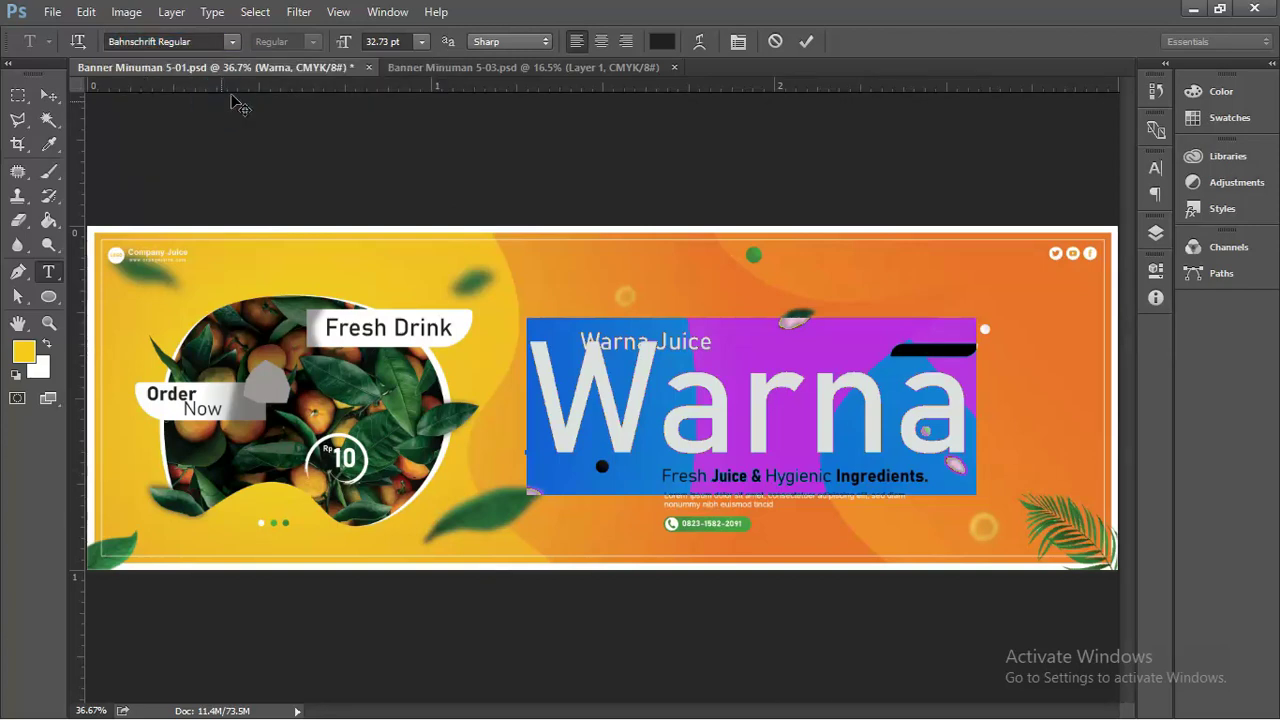
click(496, 41)
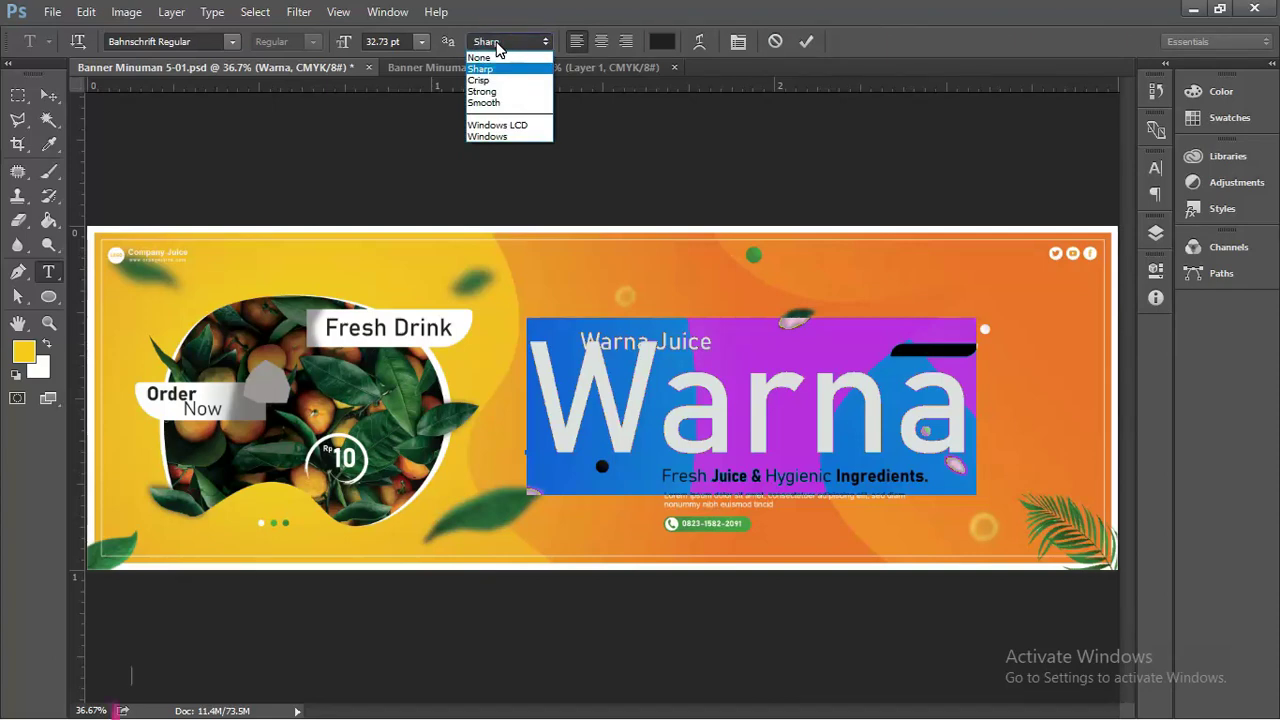
click(44, 95)
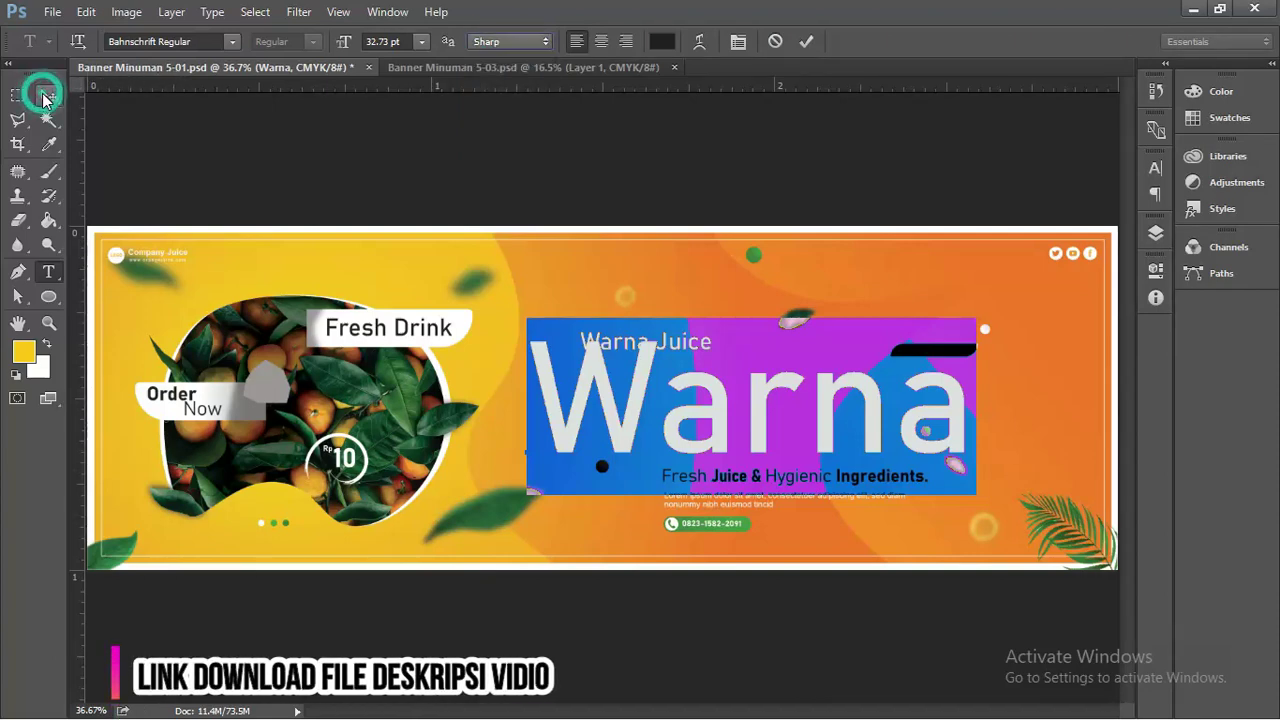
- Select the large "Warna" text and move it slightly downward
click(645, 341)
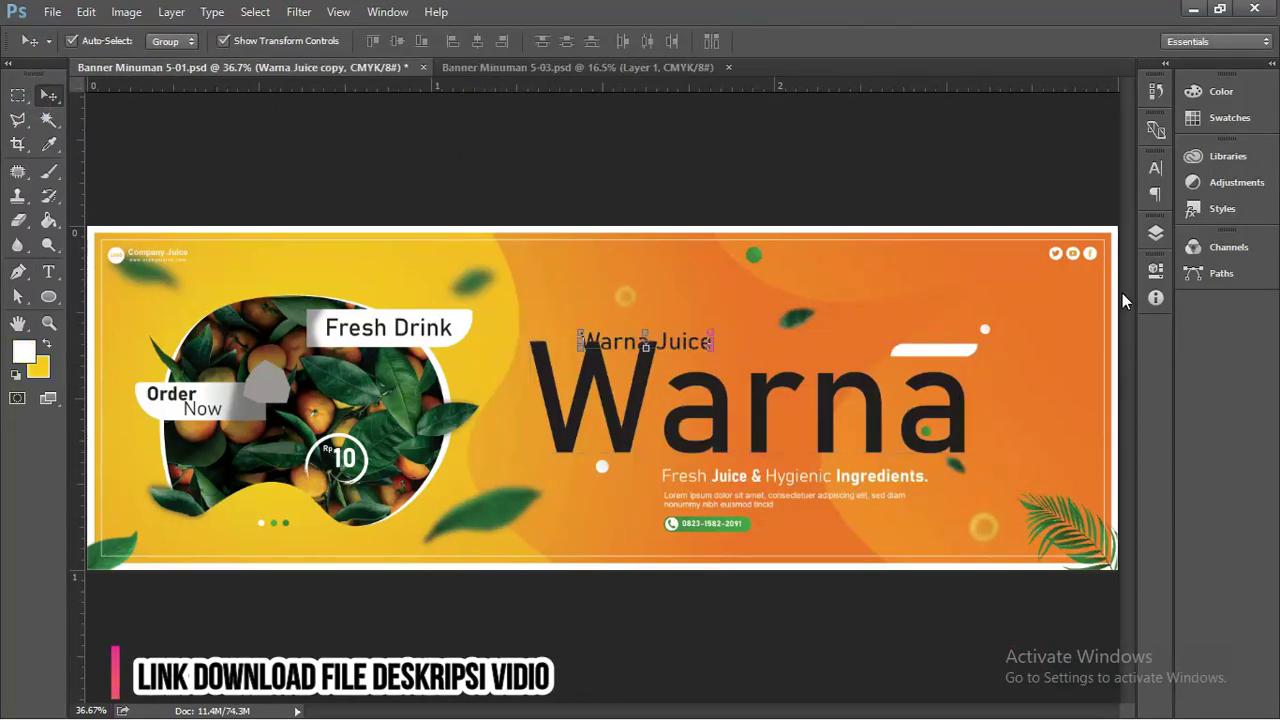
click(765, 393)
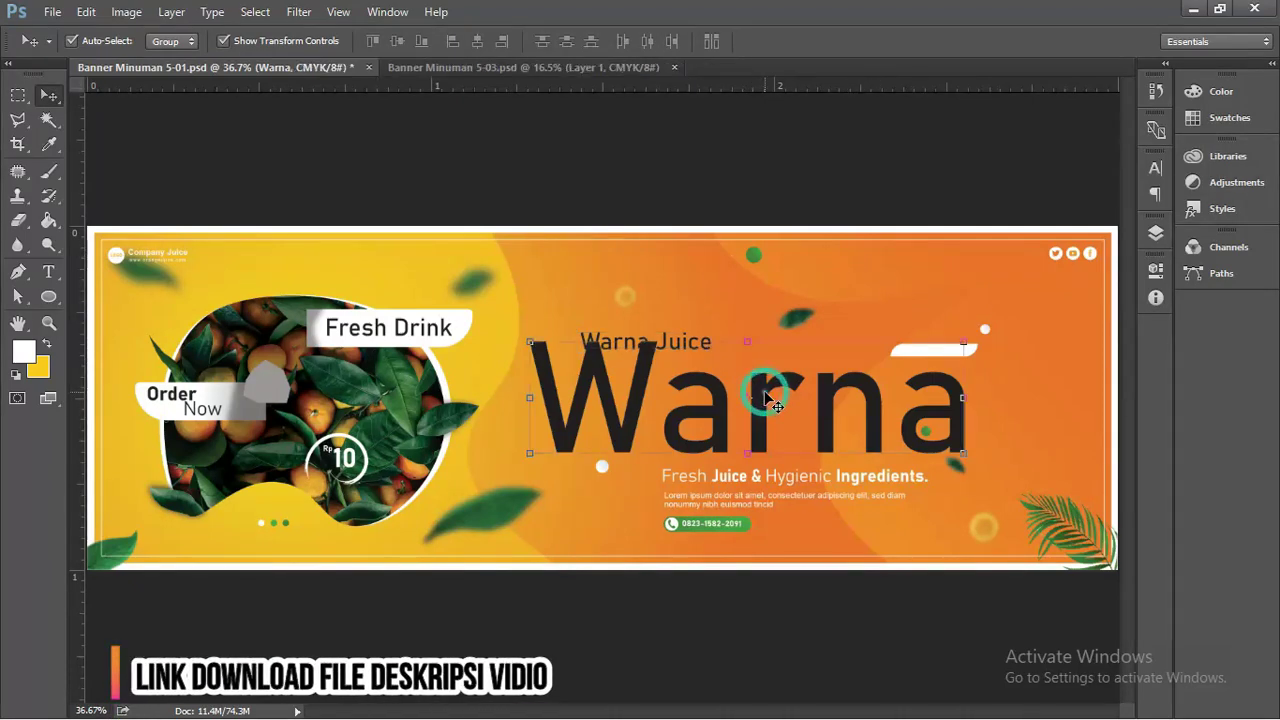
drag(765, 393, 765, 403)
- Apply Faux Bold to the whole large "Warna" text, keeping Bahnschrift Regular as its font
key(t)
double_click(761, 404)
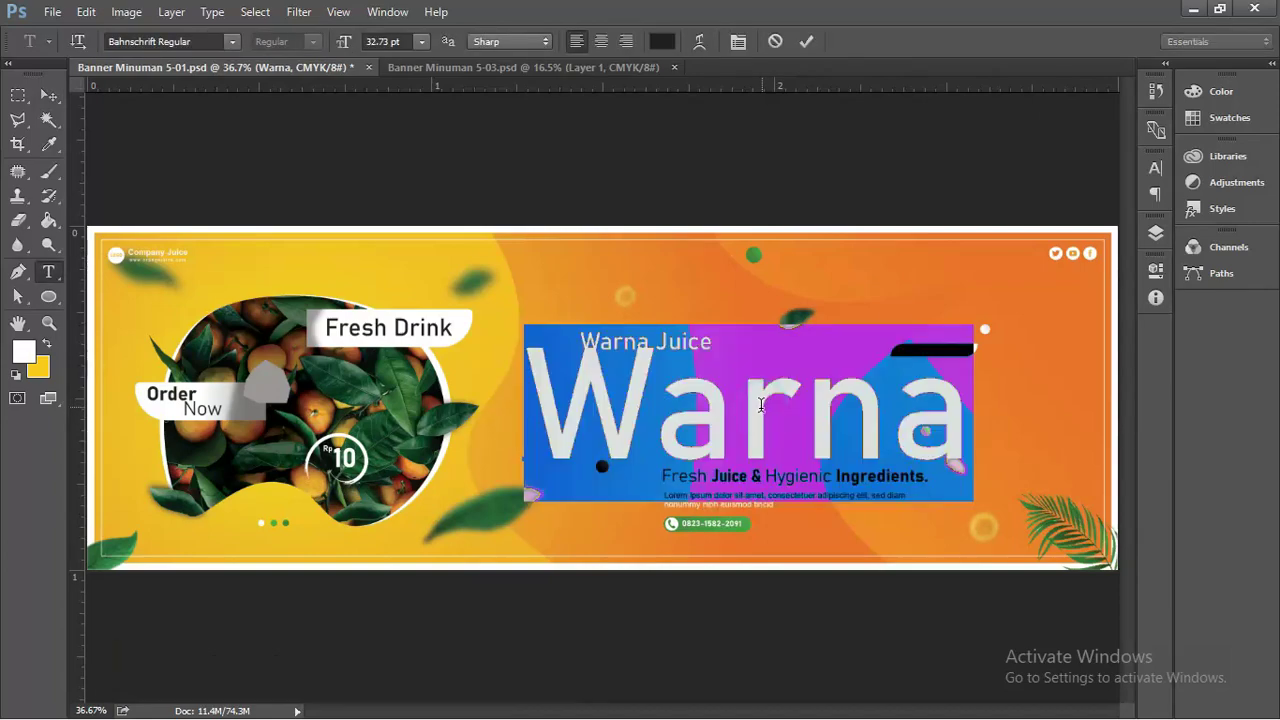
click(231, 45)
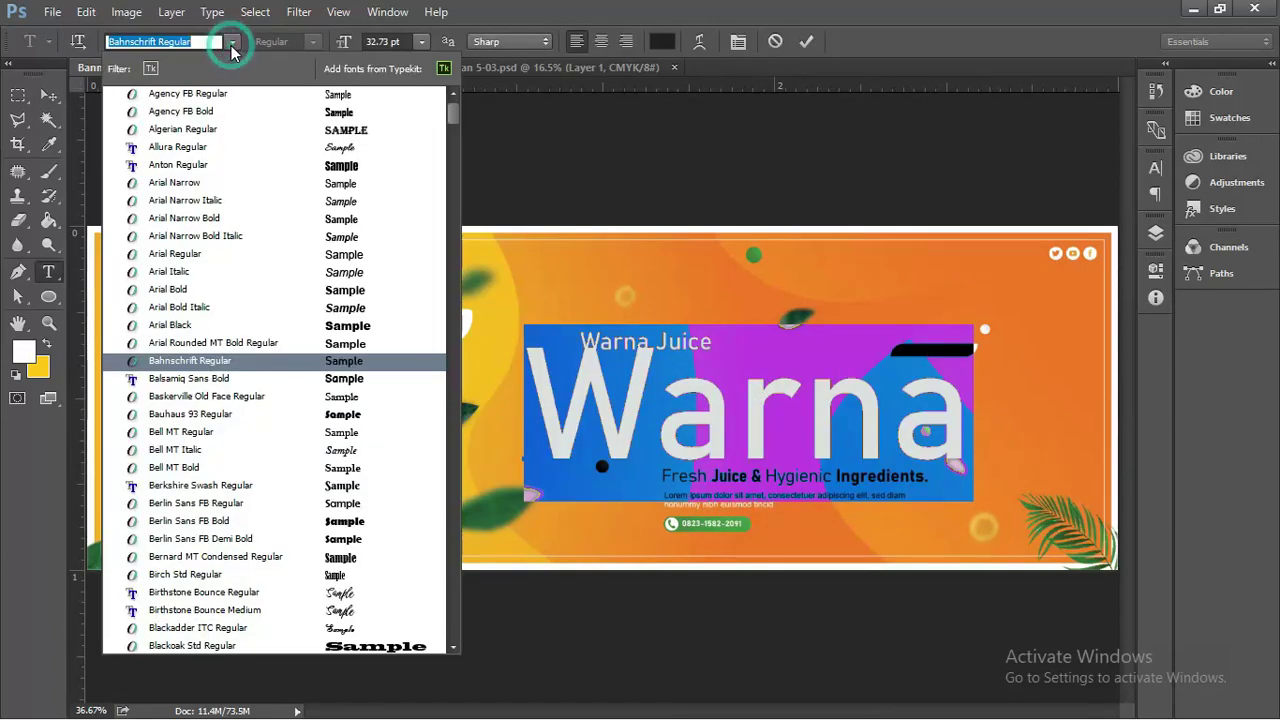
click(231, 45)
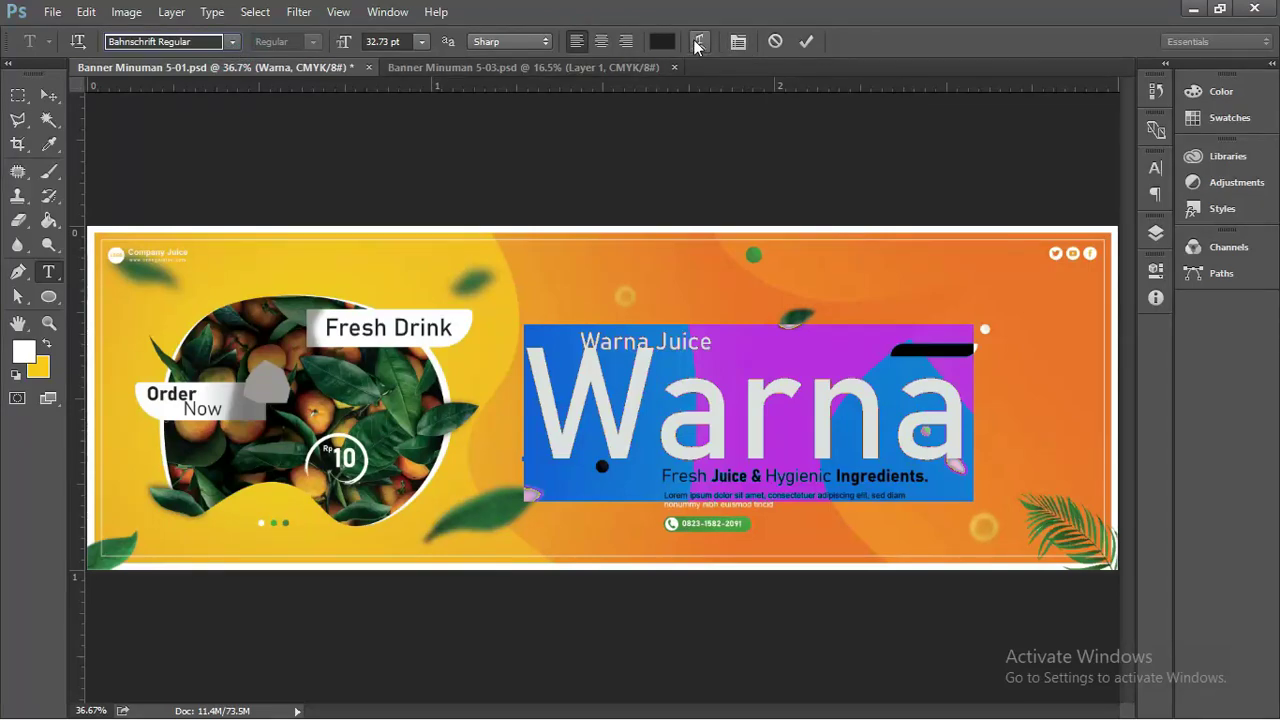
click(737, 43)
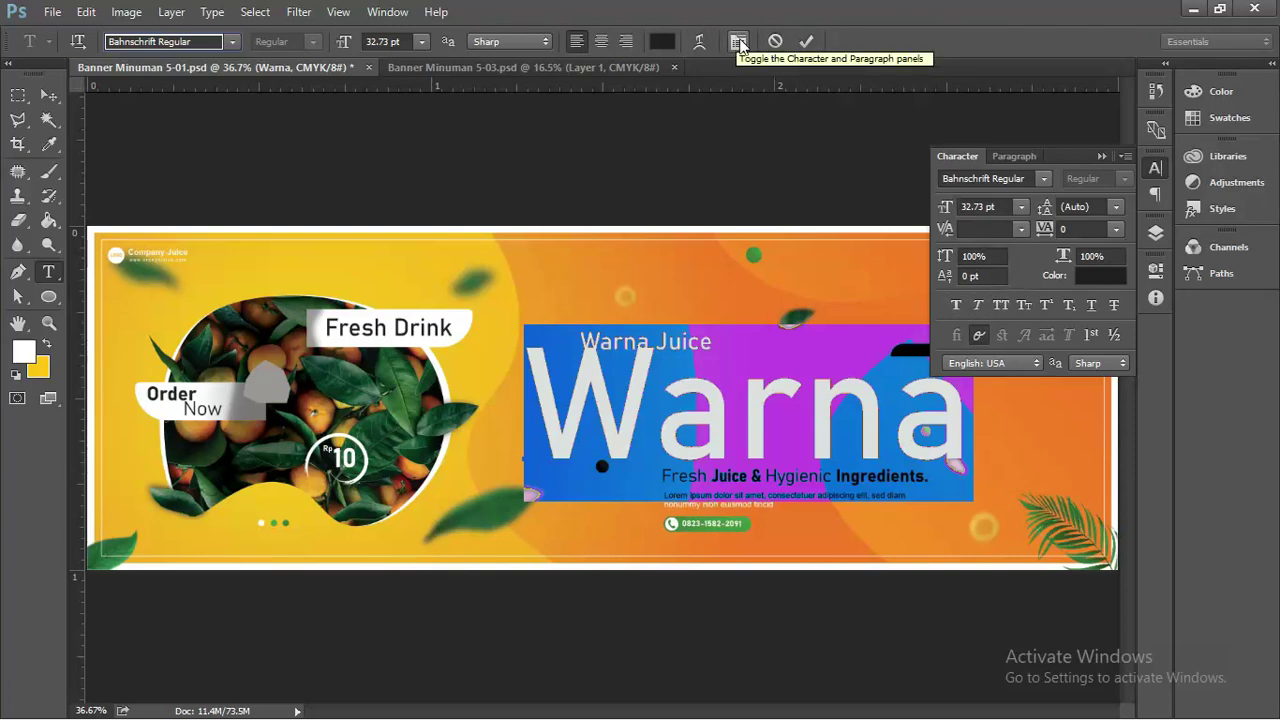
click(957, 306)
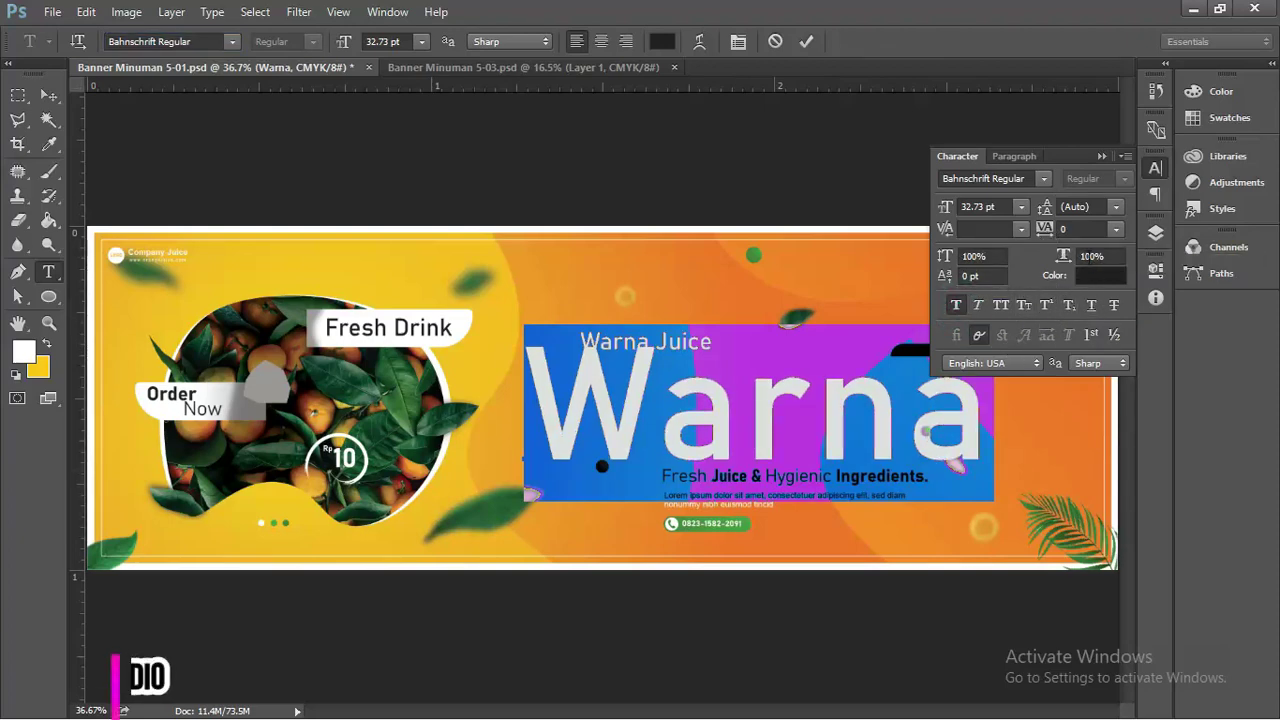
click(1103, 156)
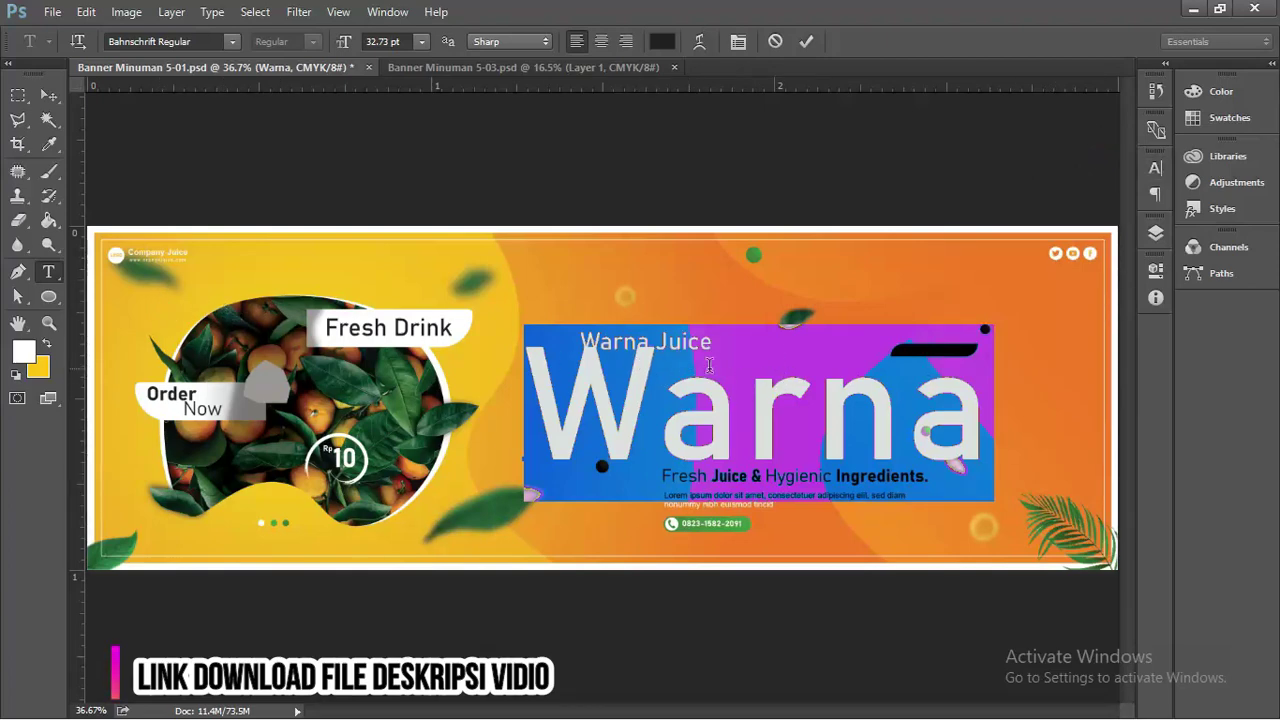
- Add a white outside Stroke of 13 px to the Warna text layer
click(1155, 233)
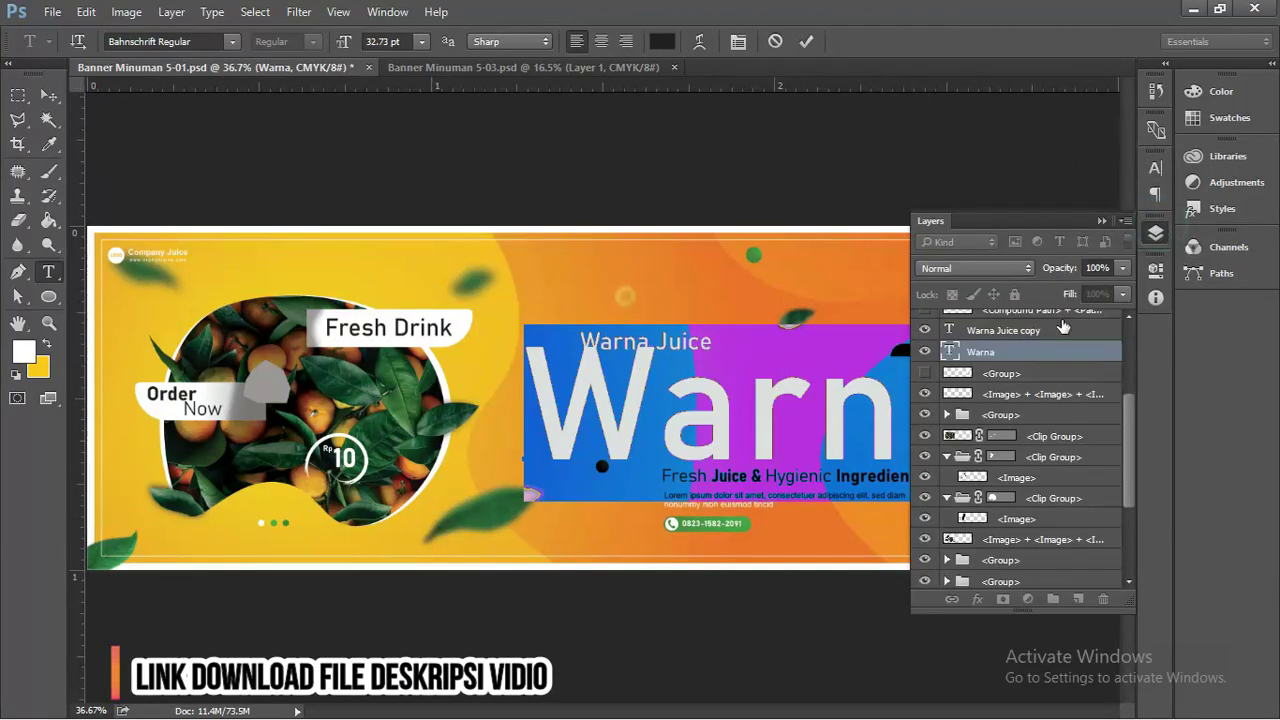
click(988, 355)
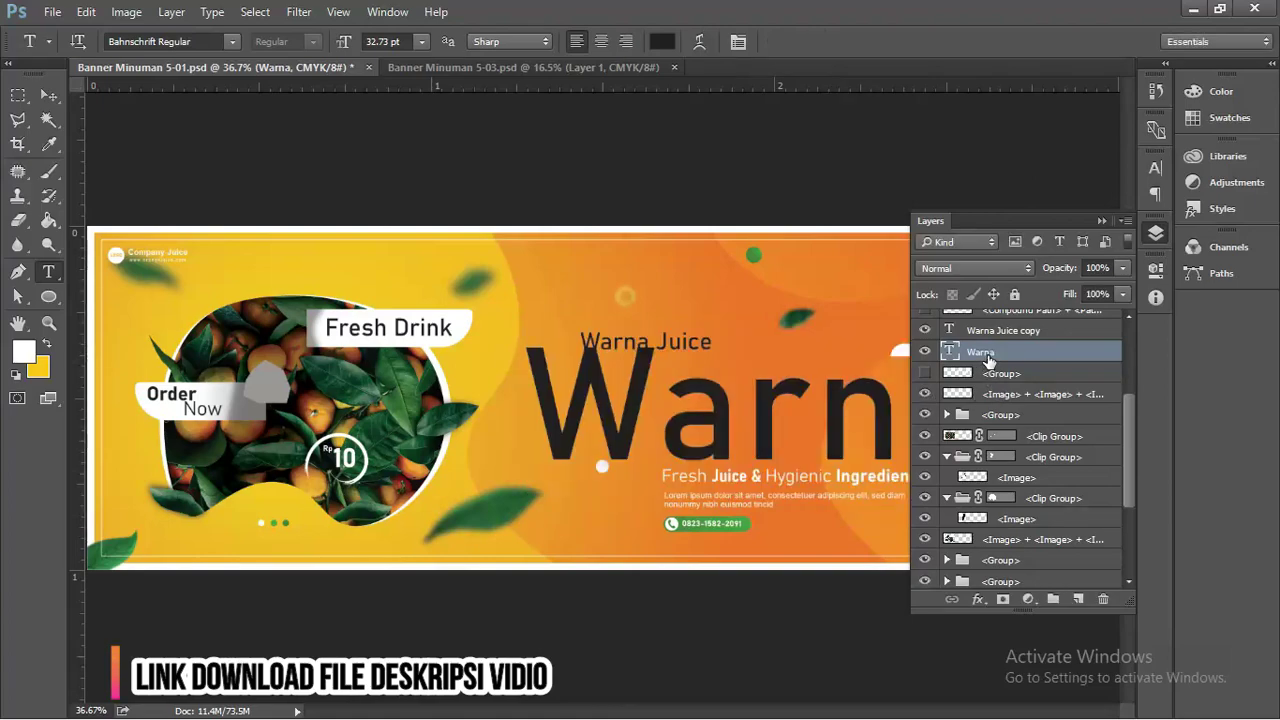
right_click(988, 355)
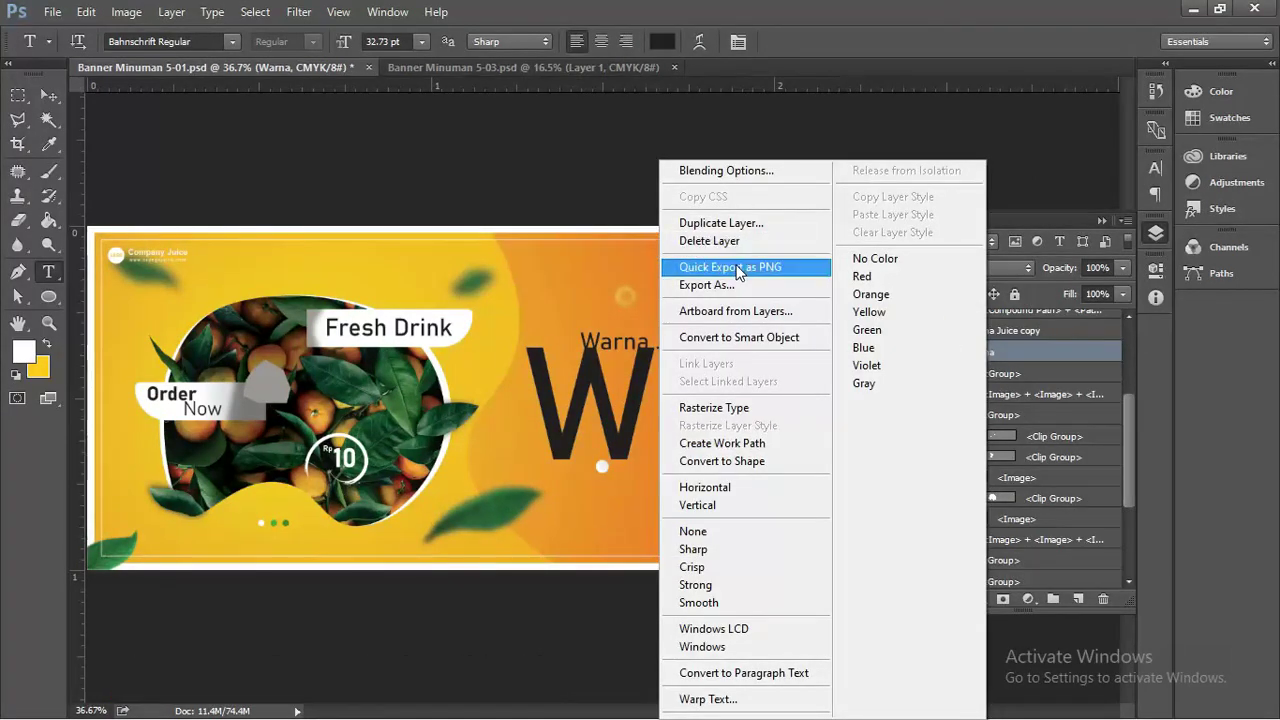
click(737, 170)
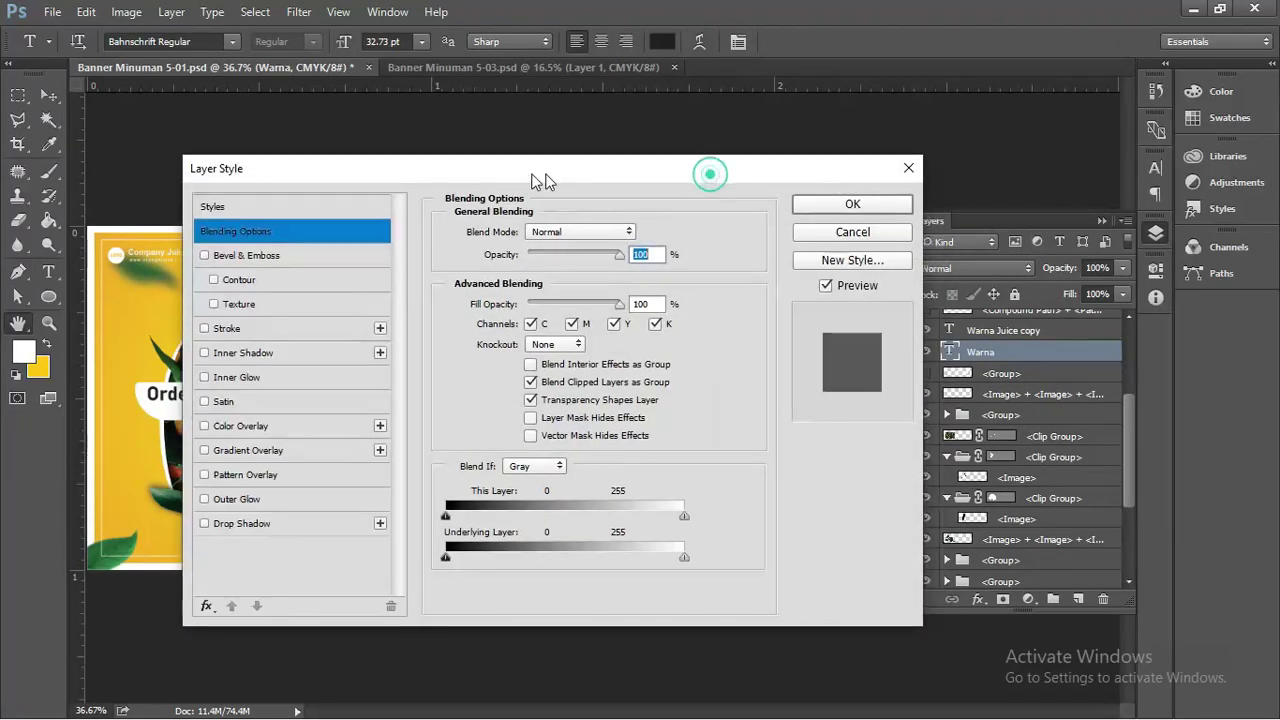
drag(709, 174, 518, 132)
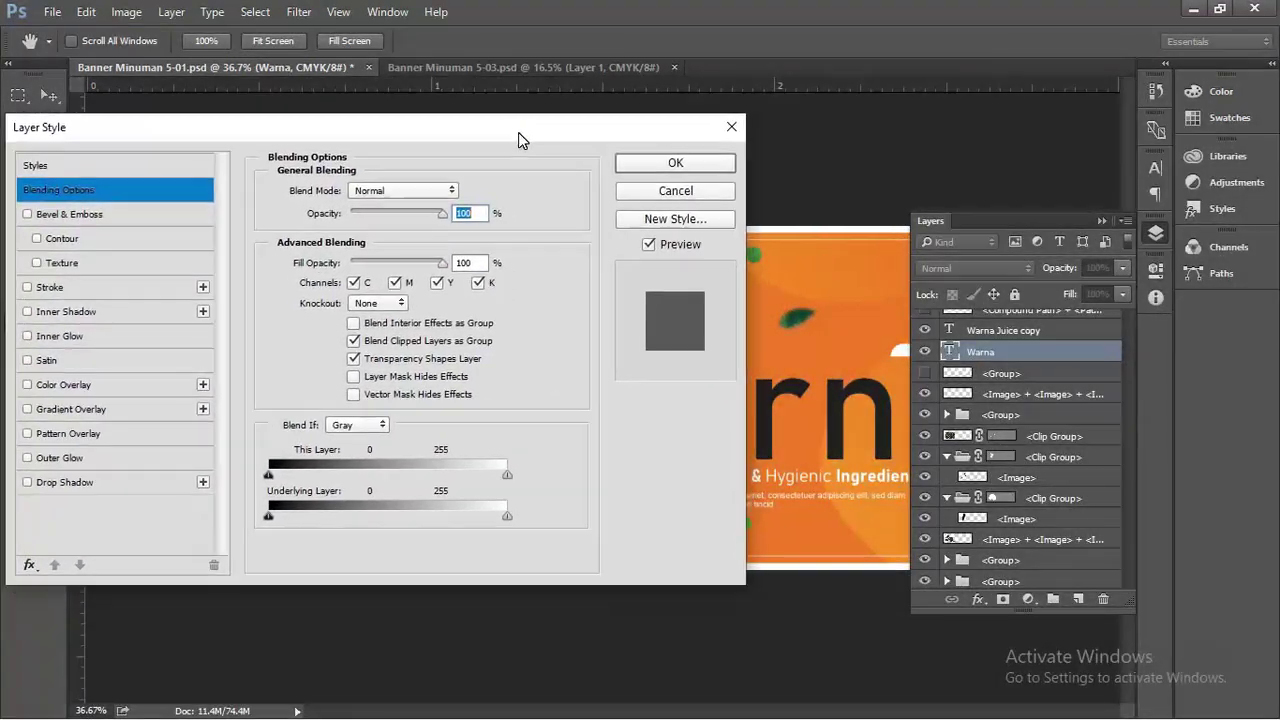
click(104, 287)
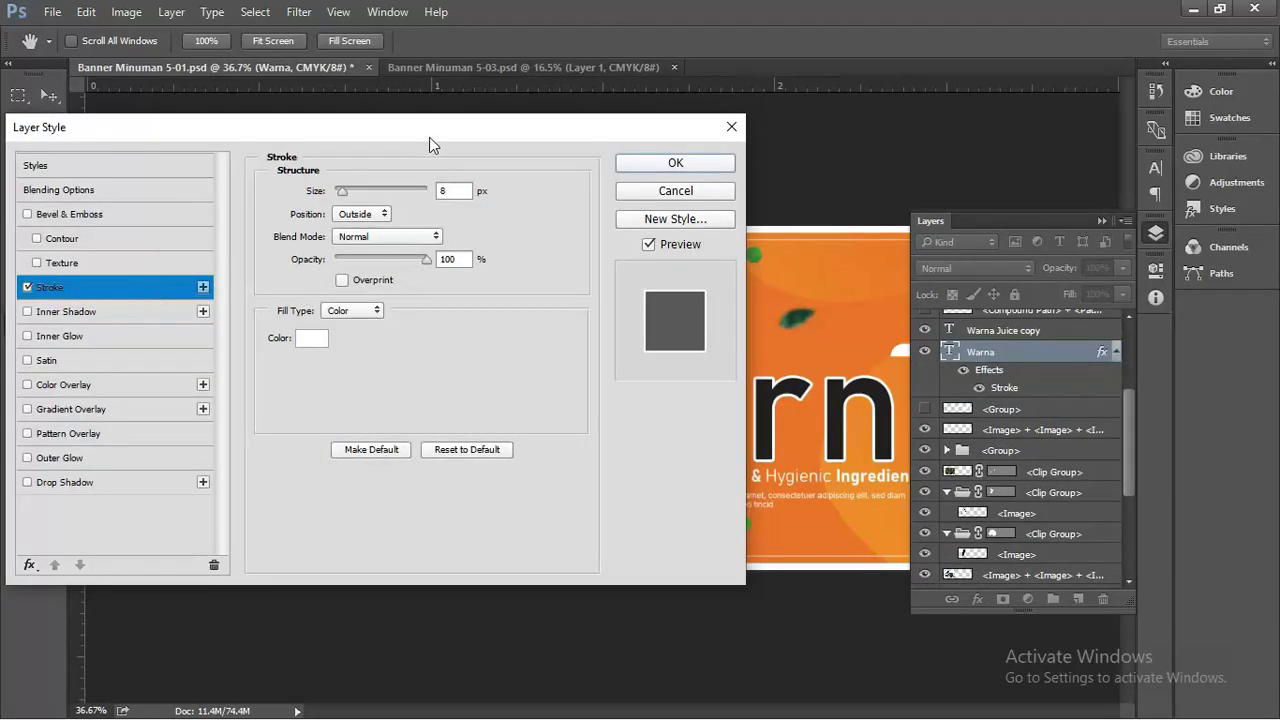
drag(429, 138, 198, 161)
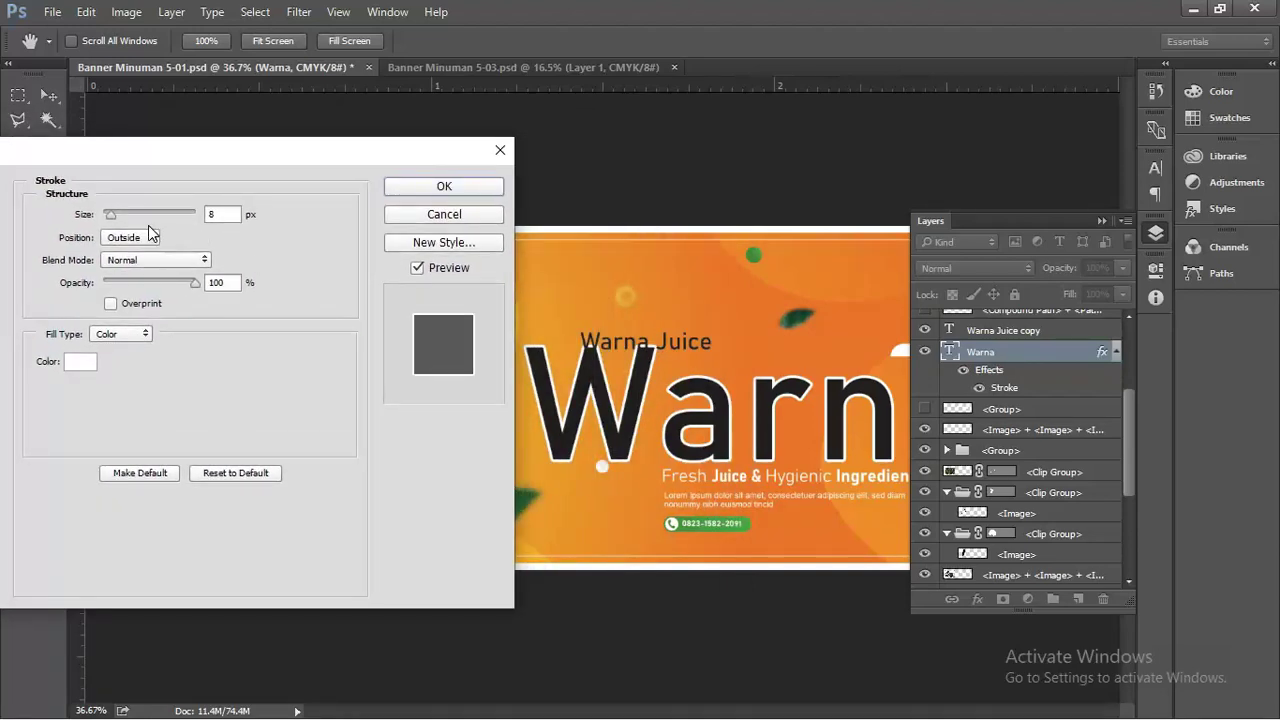
click(113, 216)
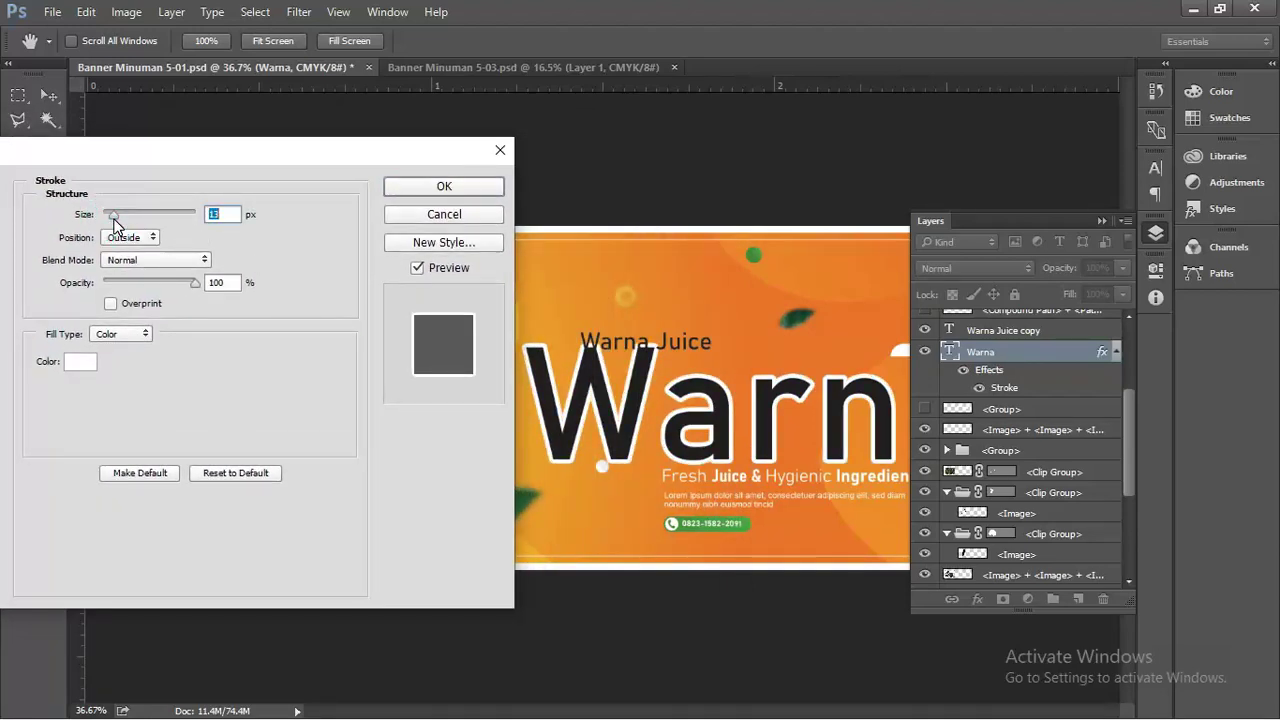
drag(303, 150, 337, 149)
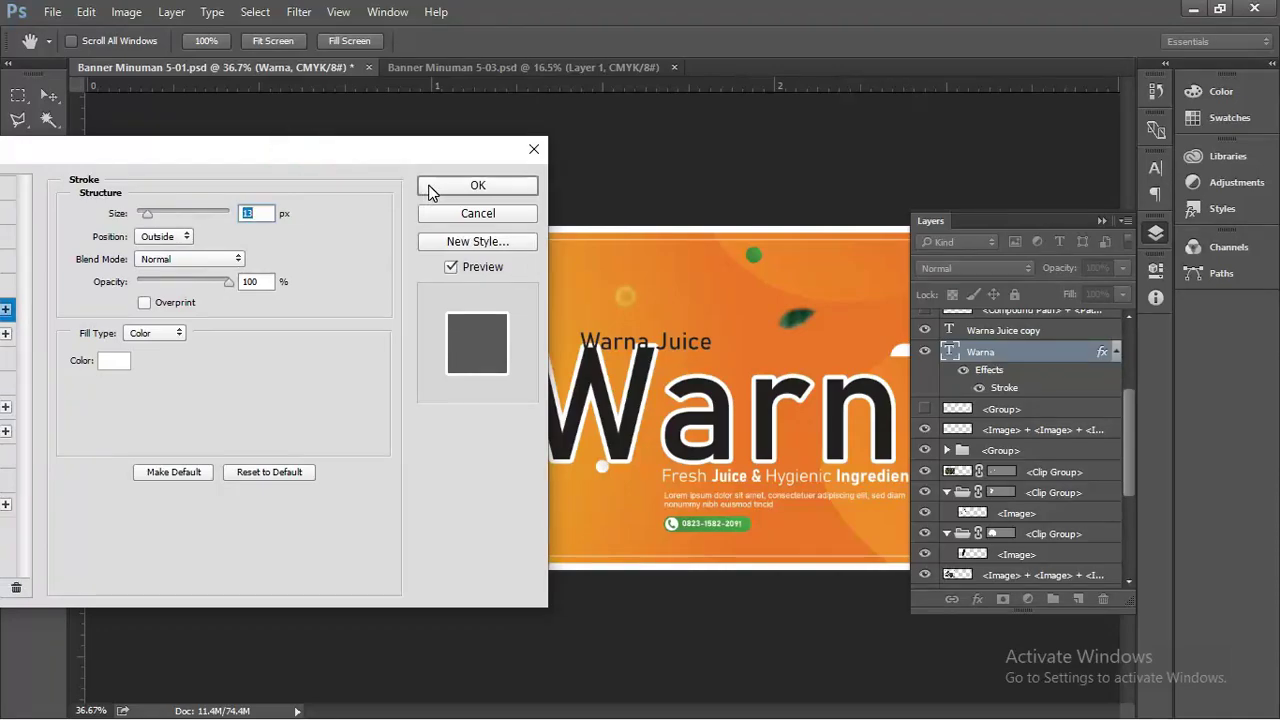
click(431, 189)
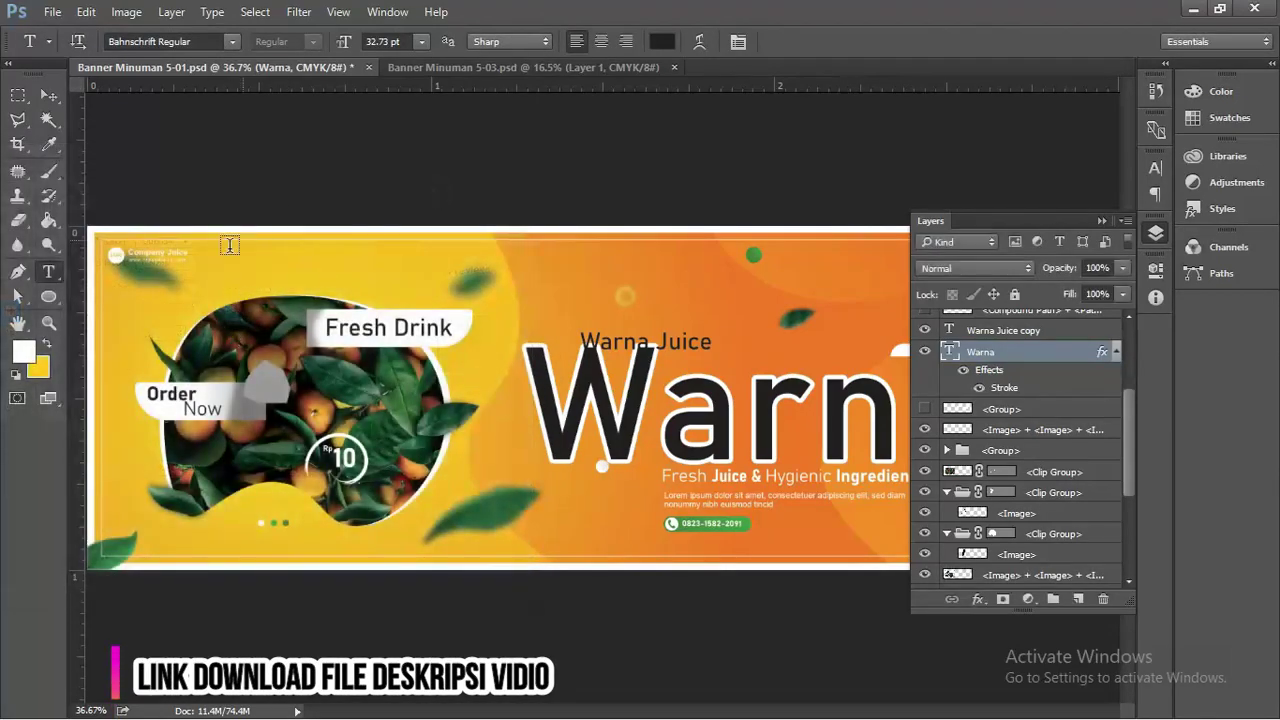
- Select all letters of the large "Warna" text, recolour them white and commit the edit
drag(524, 400, 660, 400)
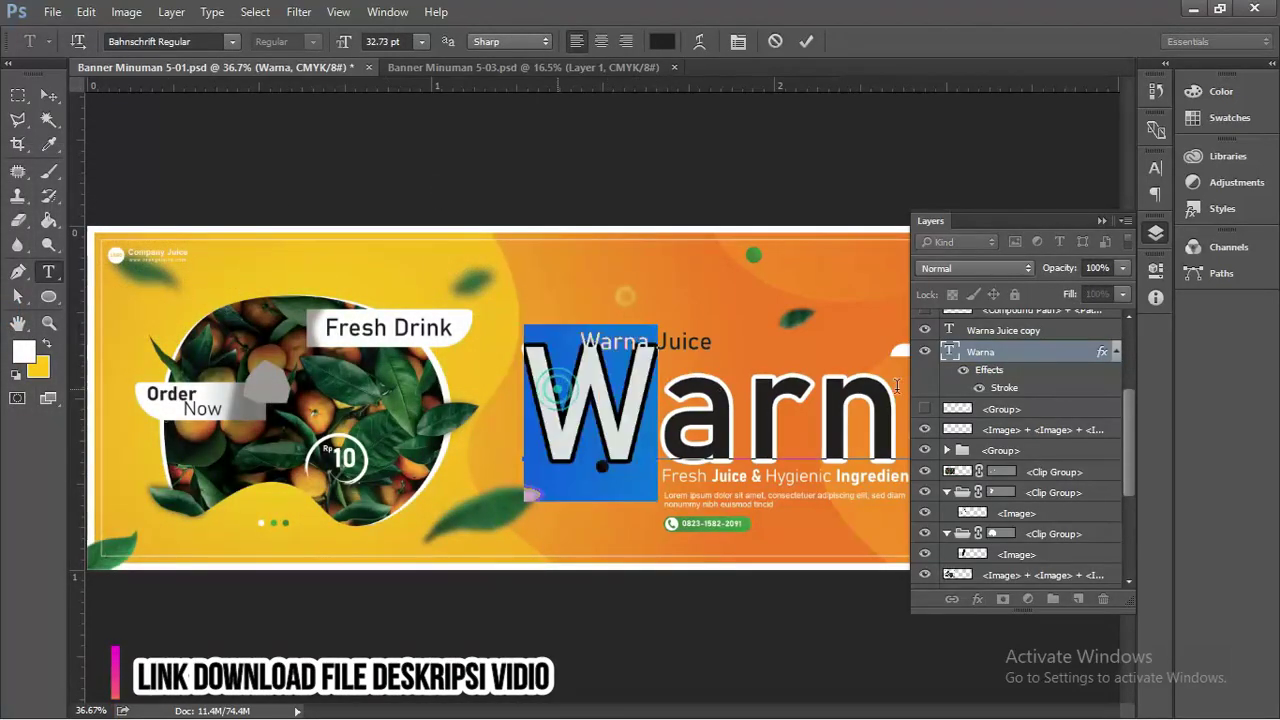
drag(897, 385, 905, 386)
click(1101, 220)
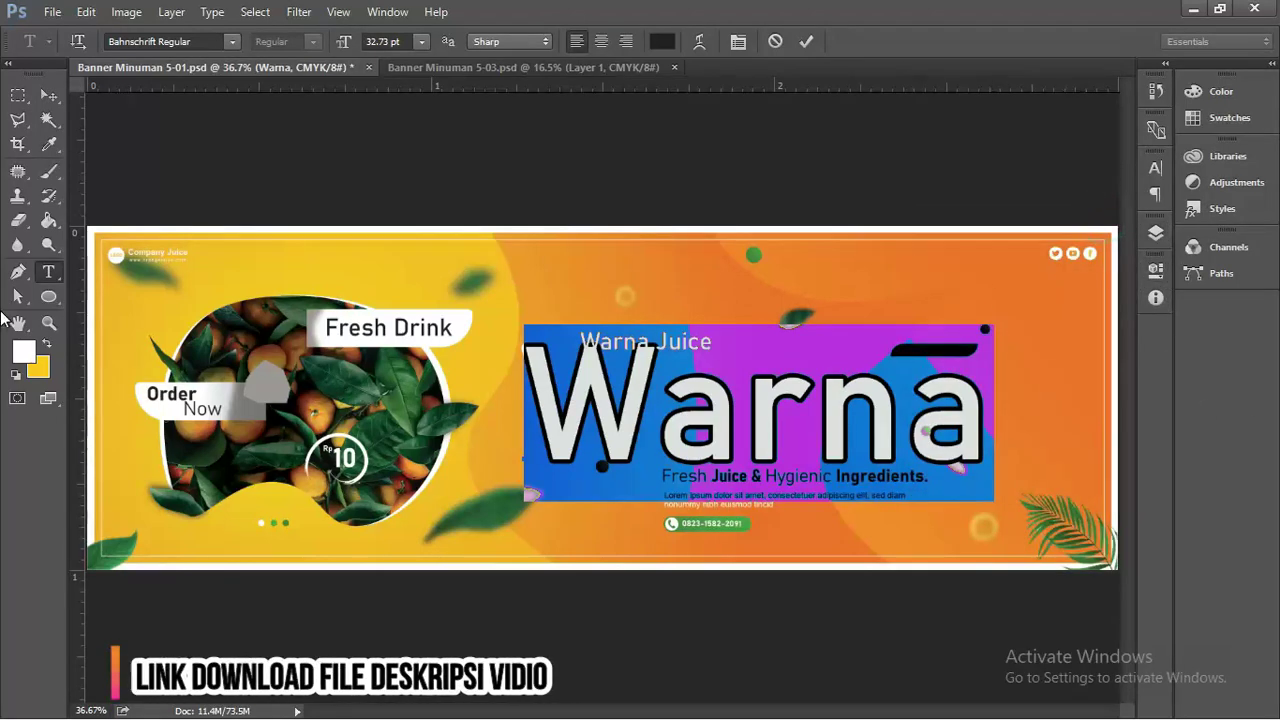
click(46, 343)
click(46, 343)
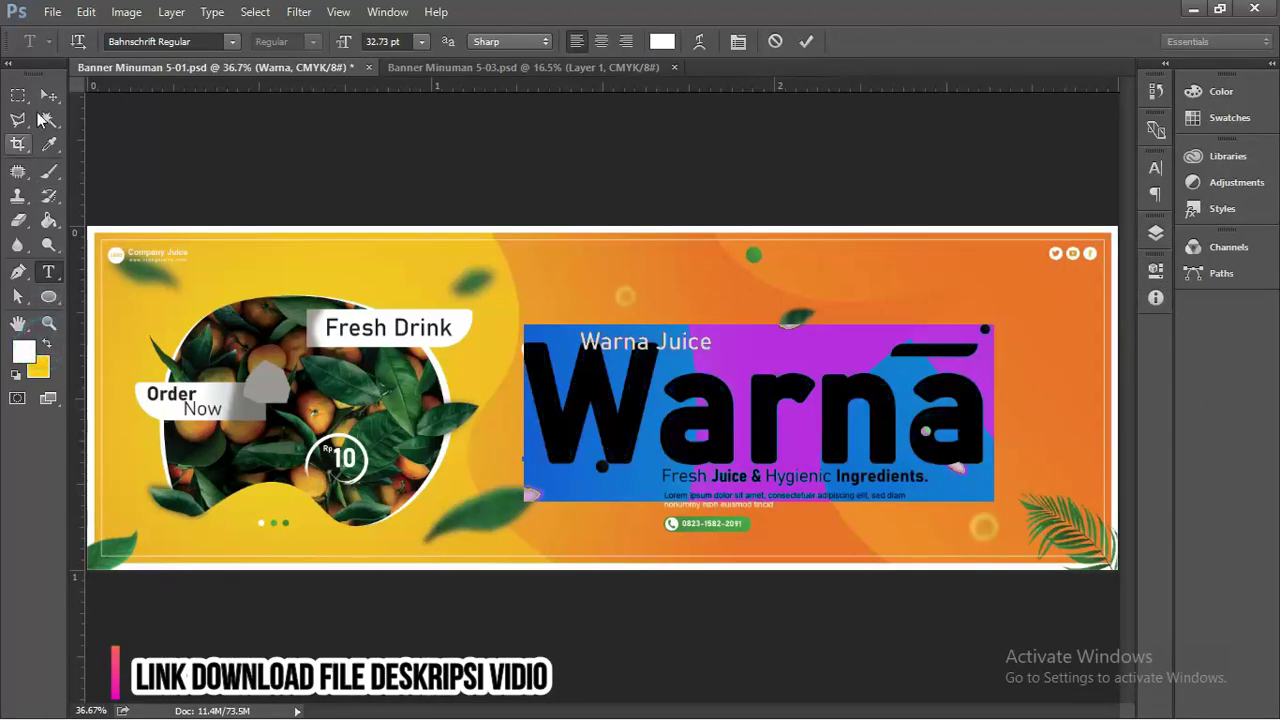
click(50, 92)
click(457, 171)
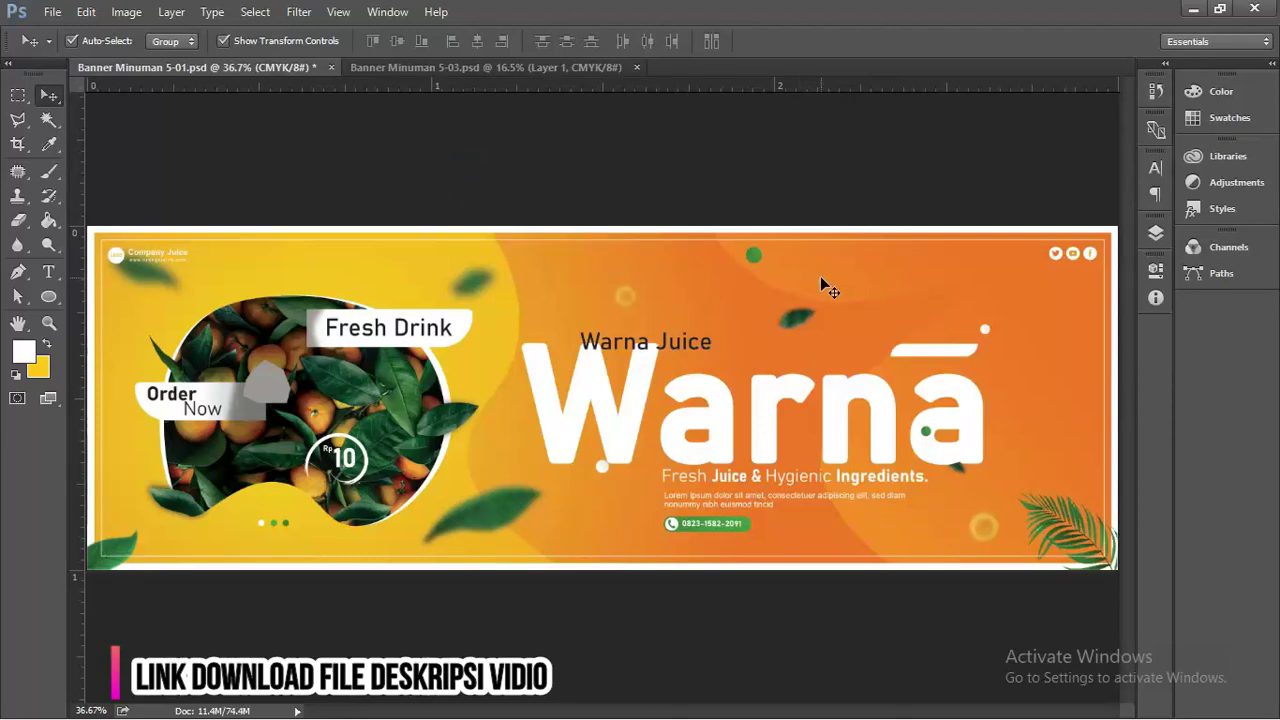
- Rasterize the type of the large Warna layer and rasterize its stroke layer style as well
scroll(765, 435, up, 5)
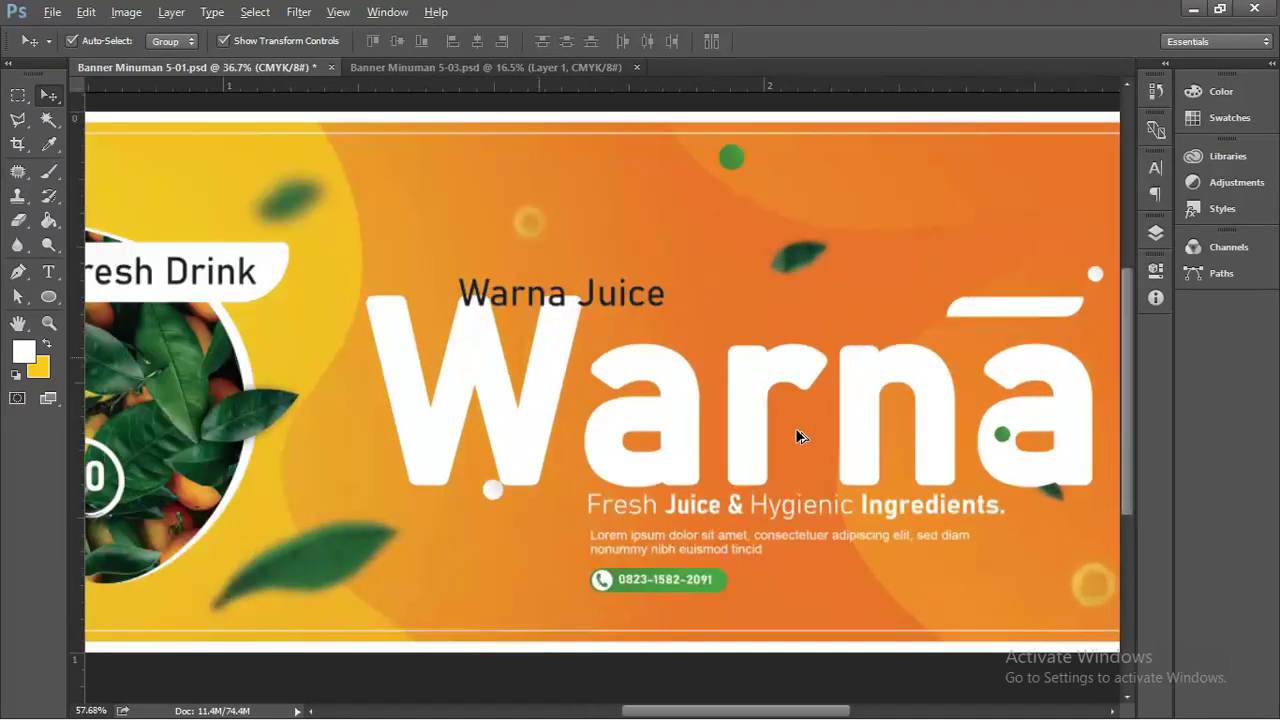
scroll(728, 357, down, 5)
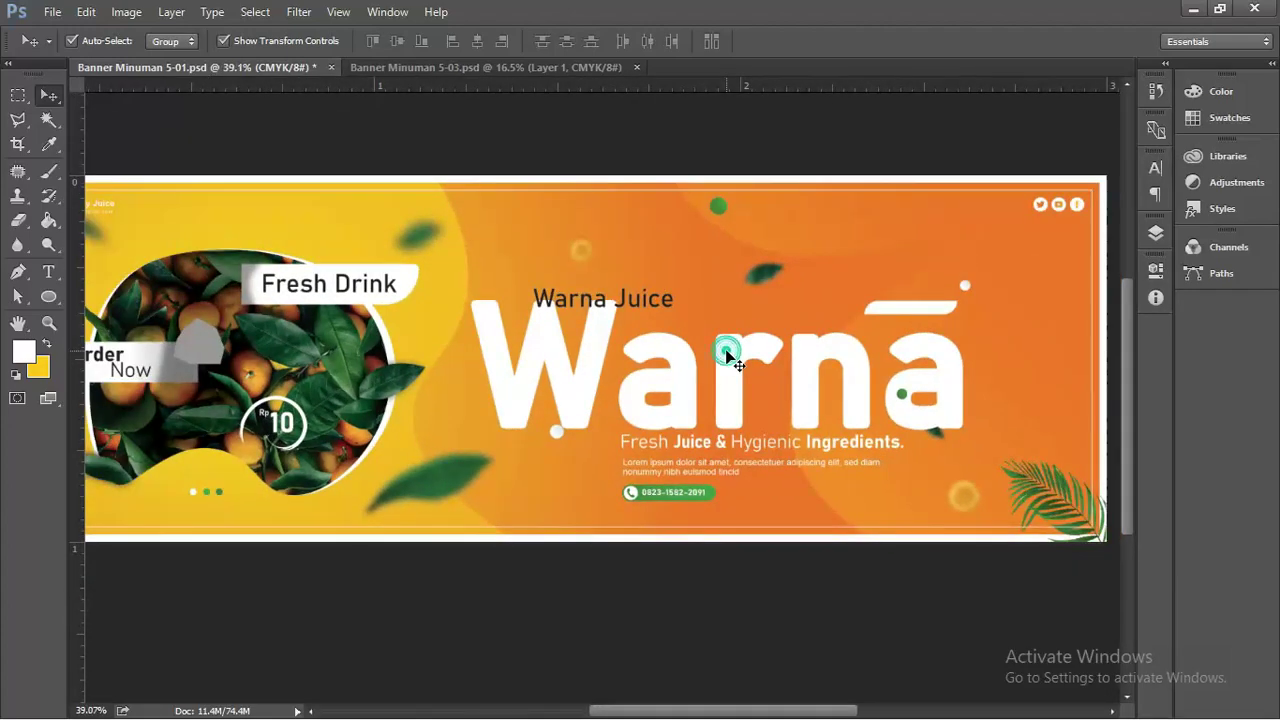
click(728, 352)
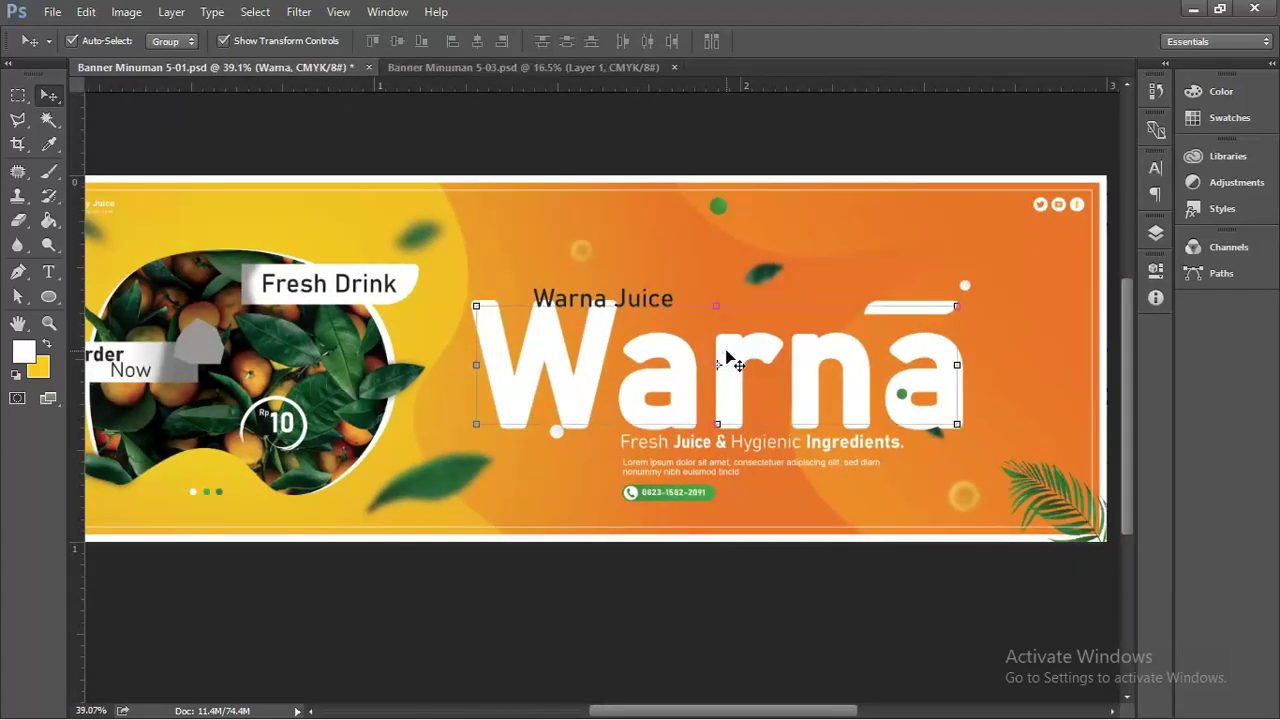
click(1156, 234)
right_click(1003, 356)
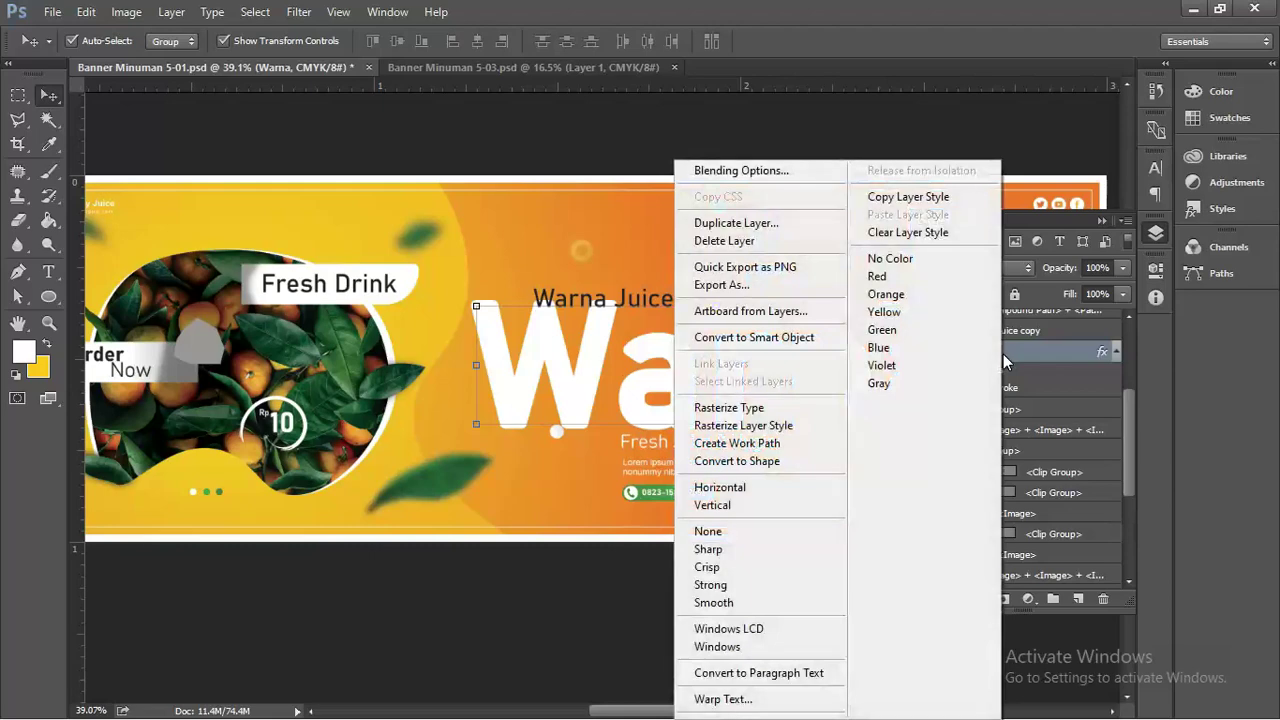
click(774, 409)
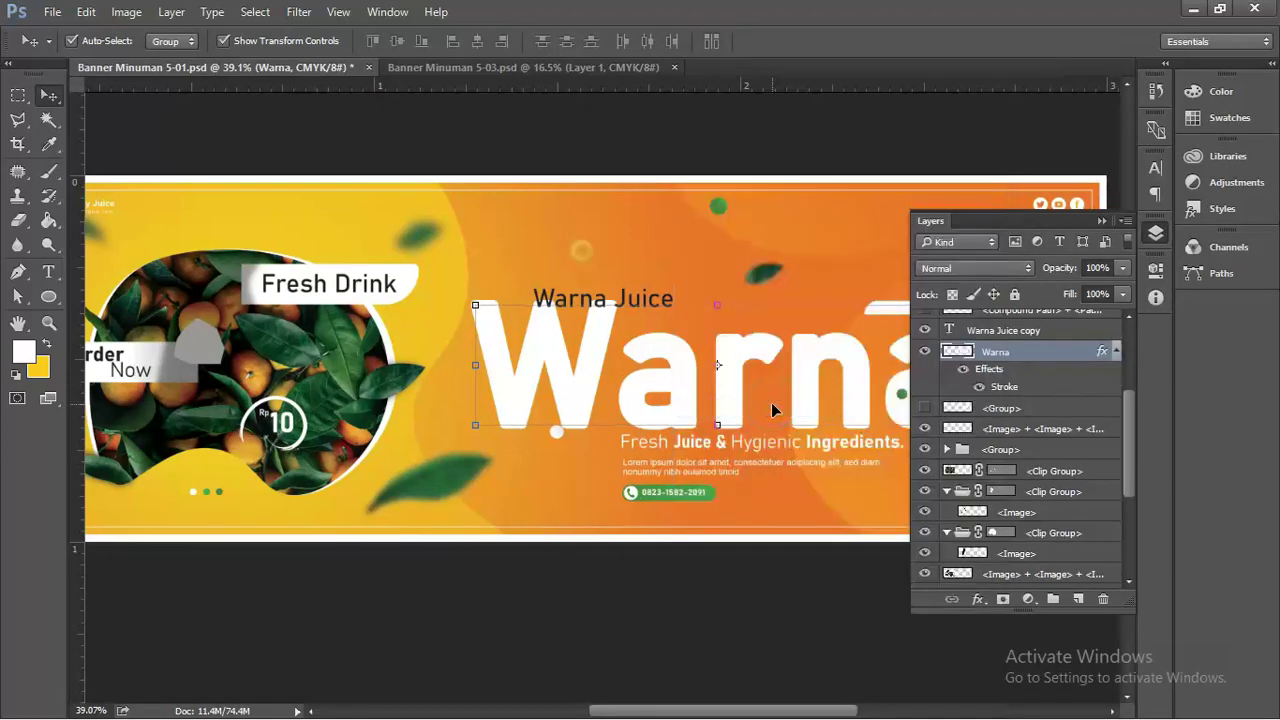
right_click(1033, 351)
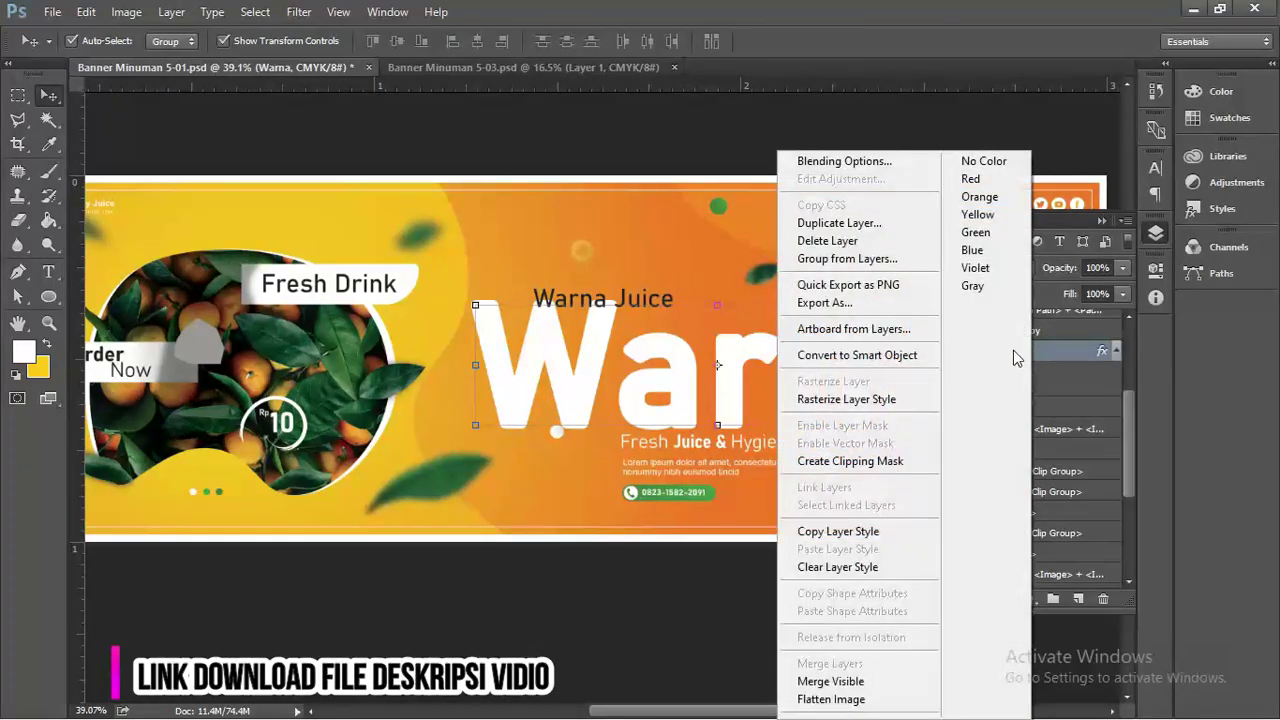
click(916, 399)
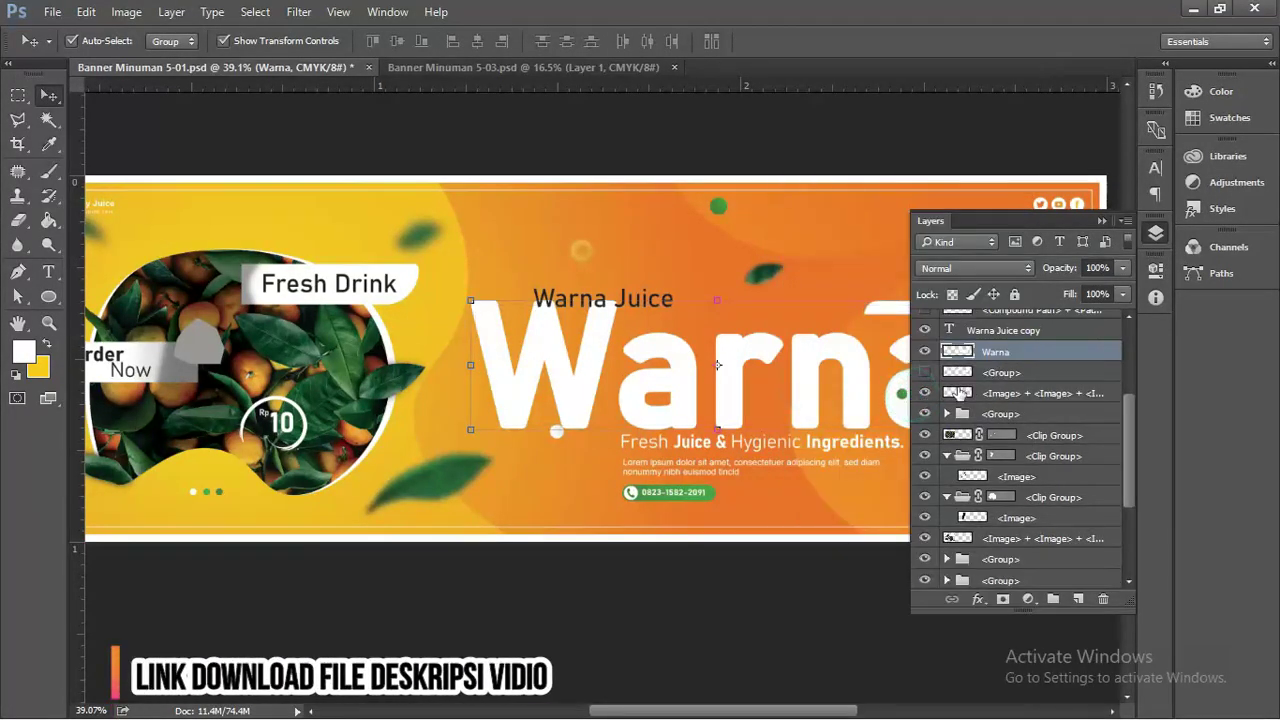
- Hide and show the rasterized Warna layer to check what it contains
click(924, 351)
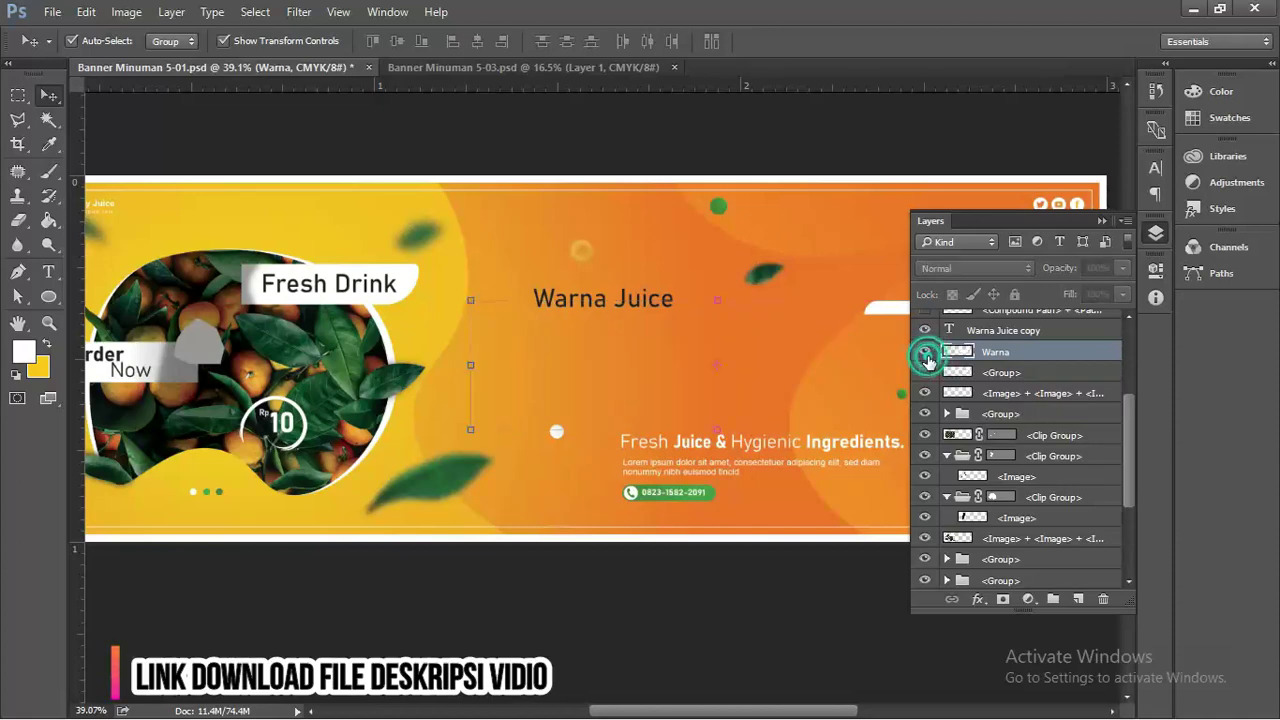
click(924, 351)
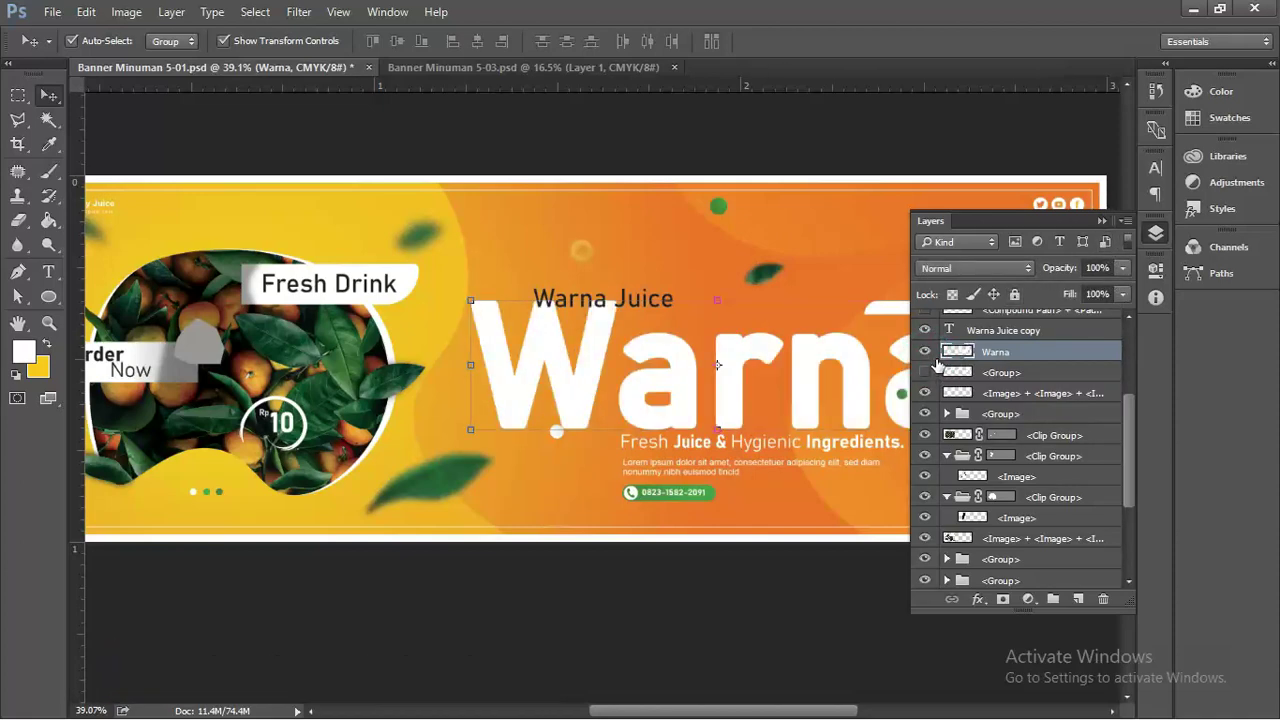
click(1125, 220)
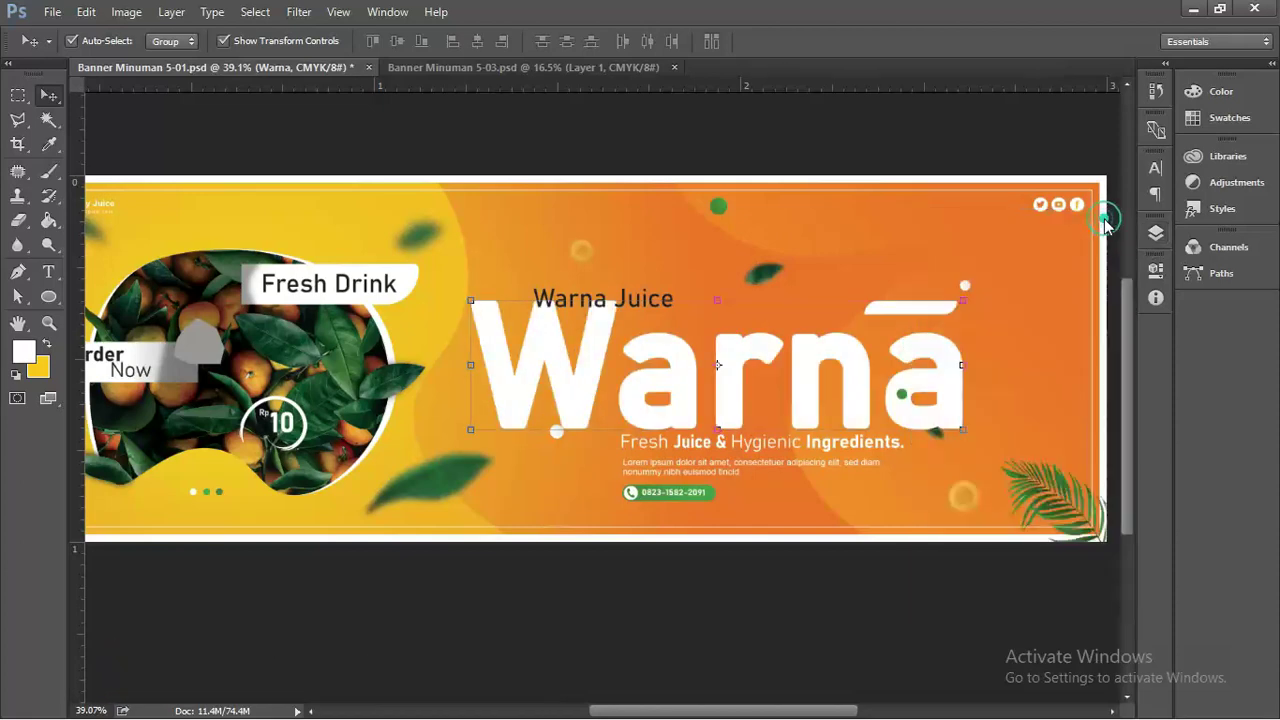
- Scale the small "Warna Juice" text proportionally to about 294.32% and position it over the large white "Warna"
click(647, 298)
click(697, 265)
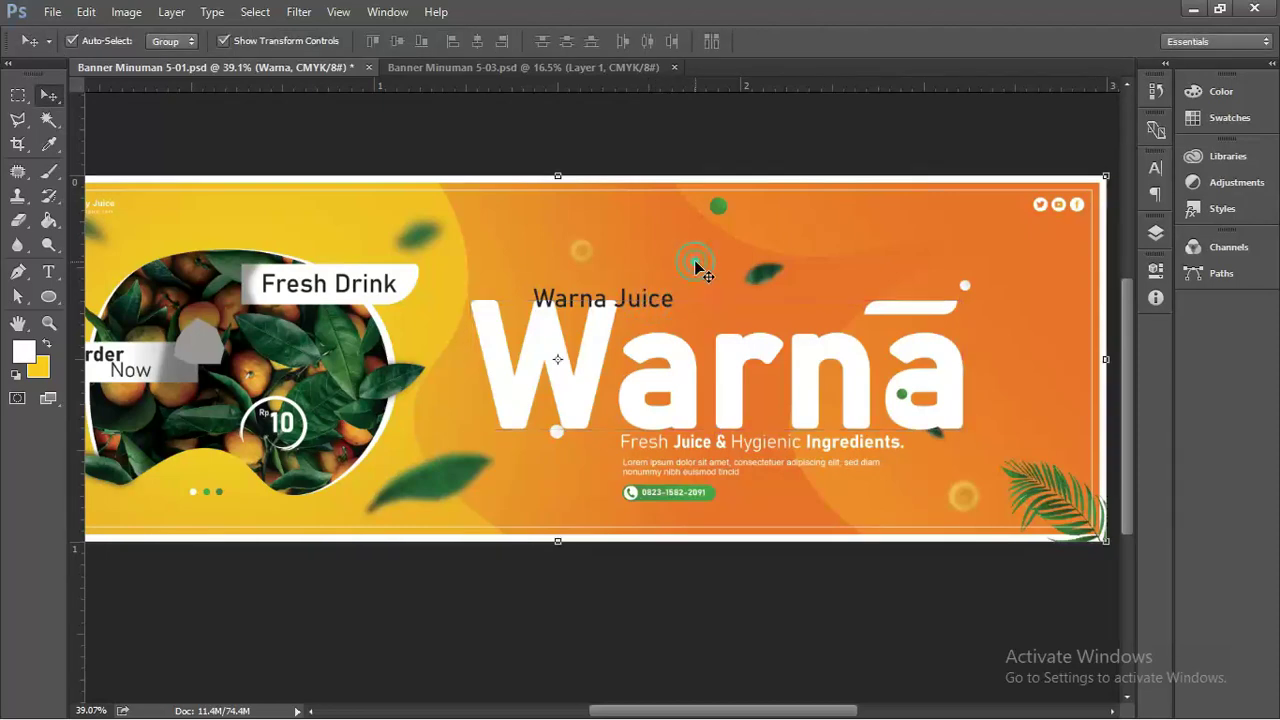
drag(672, 300, 1035, 487)
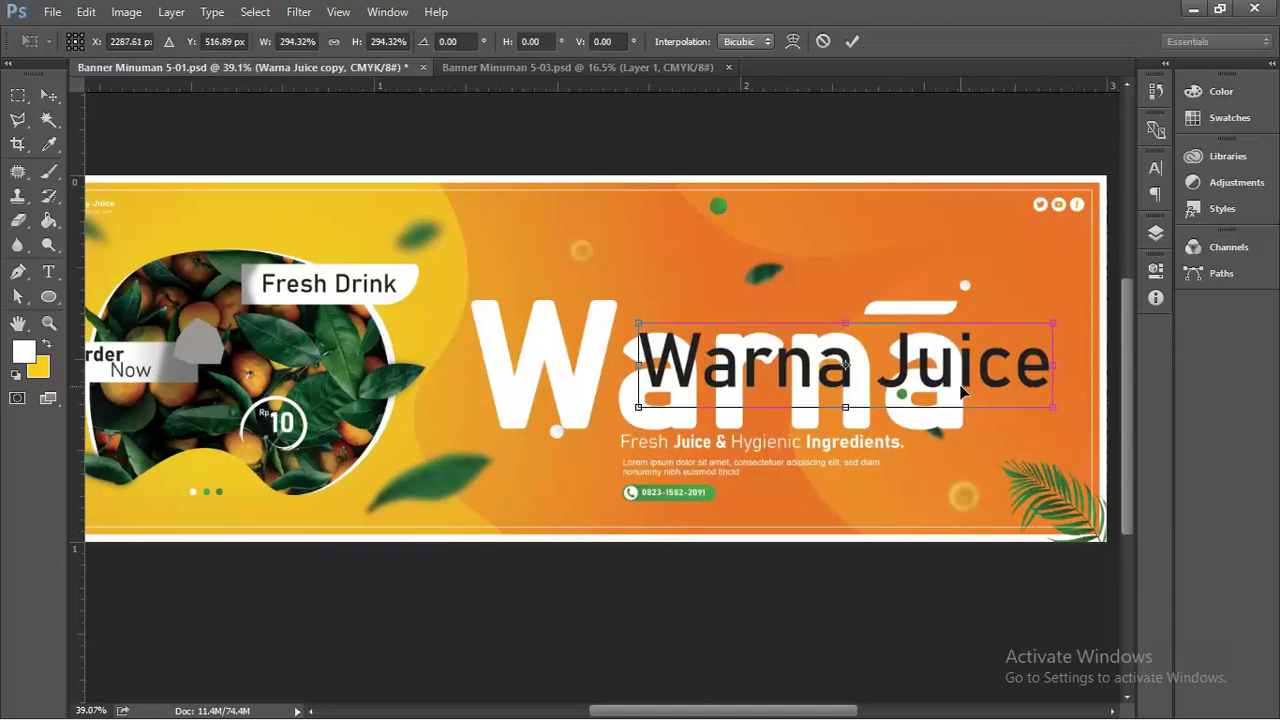
drag(963, 387, 839, 402)
key(Return)
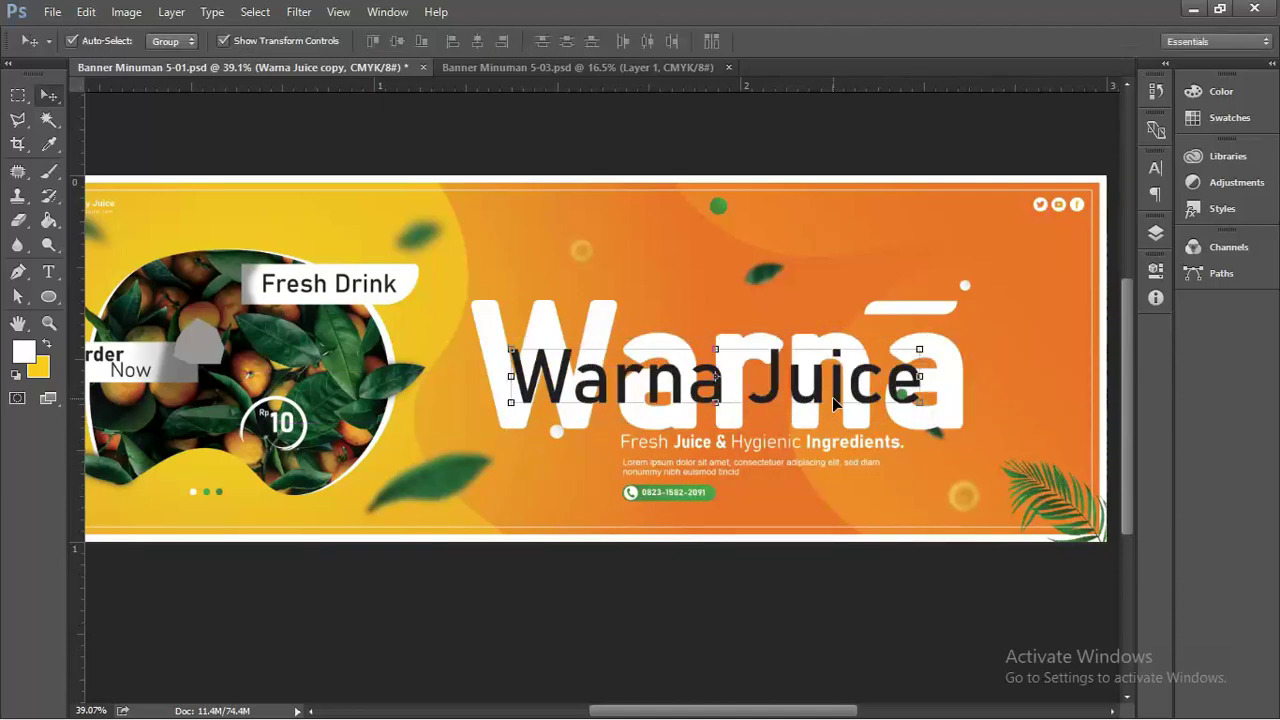
- Delete the word "Warna" from the enlarged dark text so that it reads "Juice"
key(t)
drag(752, 400, 428, 394)
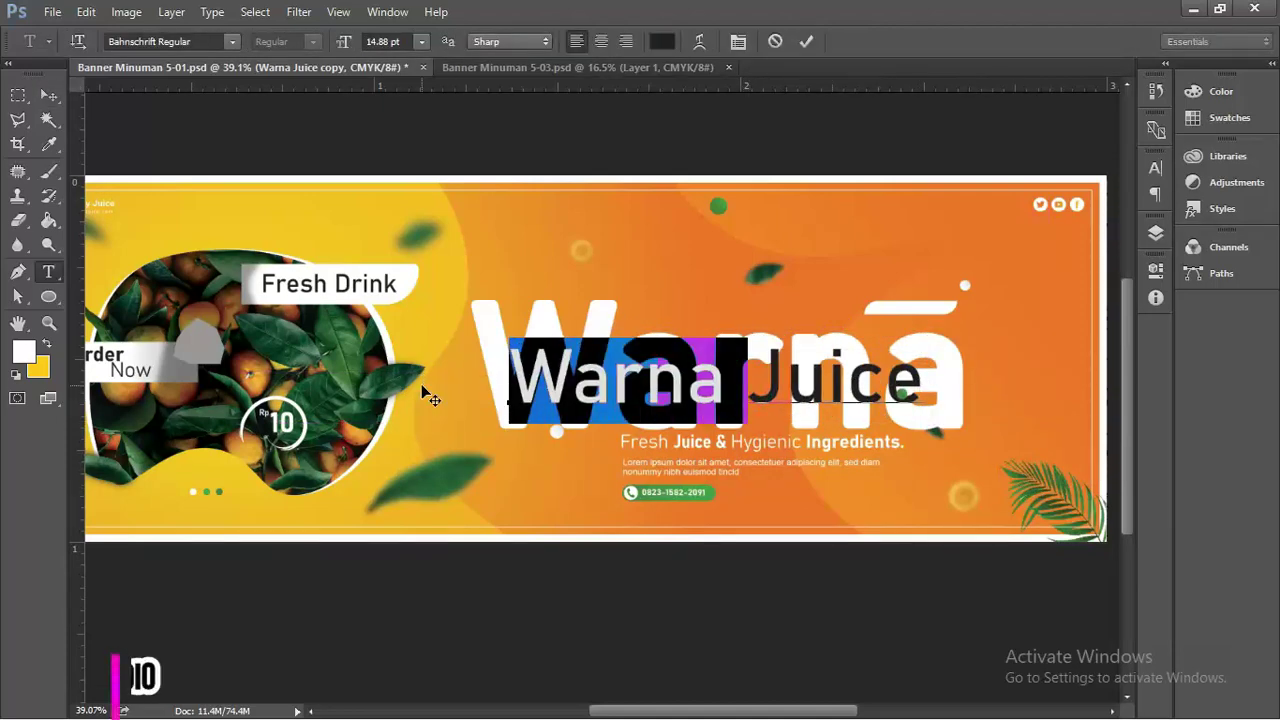
key(BackSpace)
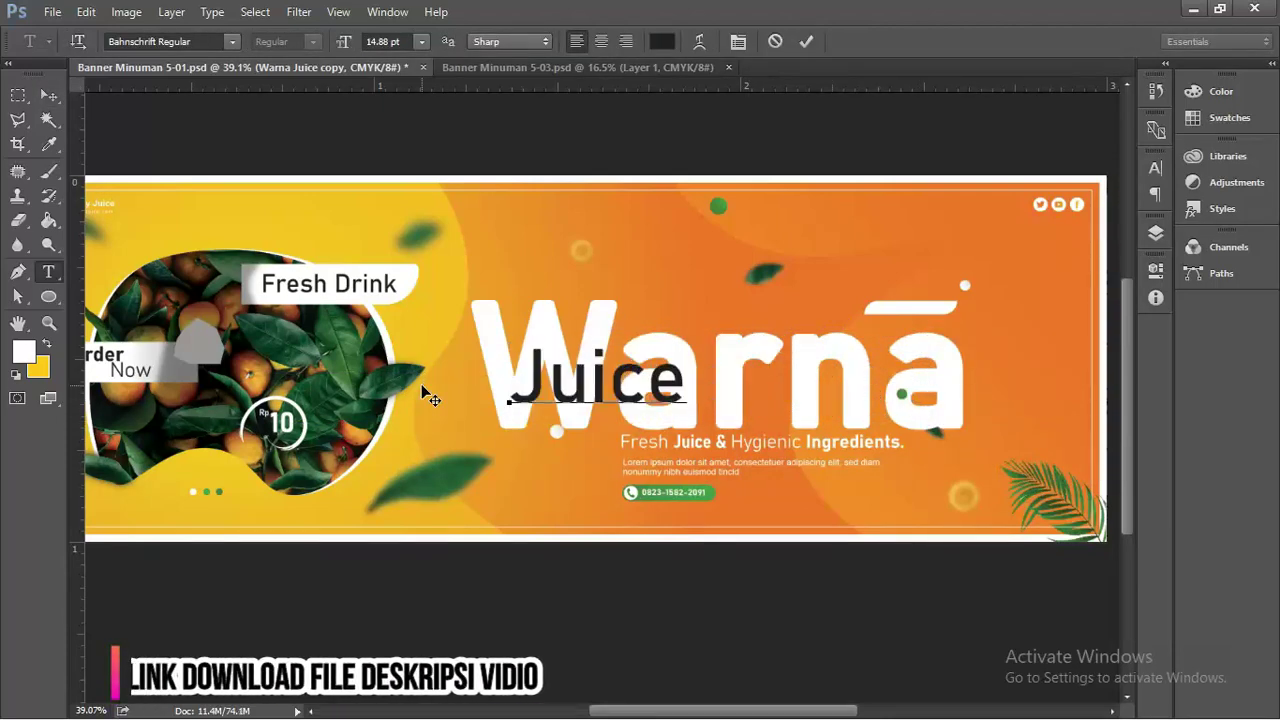
- Change the font of the dark "Juice" text to Passions Conflict Regular
click(48, 94)
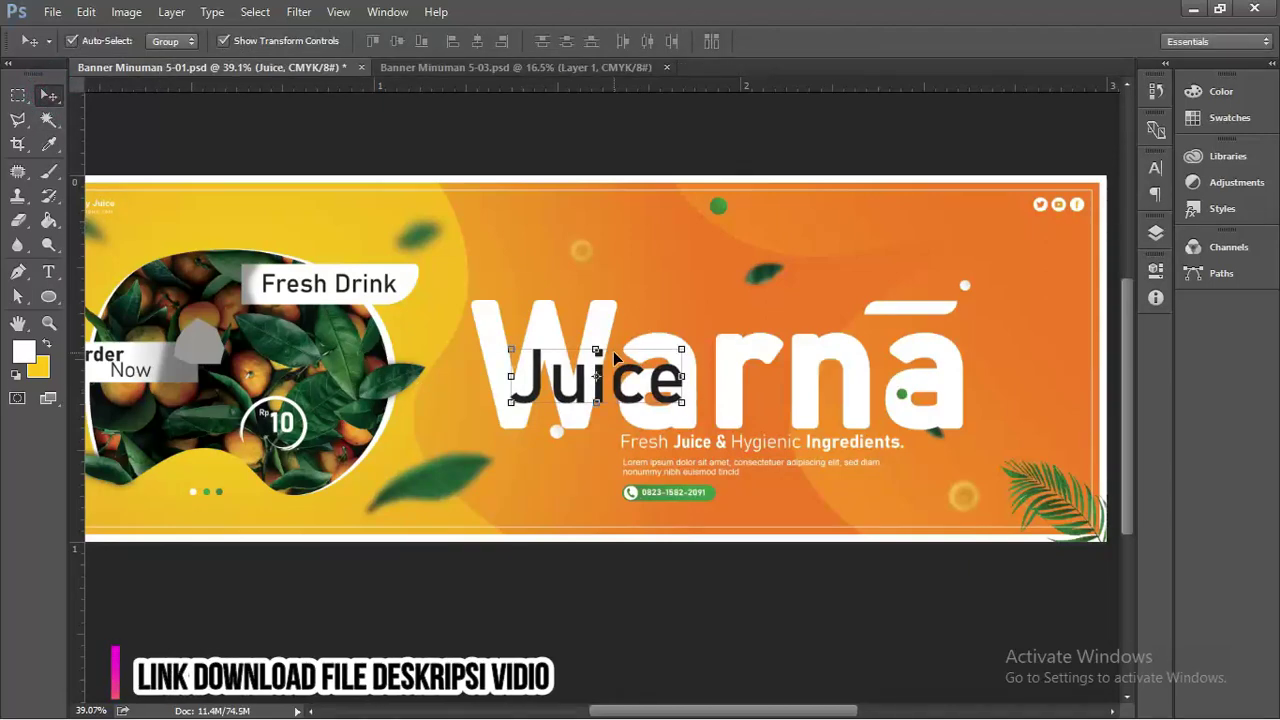
key(t)
click(600, 380)
key(ctrl+a)
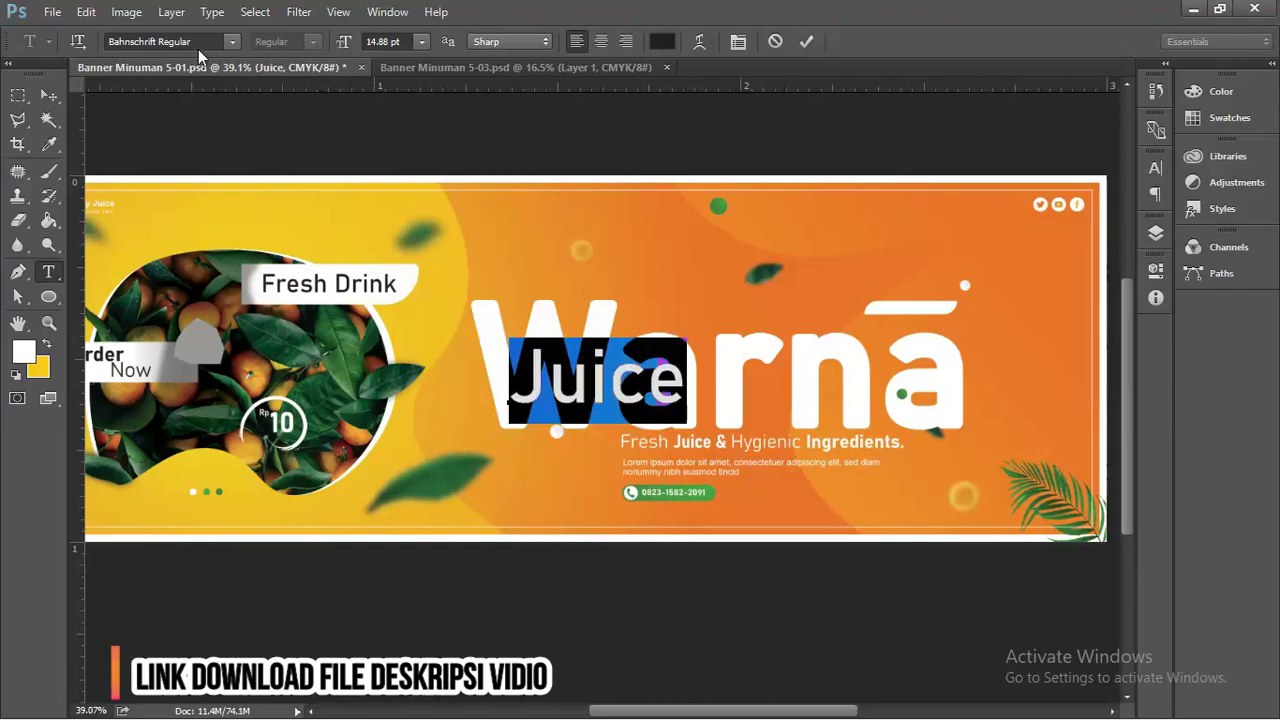
click(200, 41)
text(pas)
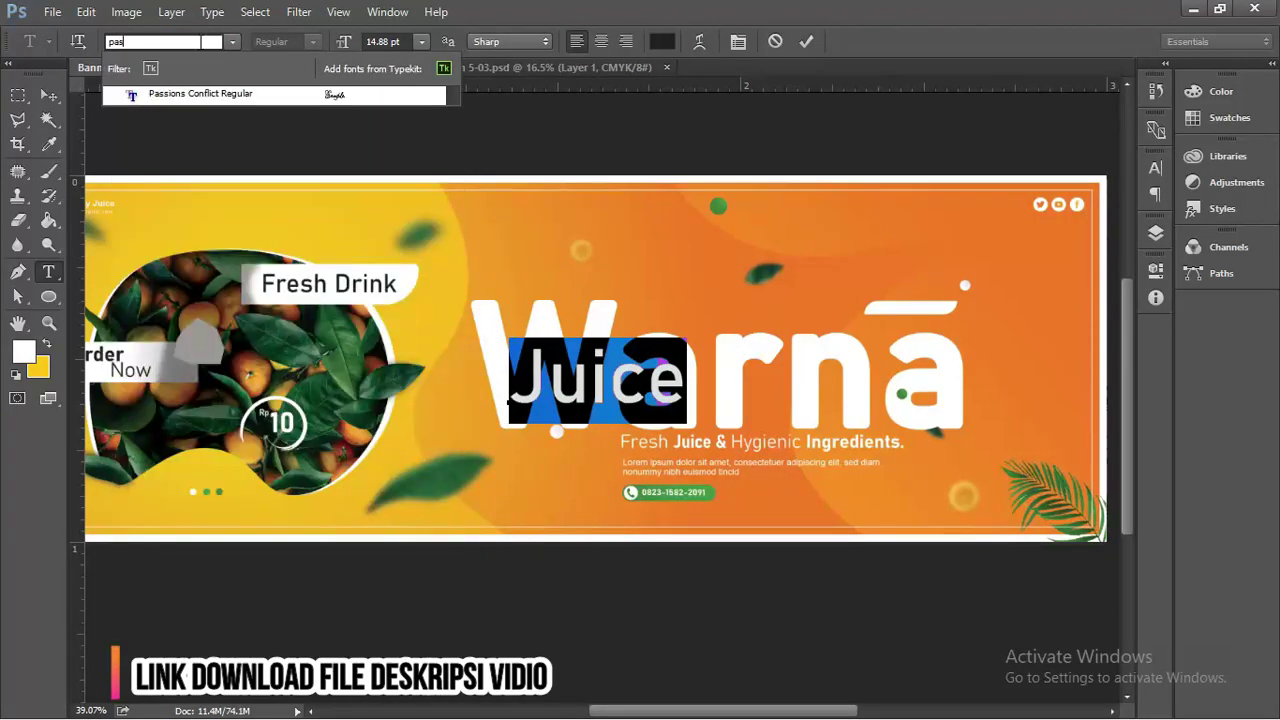
click(203, 95)
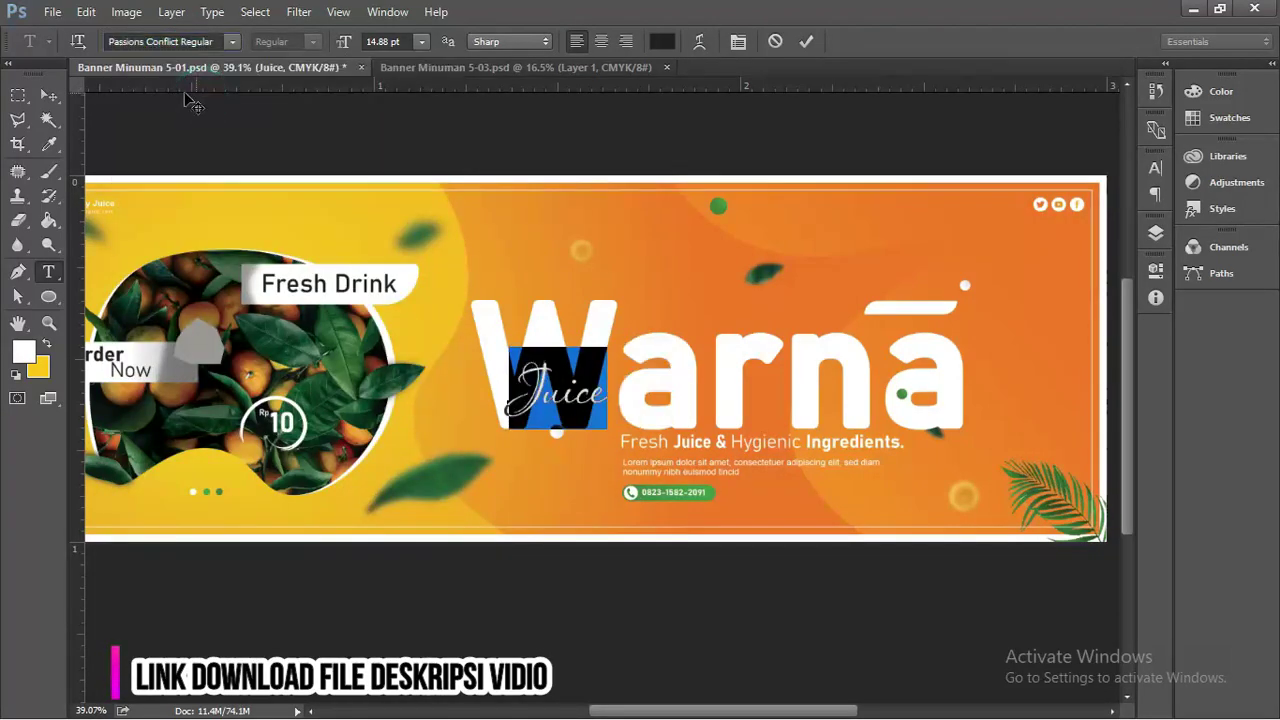
- Enlarge the script "Juice" text to about 45.18 pt and place it across the last four letters of "Warna"
click(48, 95)
drag(608, 416, 866, 415)
key(Return)
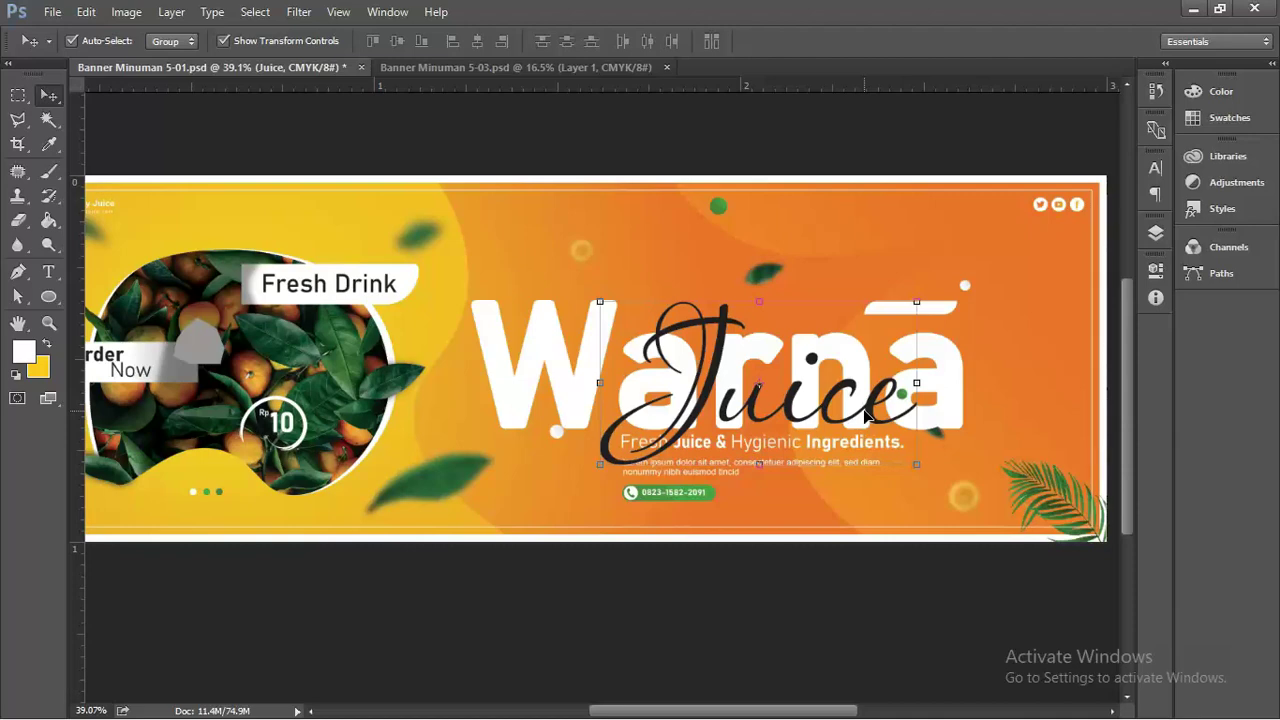
- Sample the green of the phone number badge and apply it as the colour of the "Juice" text
key(t)
double_click(865, 408)
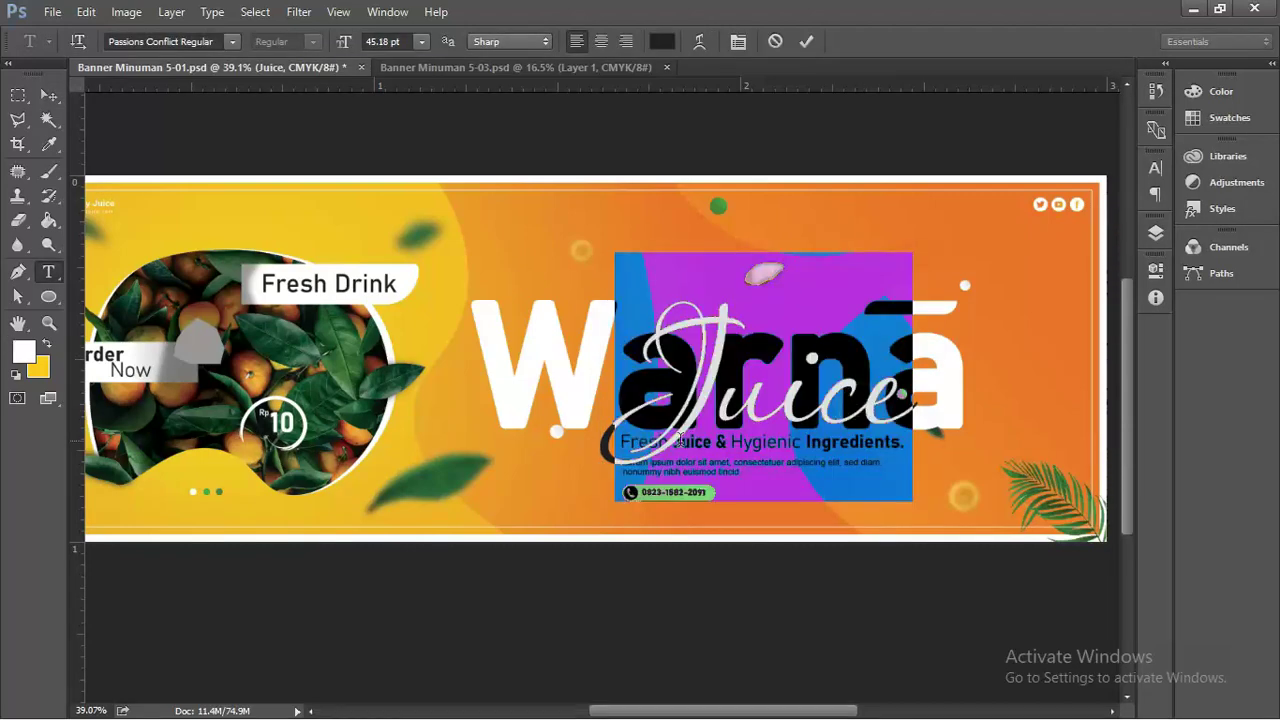
click(49, 144)
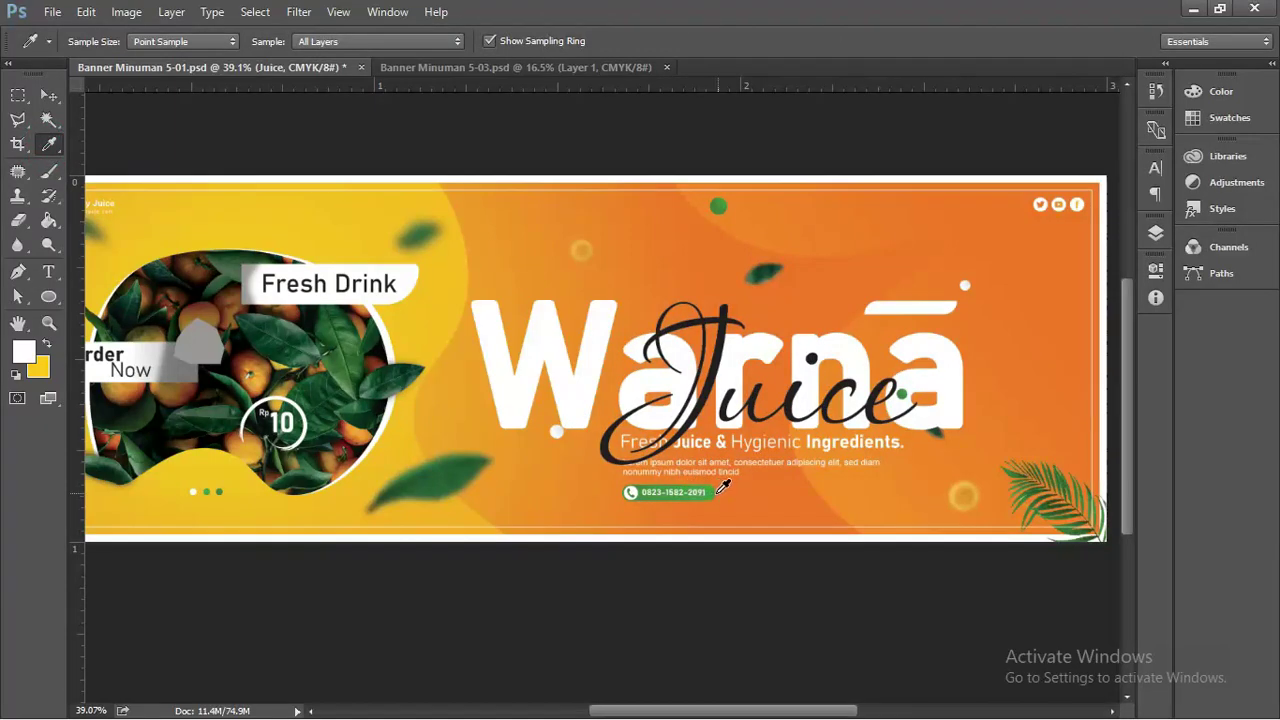
click(712, 491)
key(t)
double_click(700, 395)
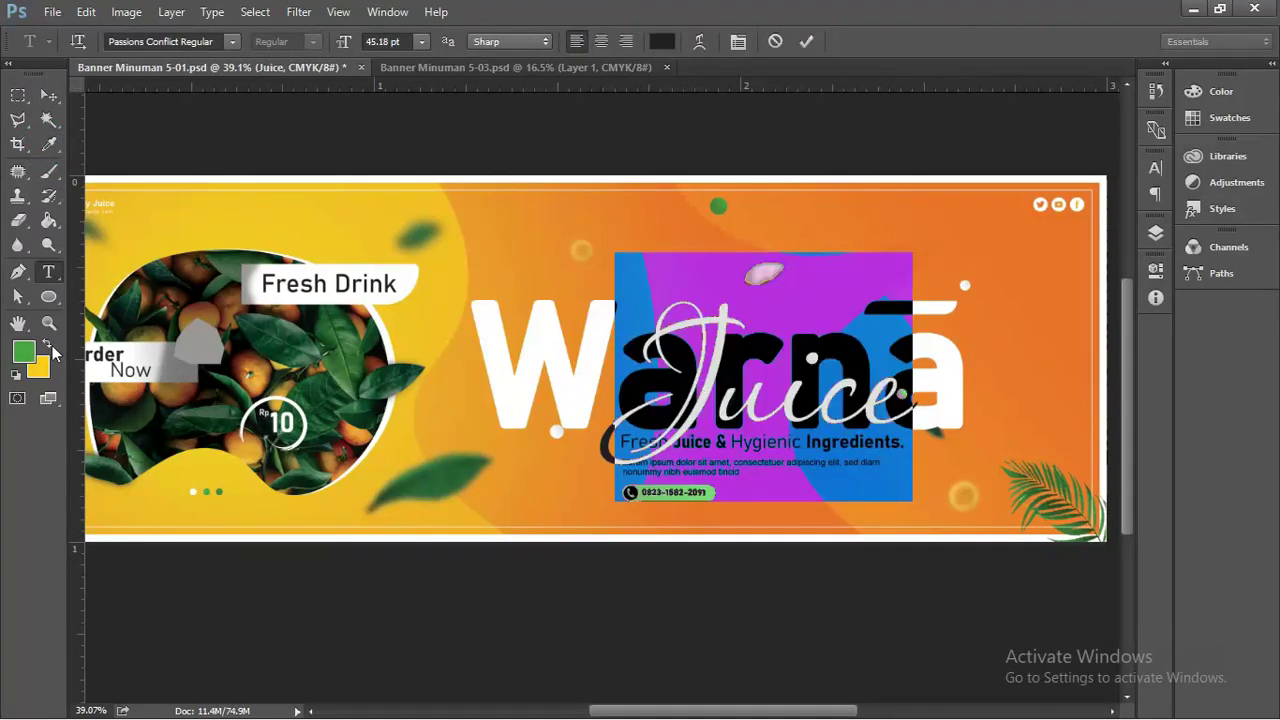
key(alt+BackSpace)
click(52, 93)
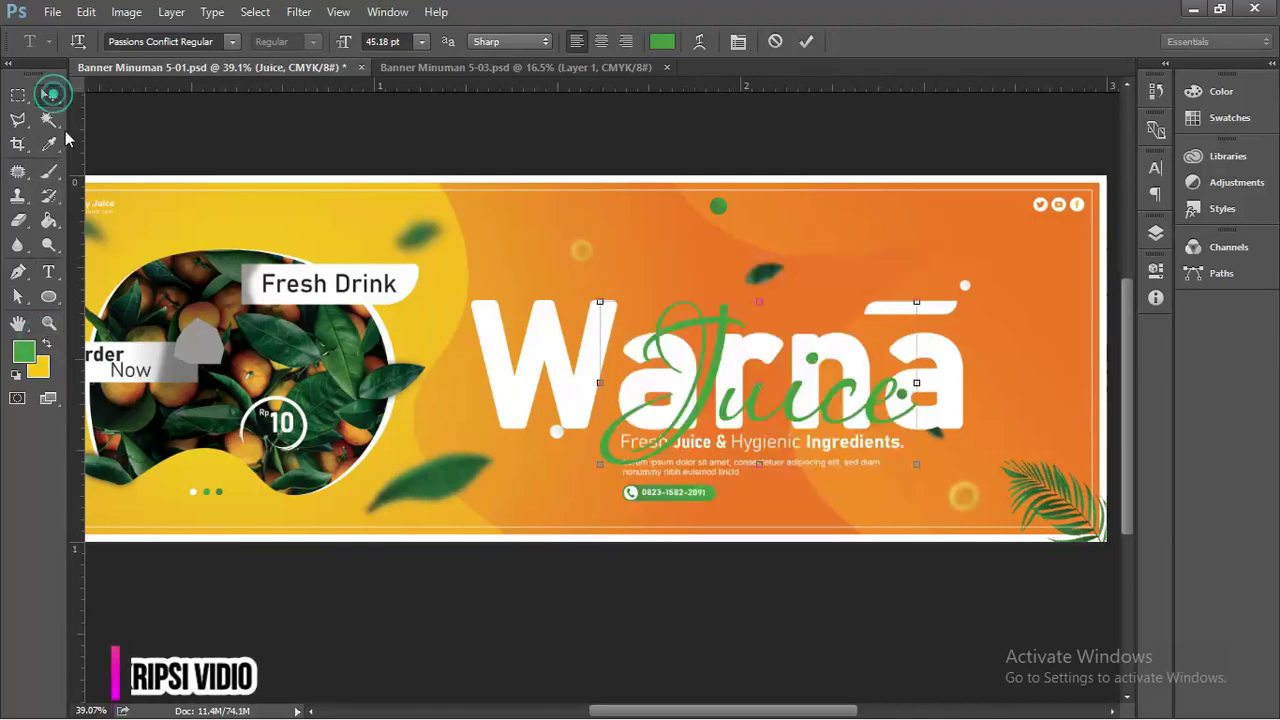
- Move the green "Juice" text slightly left so that its J starts over the W of "Warna"
scroll(712, 336, up, 3)
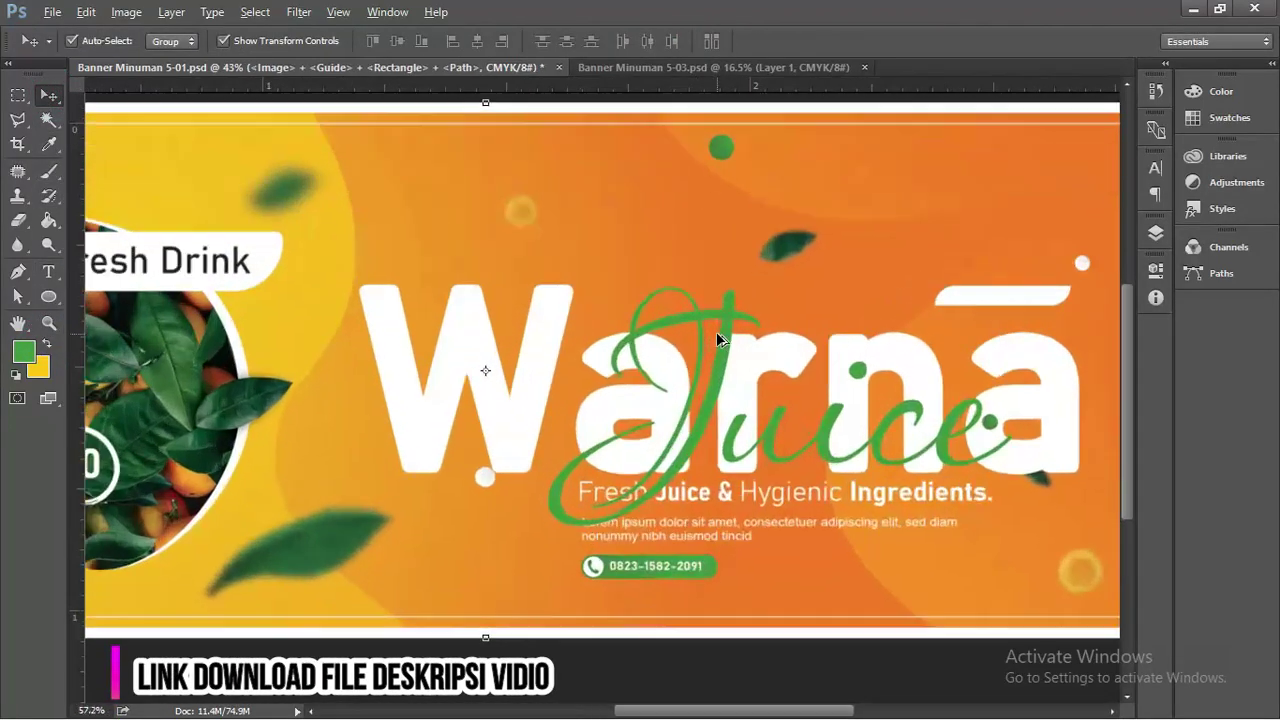
scroll(716, 331, up, 1)
drag(716, 331, 655, 337)
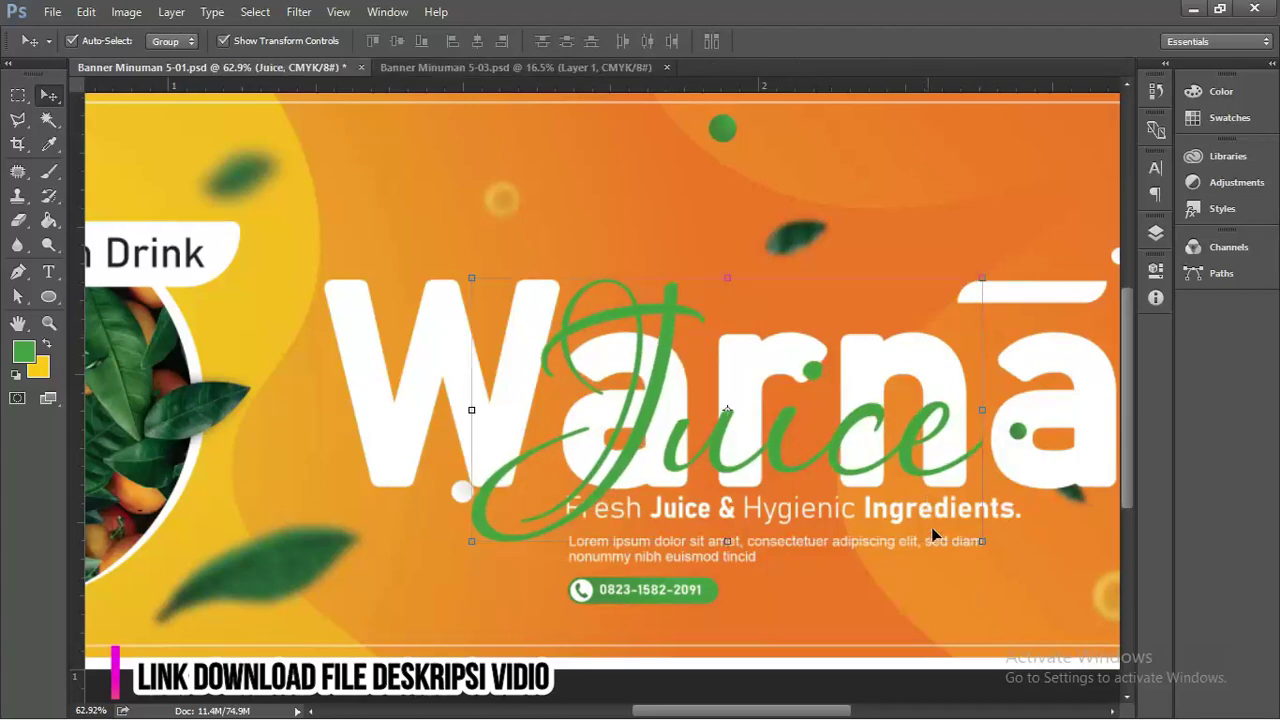
- Try to enlarge the green "Juice" text from its lower right corner, and undo the scaling
drag(983, 545, 1080, 586)
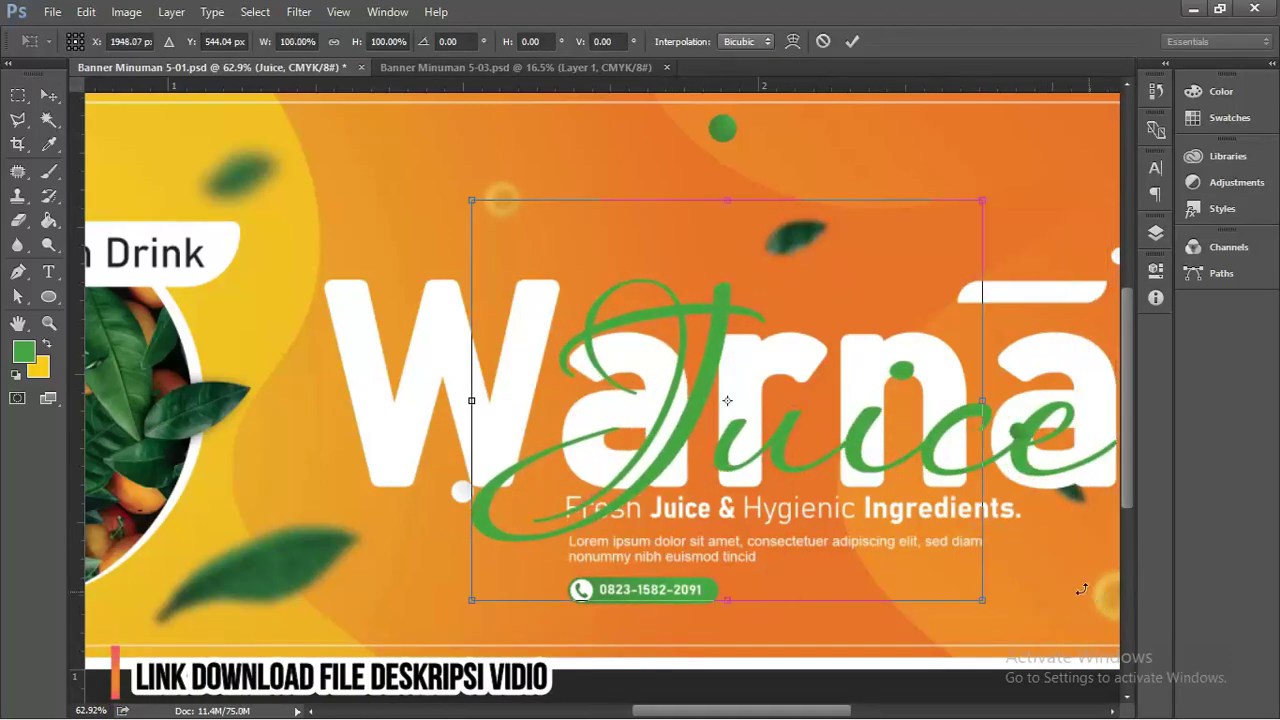
key(ctrl+z)
scroll(634, 470, down, 2)
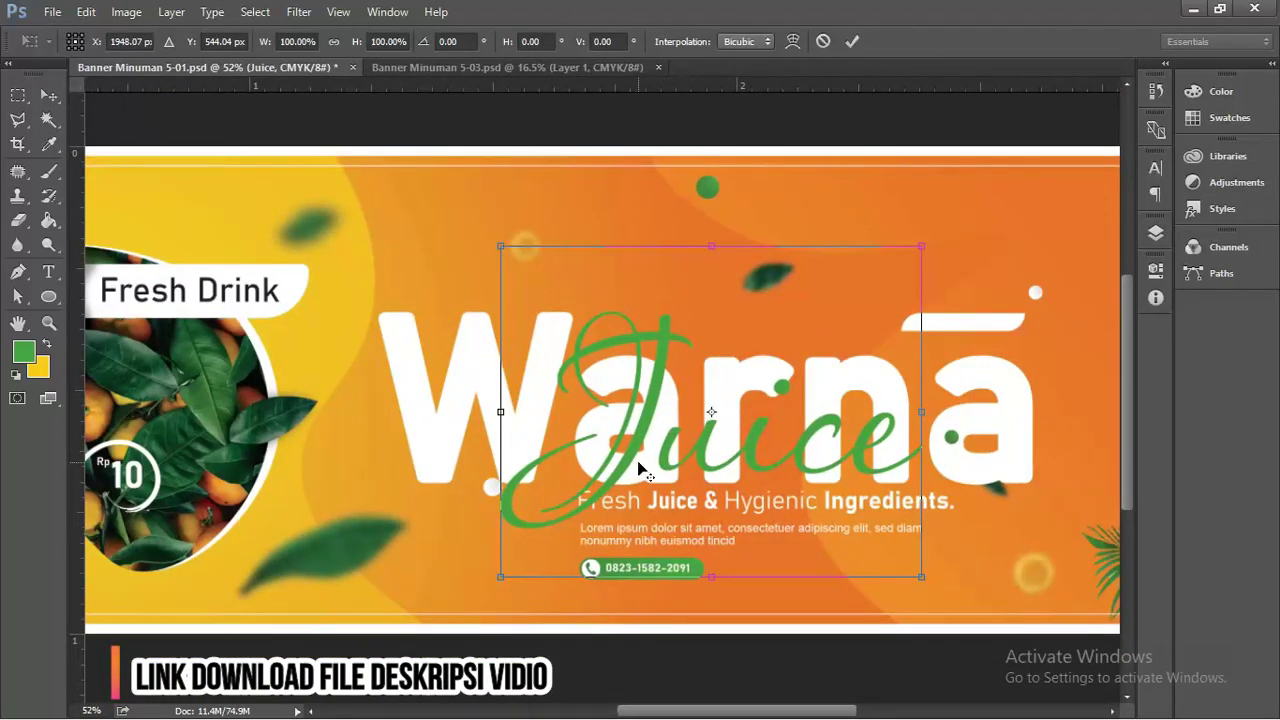
scroll(643, 408, up, 6)
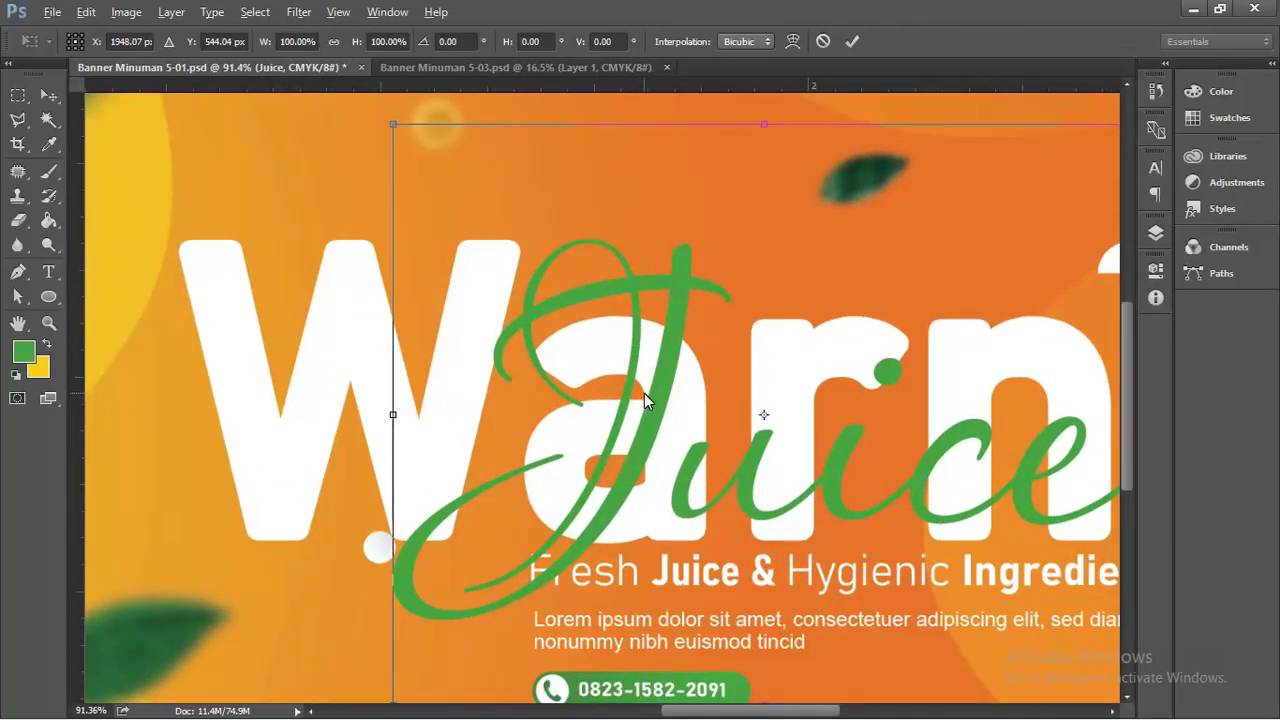
key(alt+space)
click(645, 390)
drag(645, 390, 390, 281)
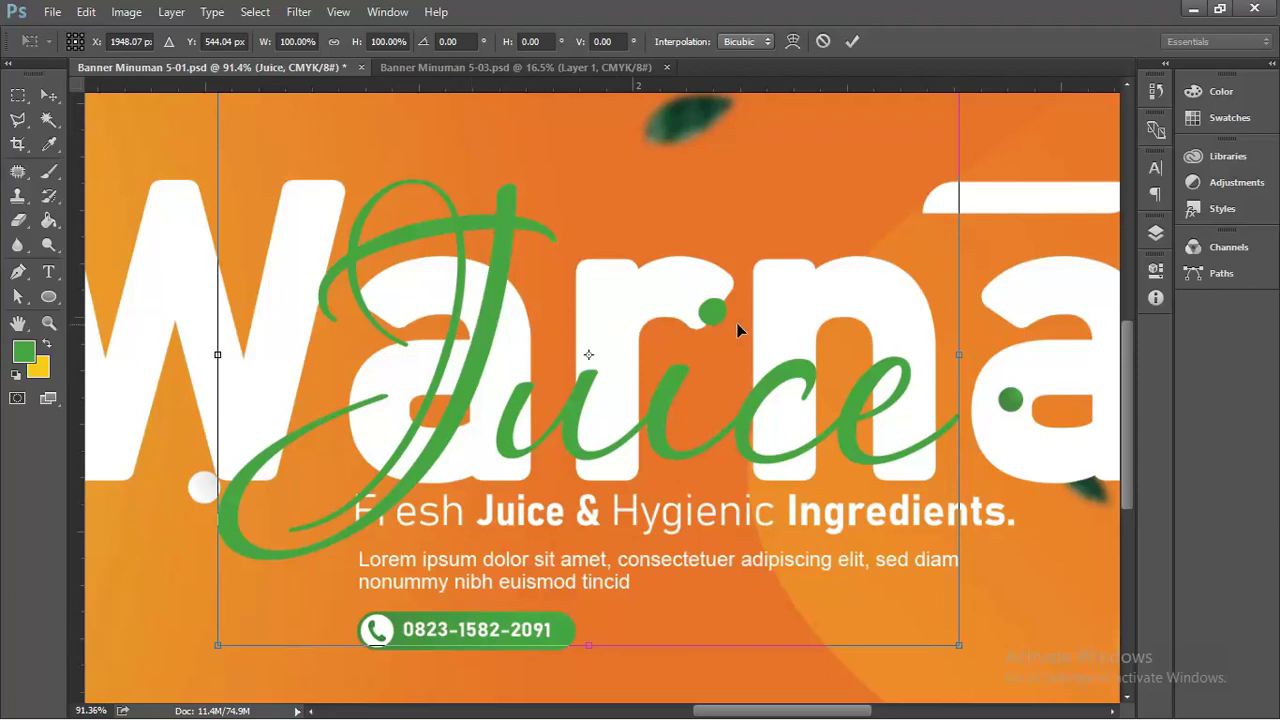
- Close the open transform and rasterize the type of the Juice layer
click(1155, 238)
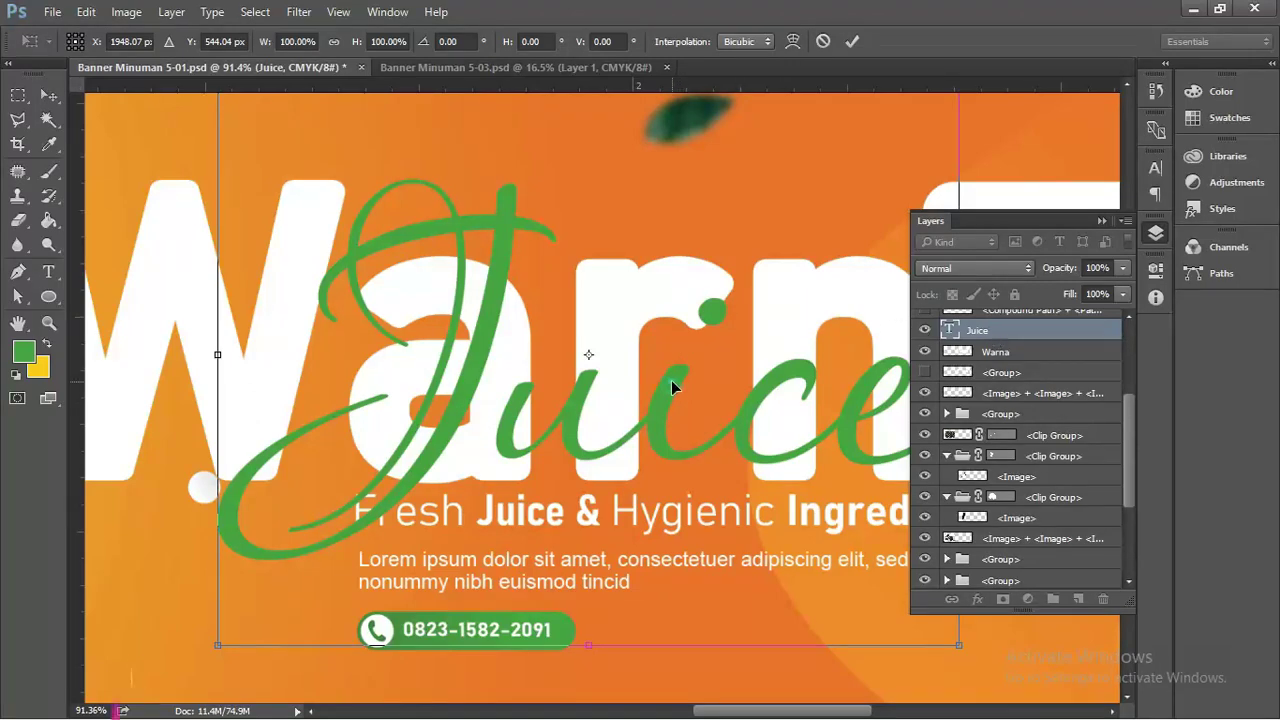
key(Return)
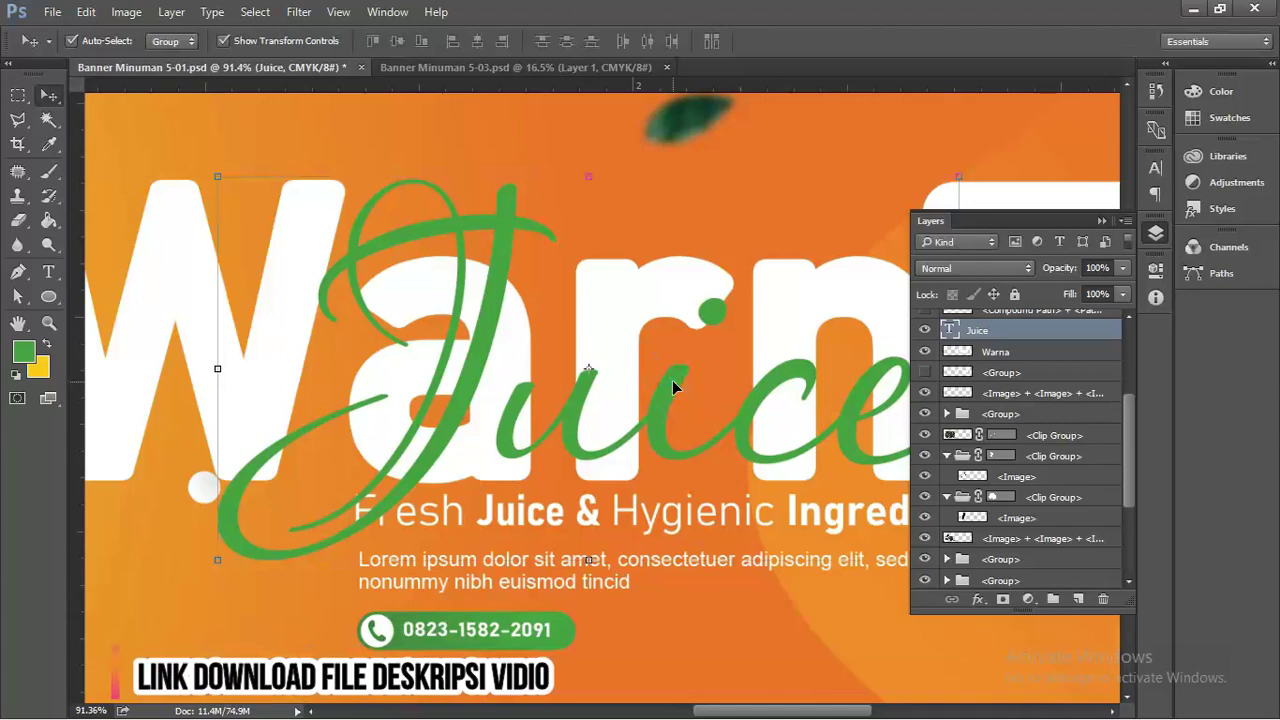
right_click(1005, 333)
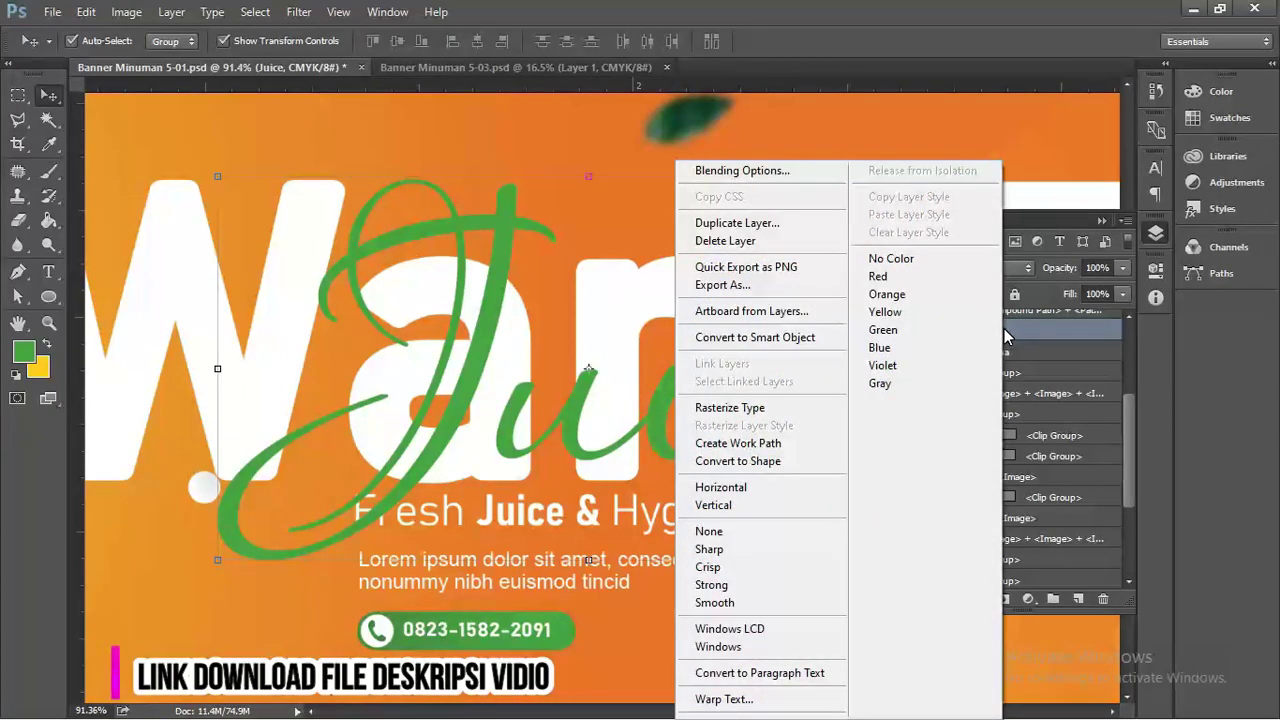
click(775, 409)
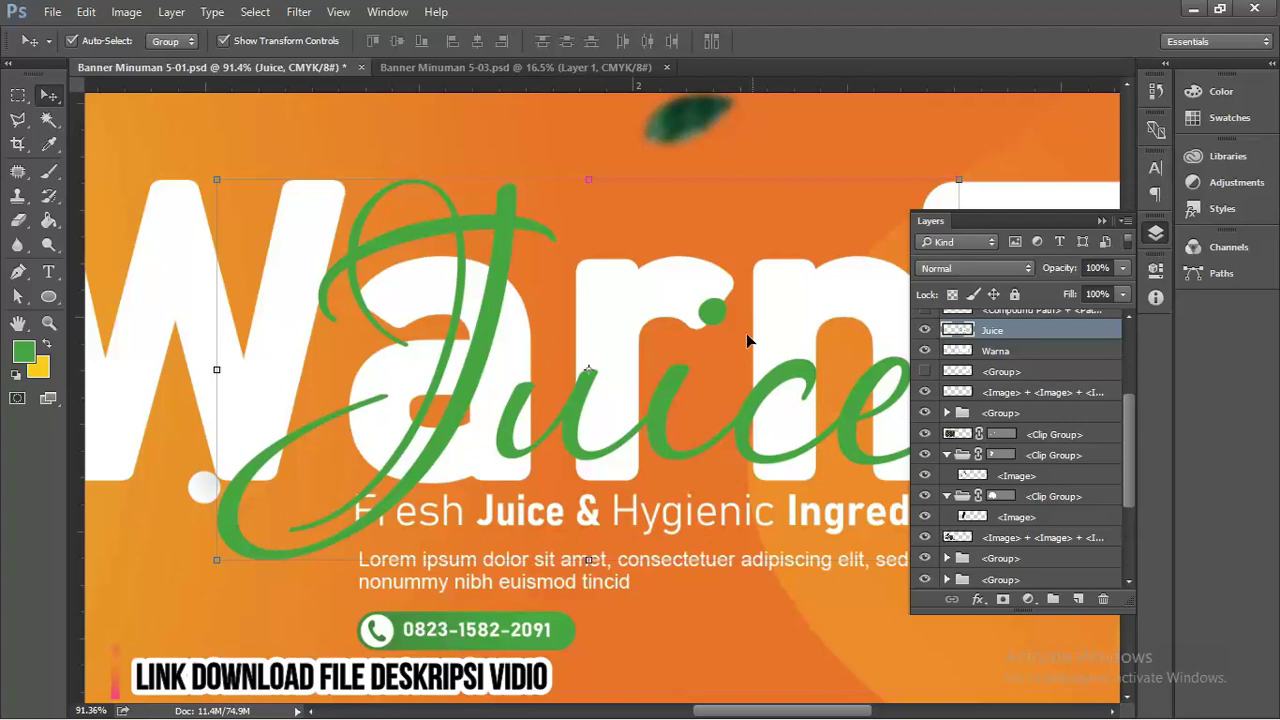
- Move the rasterized "Juice" lettering slightly up and left over "Warna"
click(1101, 221)
click(903, 364)
drag(903, 366, 892, 343)
- Move the "Fresh Juice & Hygienic Ingredients." tagline, the lorem ipsum paragraph and the phone number badge down, clear of the title
drag(866, 508, 870, 526)
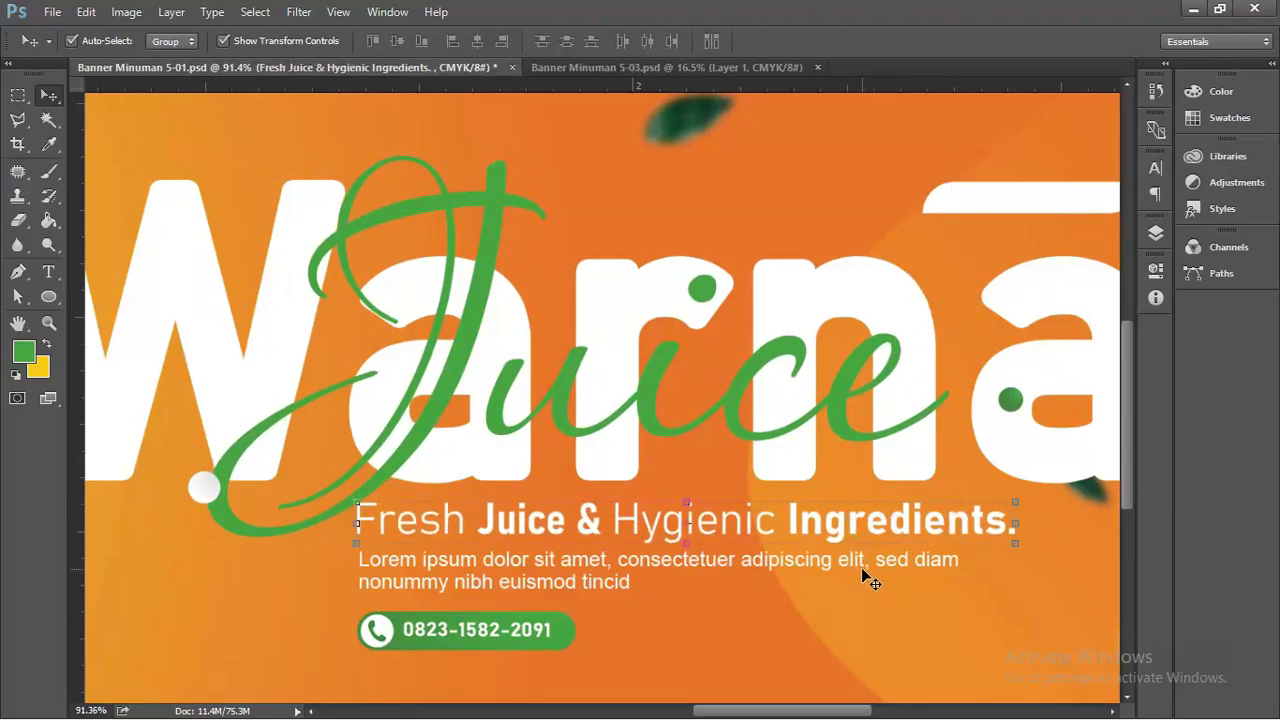
shift+click(863, 565)
shift+click(525, 632)
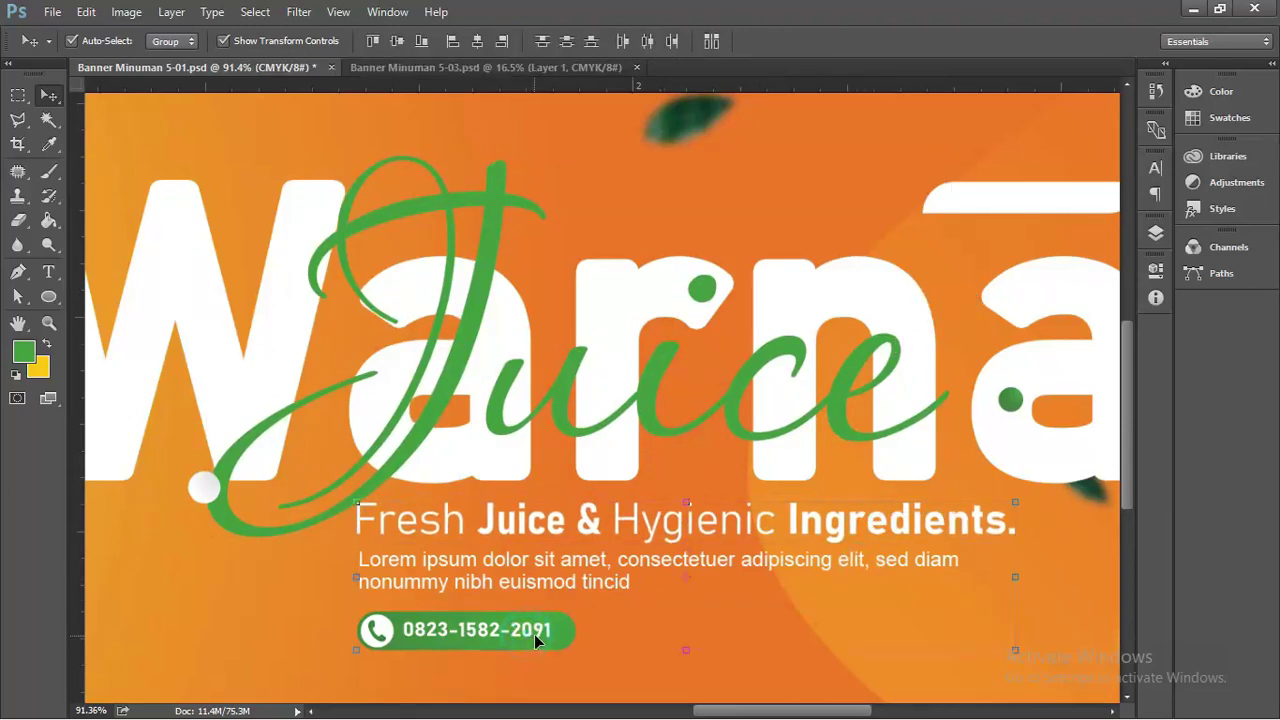
drag(534, 634, 545, 655)
scroll(567, 590, down, 1)
drag(567, 590, 630, 548)
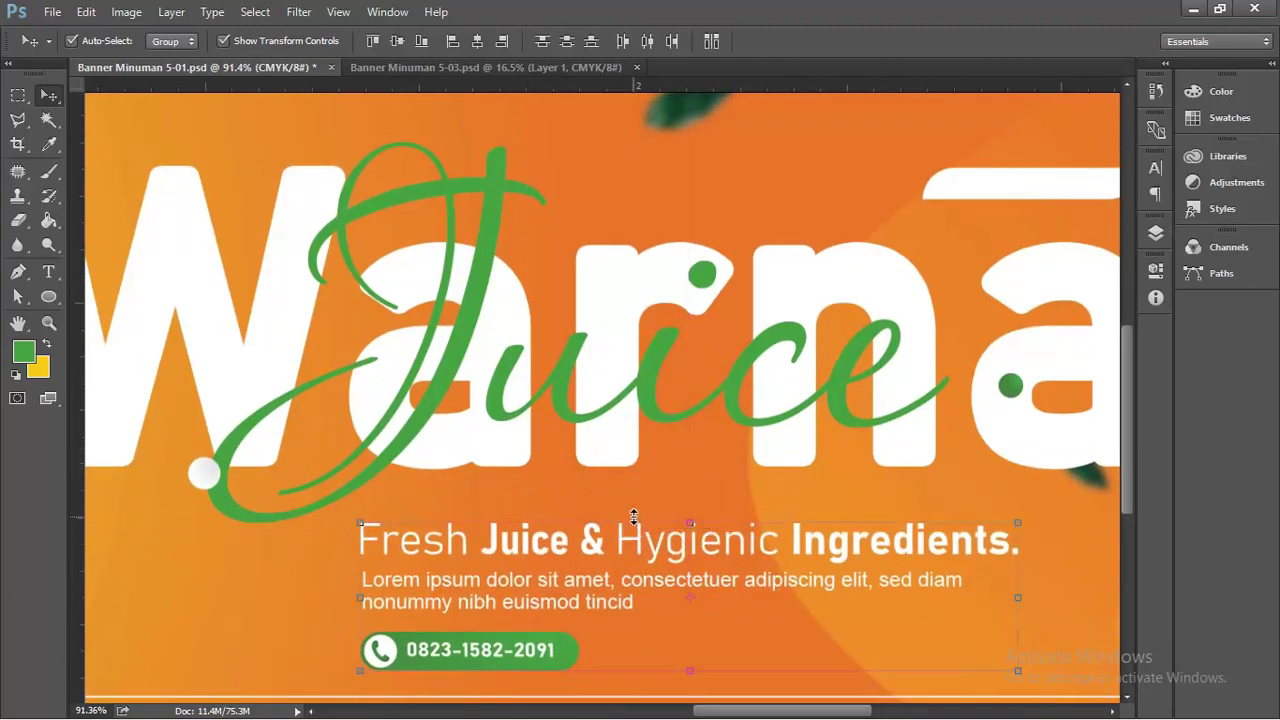
- Load the outline of the Juice layer as a selection
click(648, 376)
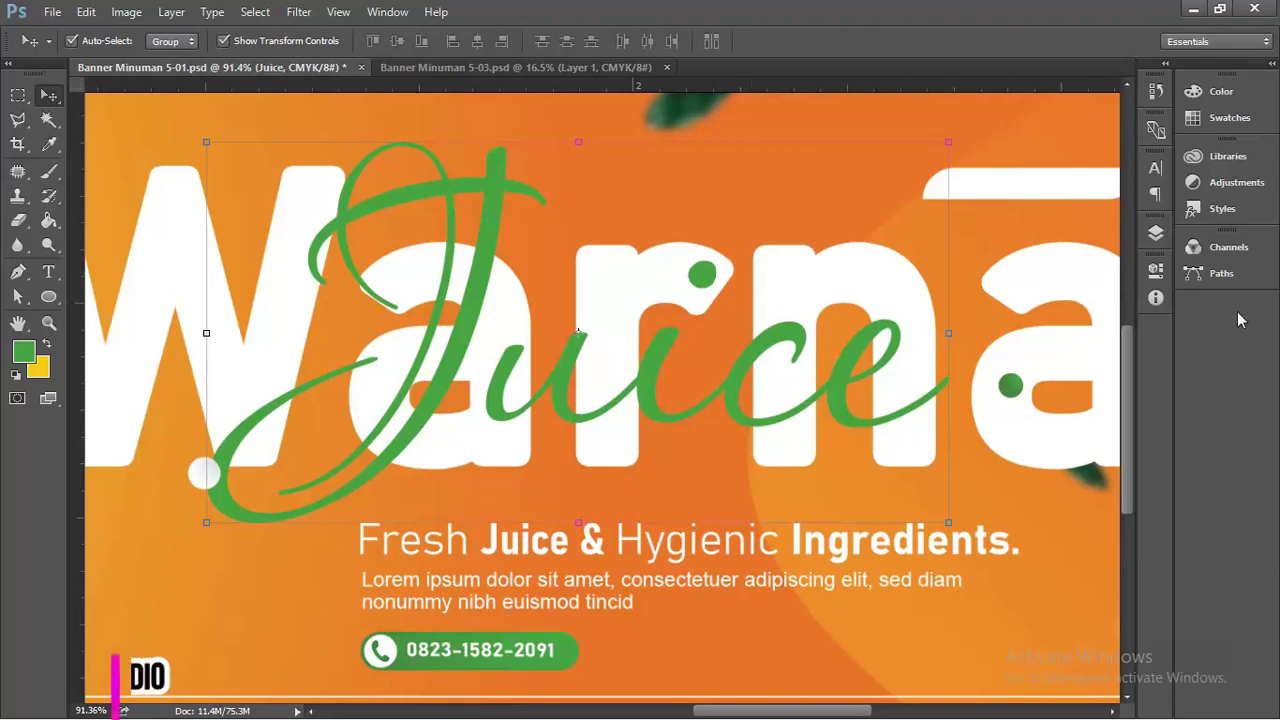
click(1156, 232)
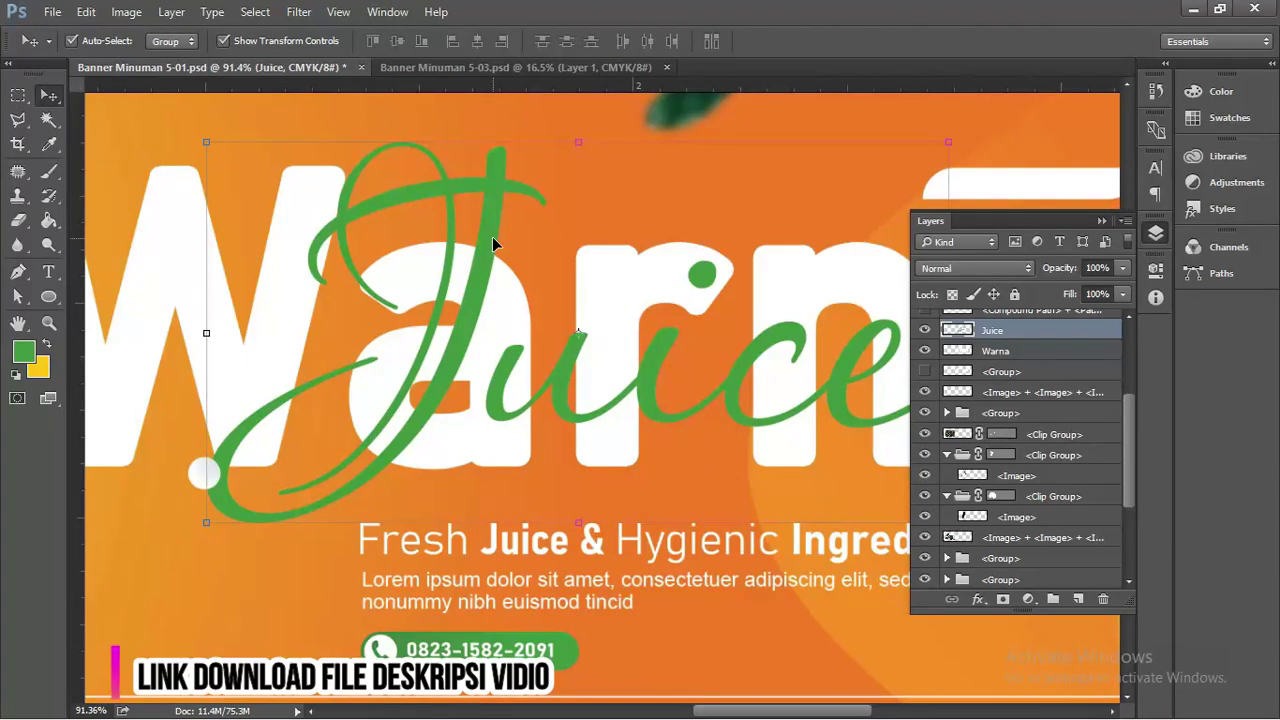
ctrl+click(952, 335)
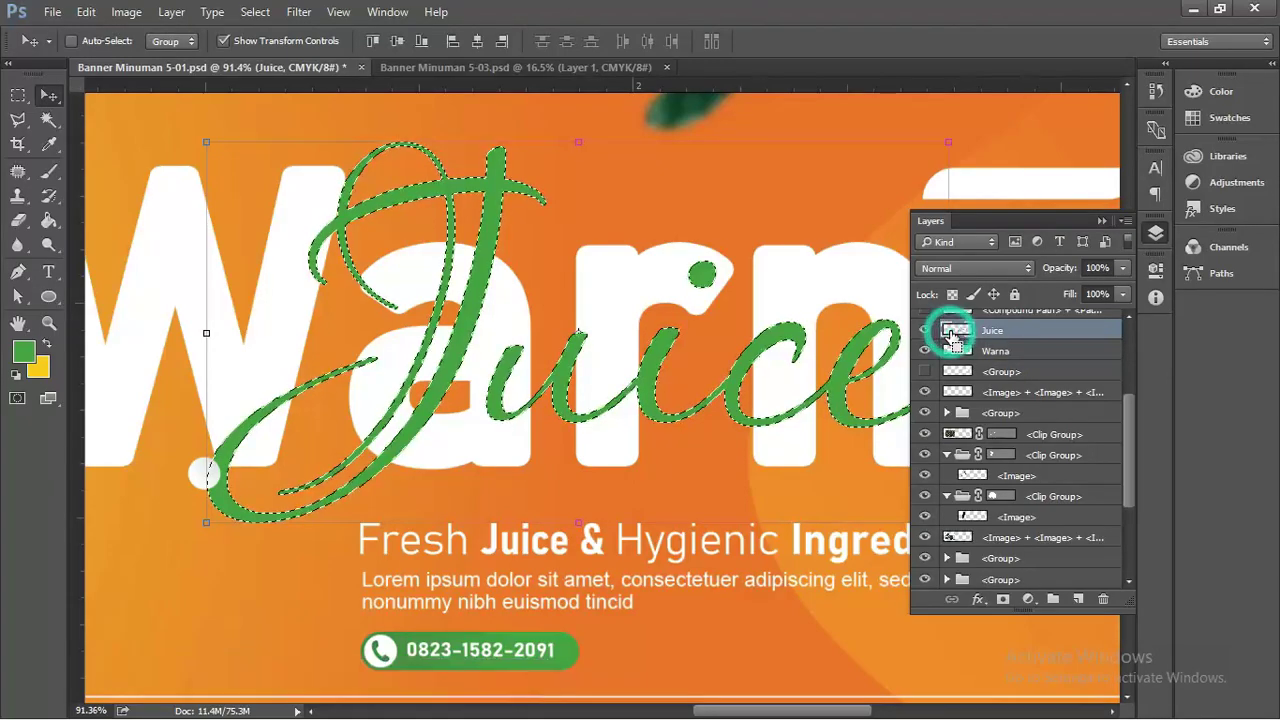
click(1100, 228)
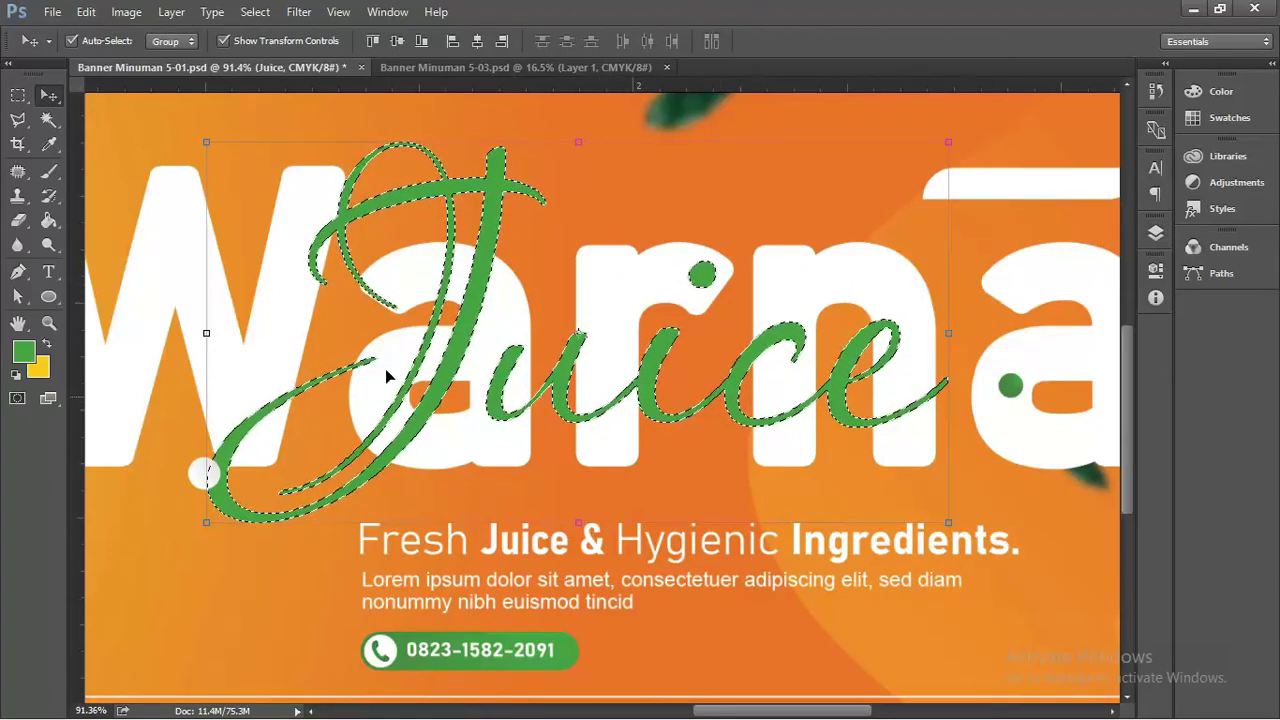
- Erase the end of the J's lower swash over the first "a" of "Warna" with a 25 px Eraser
scroll(418, 308, up, 5)
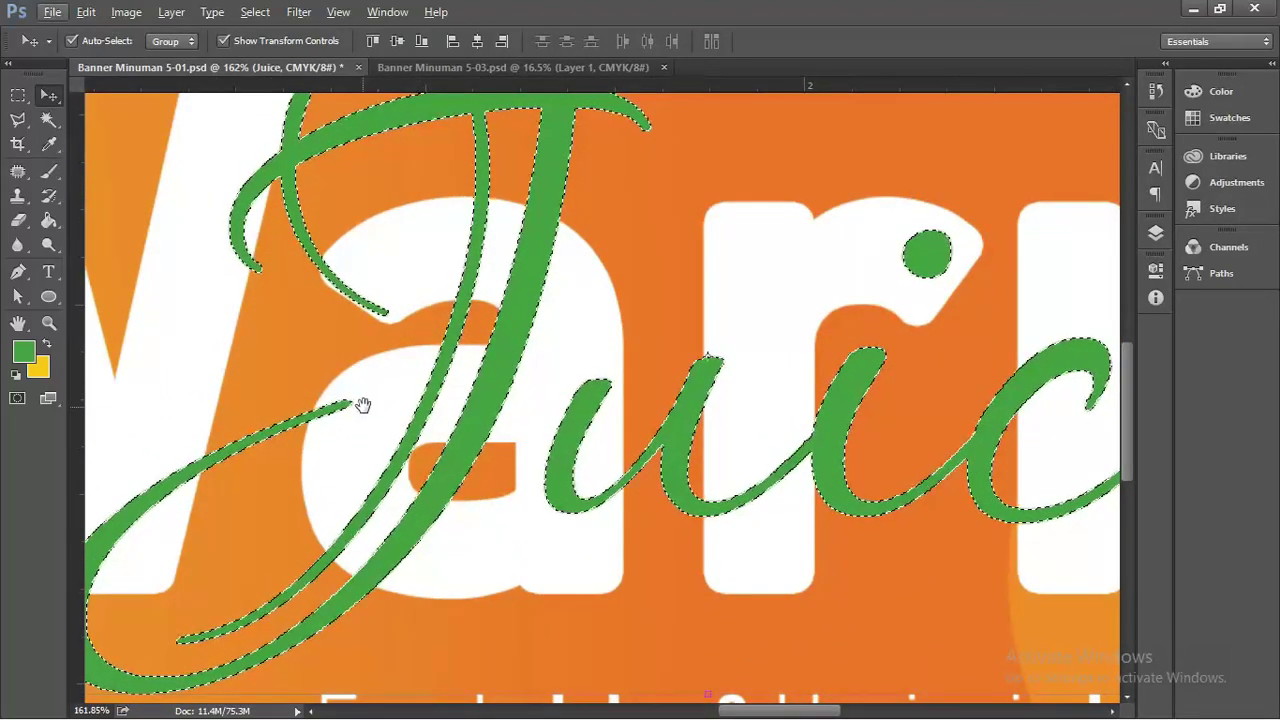
drag(360, 406, 434, 386)
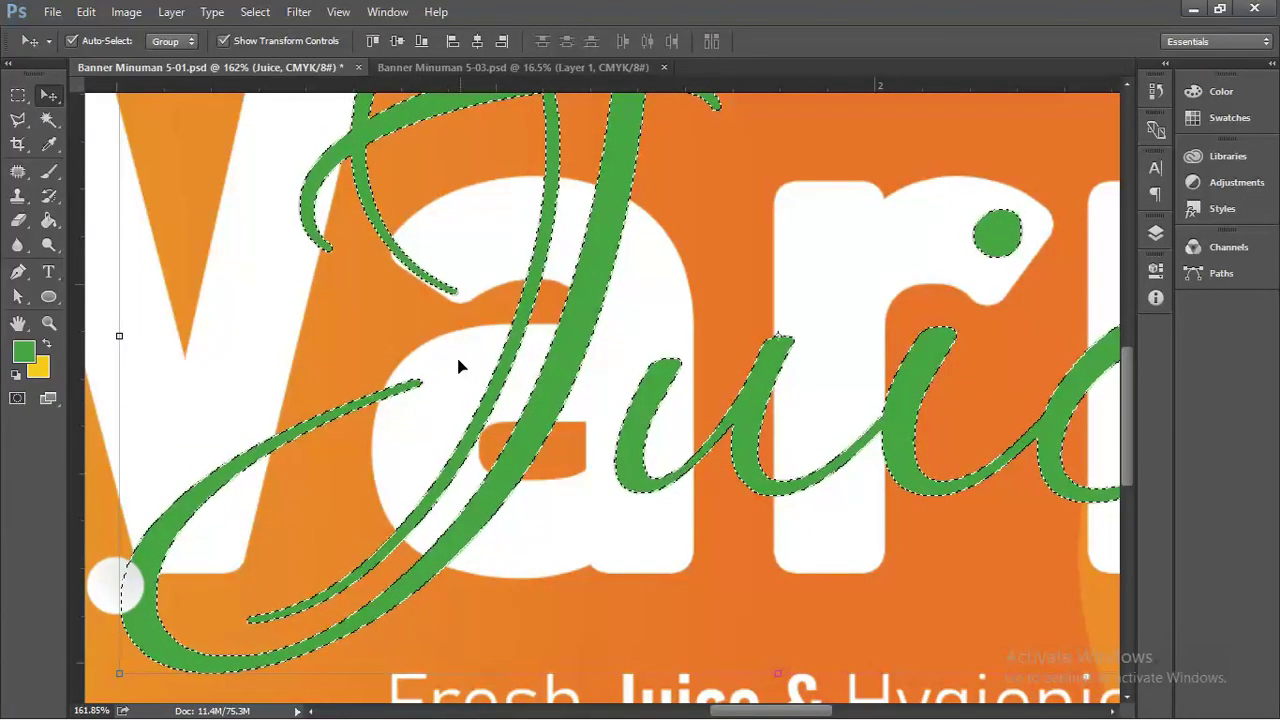
key(e)
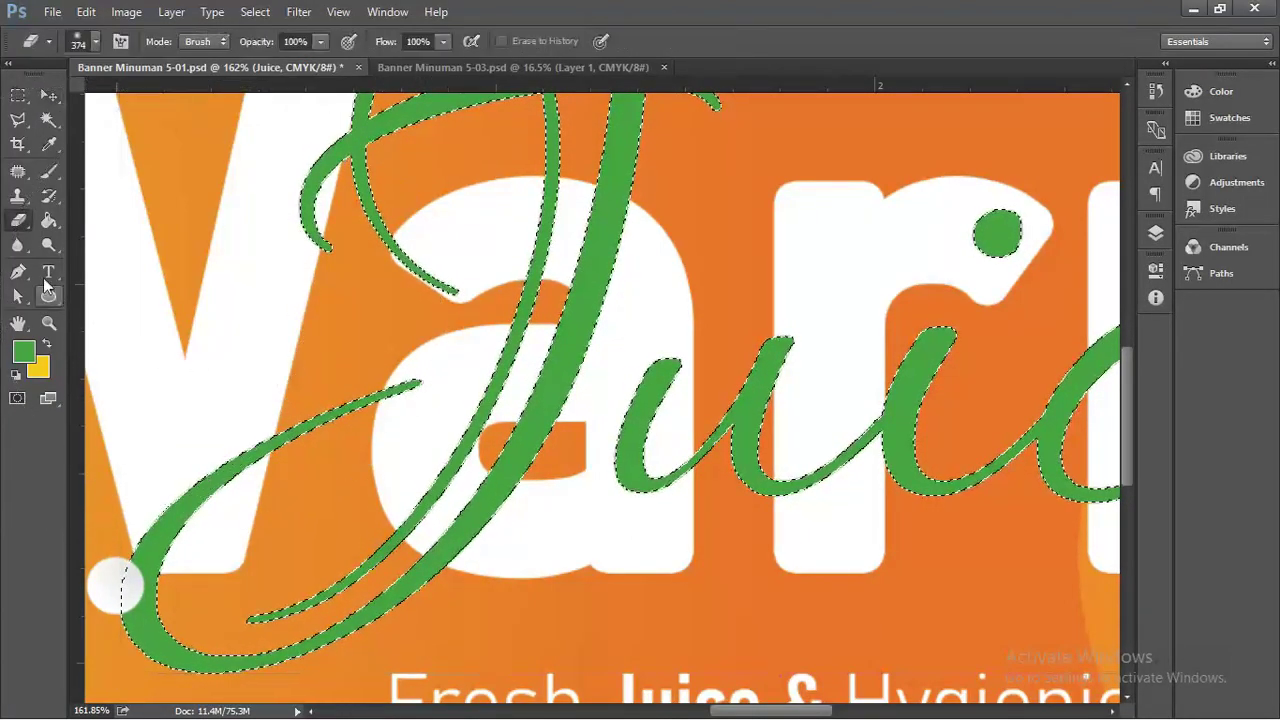
key(bracketleft)
key(bracketleft)
key(bracketleft)
key(bracketleft)
key(bracketleft)
key(bracketleft)
key(bracketleft)
key(bracketleft)
key(bracketleft)
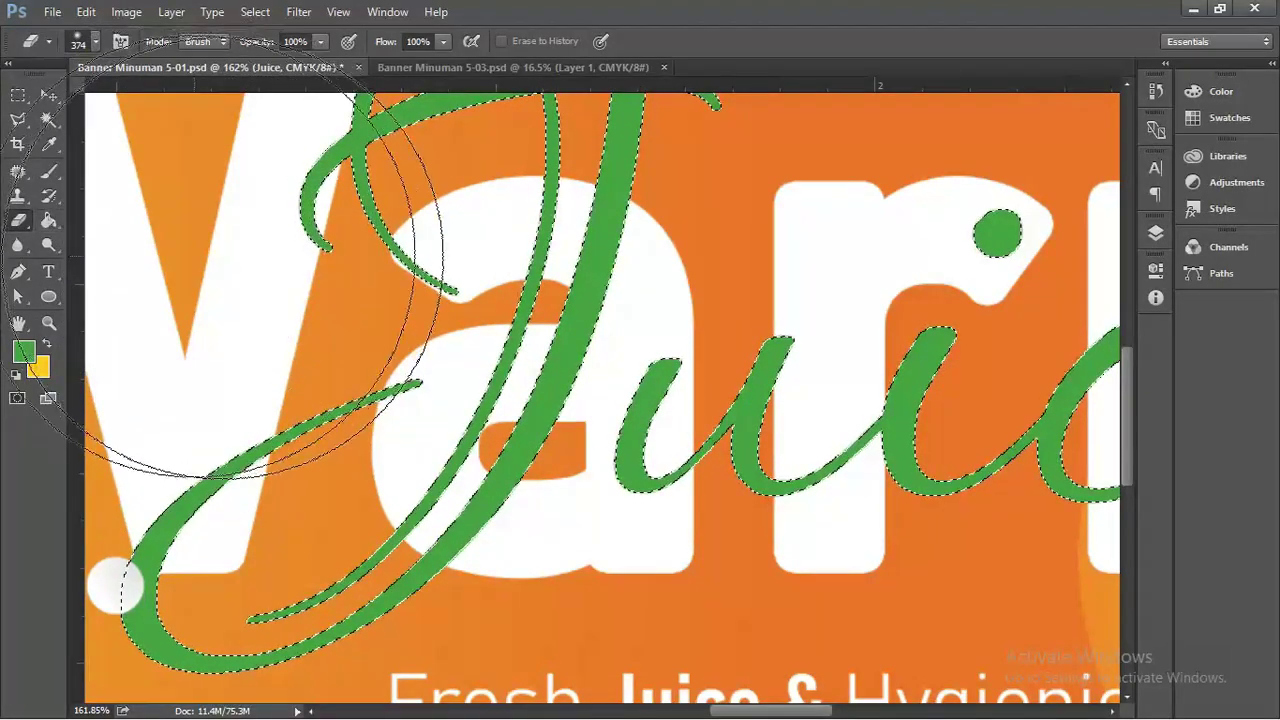
key(bracketleft)
key(bracketleft)
key(bracketleft)
key(bracketleft)
key(bracketleft)
key(bracketleft)
key(bracketleft)
key(bracketleft)
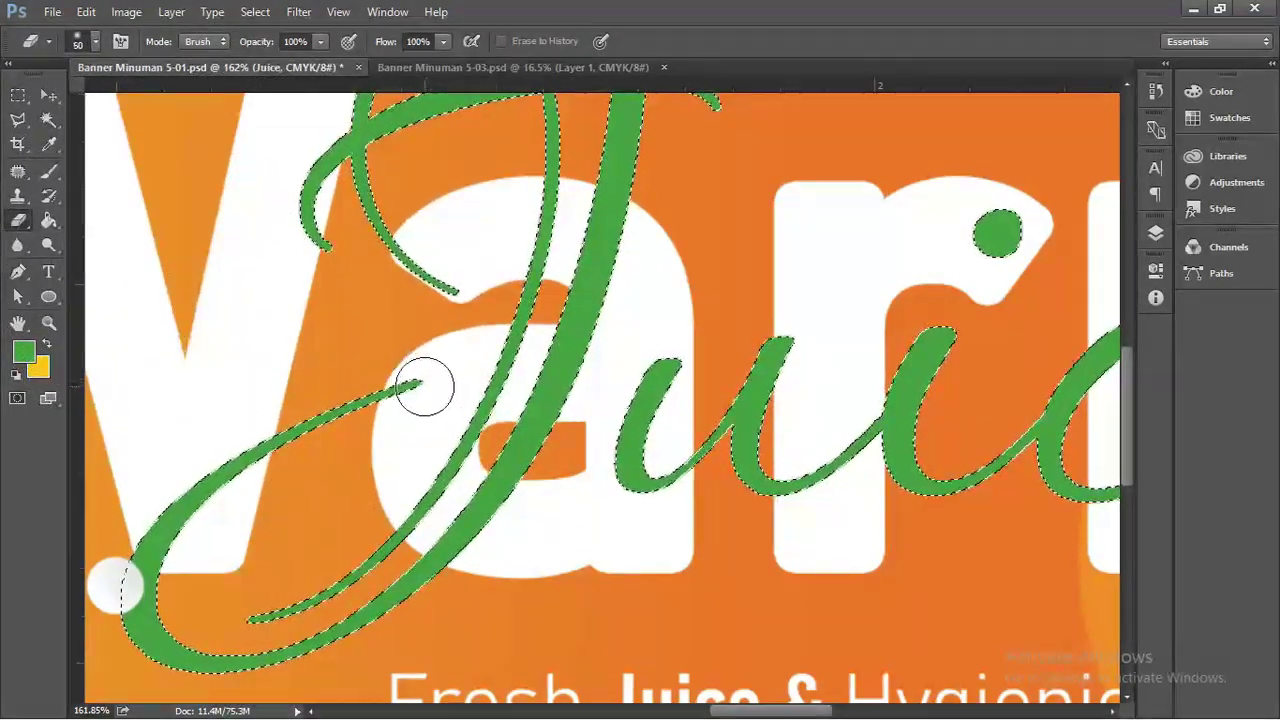
scroll(417, 389, up, 5)
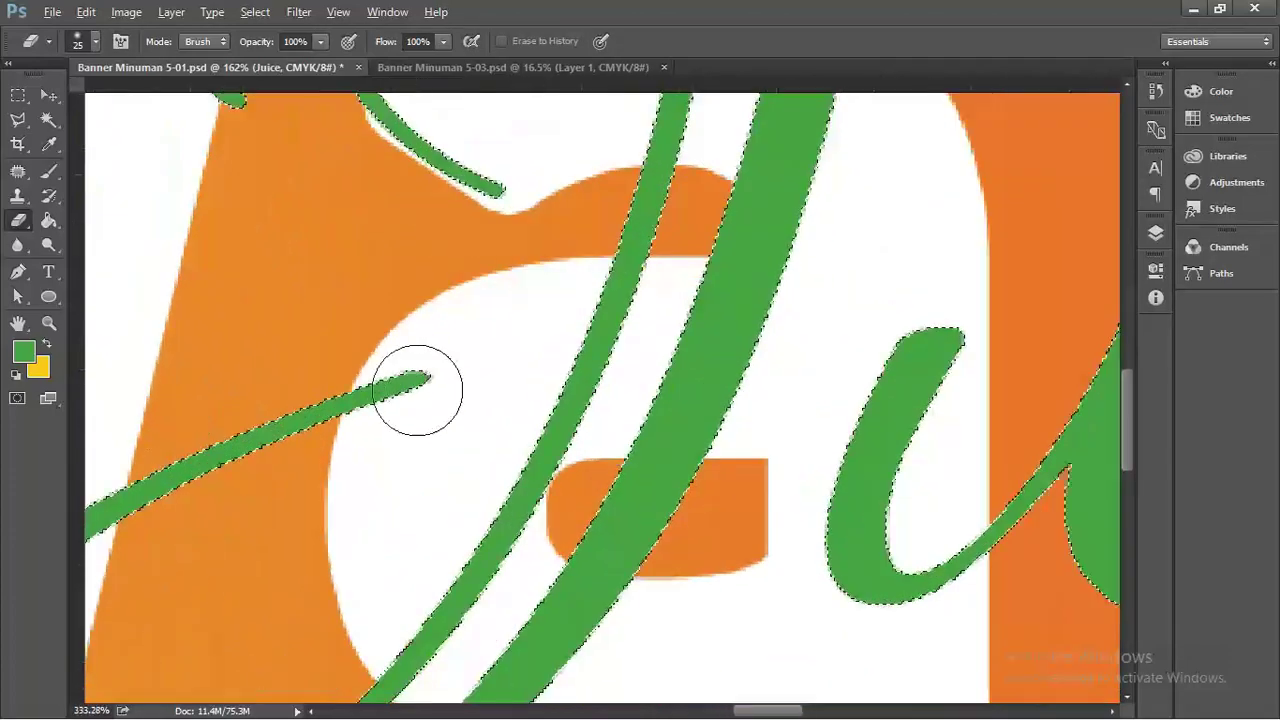
drag(414, 400, 390, 447)
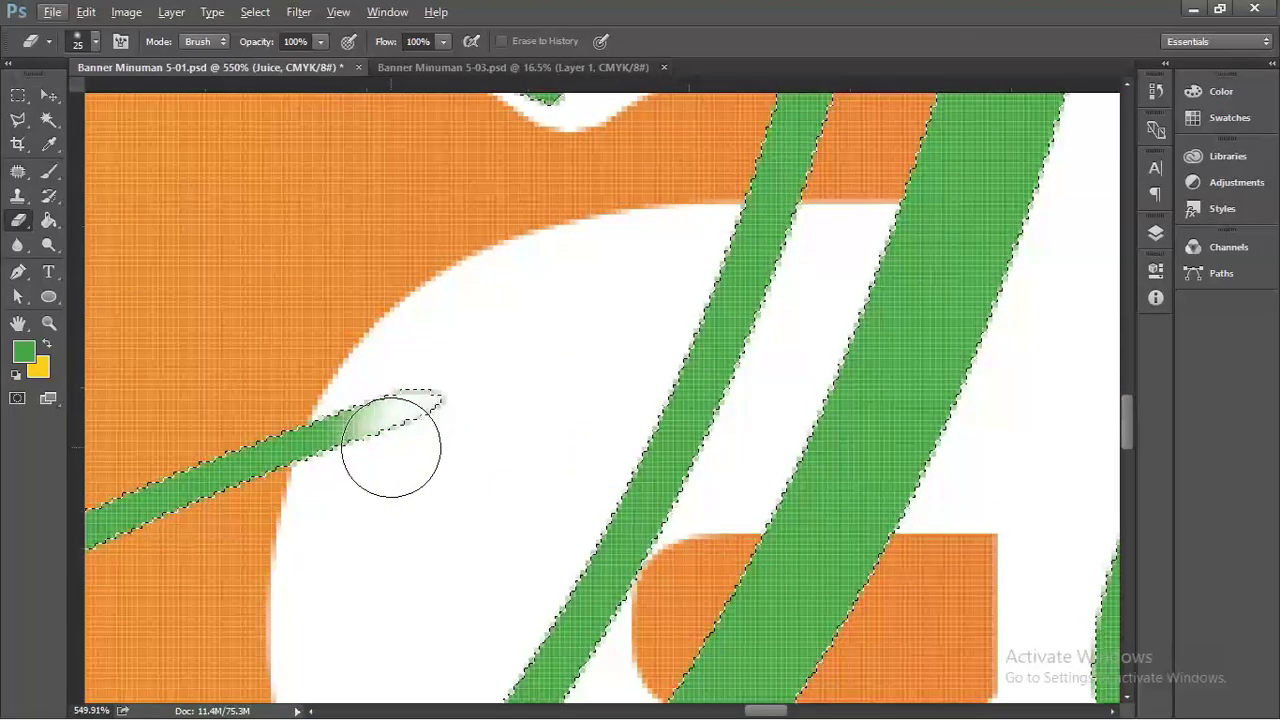
- Set the eraser brush to 92% hardness and a size of 26 px
right_click(508, 364)
drag(609, 462, 697, 459)
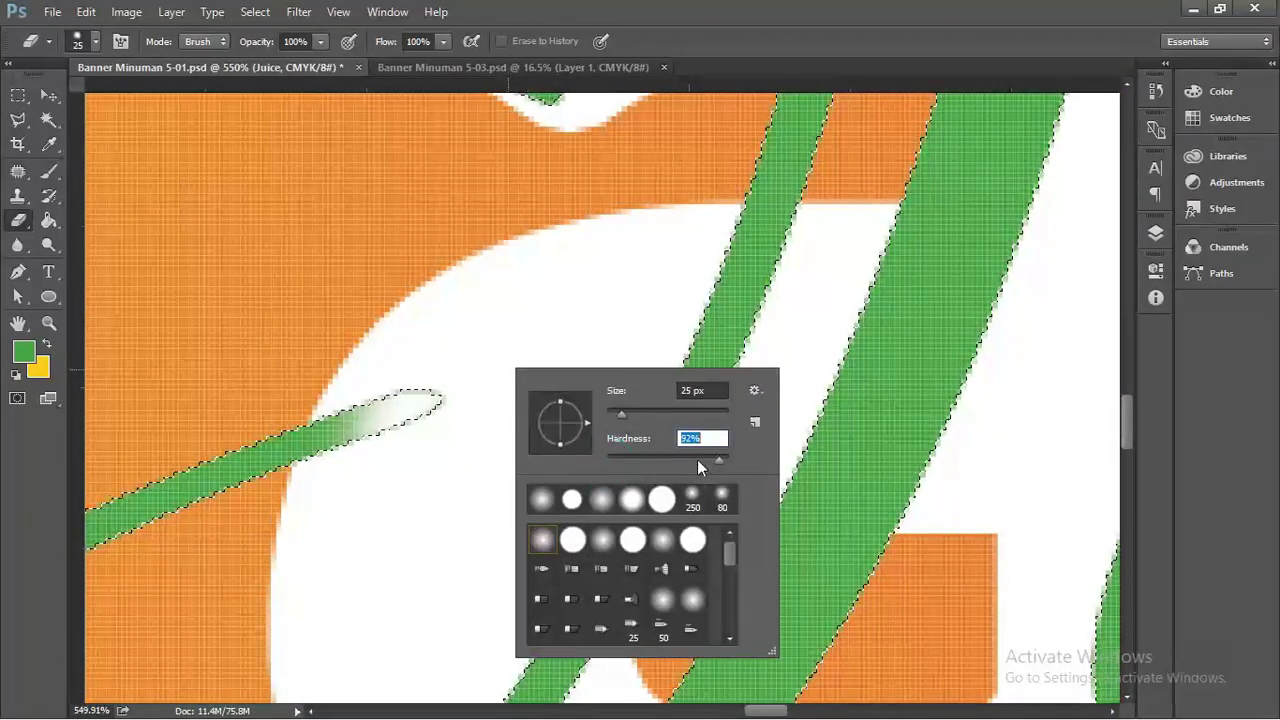
click(619, 415)
key(Return)
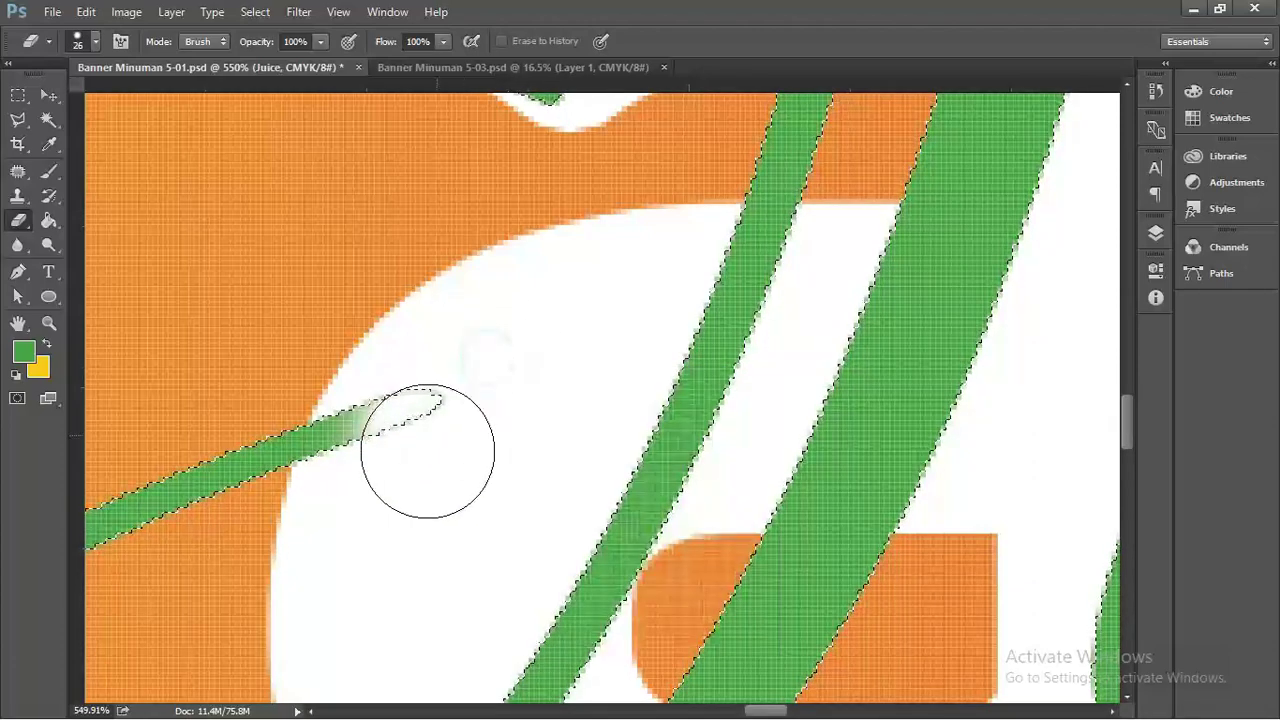
- Erase the rest of the J's lower swash where it lies over the first "a" of "Warna"
mouse_move(428, 457)
mouse_down()
mouse_move(395, 471)
mouse_move(403, 423)
mouse_move(382, 470)
mouse_move(376, 446)
mouse_move(358, 496)
mouse_move(392, 450)
mouse_move(398, 482)
mouse_up()
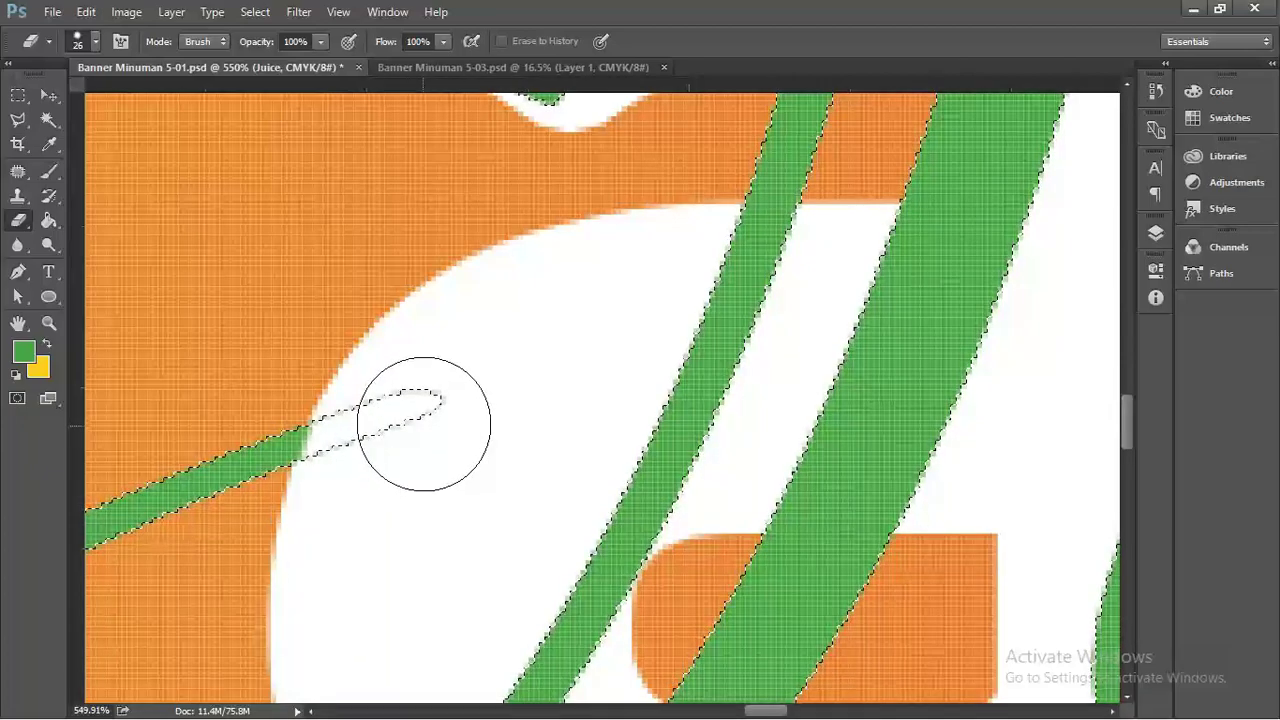
scroll(426, 417, down, 6)
scroll(426, 417, down, 2)
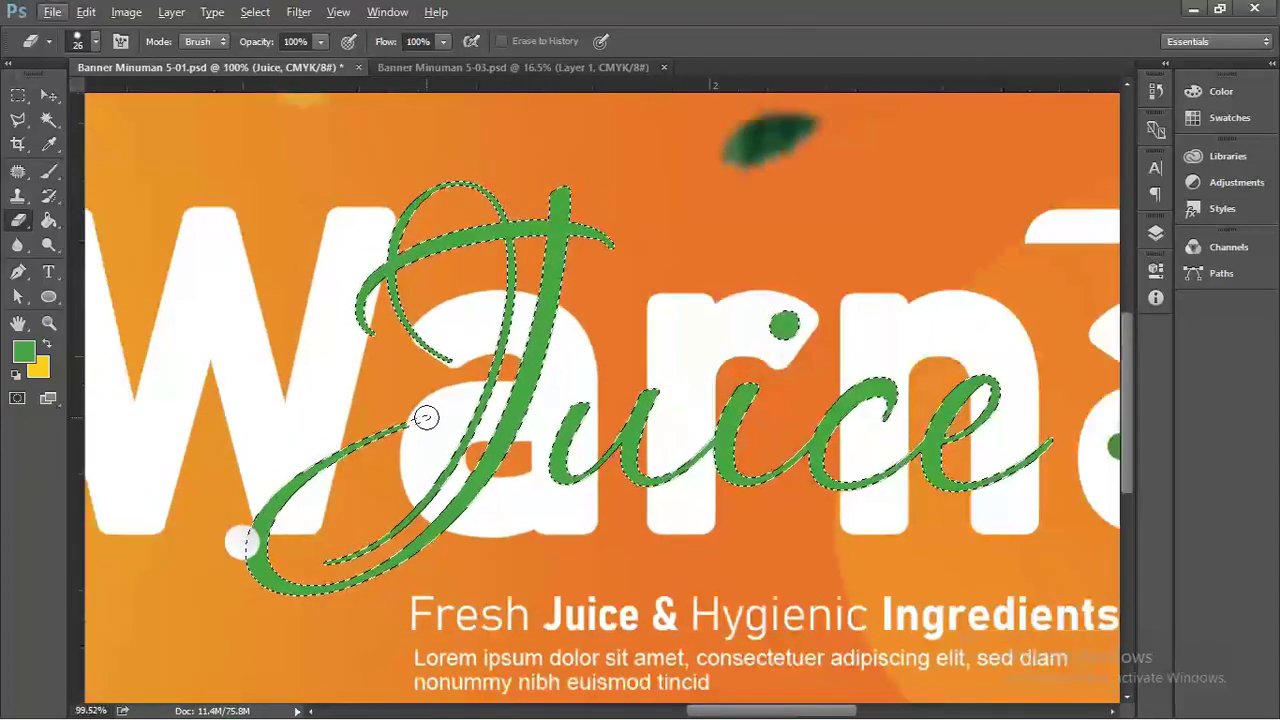
- Erase the first stroke of the script "u" where it overlaps the first "a" of "Warna", within the Juice selection
scroll(428, 412, up, 4)
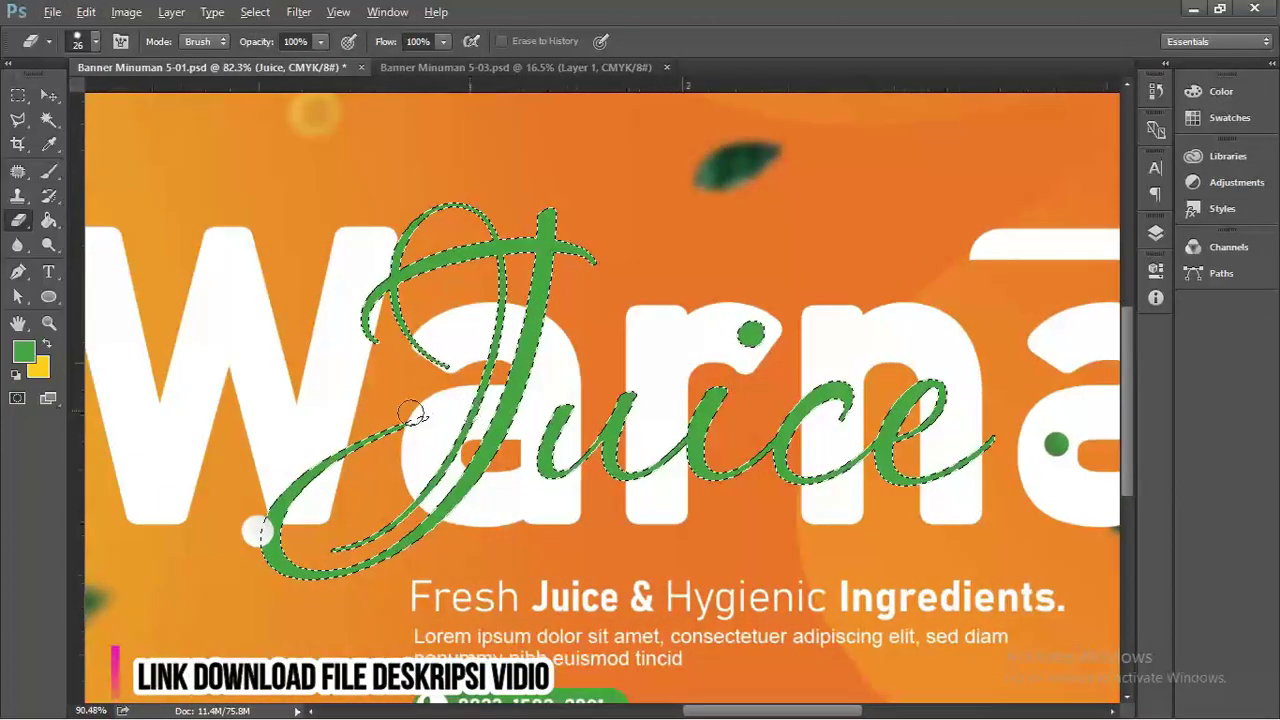
scroll(445, 390, down, 2)
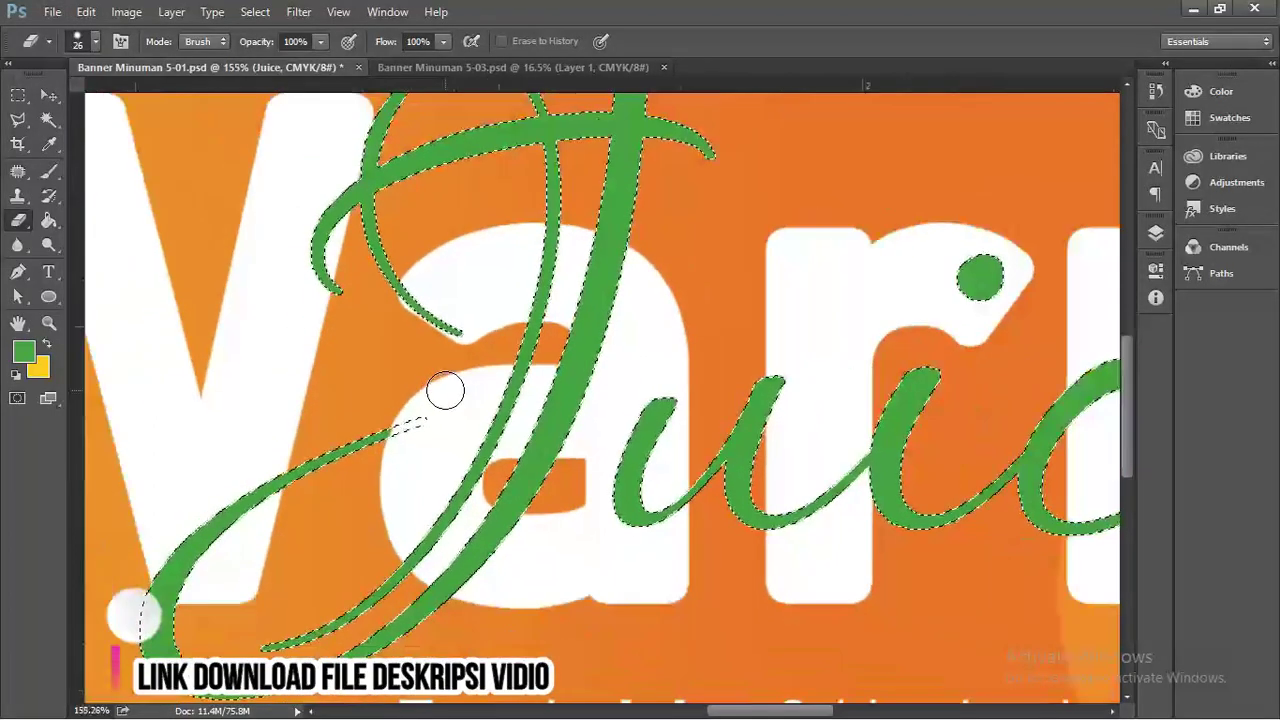
scroll(445, 390, down, 1)
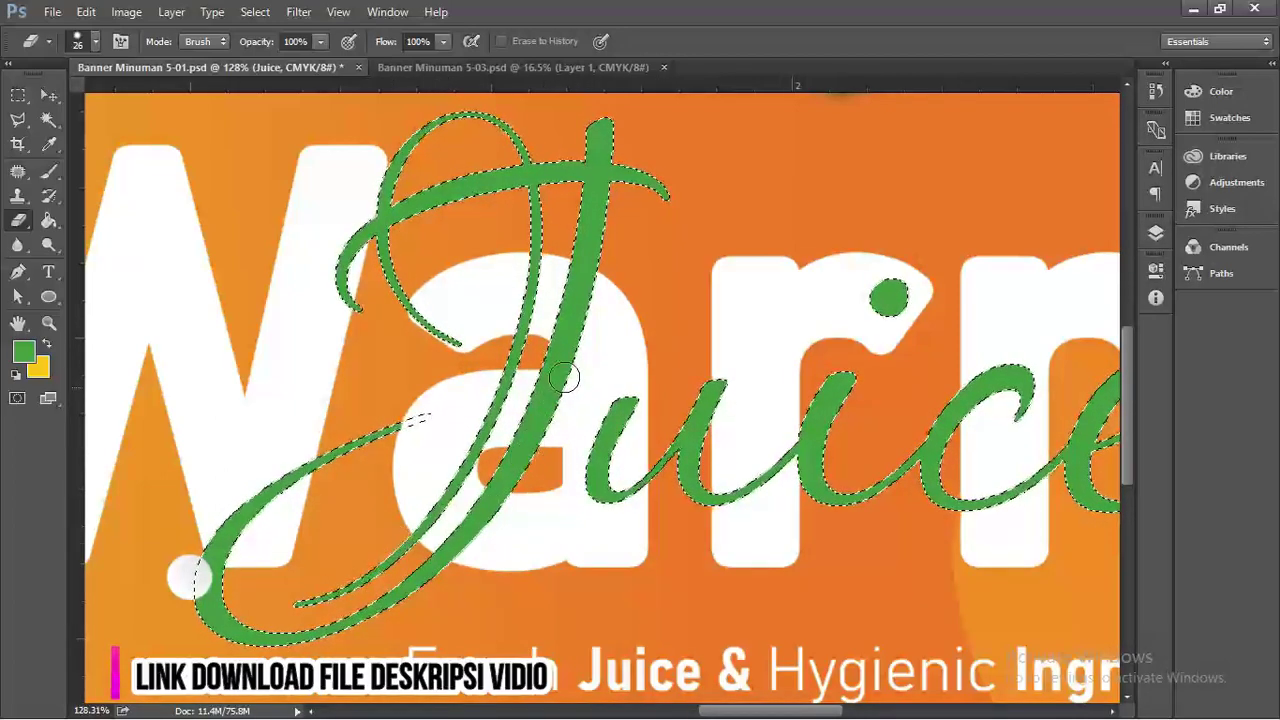
scroll(612, 428, up, 1)
scroll(615, 430, up, 4)
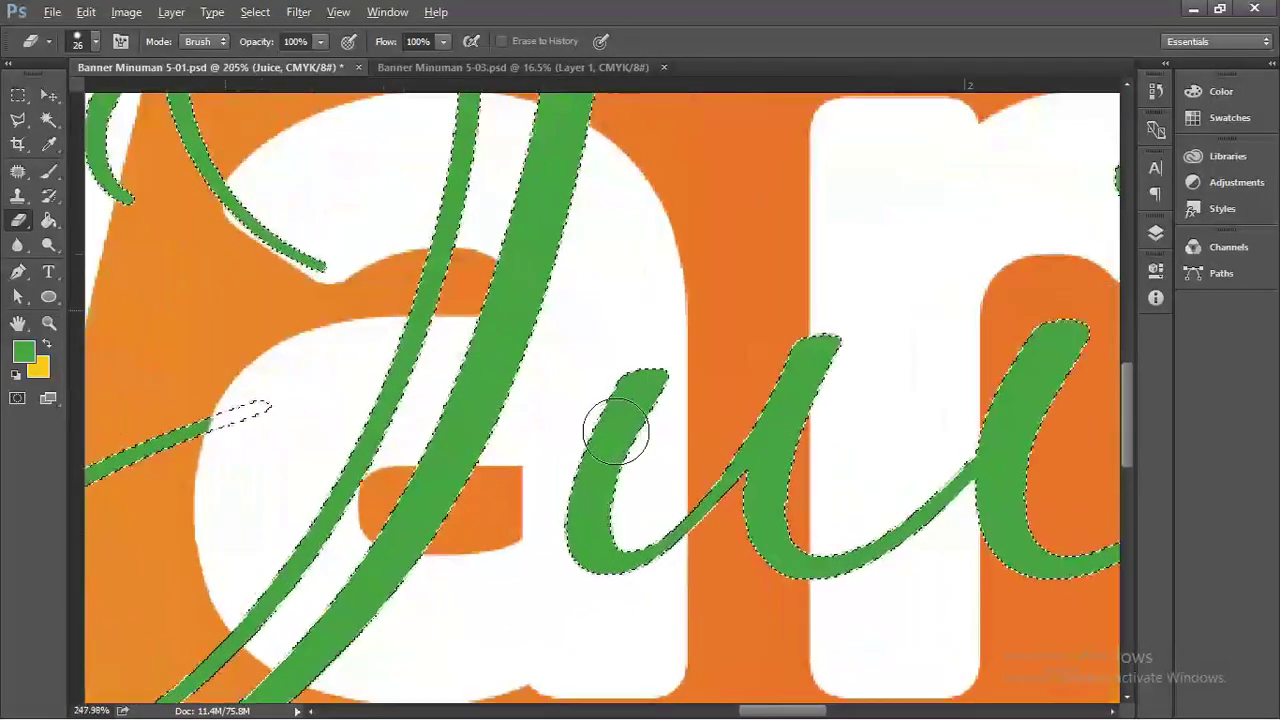
scroll(652, 410, up, 3)
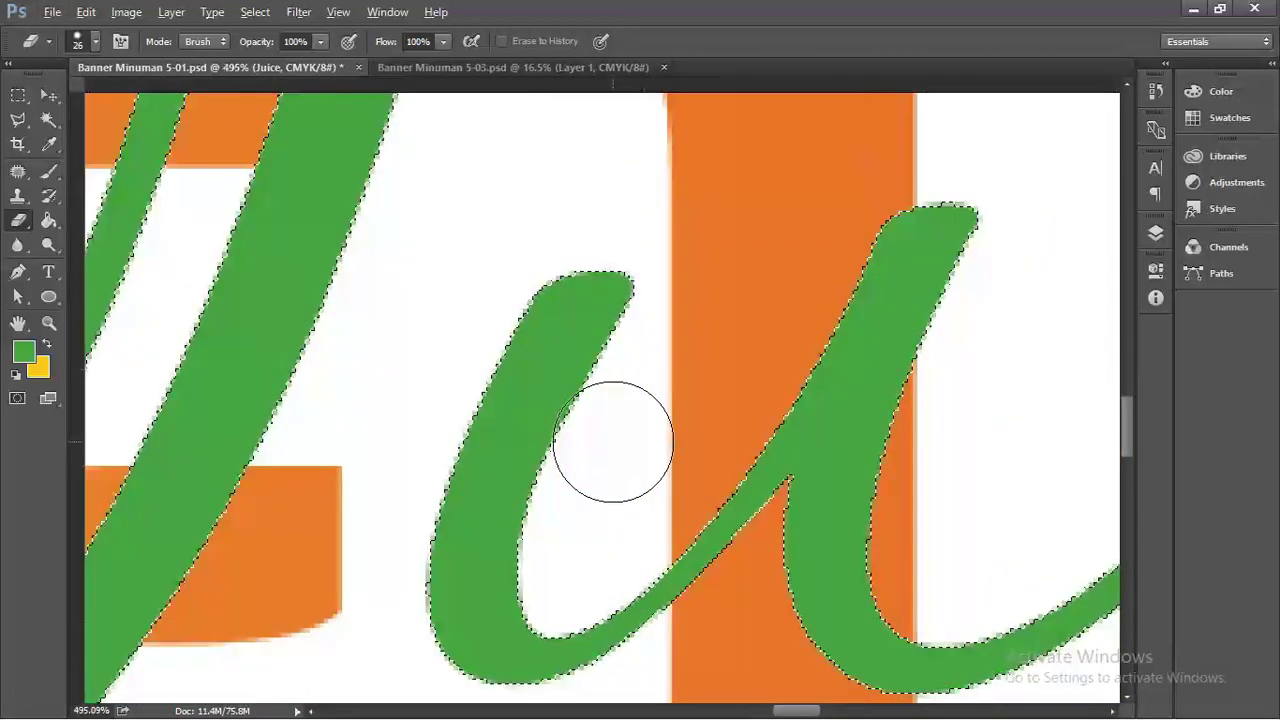
mouse_move(575, 233)
mouse_down()
mouse_move(466, 449)
mouse_move(477, 551)
mouse_move(543, 582)
mouse_move(655, 512)
mouse_up()
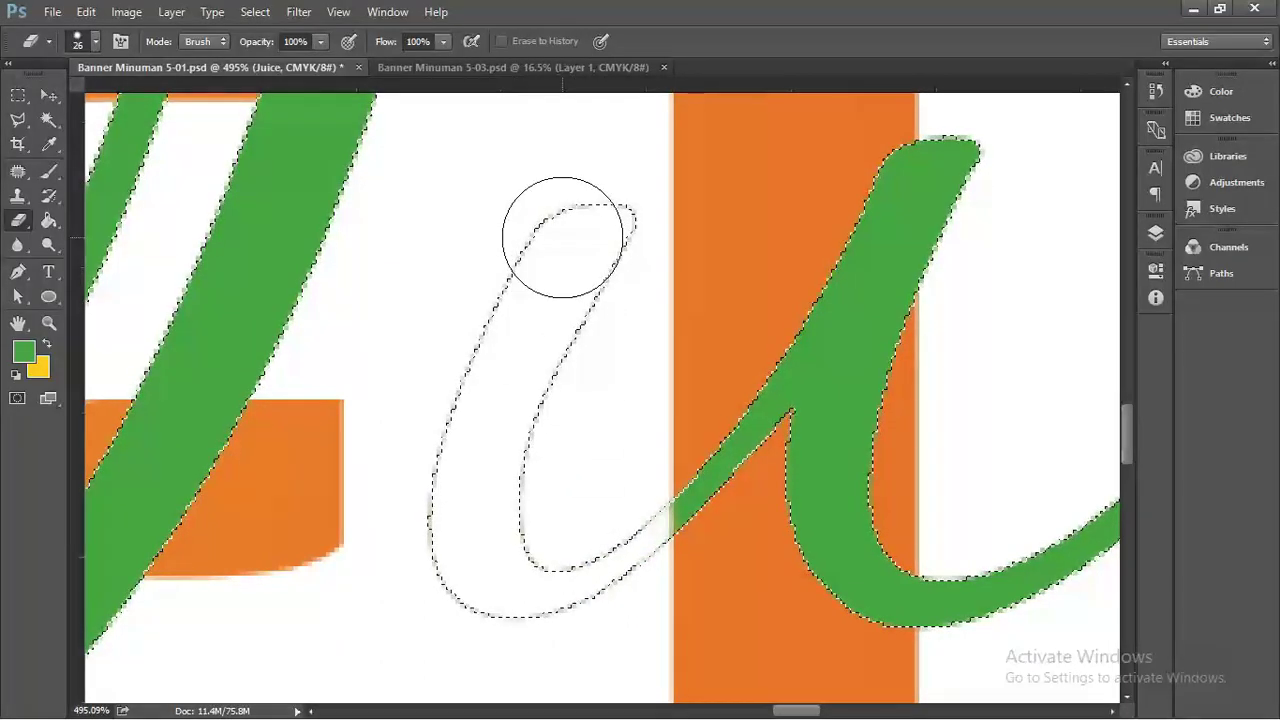
- Deselect the Juice outline and erase the faint edge remnants of the "u" stroke and J swash over the first "a"
key(ctrl+d)
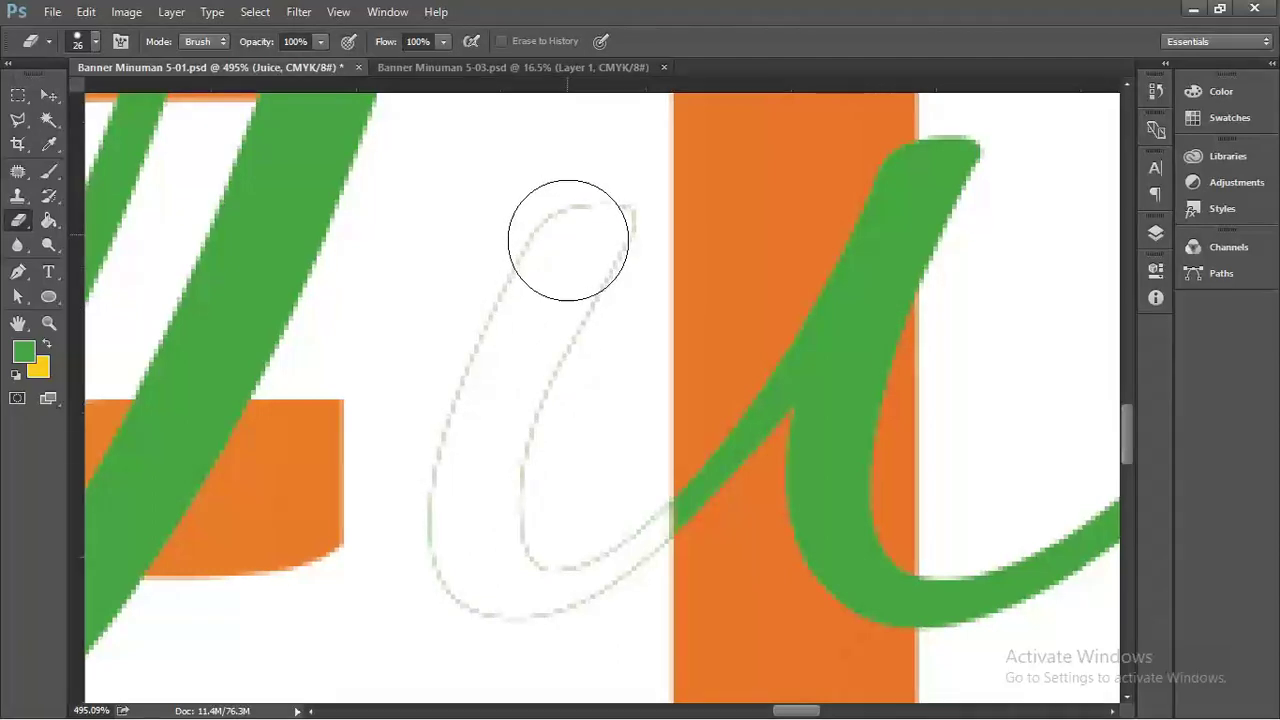
key(v)
key(e)
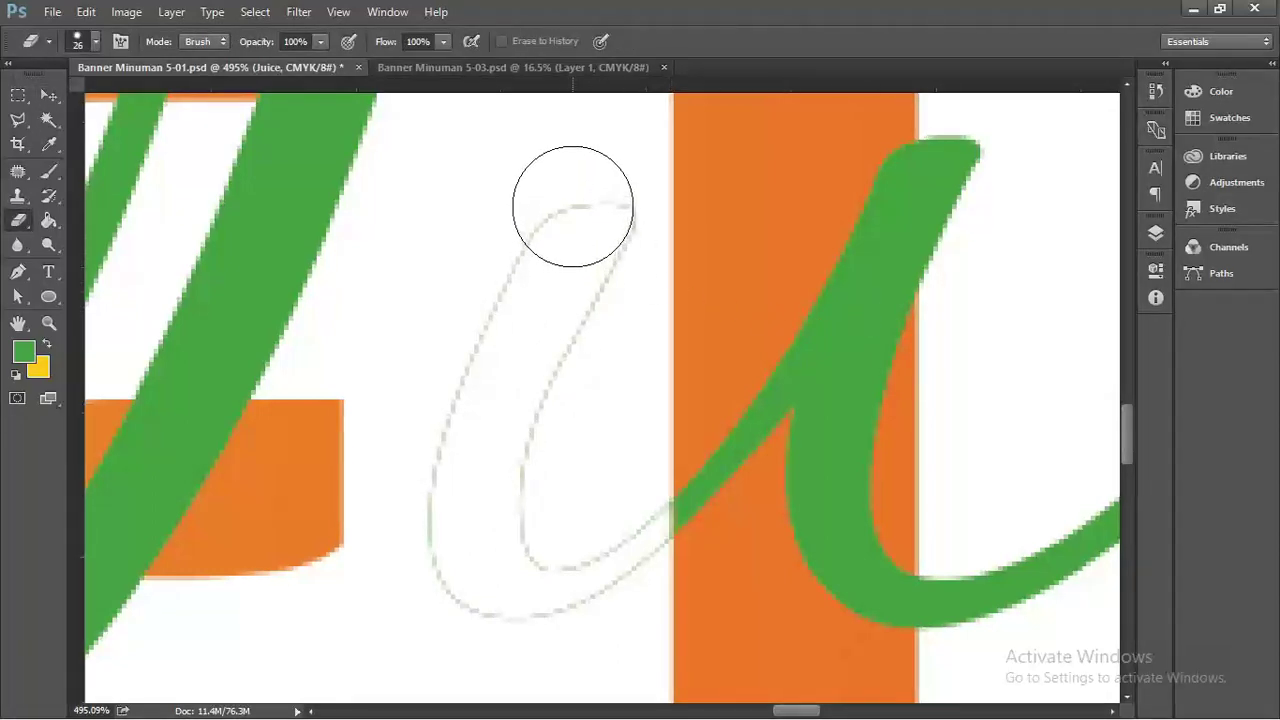
mouse_move(571, 214)
mouse_down()
mouse_move(507, 311)
mouse_move(430, 537)
mouse_move(508, 571)
mouse_move(615, 241)
mouse_move(535, 429)
mouse_move(545, 562)
mouse_move(579, 547)
mouse_move(598, 508)
mouse_move(600, 549)
mouse_up()
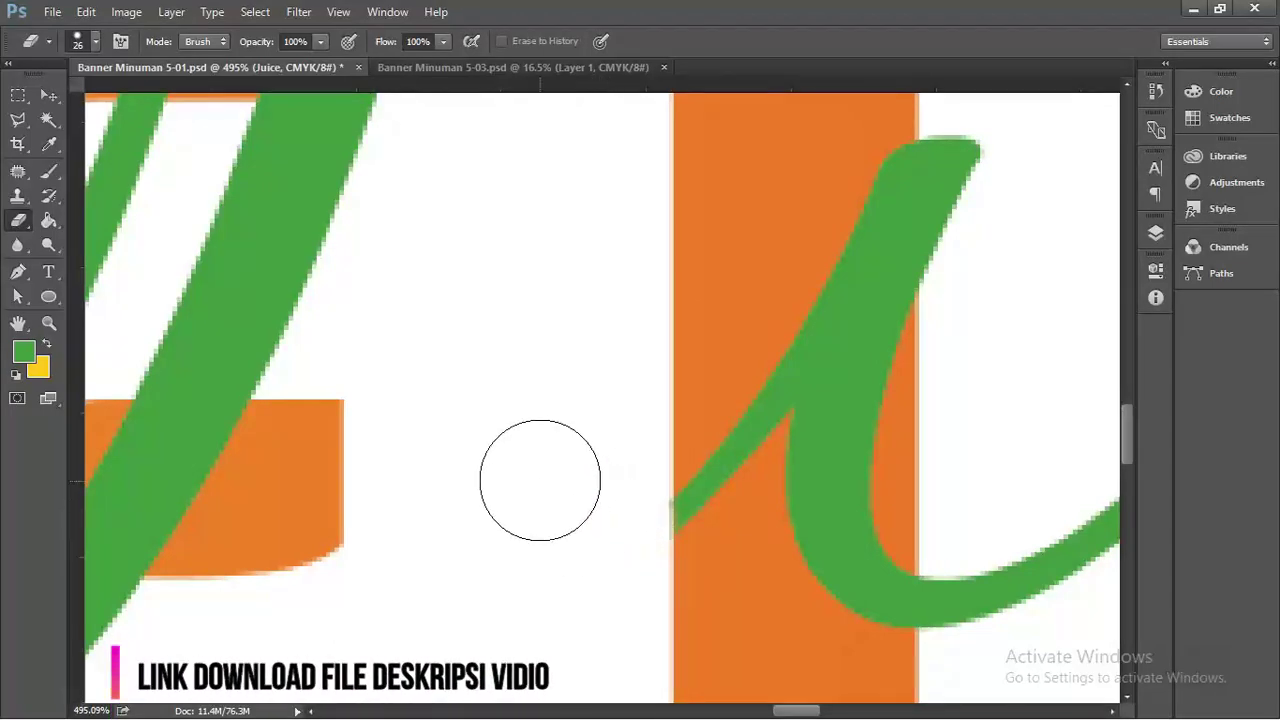
scroll(551, 451, down, 5)
drag(273, 367, 257, 393)
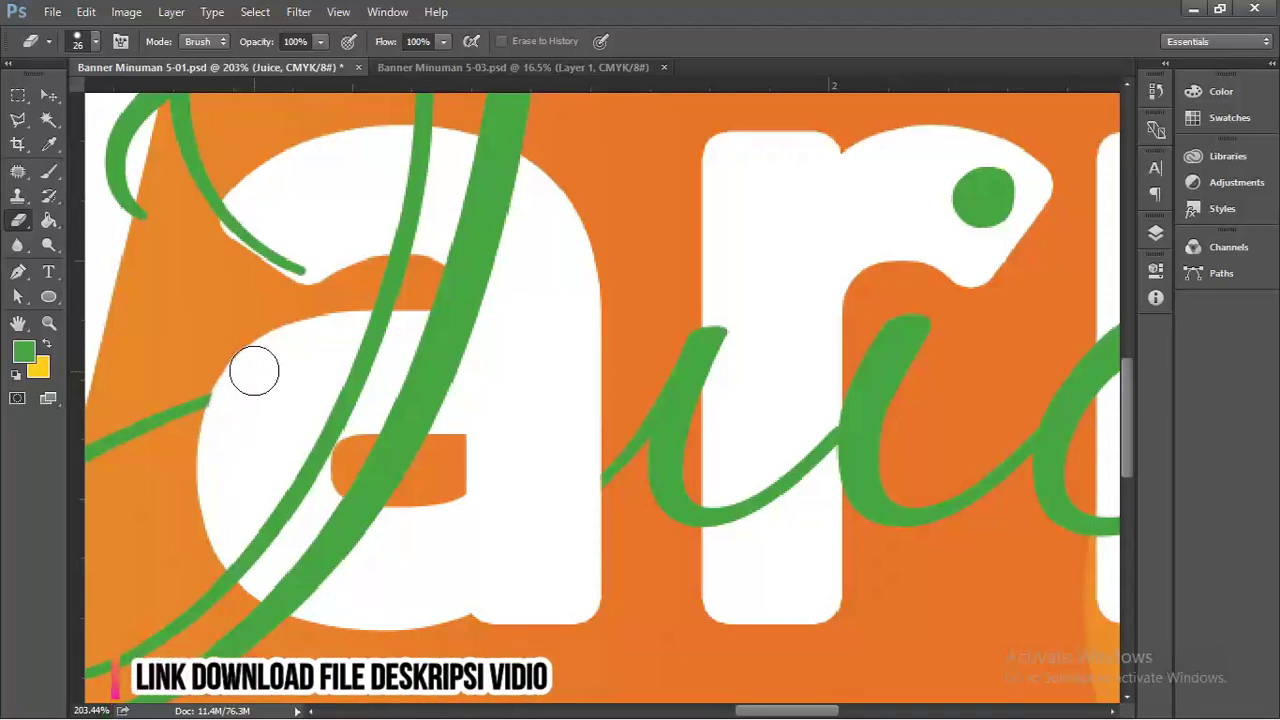
- Add a Hue/Saturation adjustment layer above the topmost layer with Hue +66, recoloring the whole banner
scroll(290, 365, down, 4)
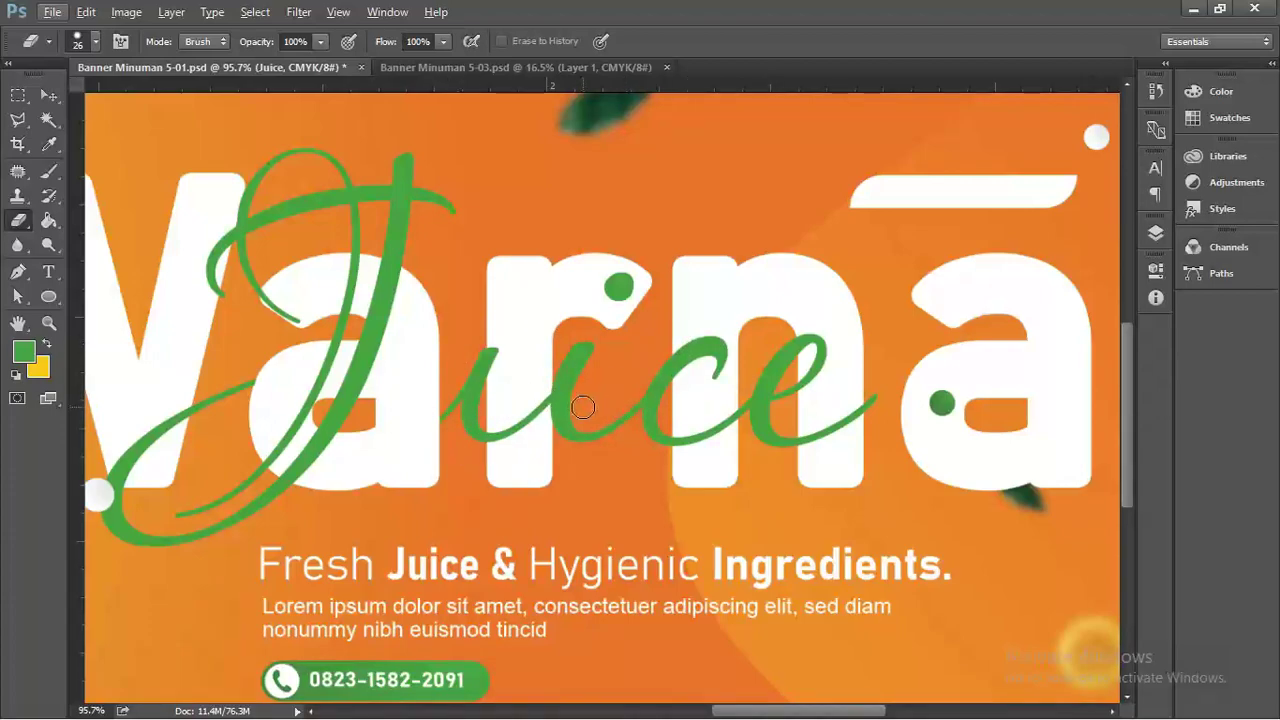
scroll(583, 407, down, 5)
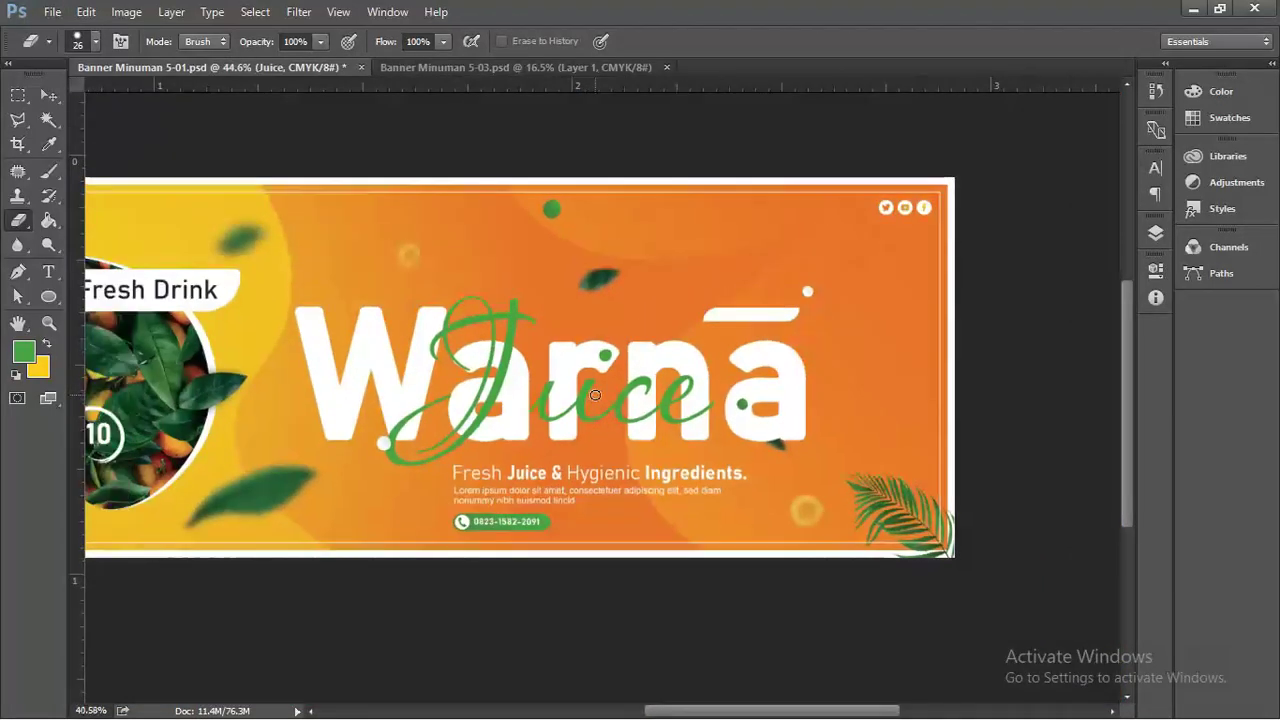
scroll(595, 395, down, 2)
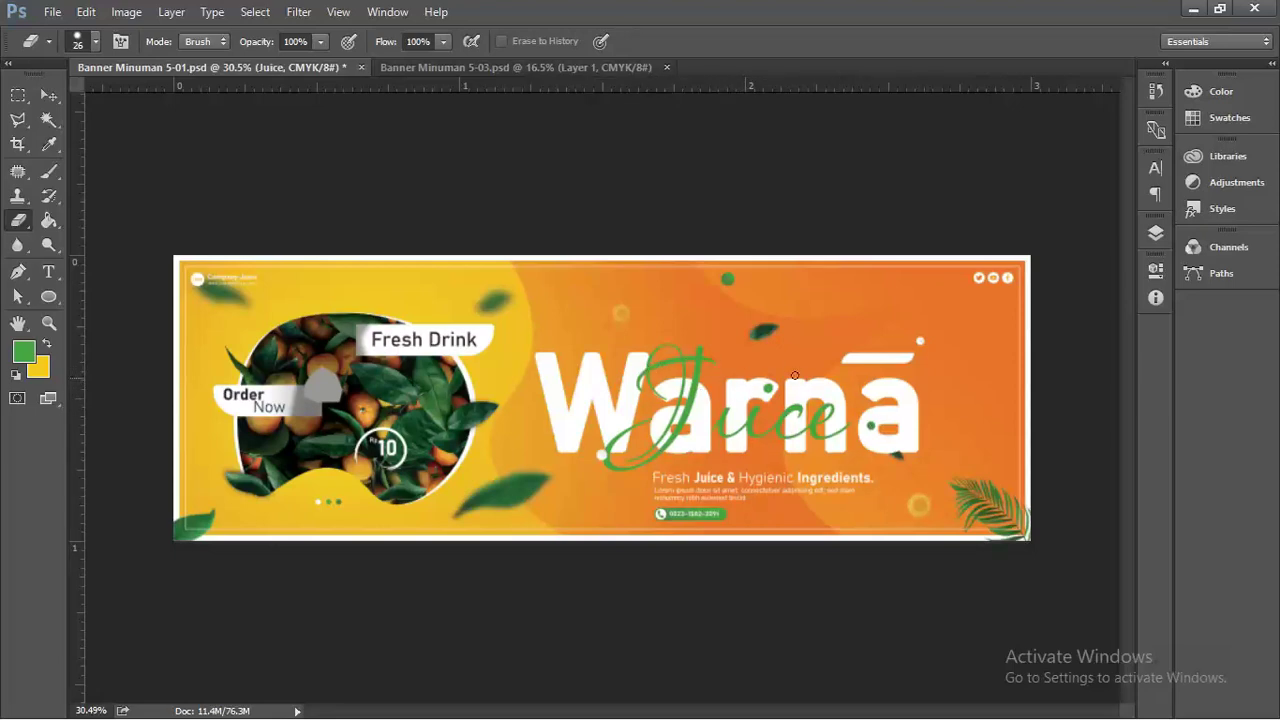
scroll(695, 416, up, 1)
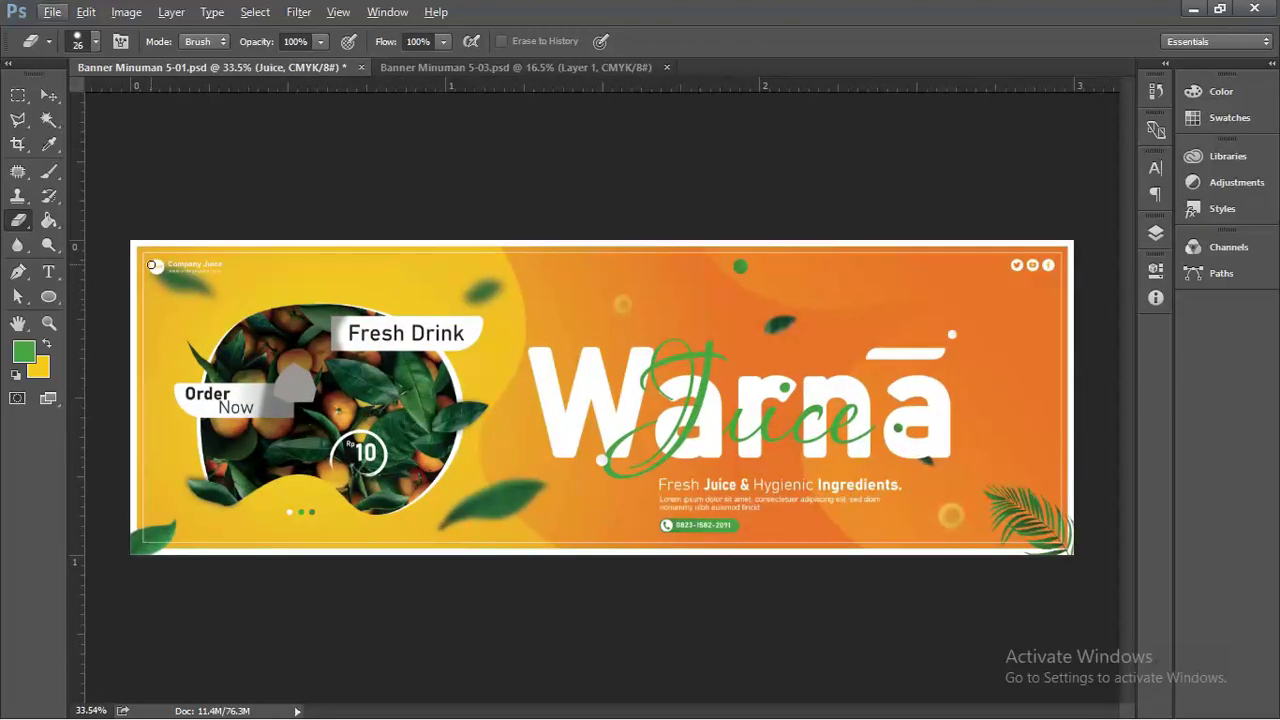
click(48, 95)
click(337, 163)
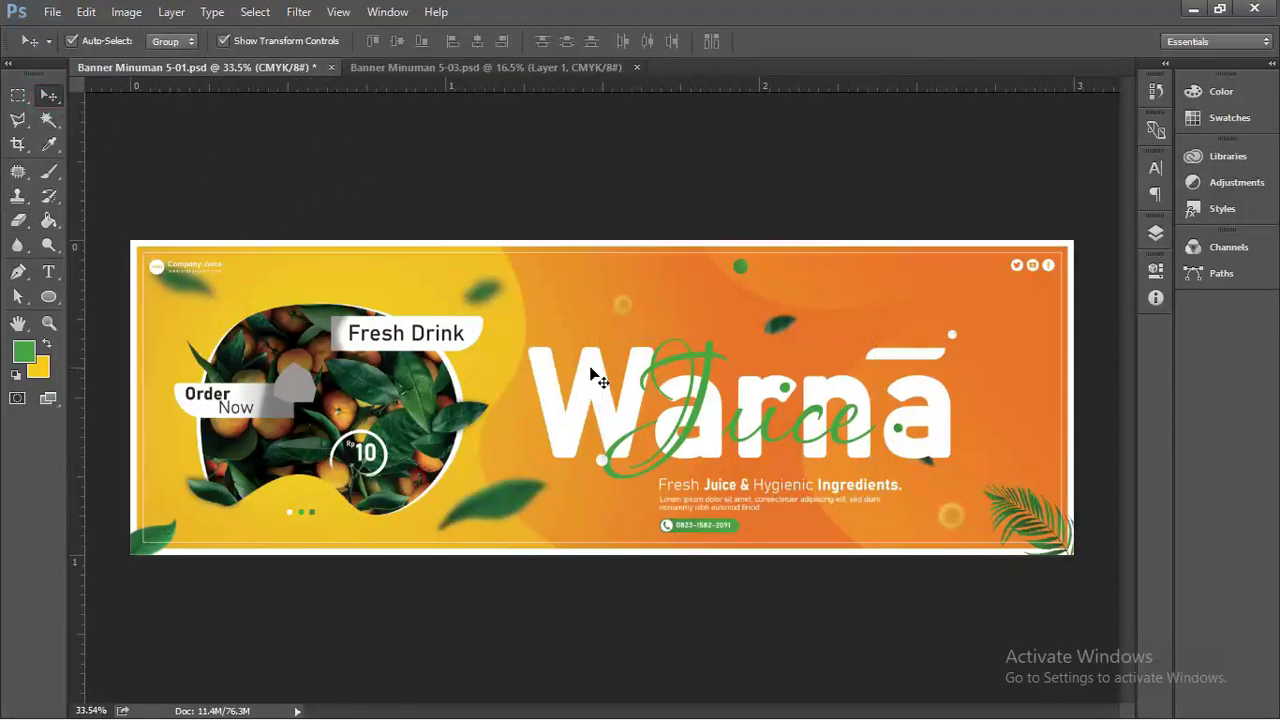
click(1155, 234)
drag(1126, 440, 1130, 340)
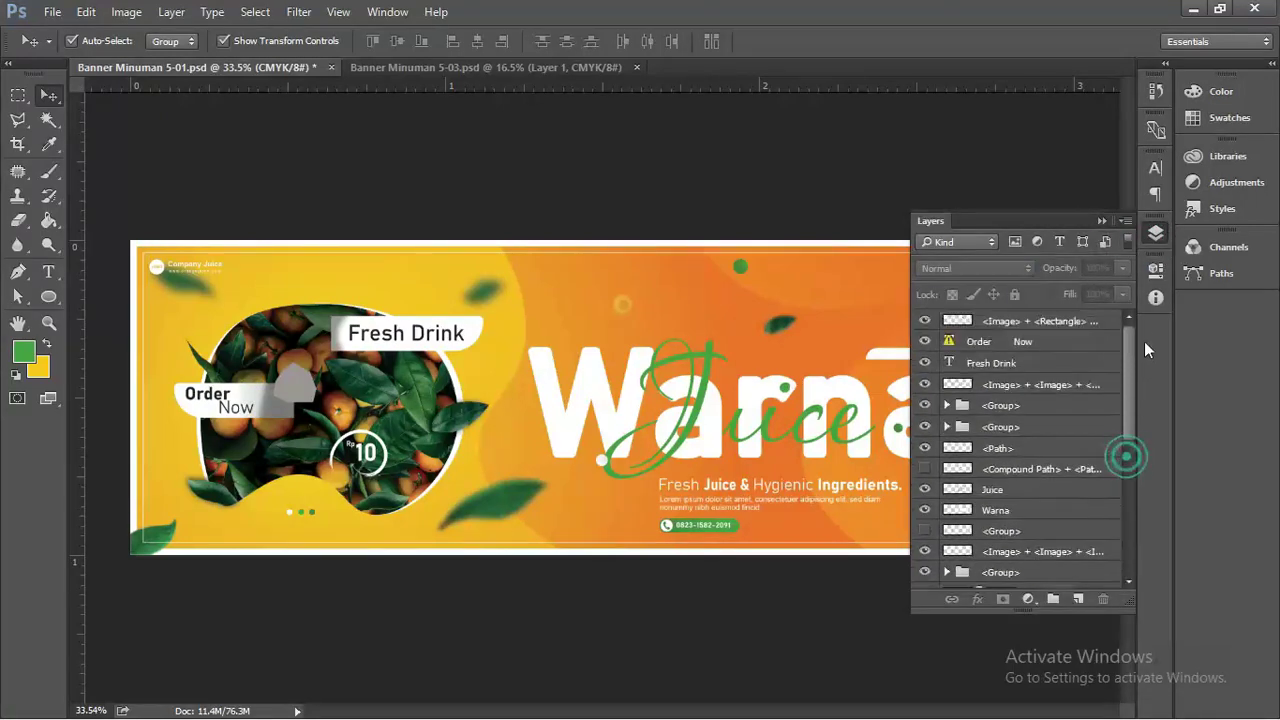
click(1050, 321)
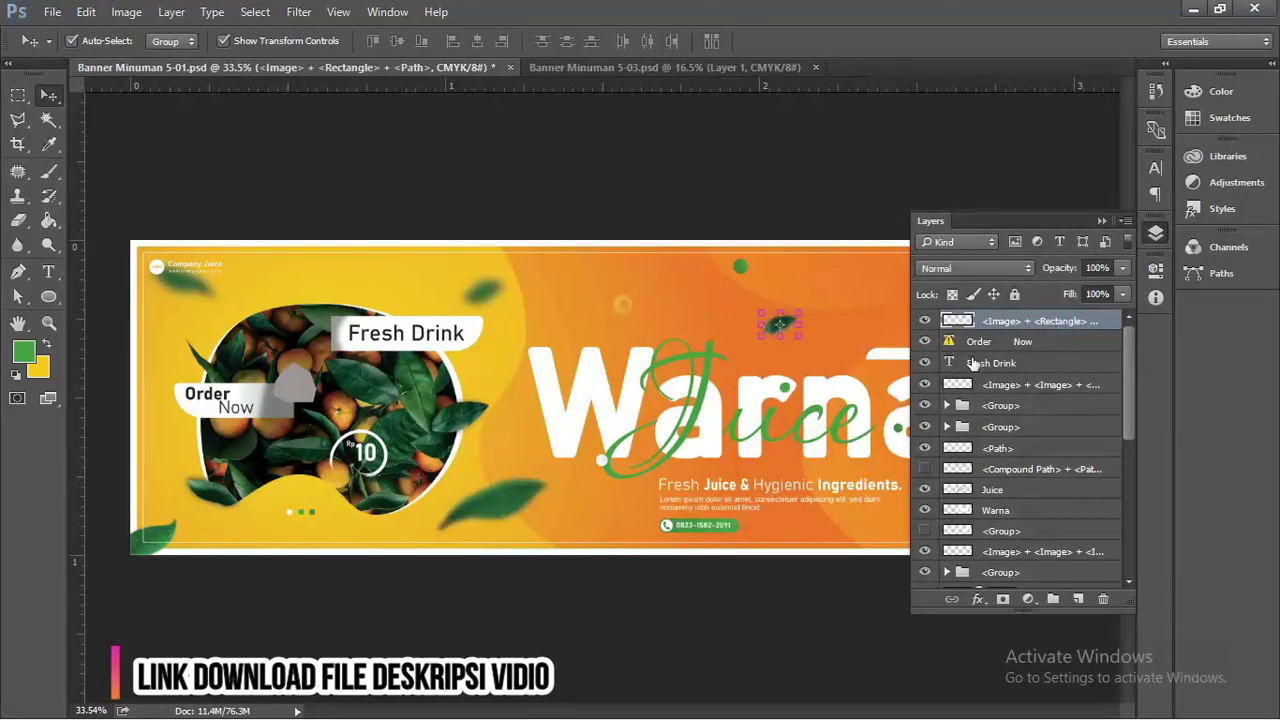
click(1029, 600)
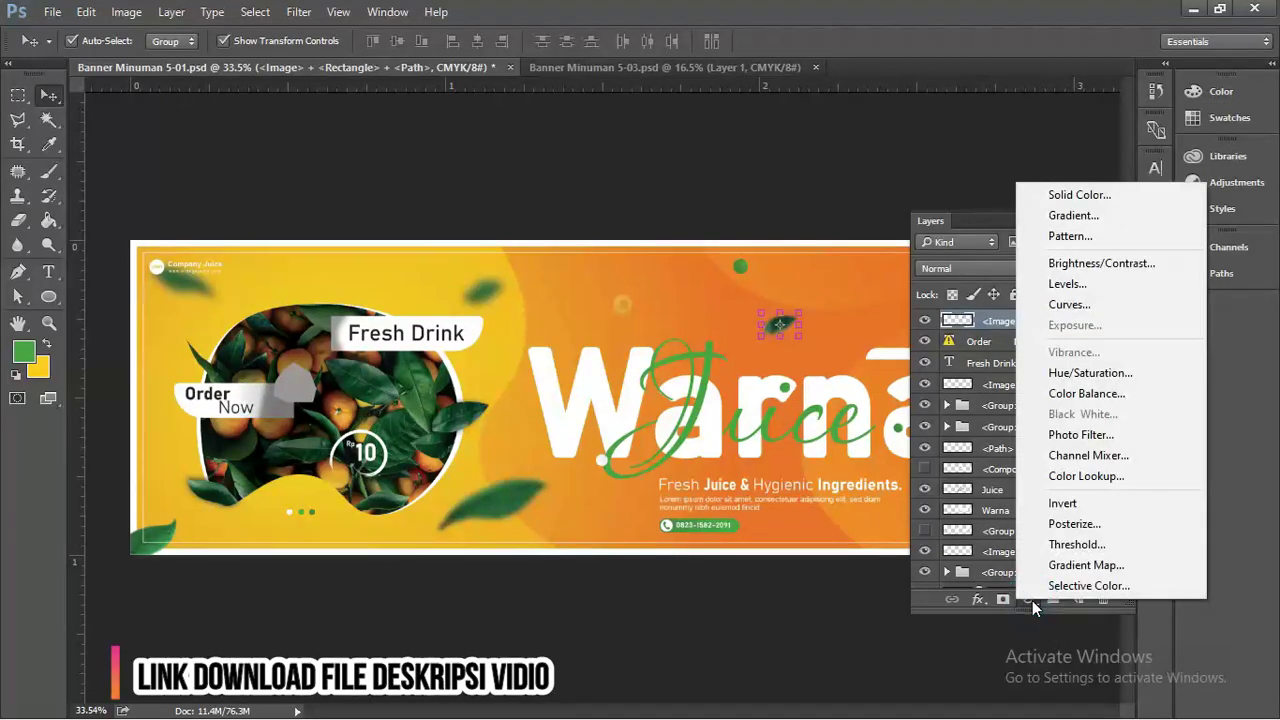
click(1090, 372)
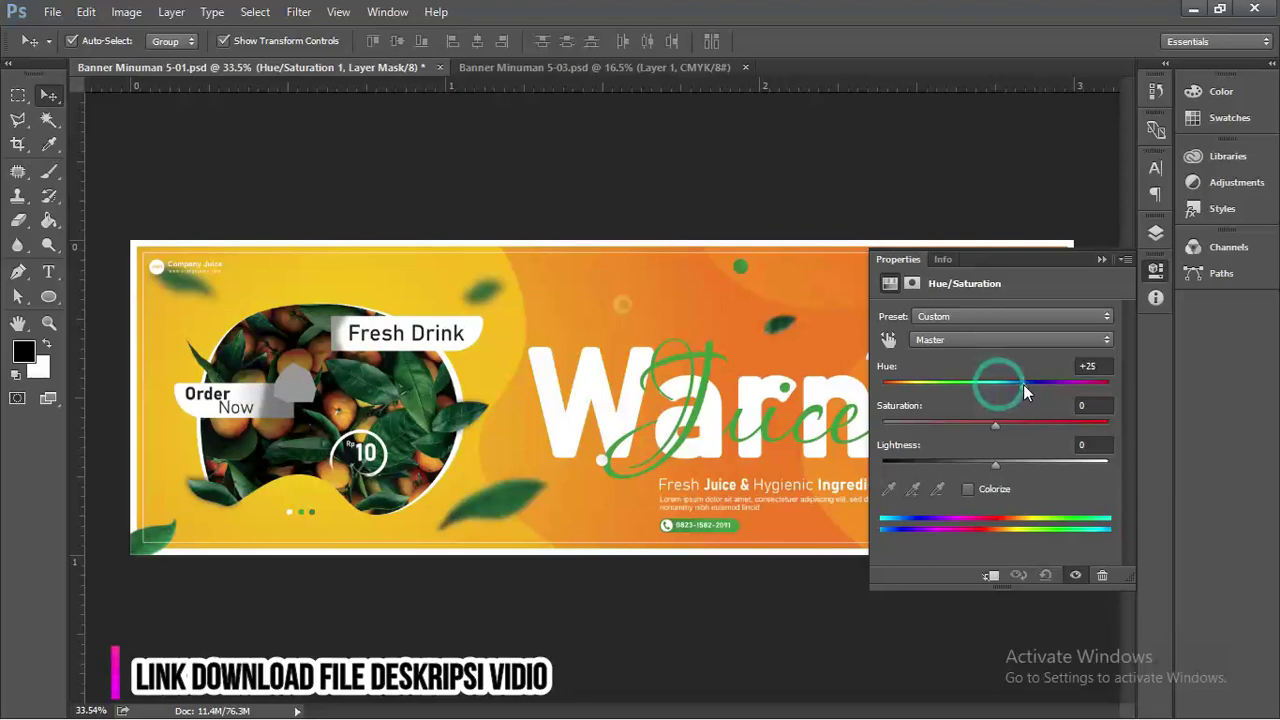
drag(1023, 384, 1056, 392)
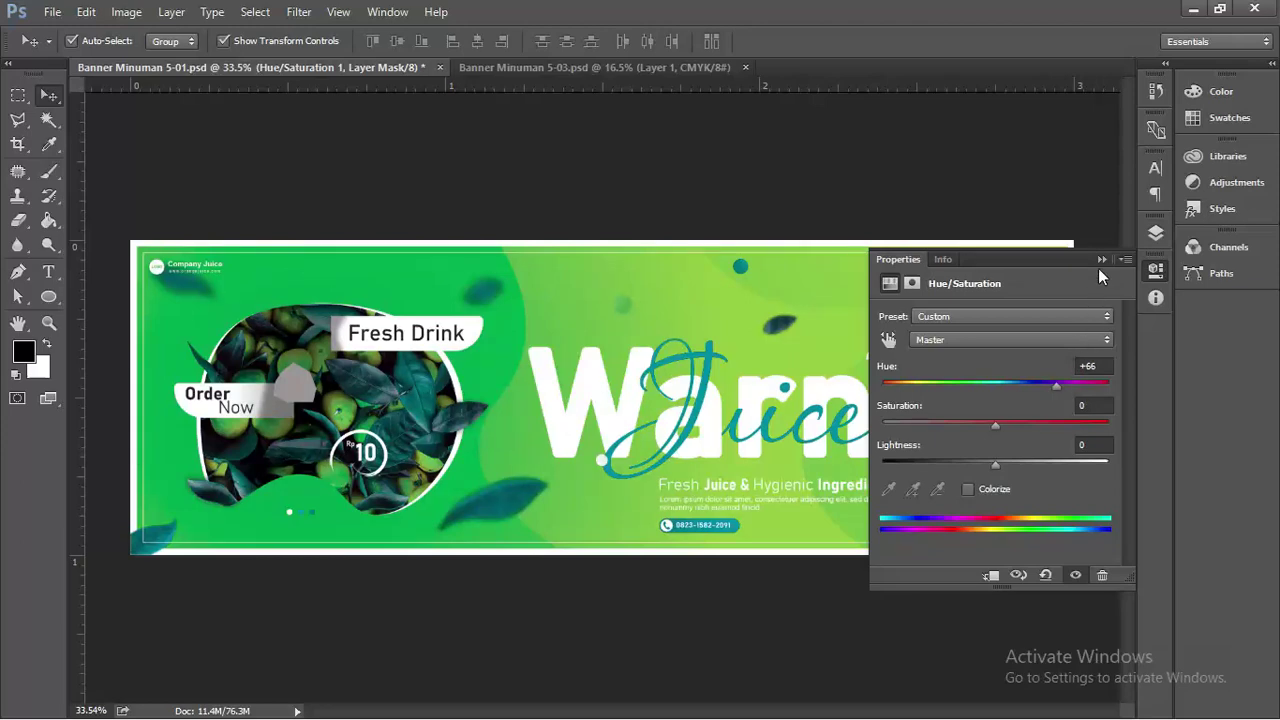
click(1101, 261)
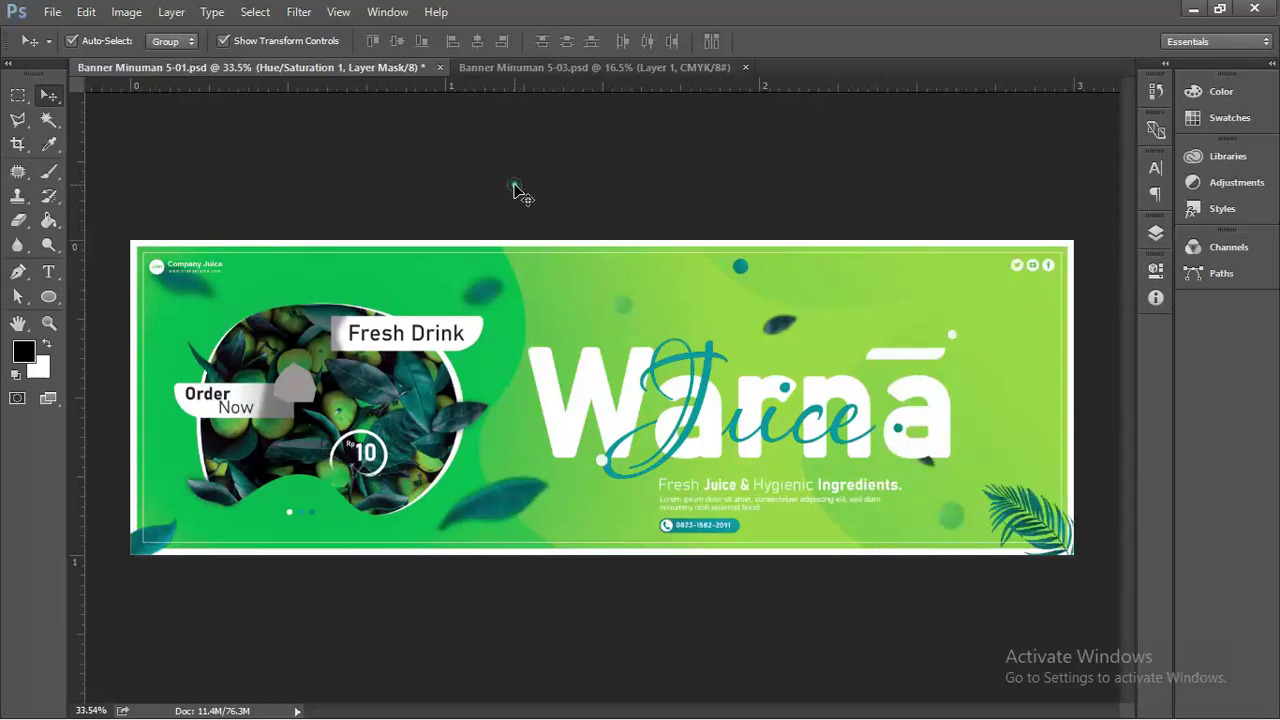
click(515, 190)
- Place the Asset 1 bottle image from the Banner Minuman 5 folder in File Explorer into the banner, over the fruit photo
key(alt+Tab)
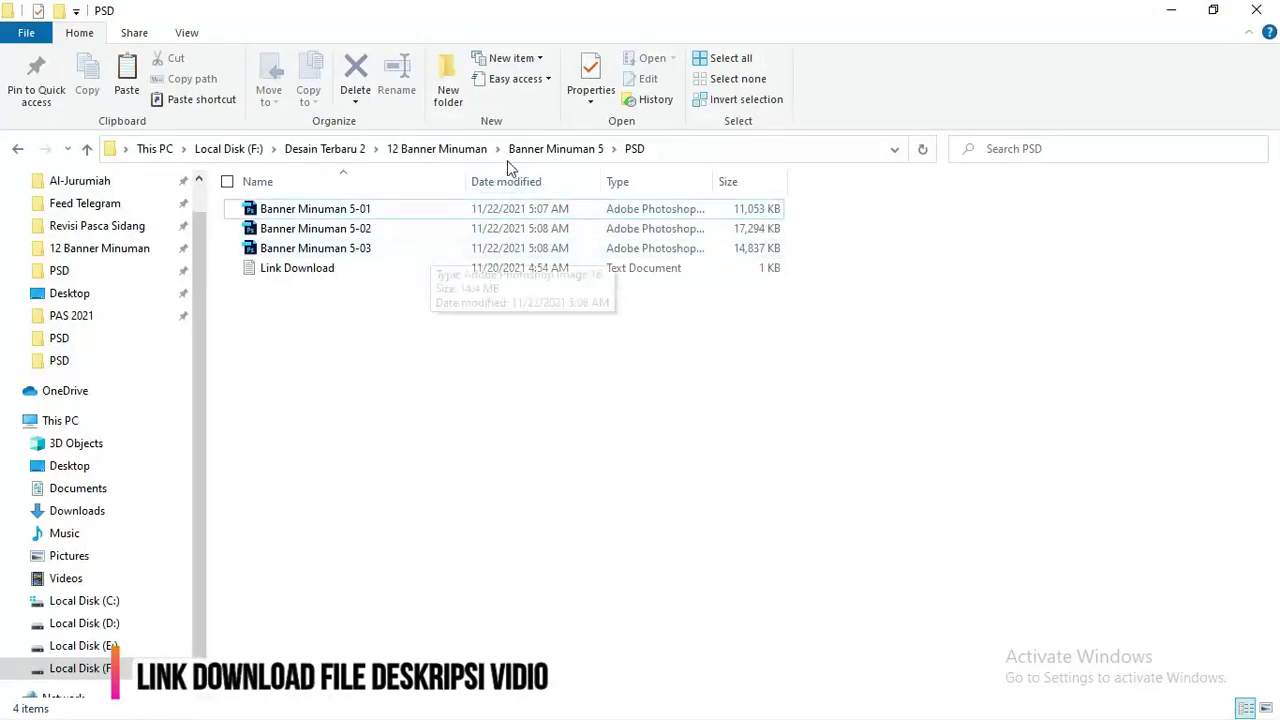
click(523, 148)
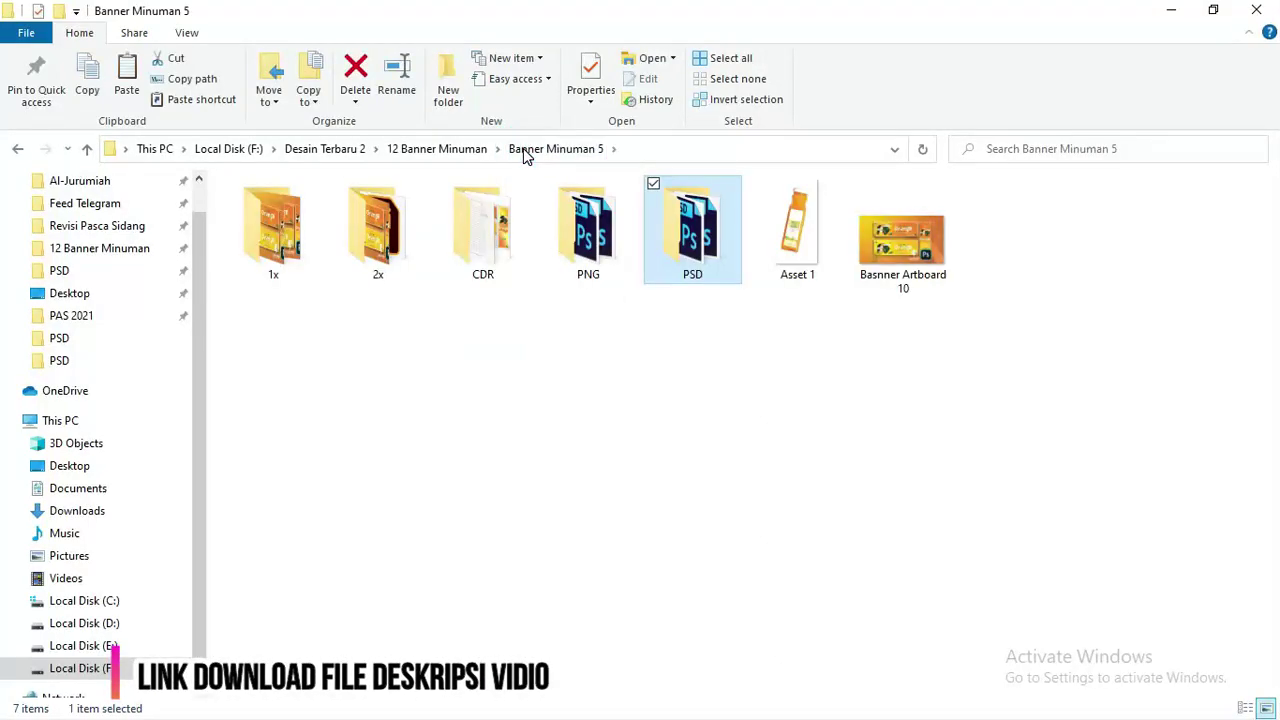
click(781, 392)
drag(810, 272, 468, 386)
key(alt+Tab)
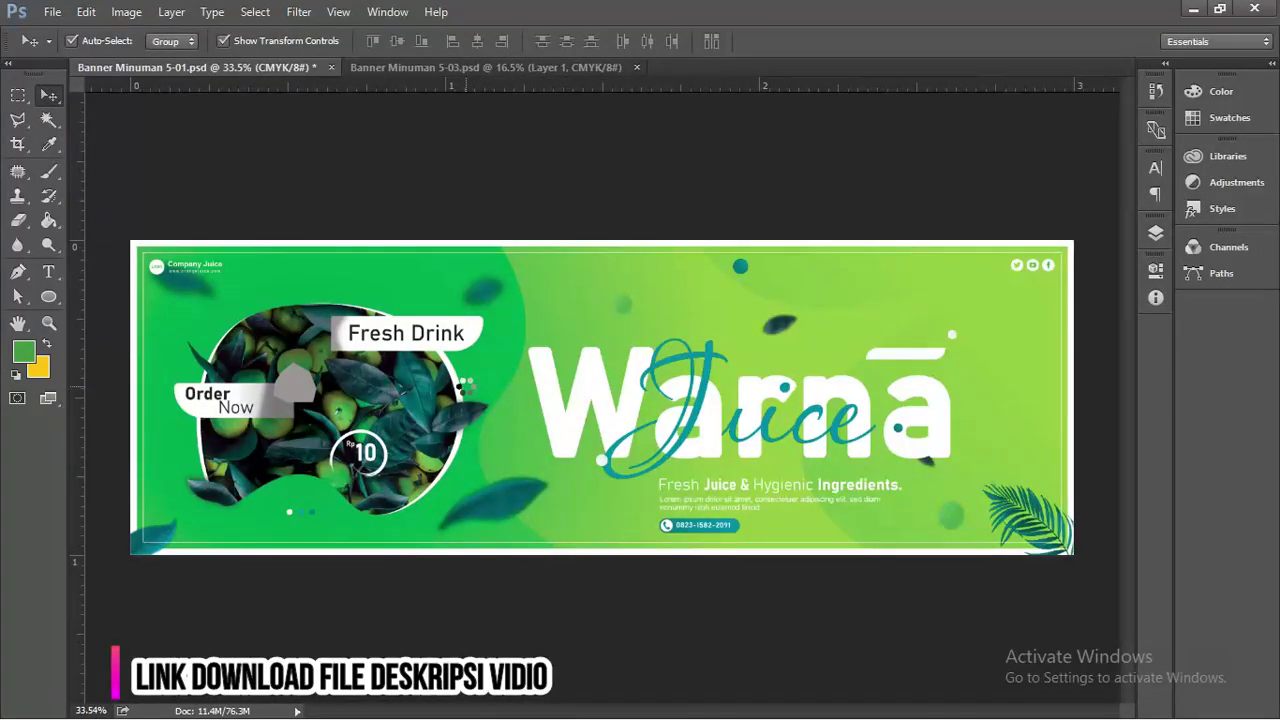
key(Return)
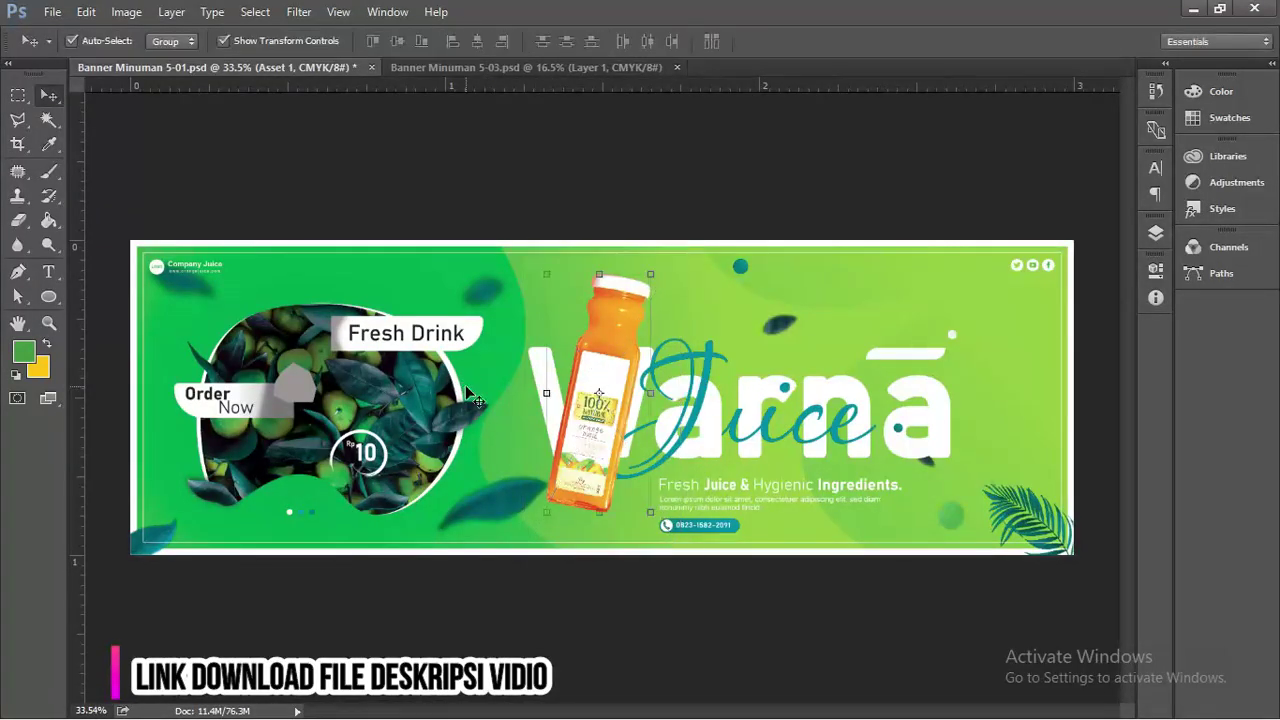
drag(615, 382, 330, 379)
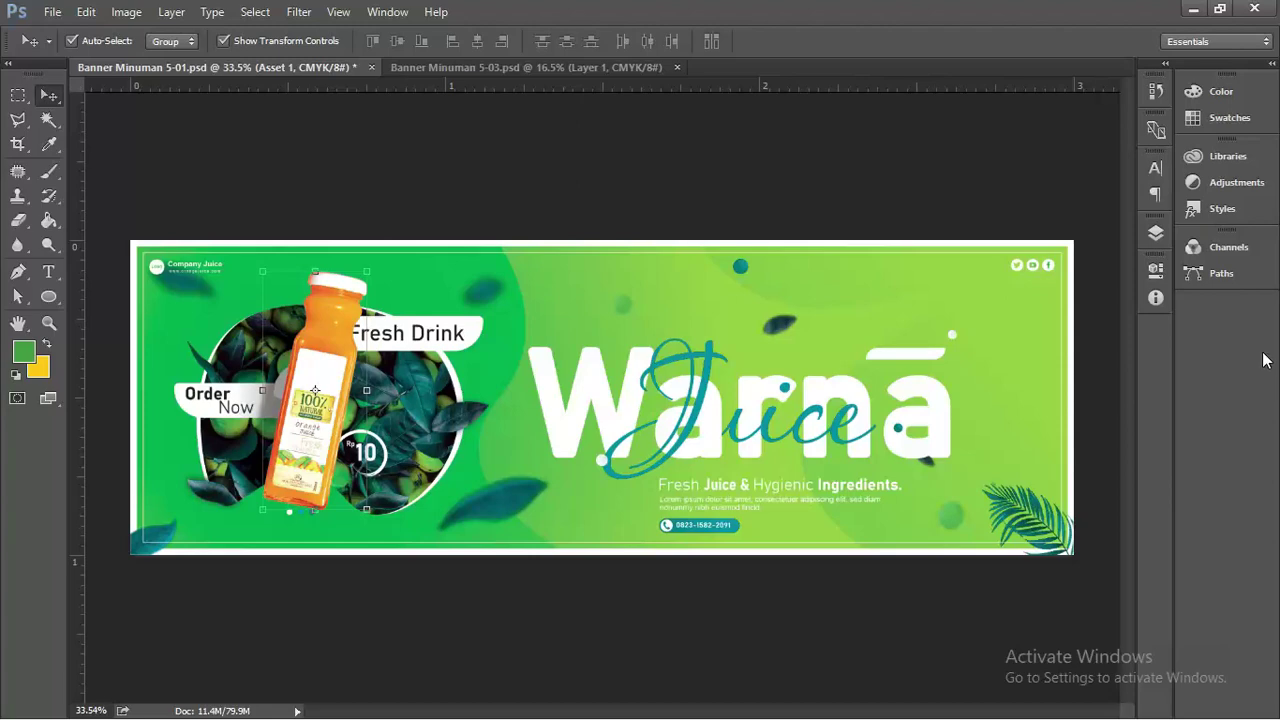
- Hide the Hue/Saturation 1 adjustment layer, keeping the Asset 1 bottle layer visible
click(1156, 233)
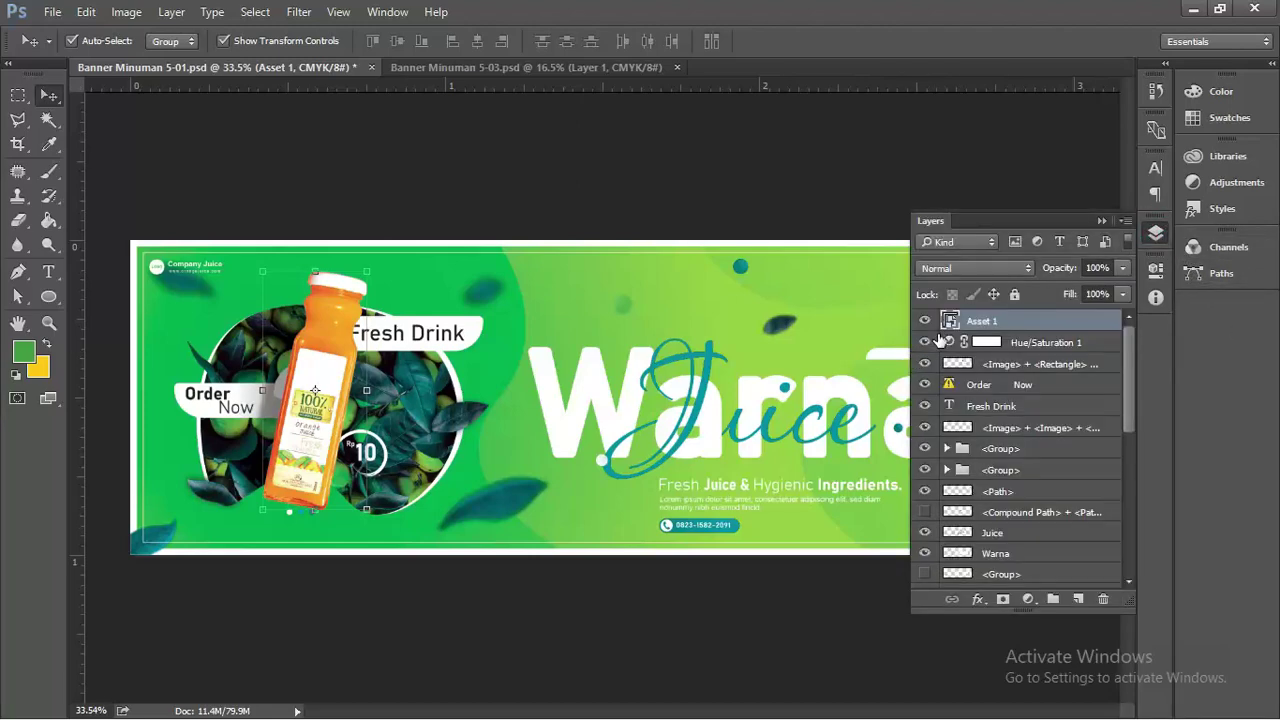
click(925, 321)
click(925, 321)
click(925, 342)
click(1104, 224)
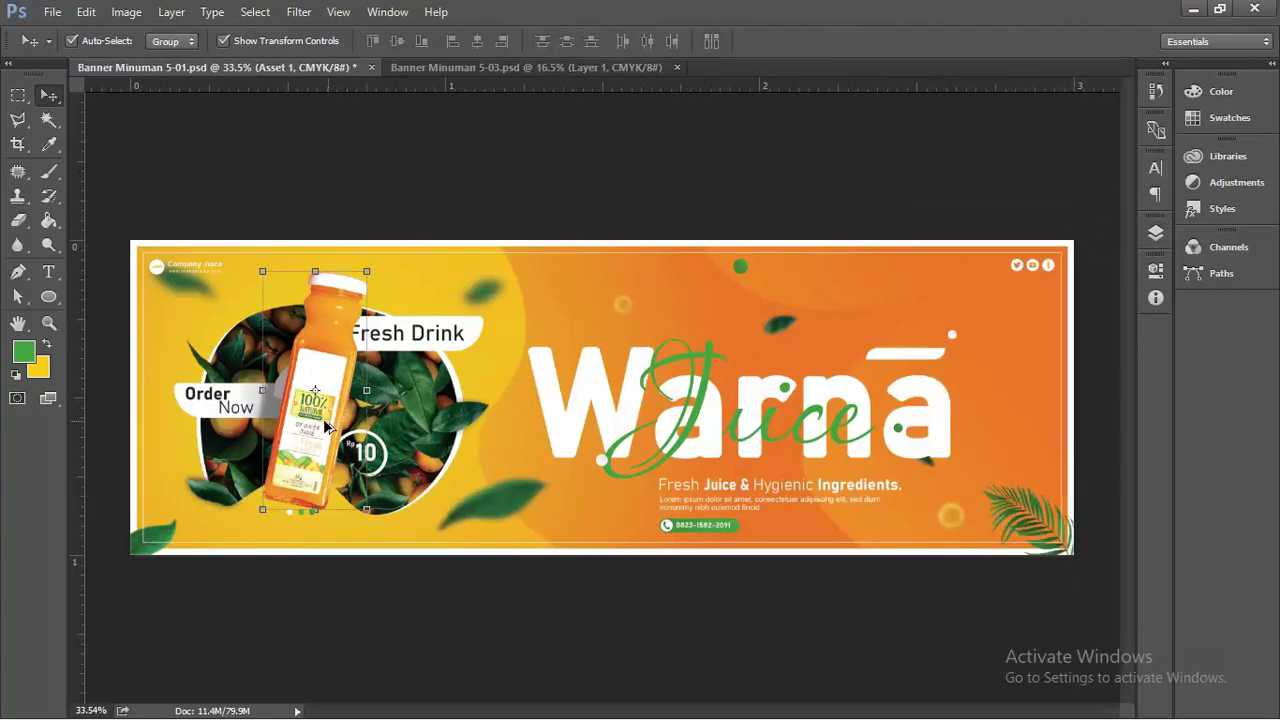
- Shift the juice bottle slightly to the left over the fruit photo, clear of the "Fresh Drink" text
scroll(325, 427, up, 4)
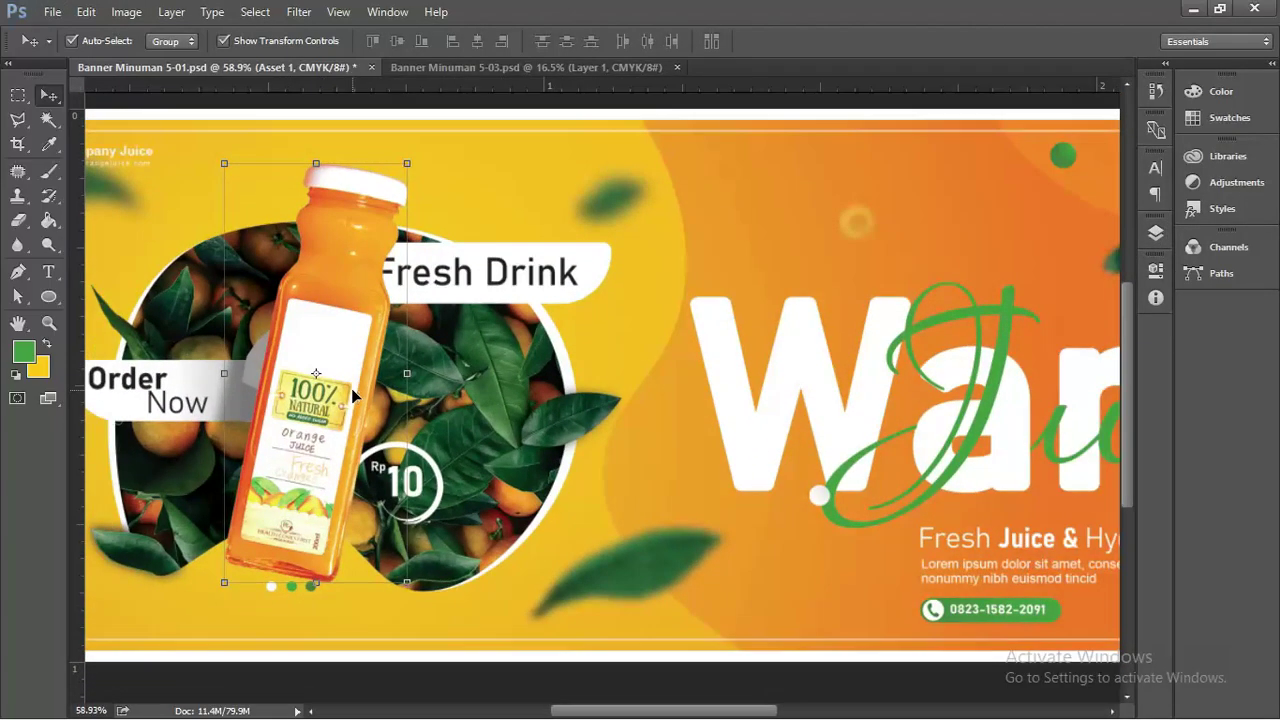
drag(458, 350, 516, 380)
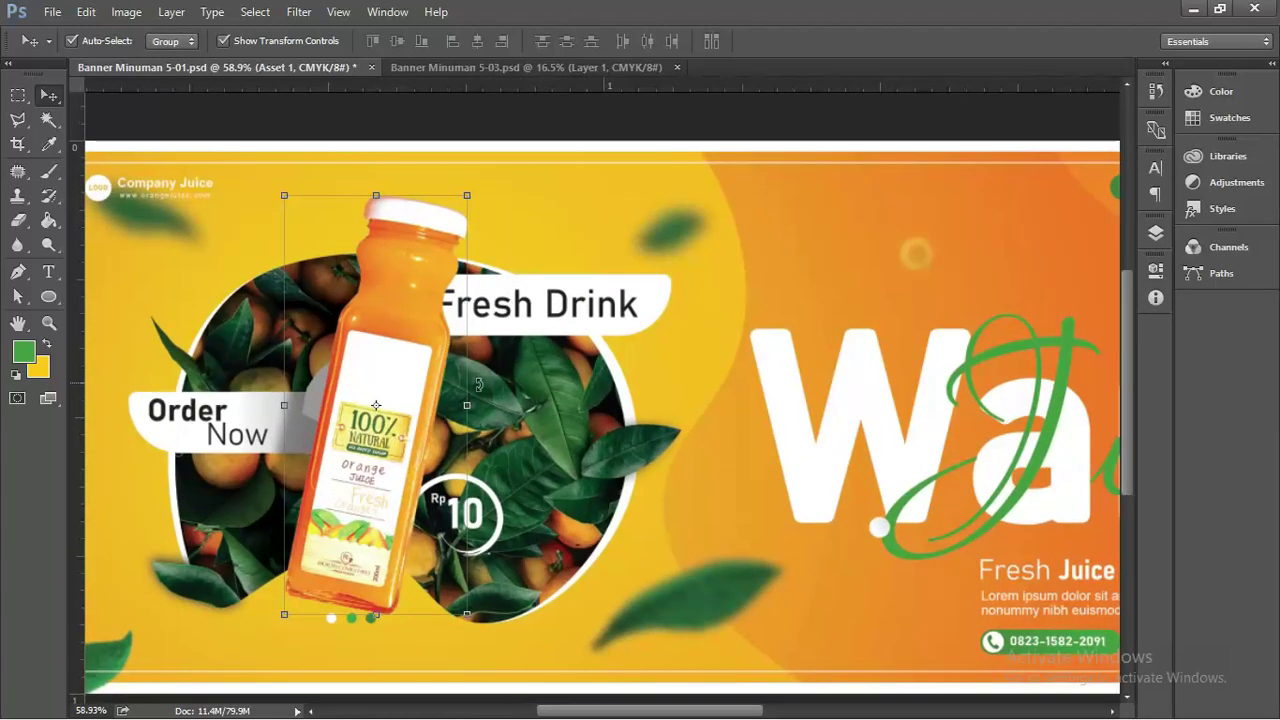
drag(432, 376, 397, 305)
scroll(416, 425, down, 1)
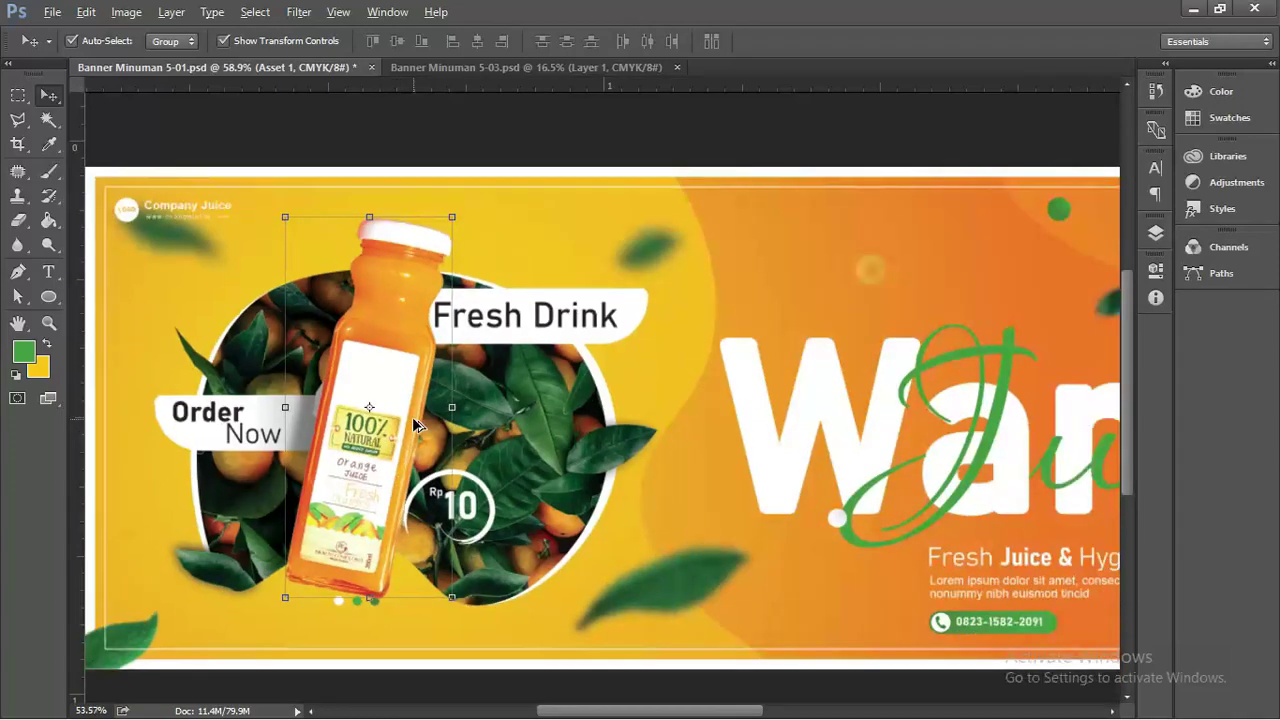
scroll(420, 490, up, 1)
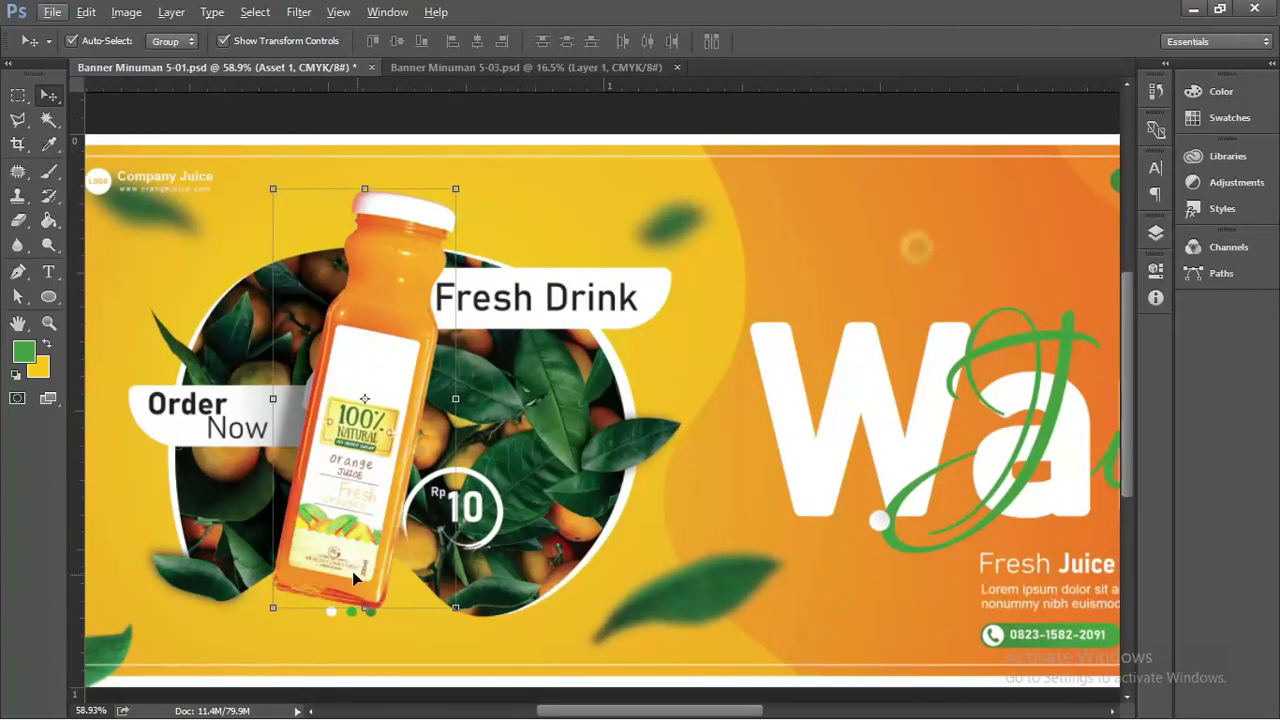
scroll(312, 550, up, 2)
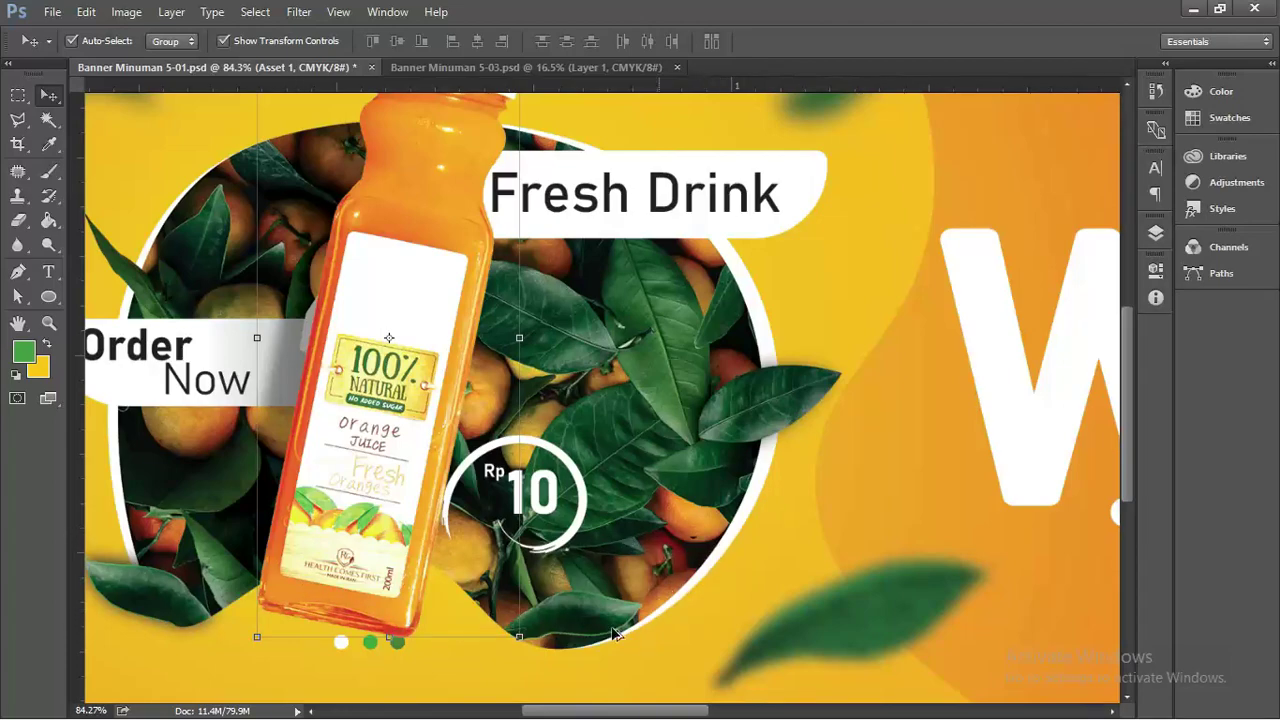
scroll(740, 500, down, 2)
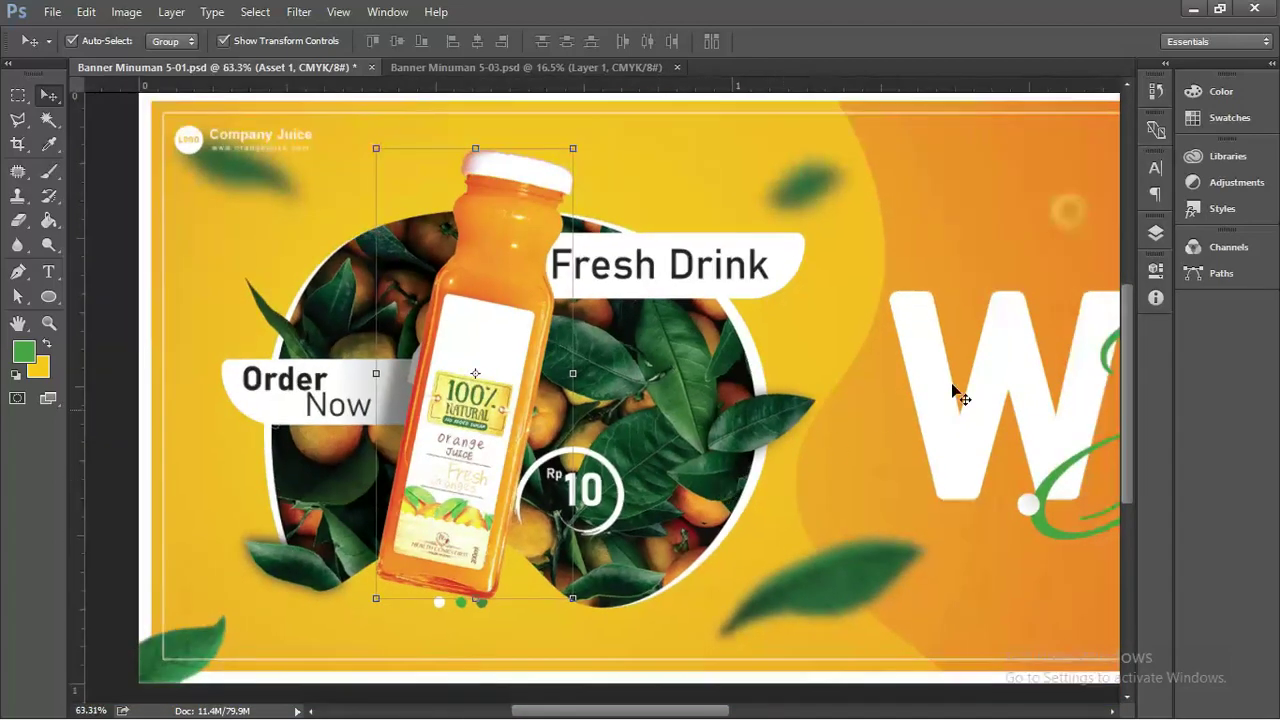
drag(760, 463, 773, 468)
key(ctrl+z)
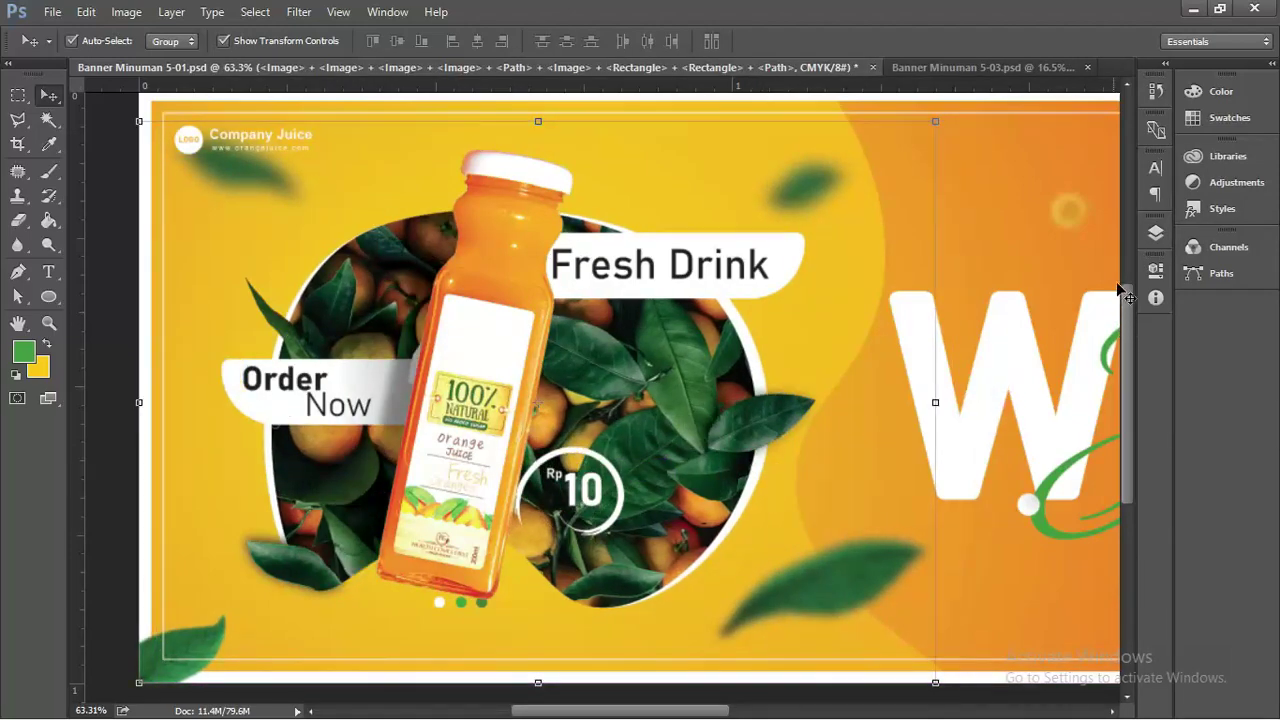
- Identify the merged fruit-photo shape layer by toggling its visibility, and load its outline as a selection
click(1155, 233)
scroll(1040, 522, down, 6)
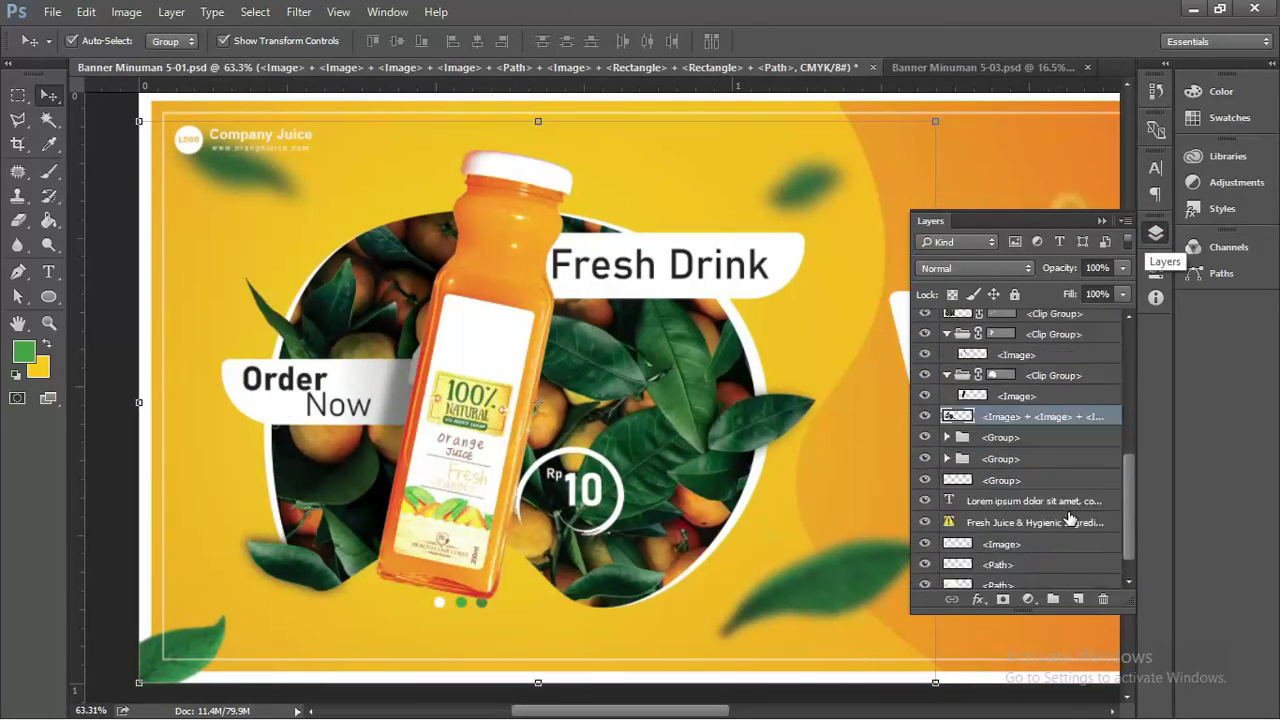
click(925, 417)
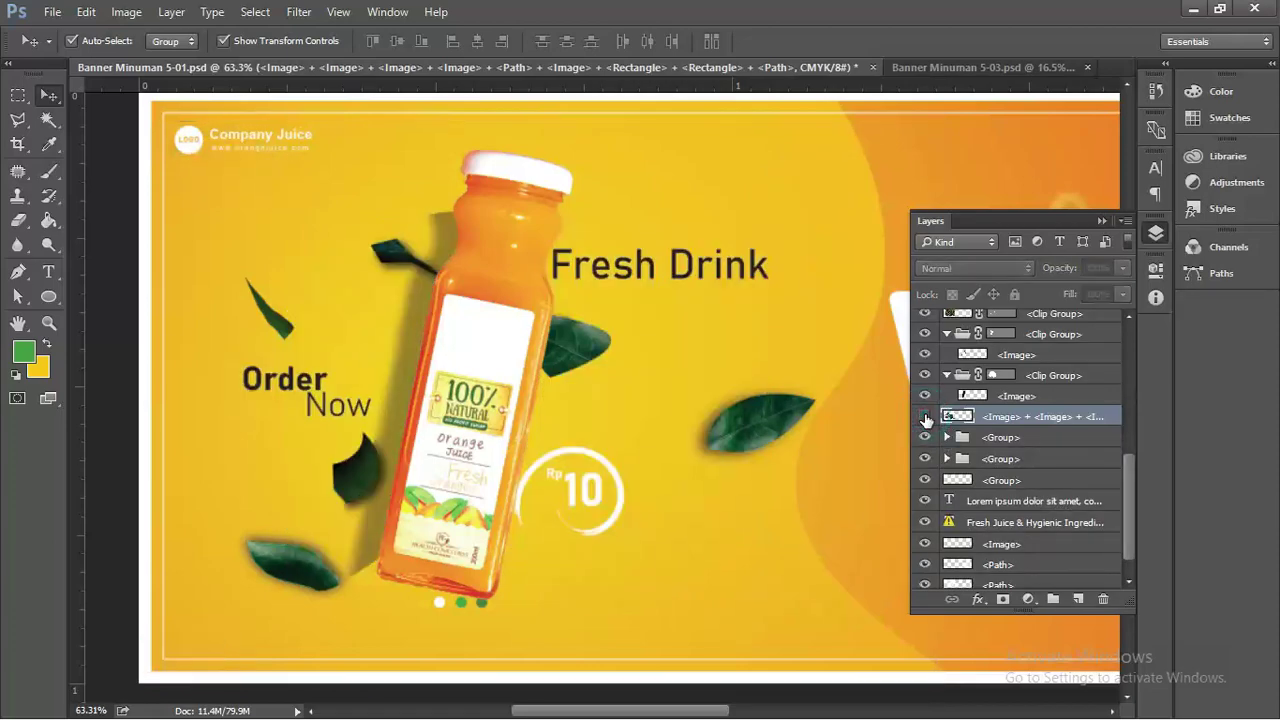
click(925, 417)
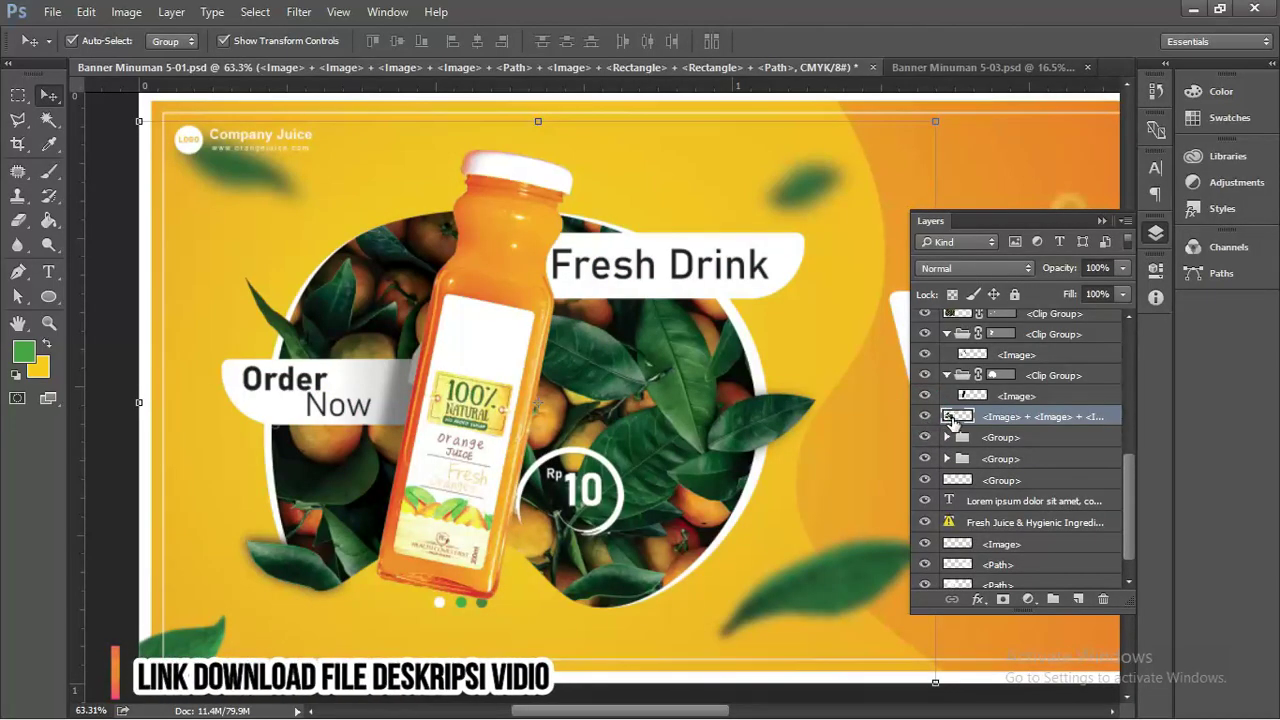
key(ctrl)
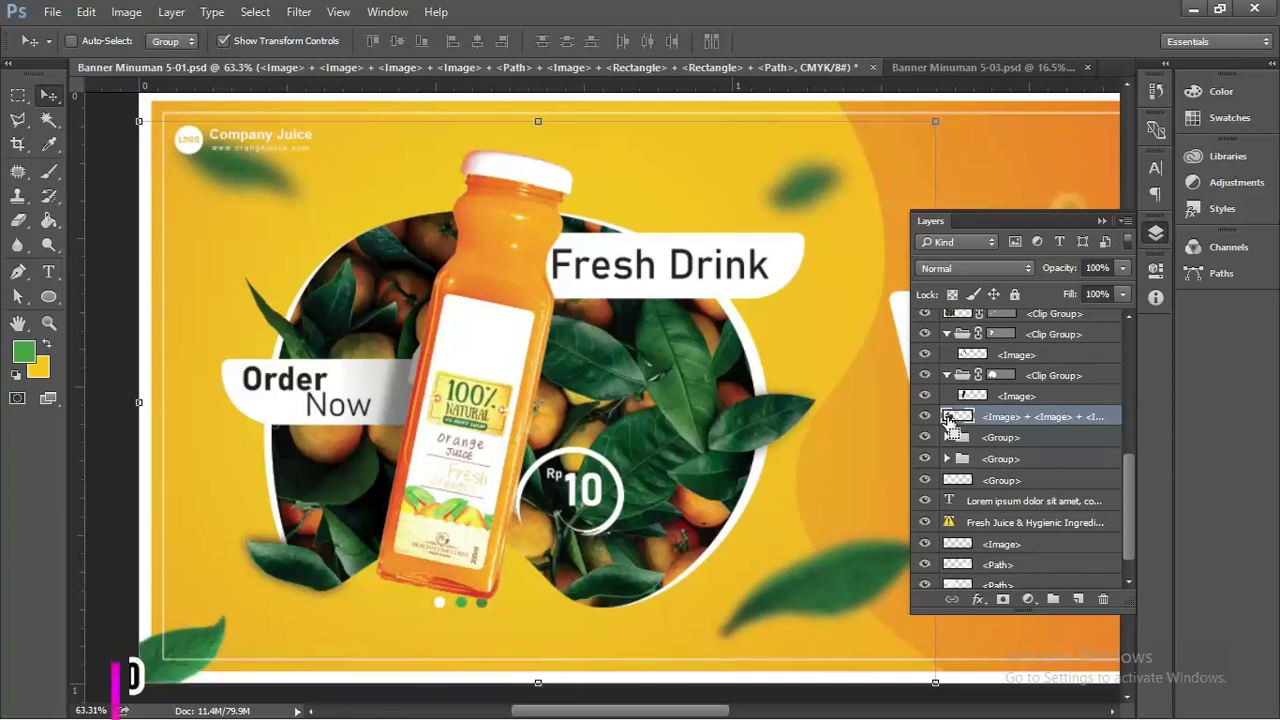
ctrl+click(955, 417)
scroll(439, 587, left, 2)
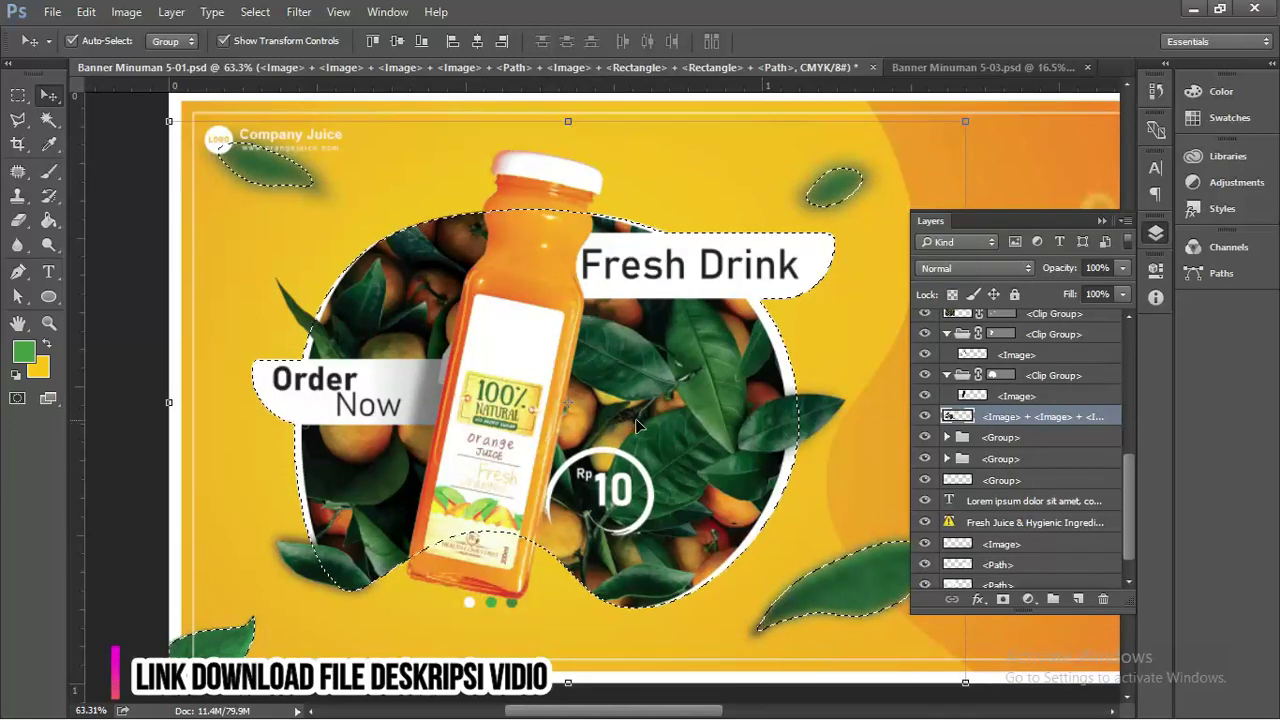
scroll(635, 417, up, 3)
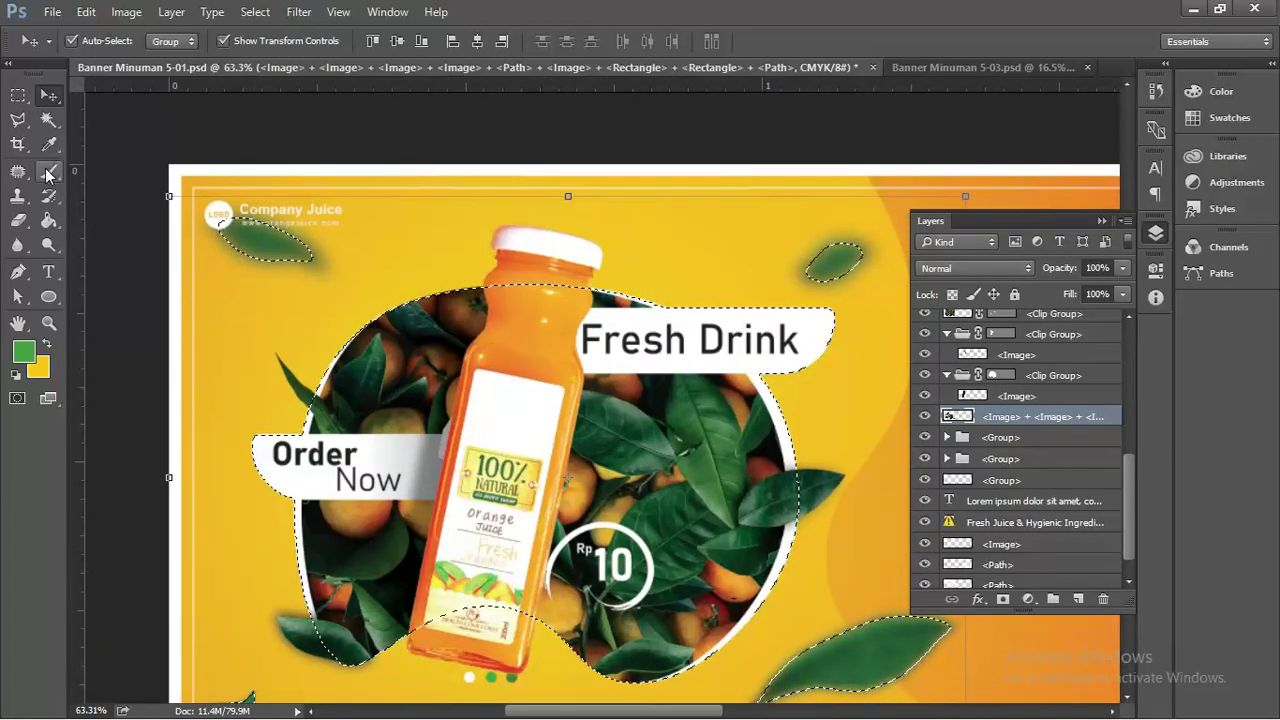
- Add a polygonal lasso area around the bottle's neck and cap to the current selection, with 0 px feather
click(18, 118)
right_click(16, 122)
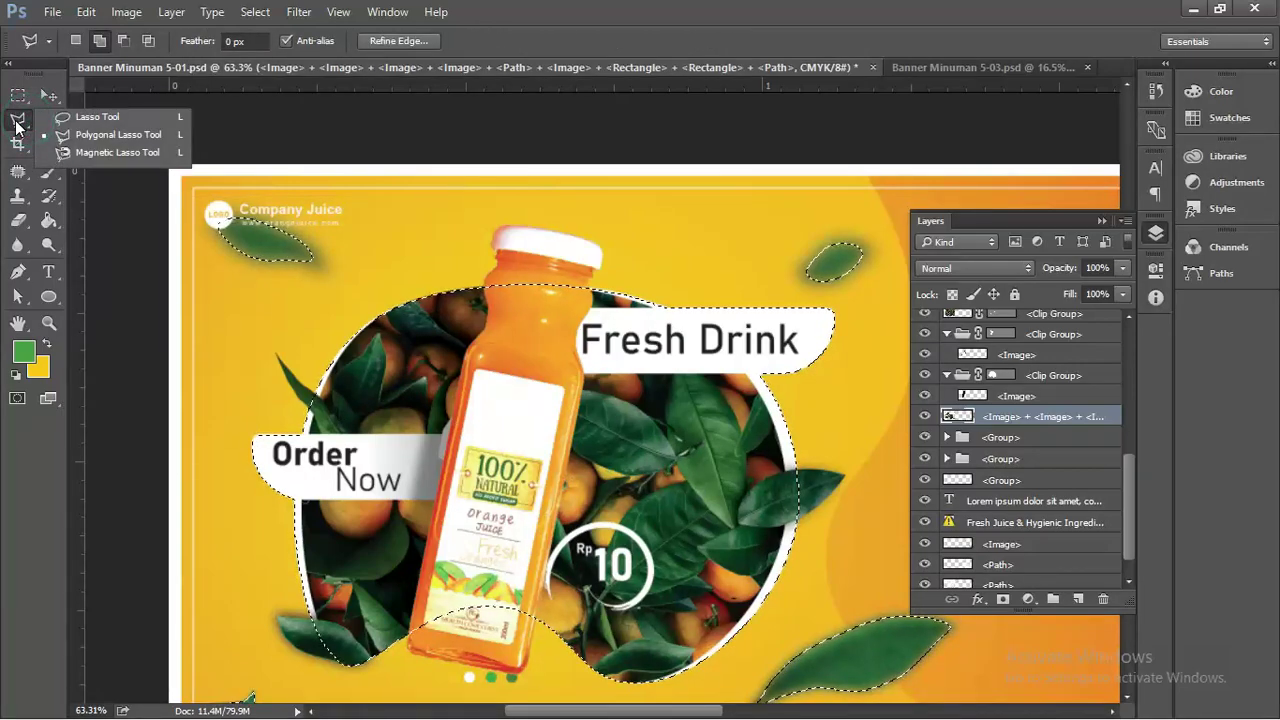
click(20, 128)
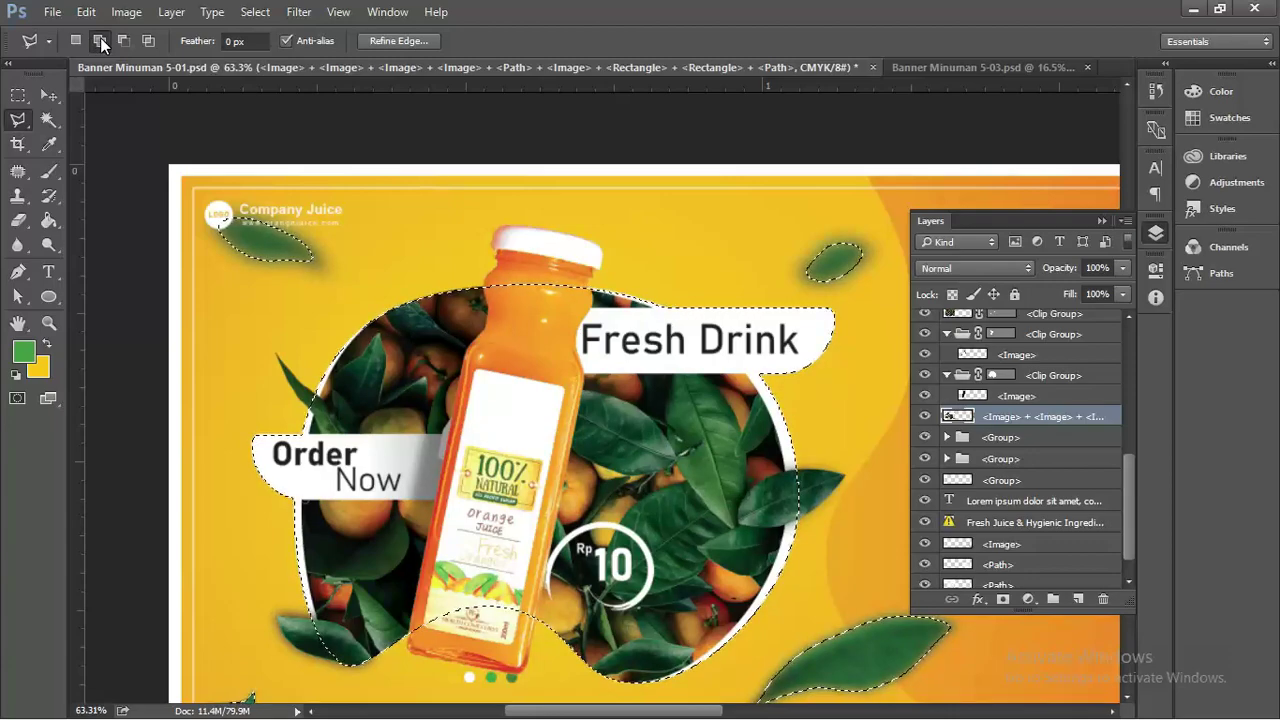
click(404, 342)
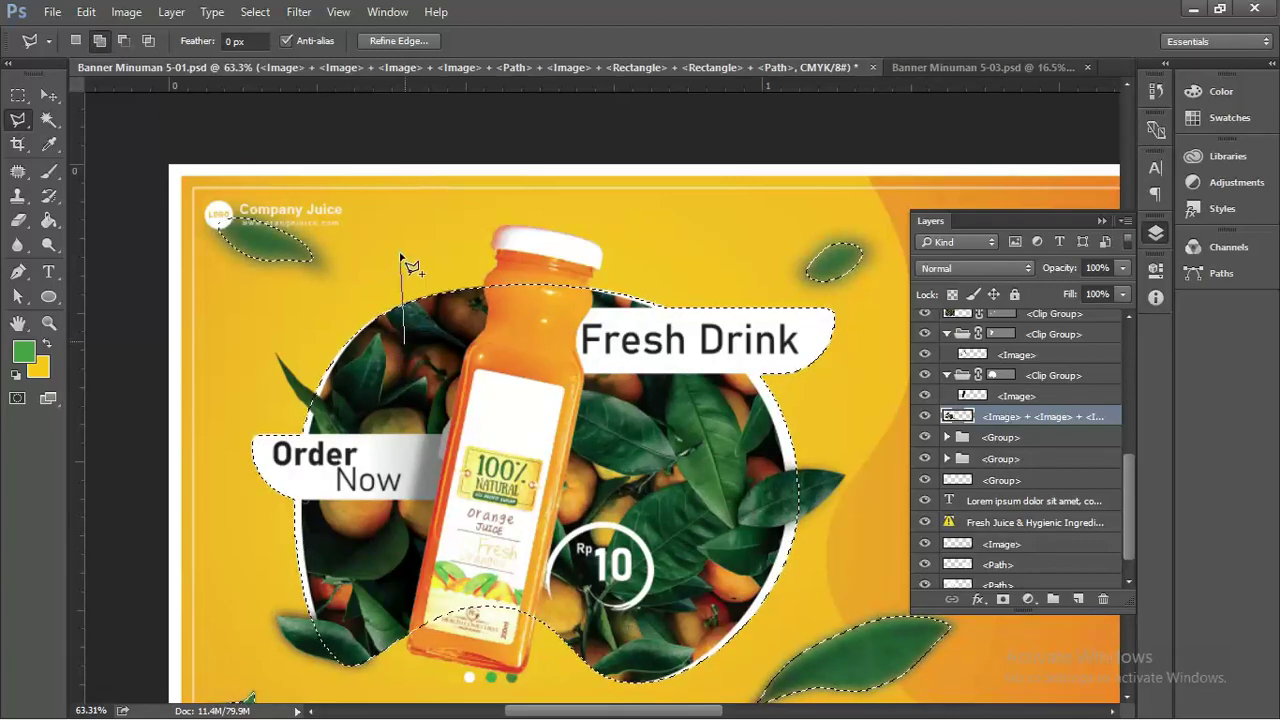
click(401, 250)
click(478, 188)
click(653, 198)
click(649, 393)
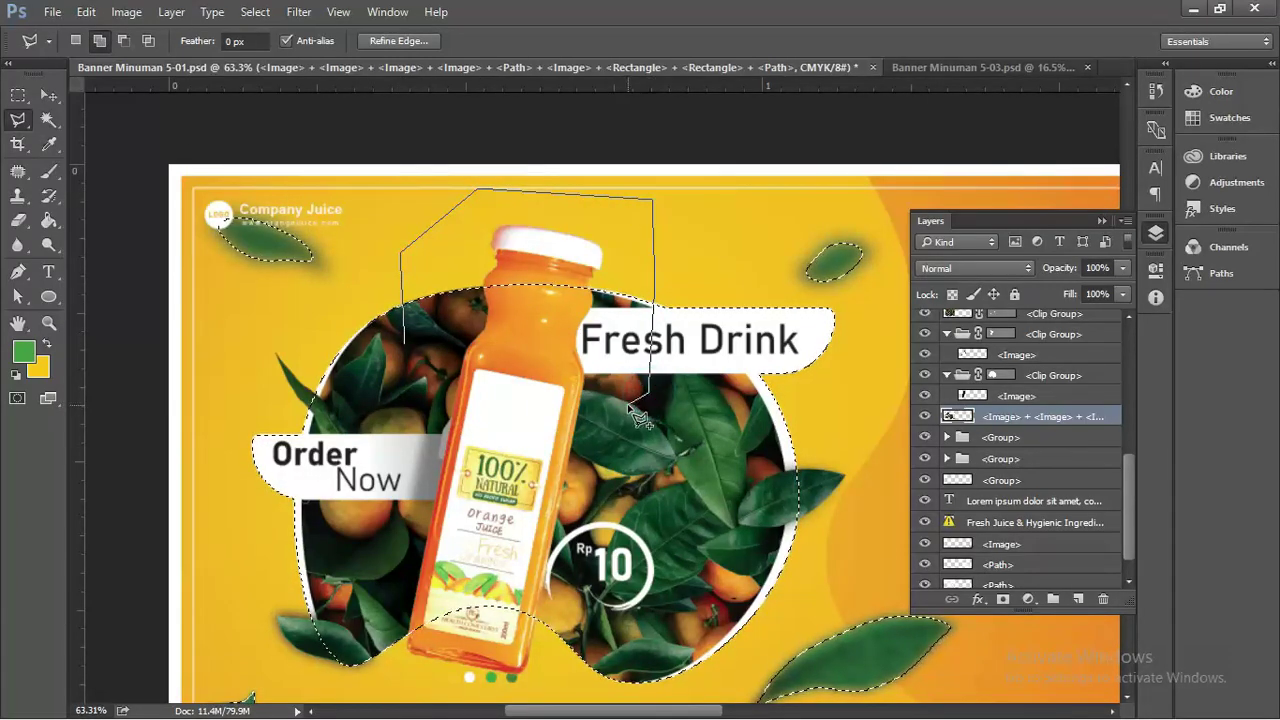
click(404, 342)
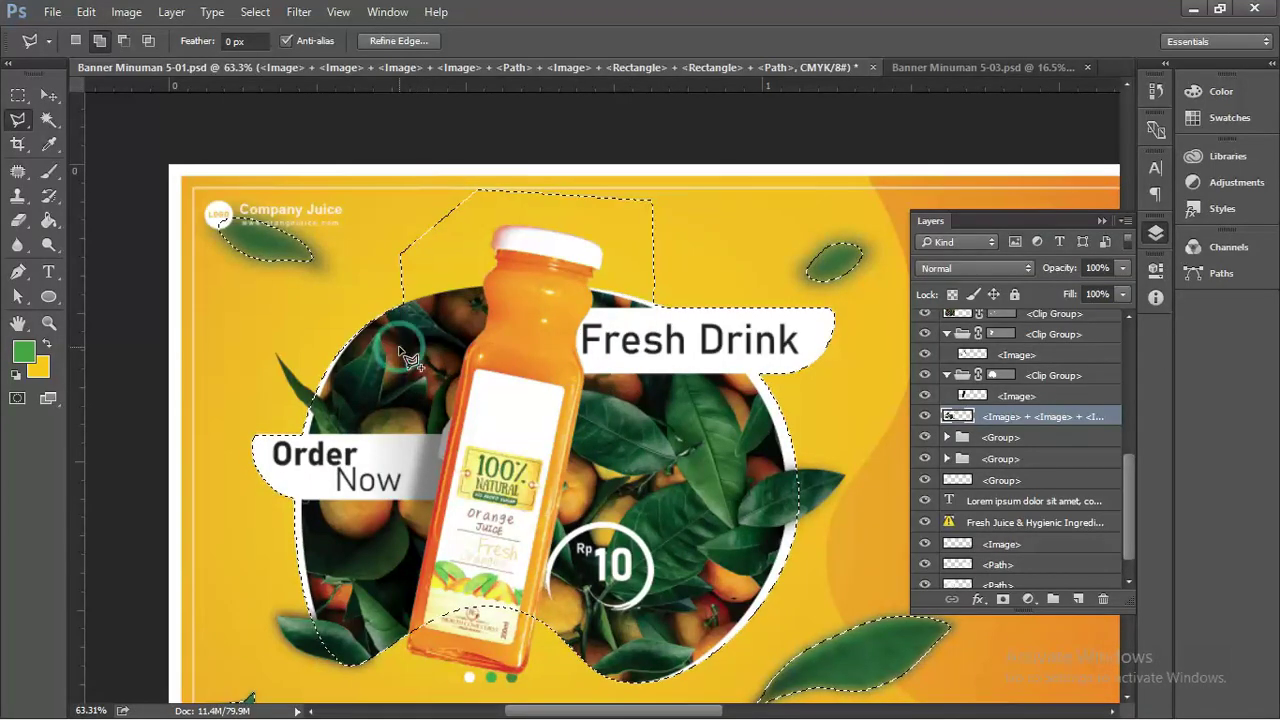
scroll(519, 290, down, 2)
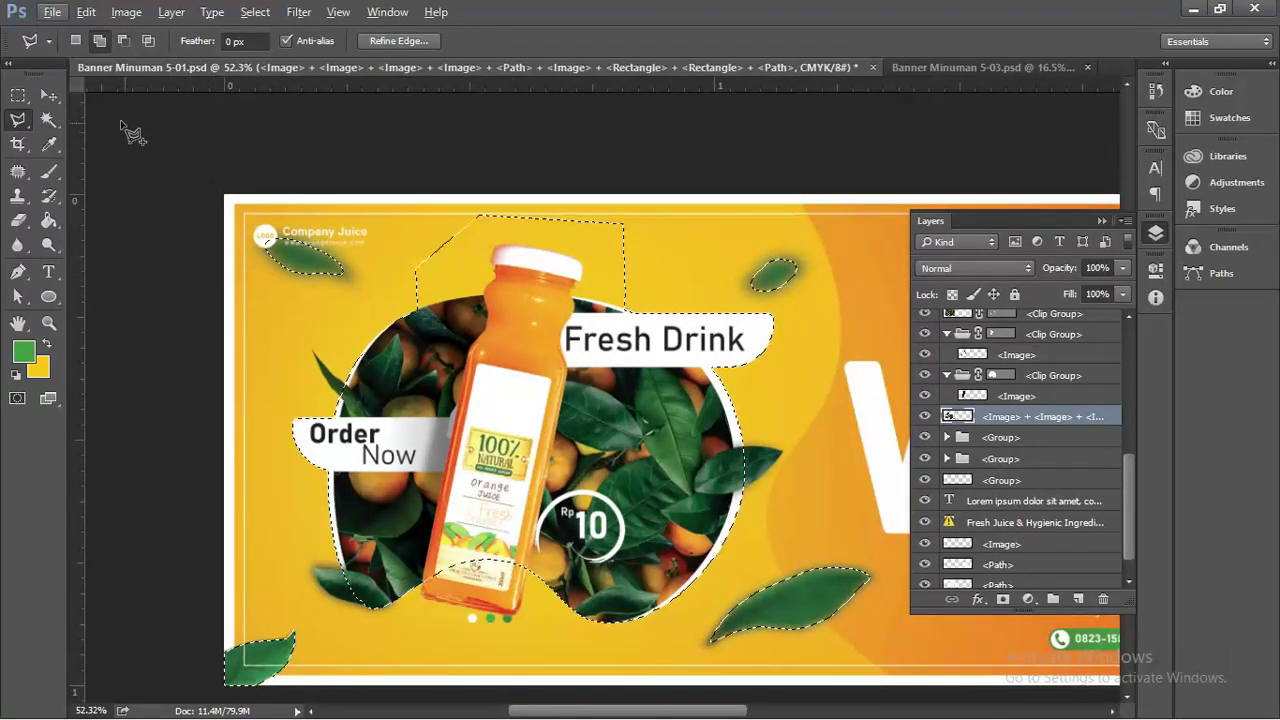
click(50, 96)
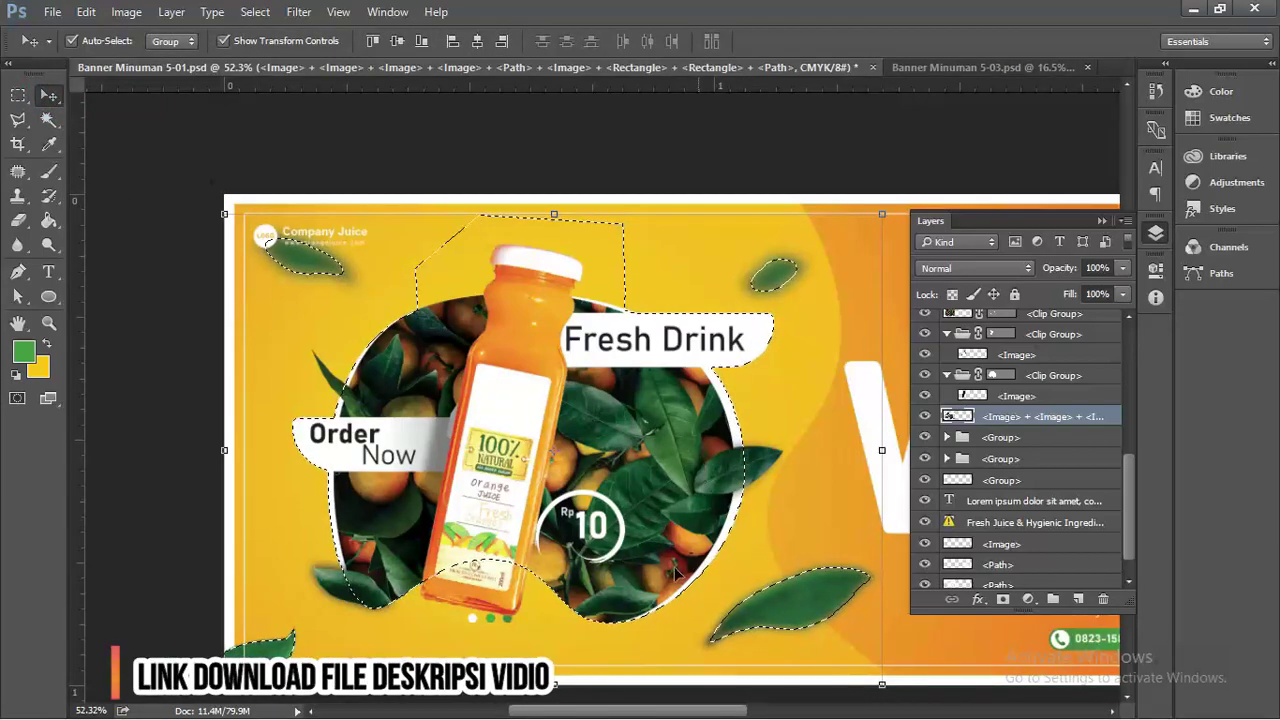
click(1003, 599)
key(ctrl+z)
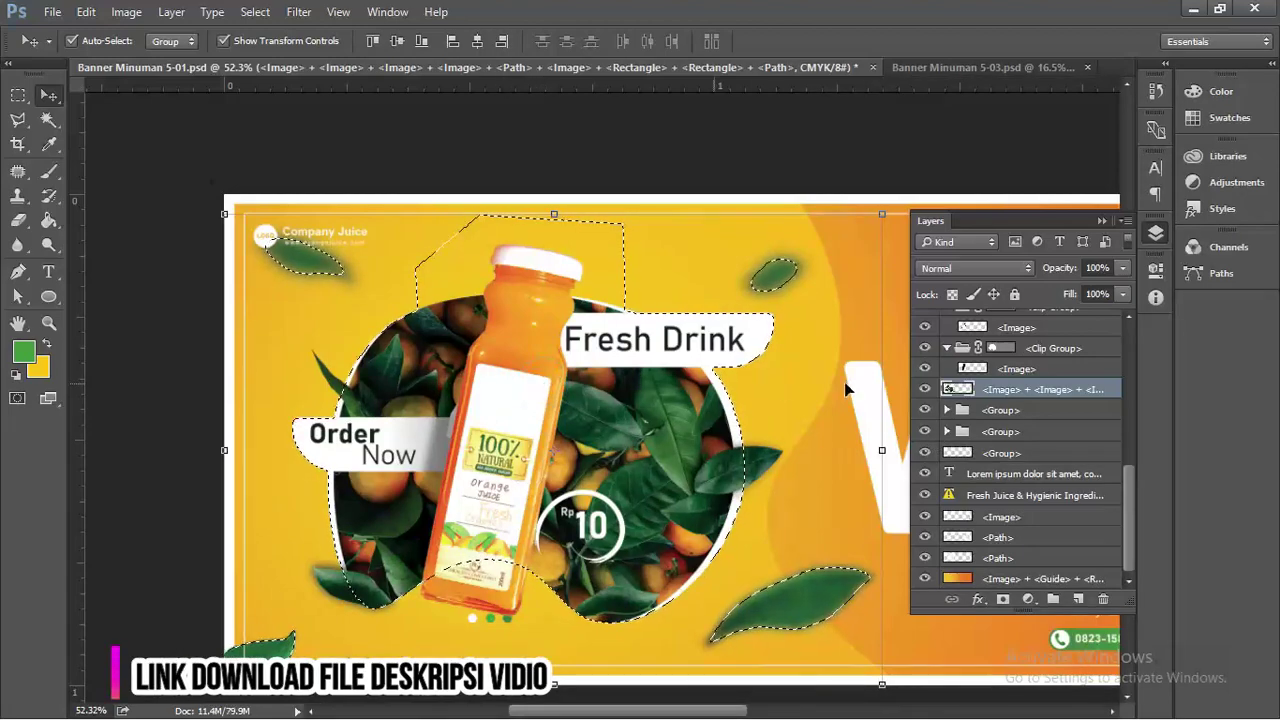
- Mask the Asset 1 bottle layer with the current selection so its base is cut off along the fruit shape's curve, and deselect the layer
drag(1126, 502, 1132, 351)
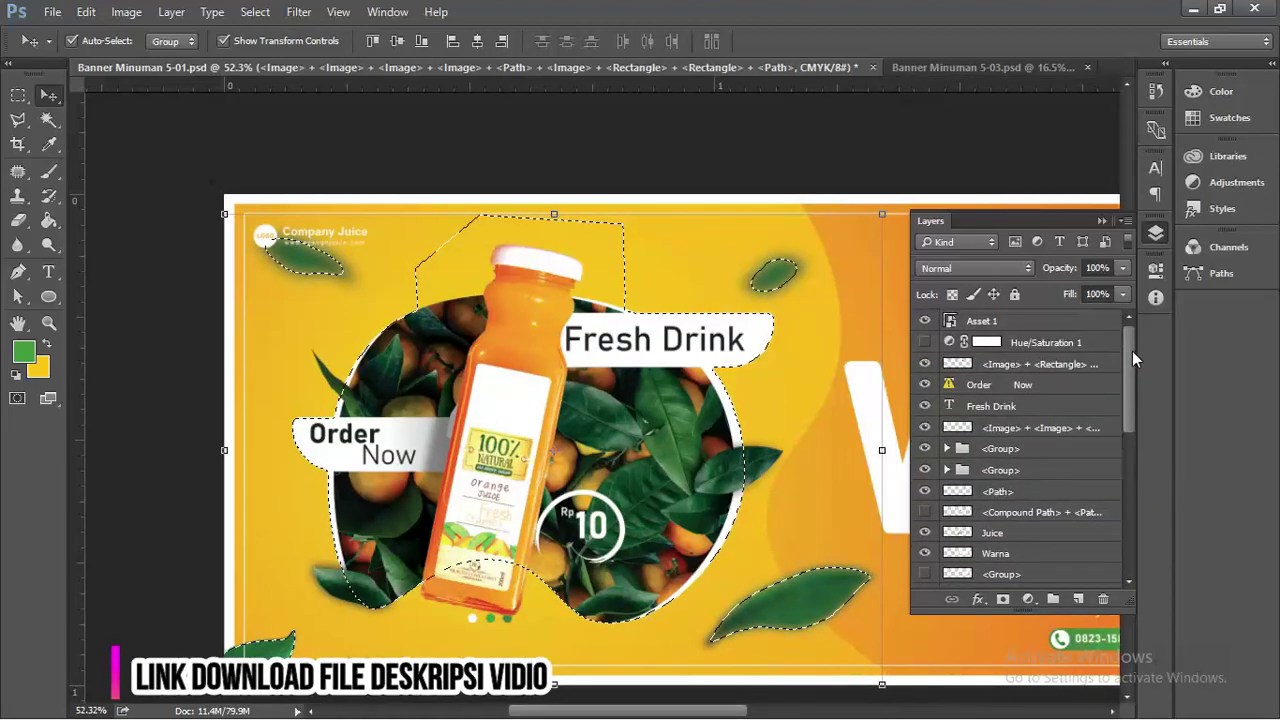
click(1016, 324)
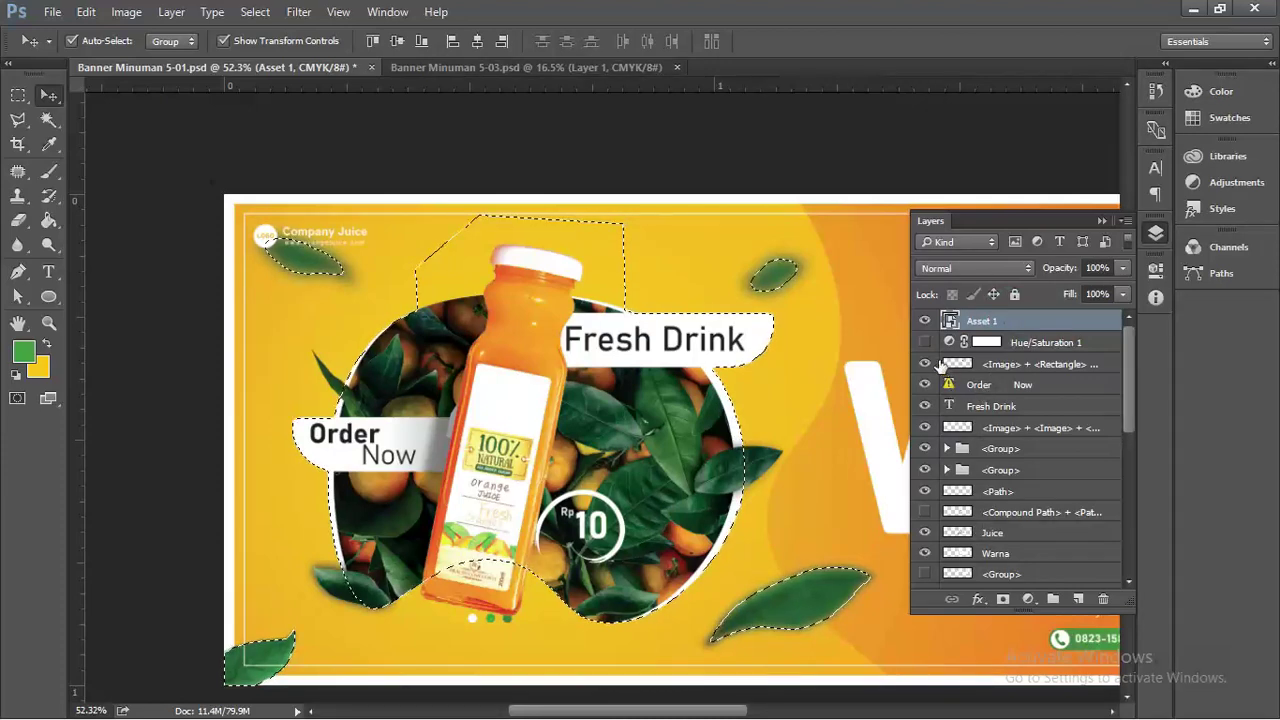
click(924, 320)
click(924, 320)
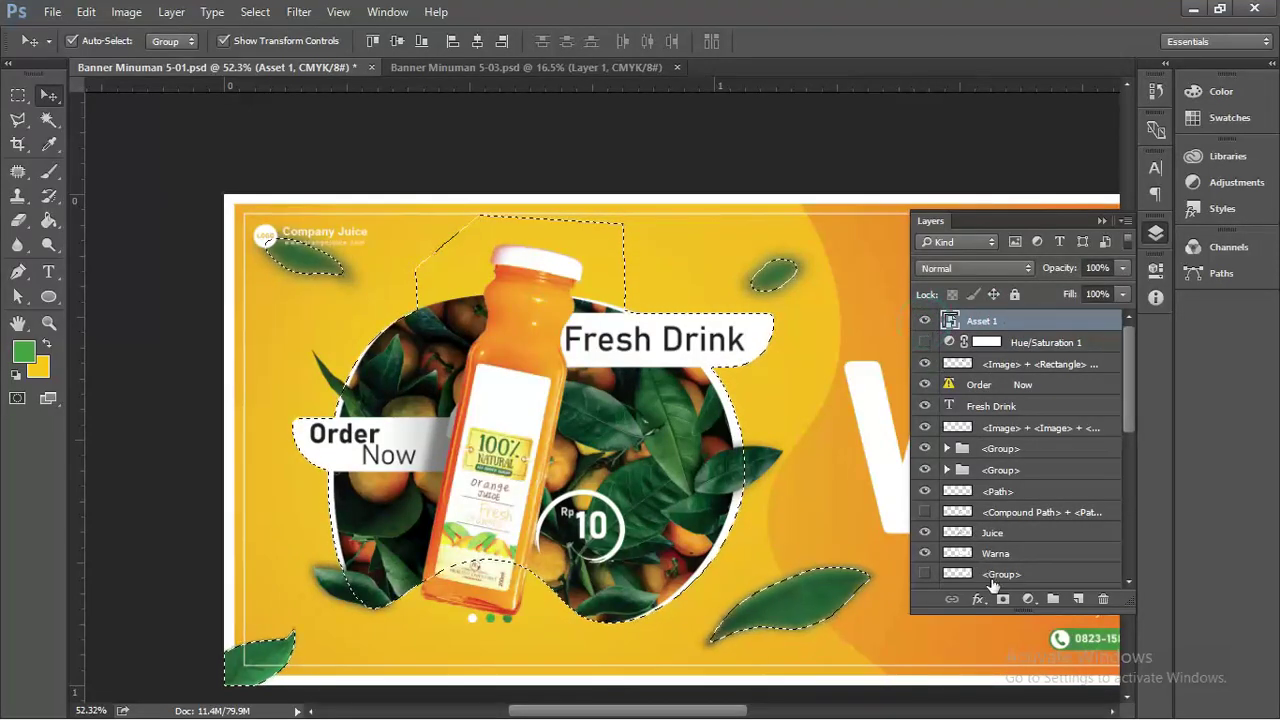
click(1004, 599)
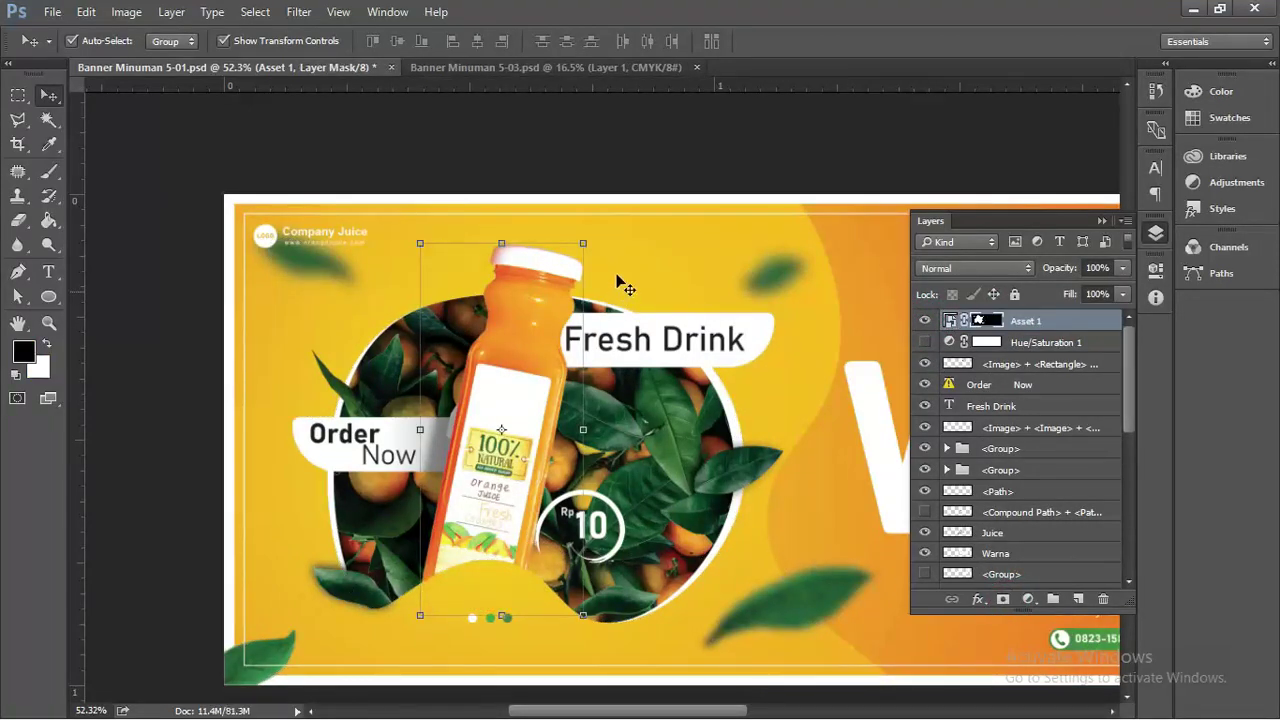
click(629, 185)
- Examine the masked bottle and the full banner, comparing it with the vertical Banner Minuman 5-03.psd
scroll(505, 481, up, 5)
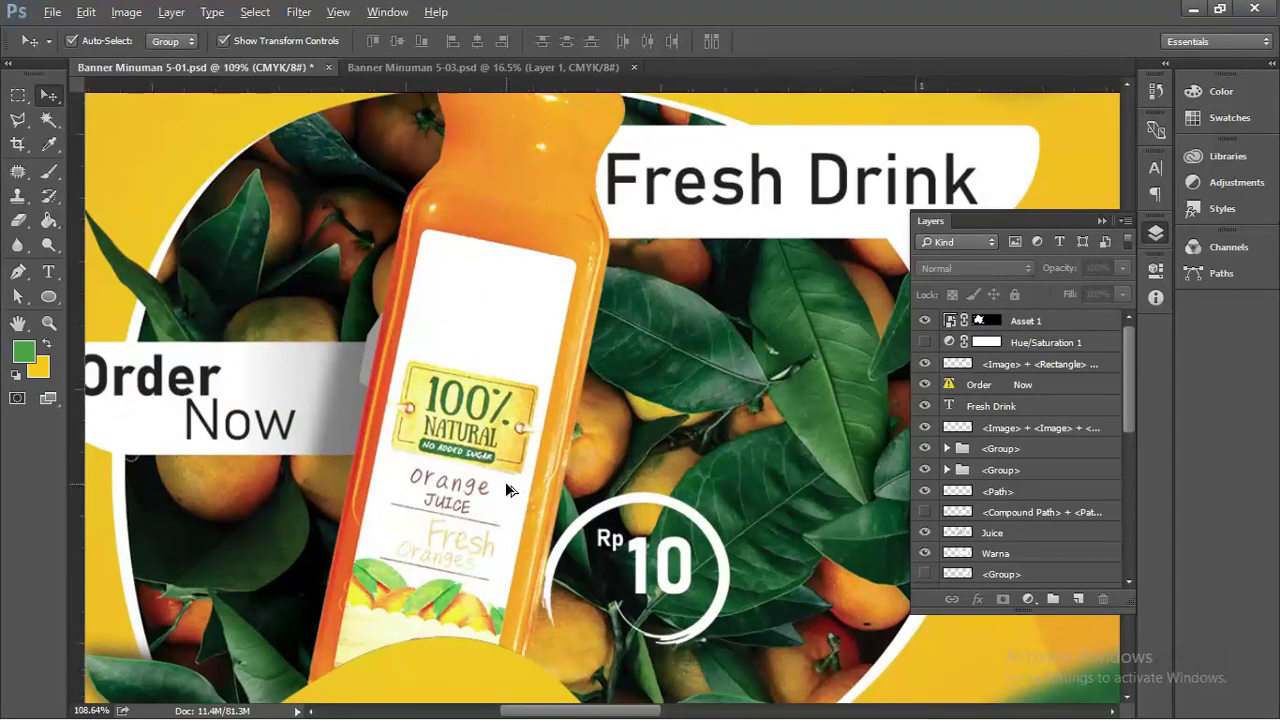
scroll(505, 481, down, 3)
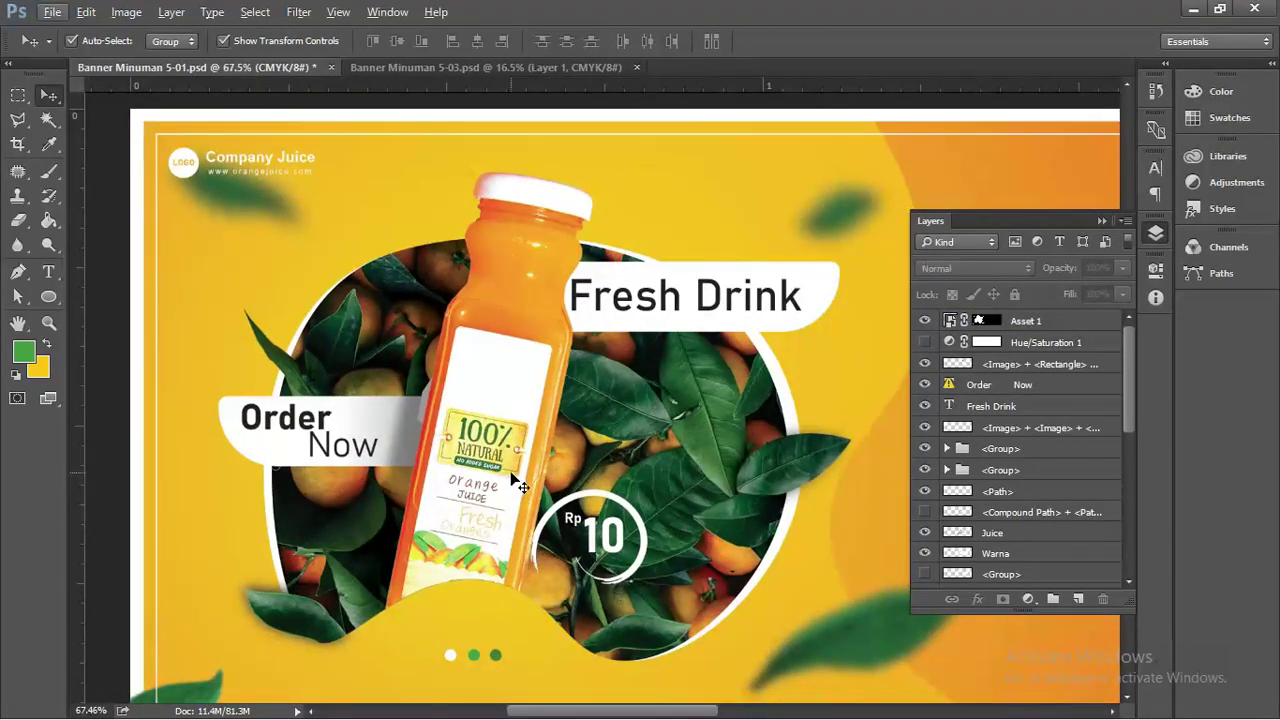
scroll(520, 485, down, 2)
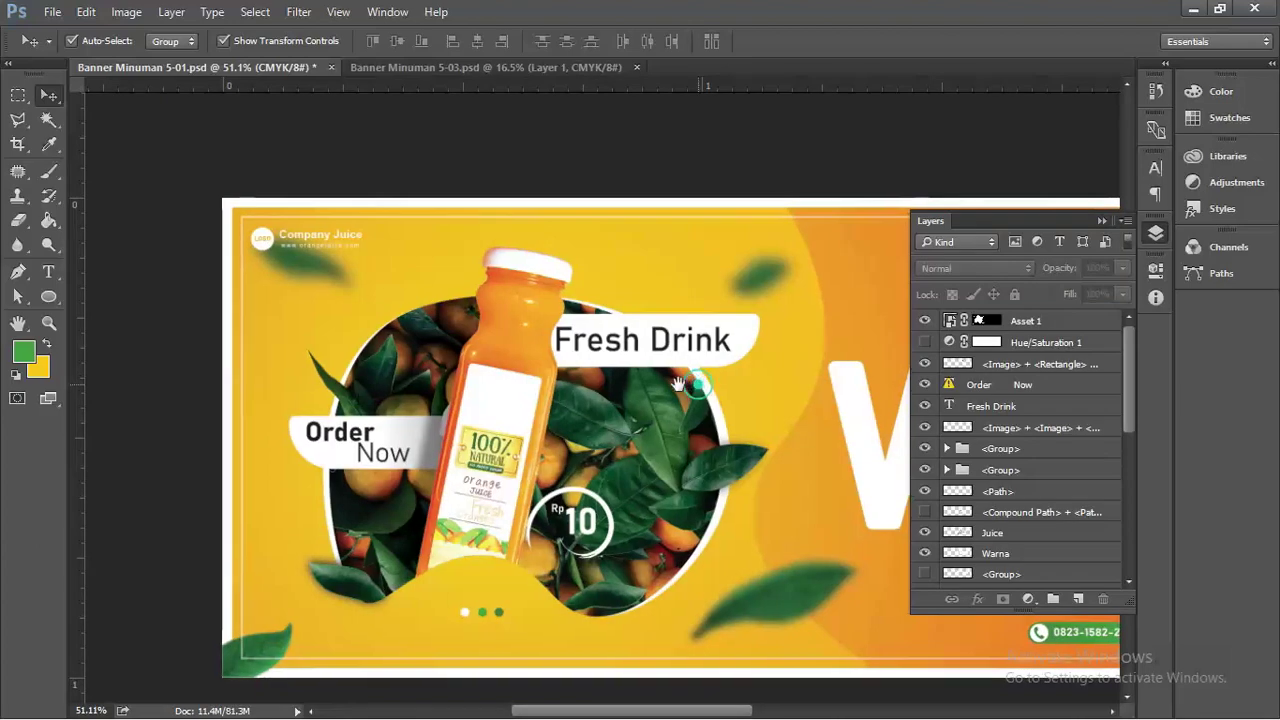
scroll(568, 352, up, 1)
click(1102, 220)
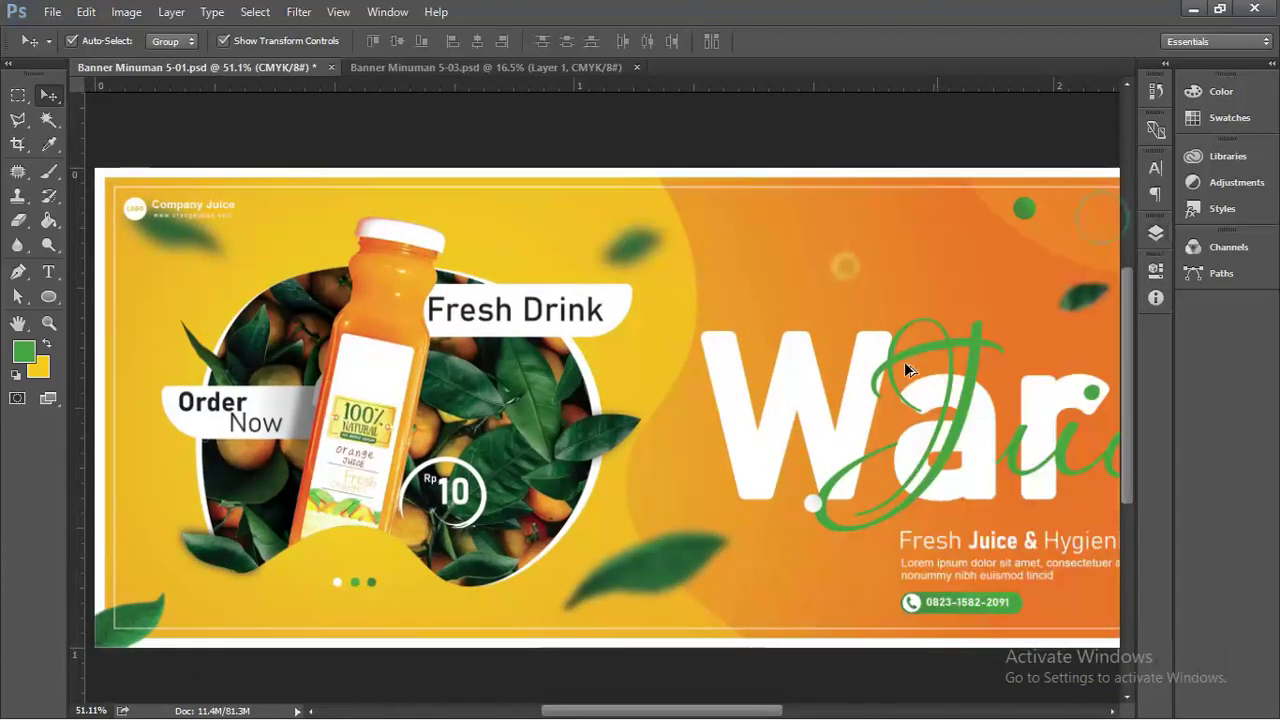
scroll(904, 361, down, 2)
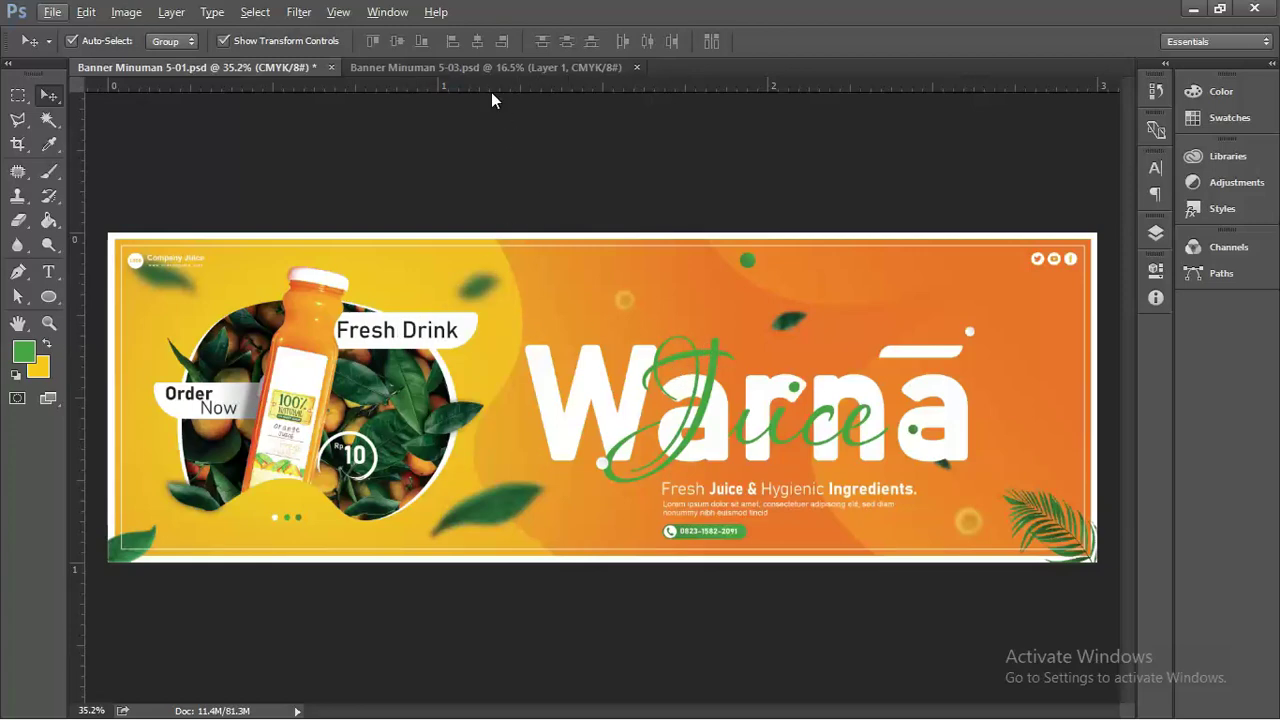
click(478, 66)
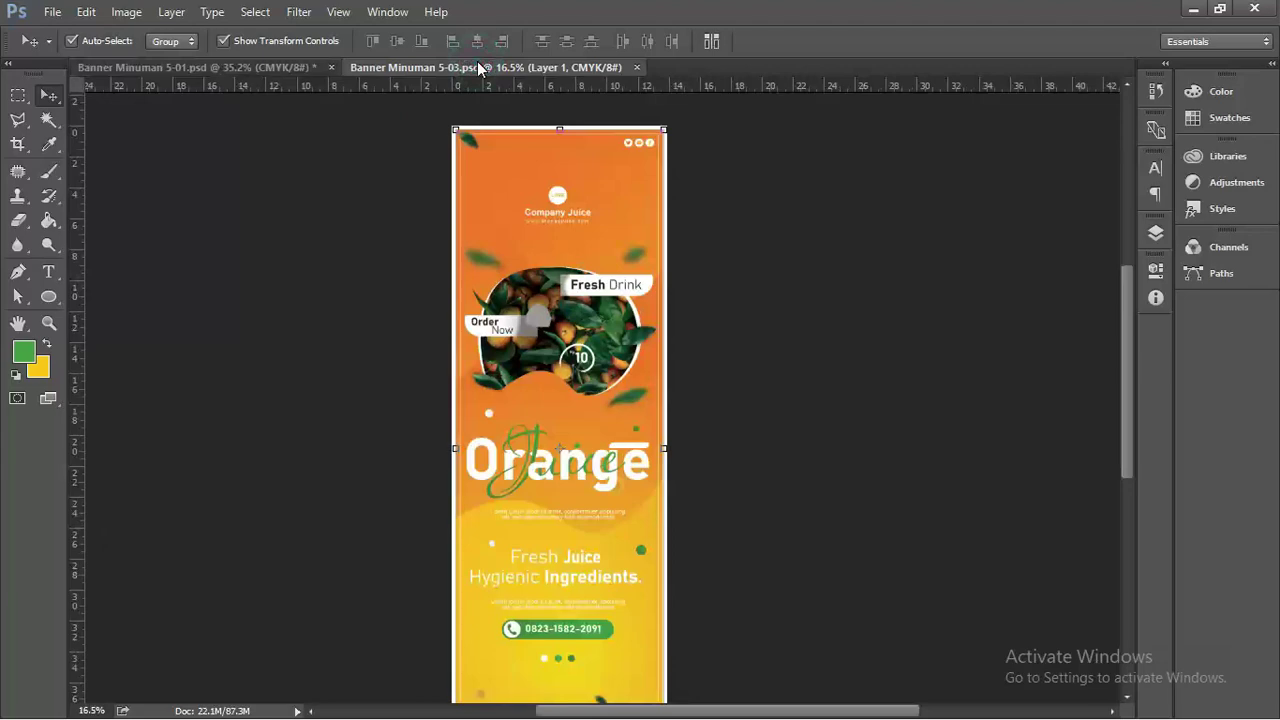
click(255, 67)
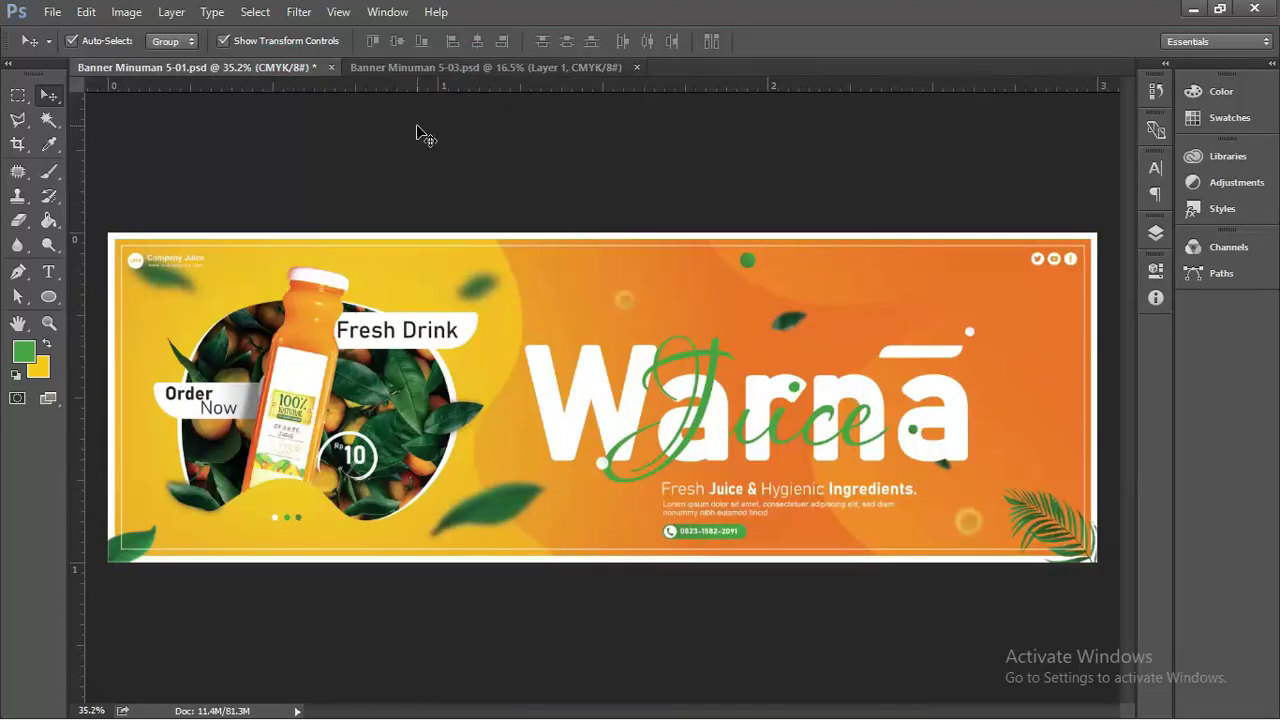
- Switch to CorelDRAW with Banner Minuman 5 CDR_OK.cdr open and inspect the upper horizontal banner
key(alt+Tab)
key(alt+Tab)
key(alt+Tab)
key(alt+Tab)
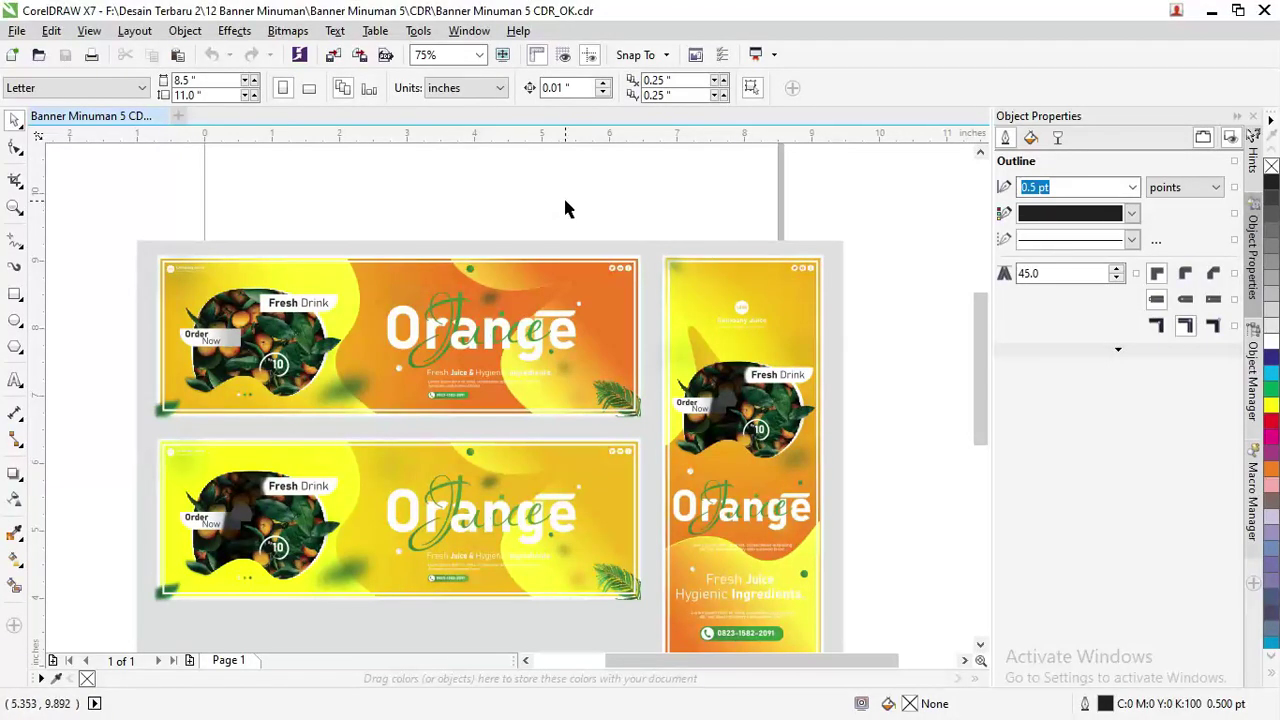
scroll(289, 315, up, 2)
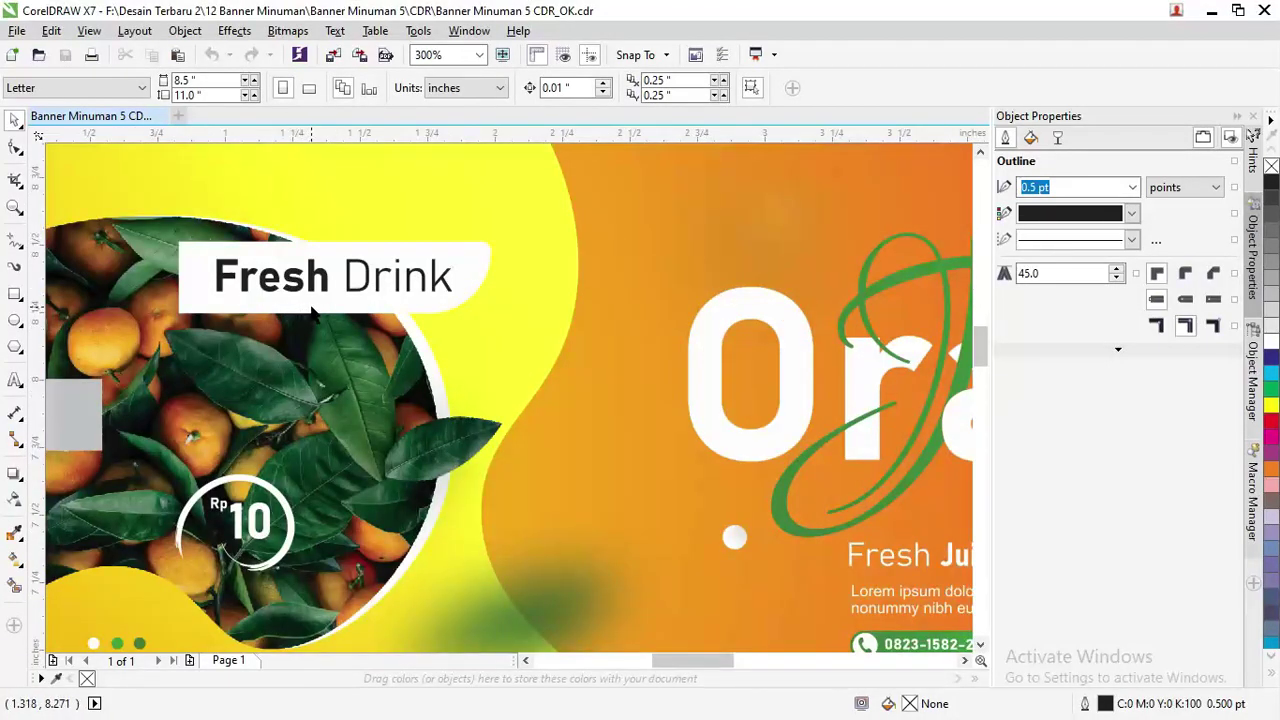
scroll(329, 313, down, 2)
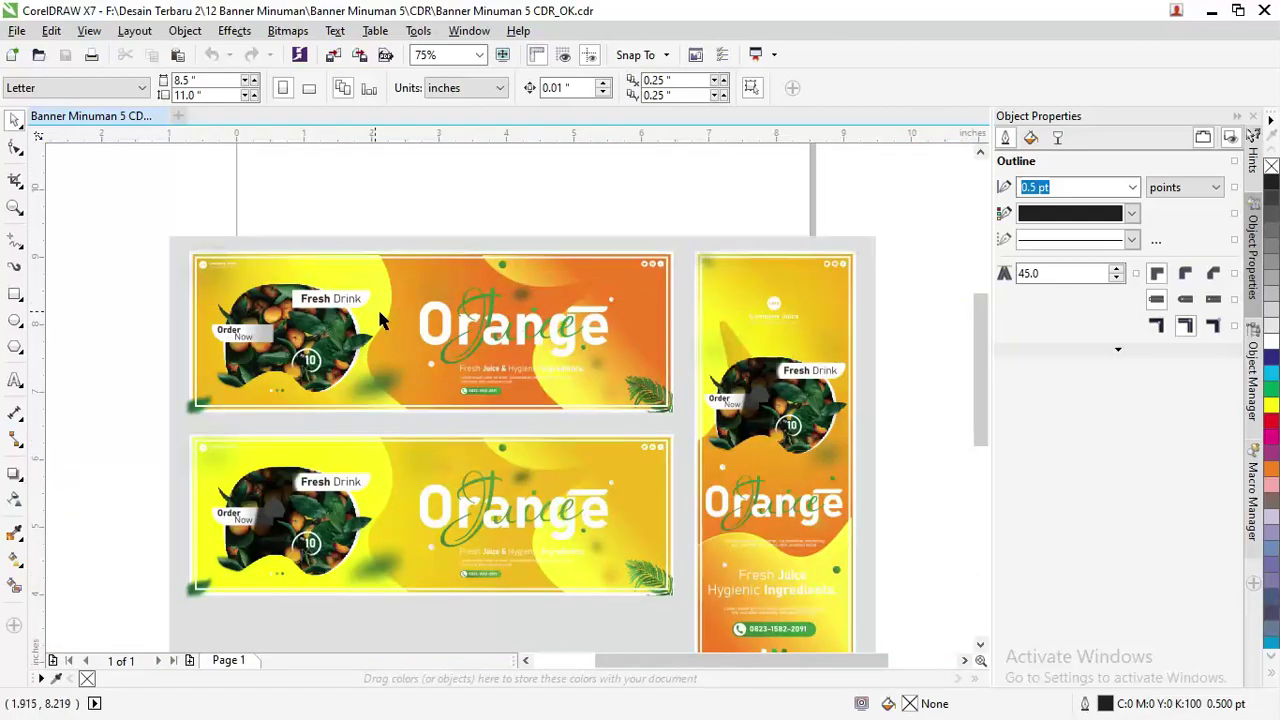
- Inspect the "Fresh Drink" label on the upper banner to check whether it is live text or grouped shapes
click(489, 343)
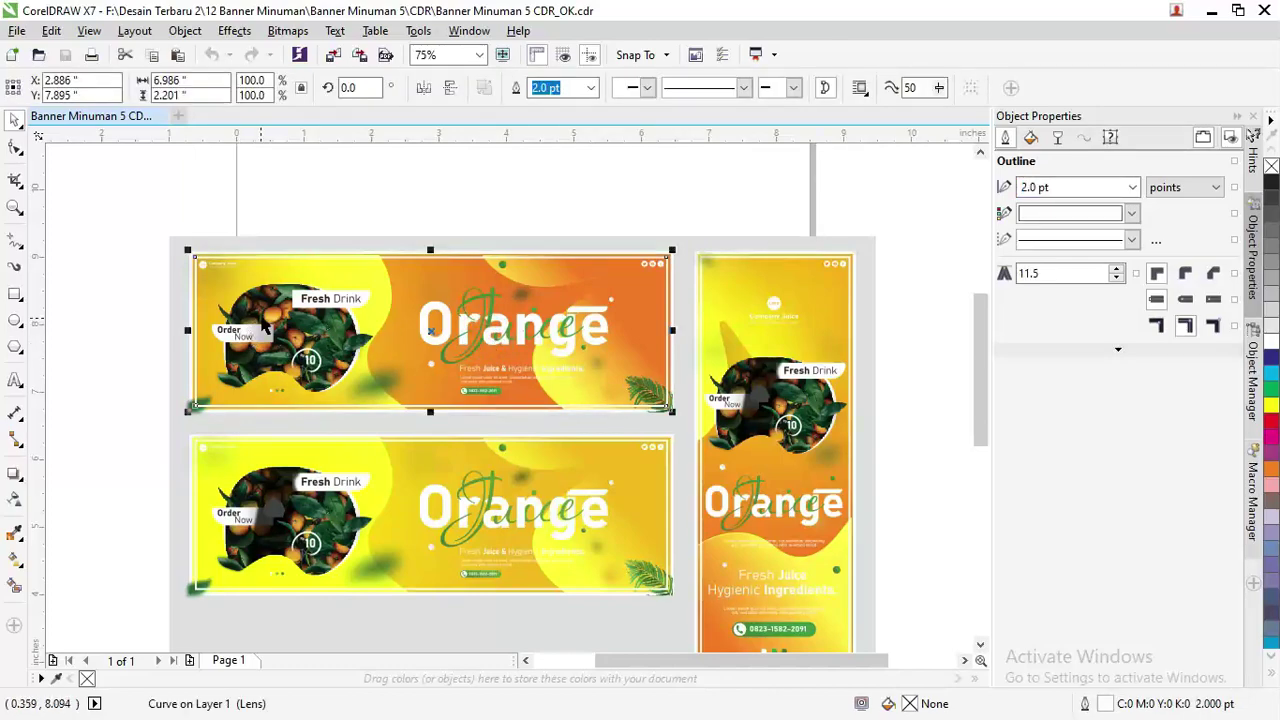
scroll(258, 318, up, 1)
click(362, 287)
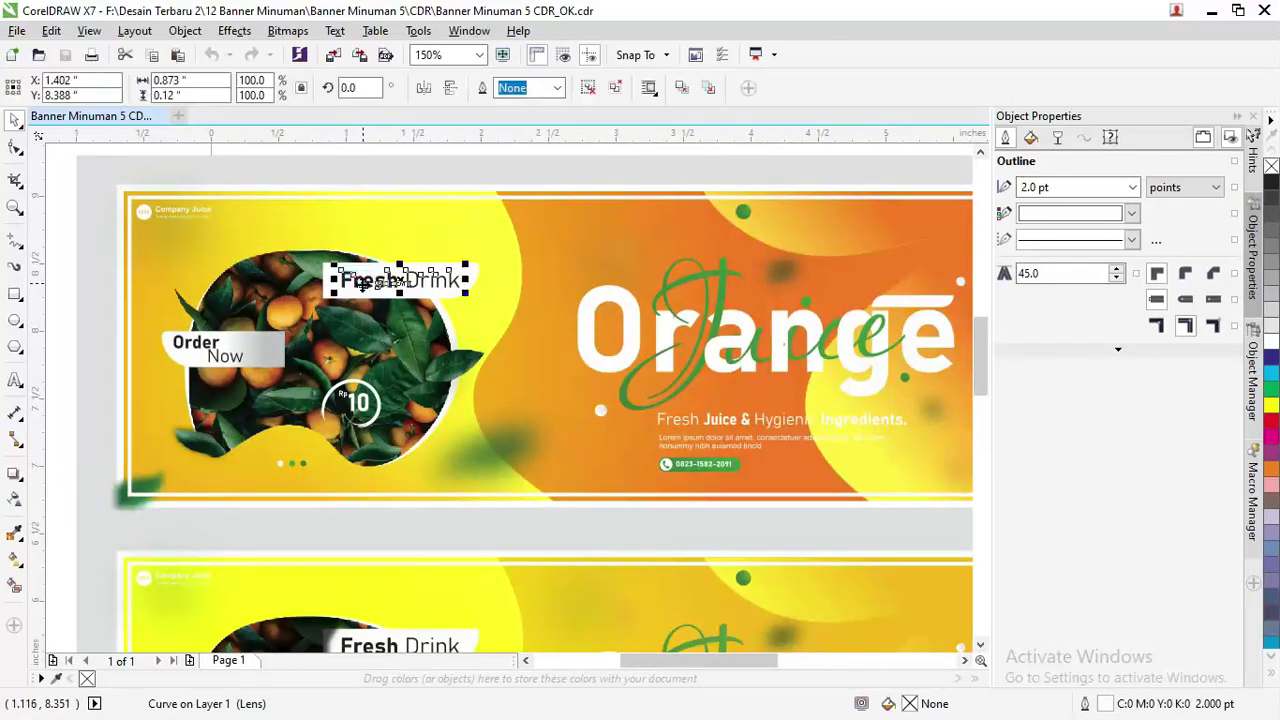
scroll(362, 285, up, 2)
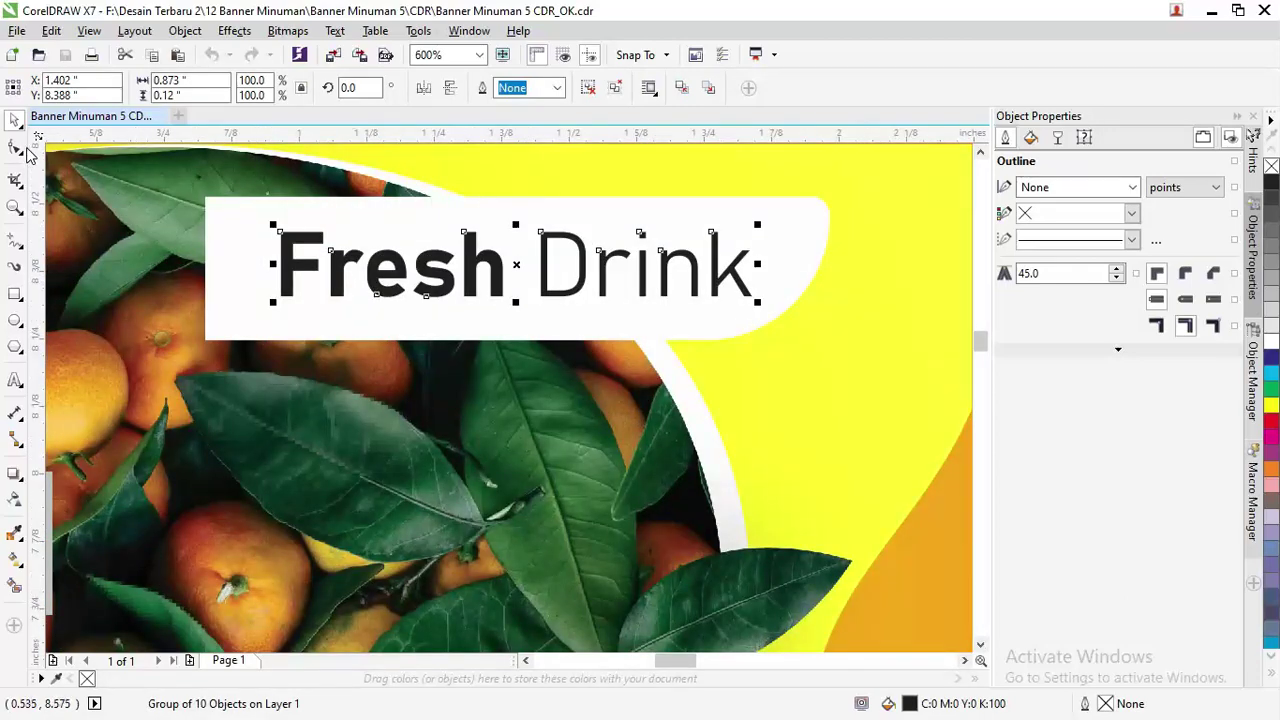
click(15, 147)
click(398, 288)
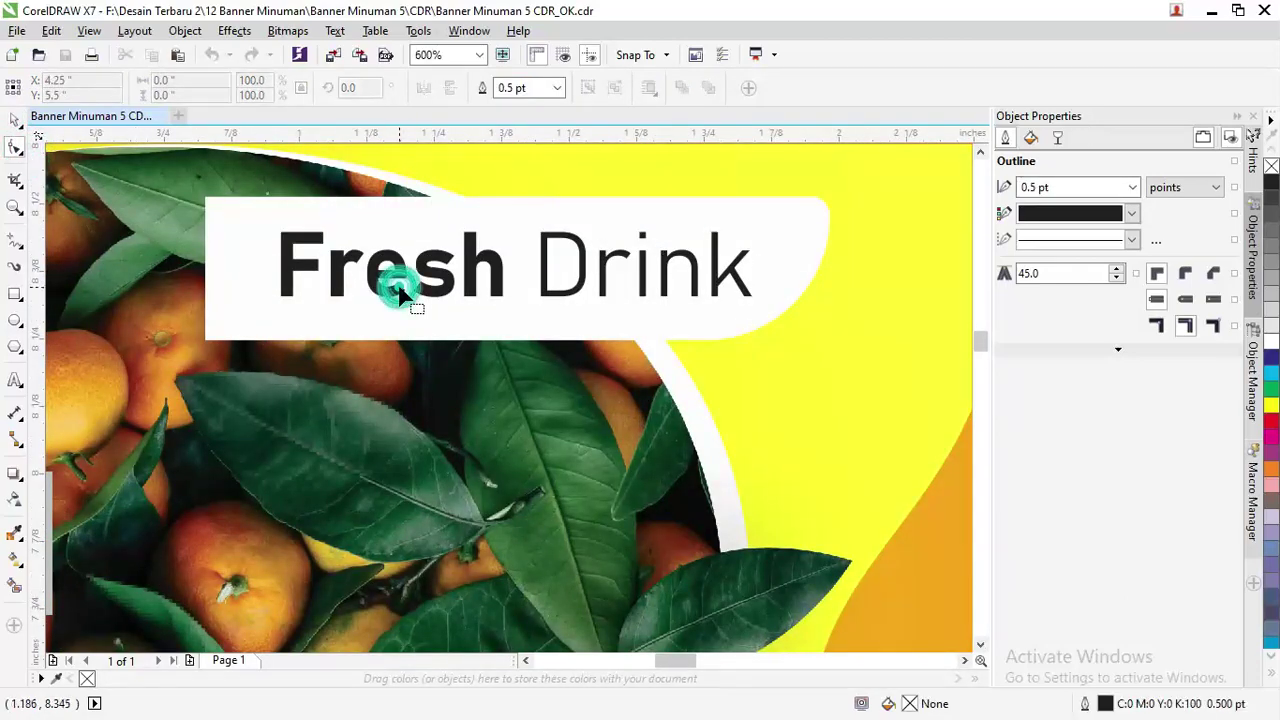
click(15, 119)
click(493, 257)
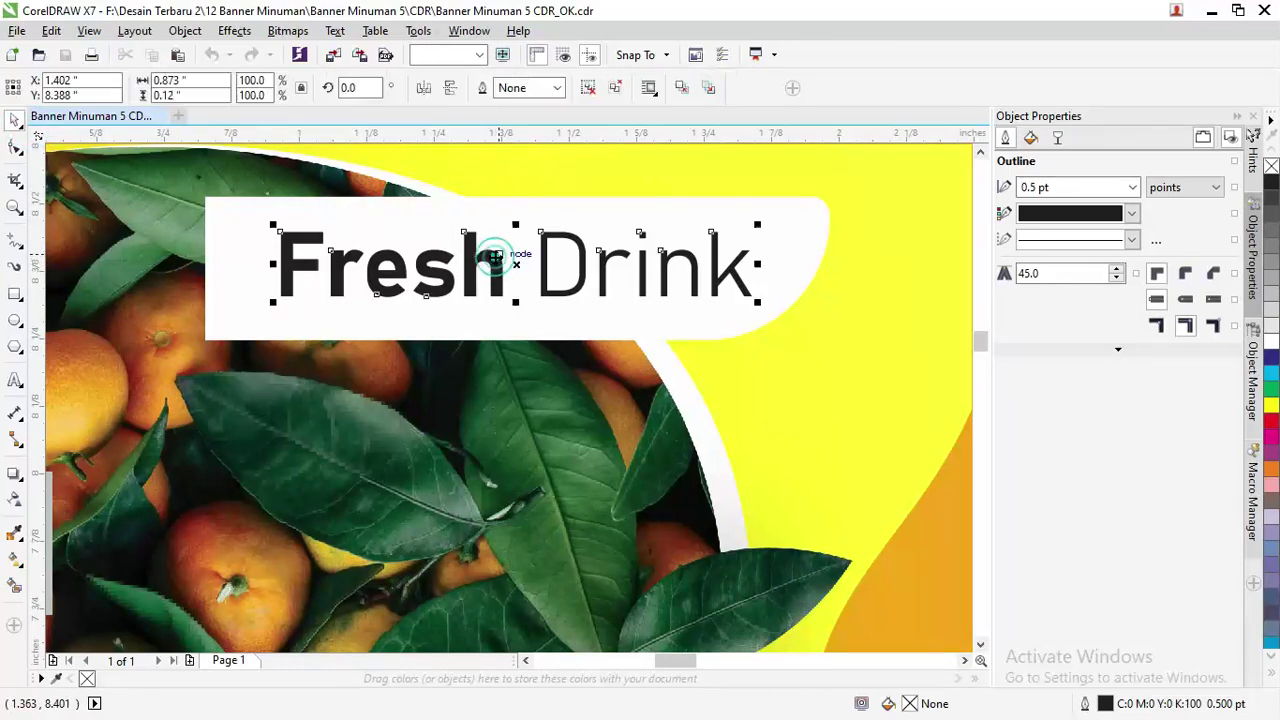
- Try ungrouping all objects in the upper banner's "Fresh Drink" lettering and selecting its letter k separately, and undo the changes
right_click(497, 261)
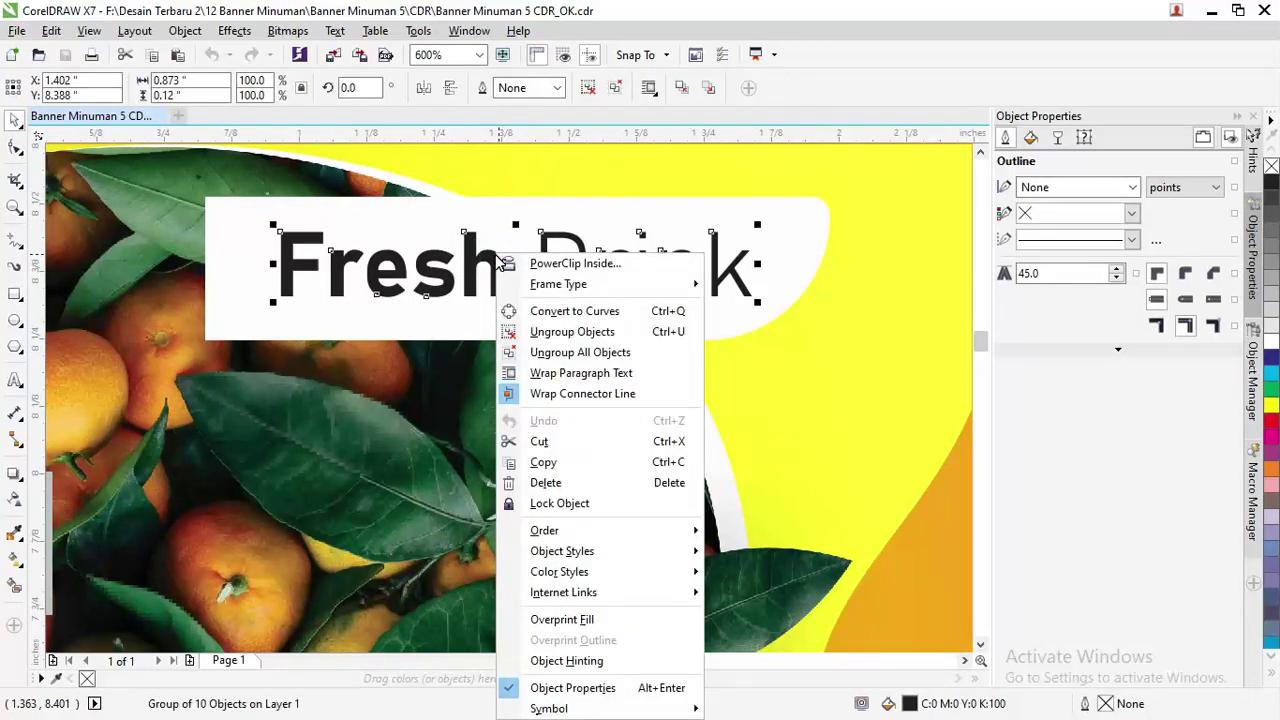
click(598, 352)
click(801, 282)
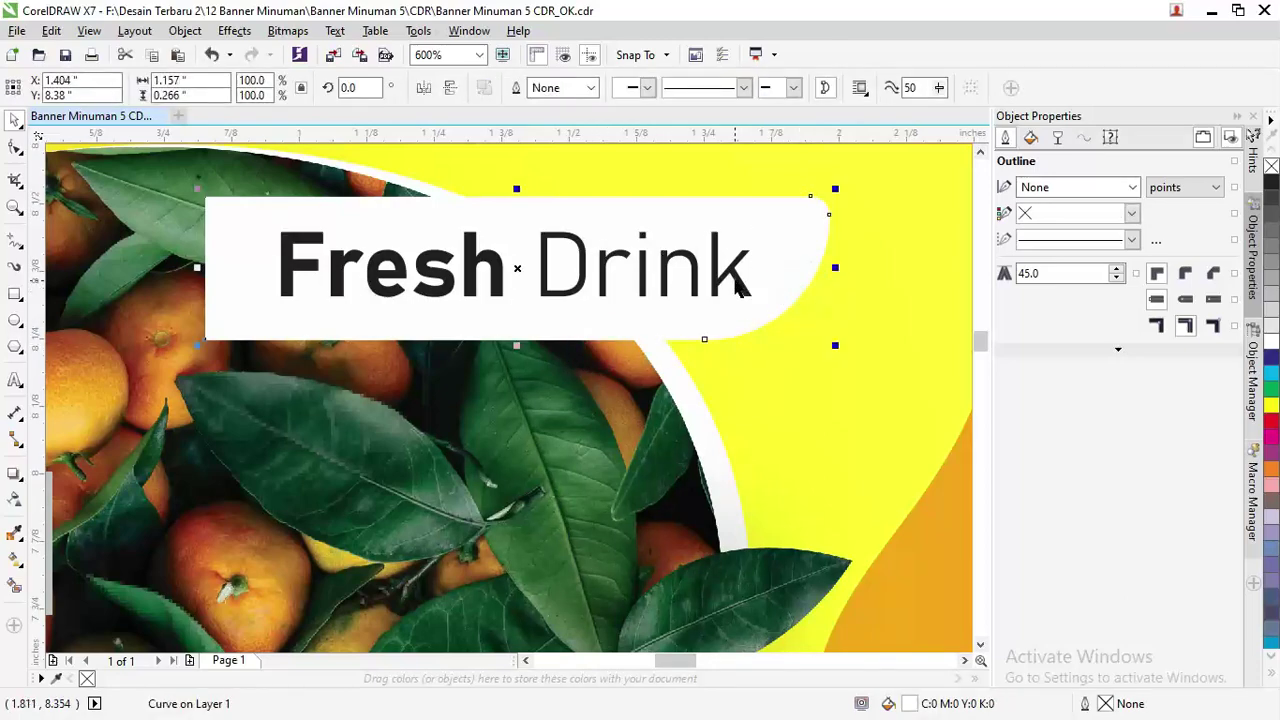
click(730, 272)
mouse_move(730, 272)
mouse_down()
mouse_move(778, 254)
mouse_move(737, 271)
mouse_up()
scroll(737, 271, down, 5)
key(ctrl+z)
key(ctrl+z)
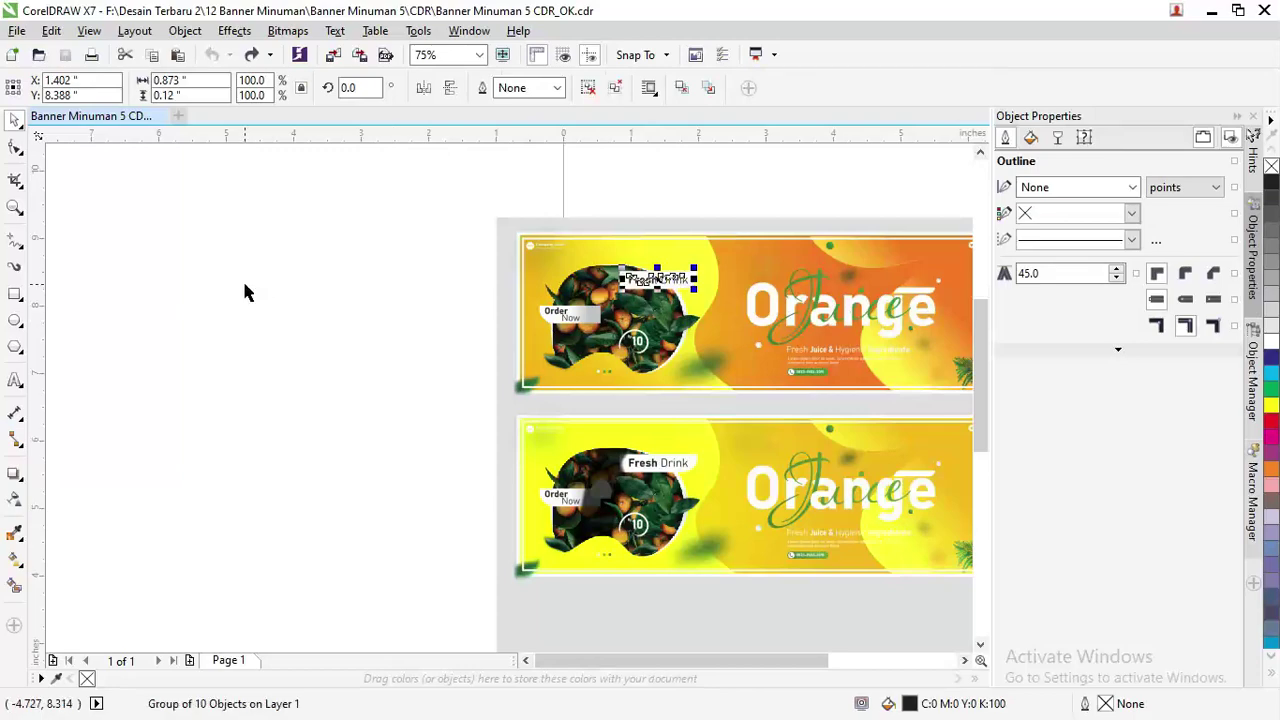
- Examine the "Orange" and "Juice" title lettering and the tagline on the upper banner as selectable objects
click(15, 381)
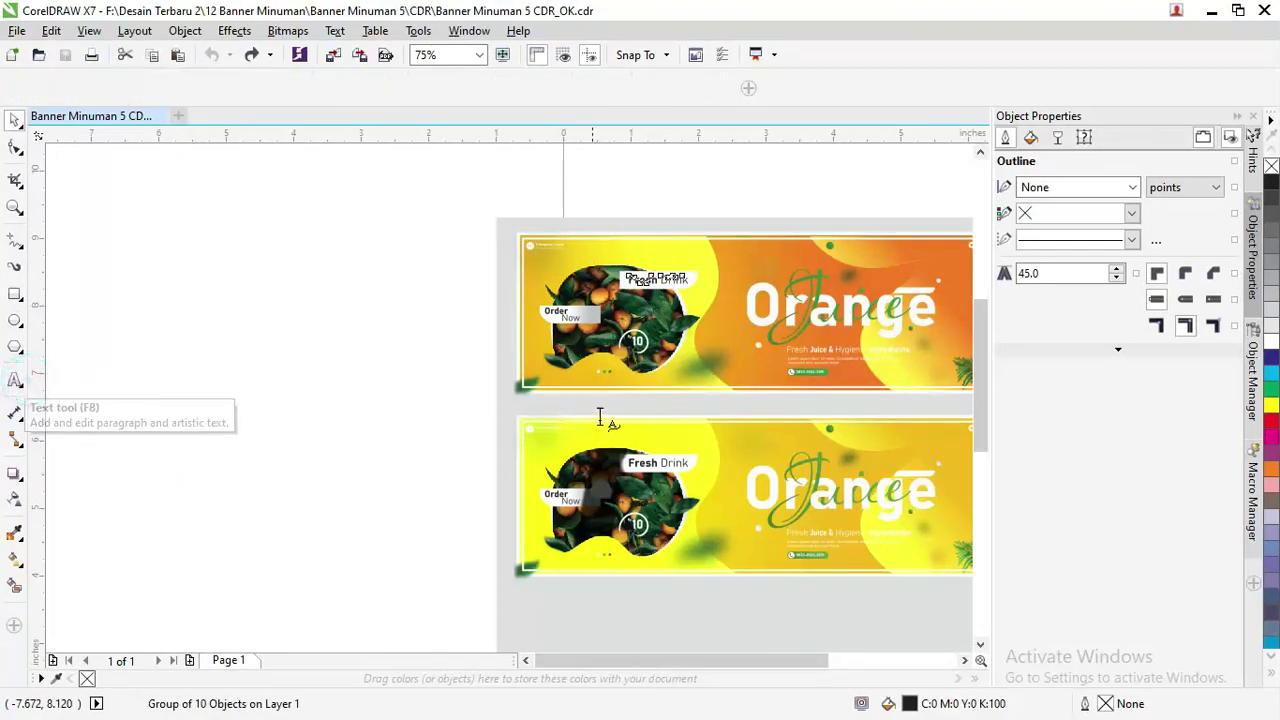
scroll(605, 413, up, 2)
scroll(583, 337, down, 2)
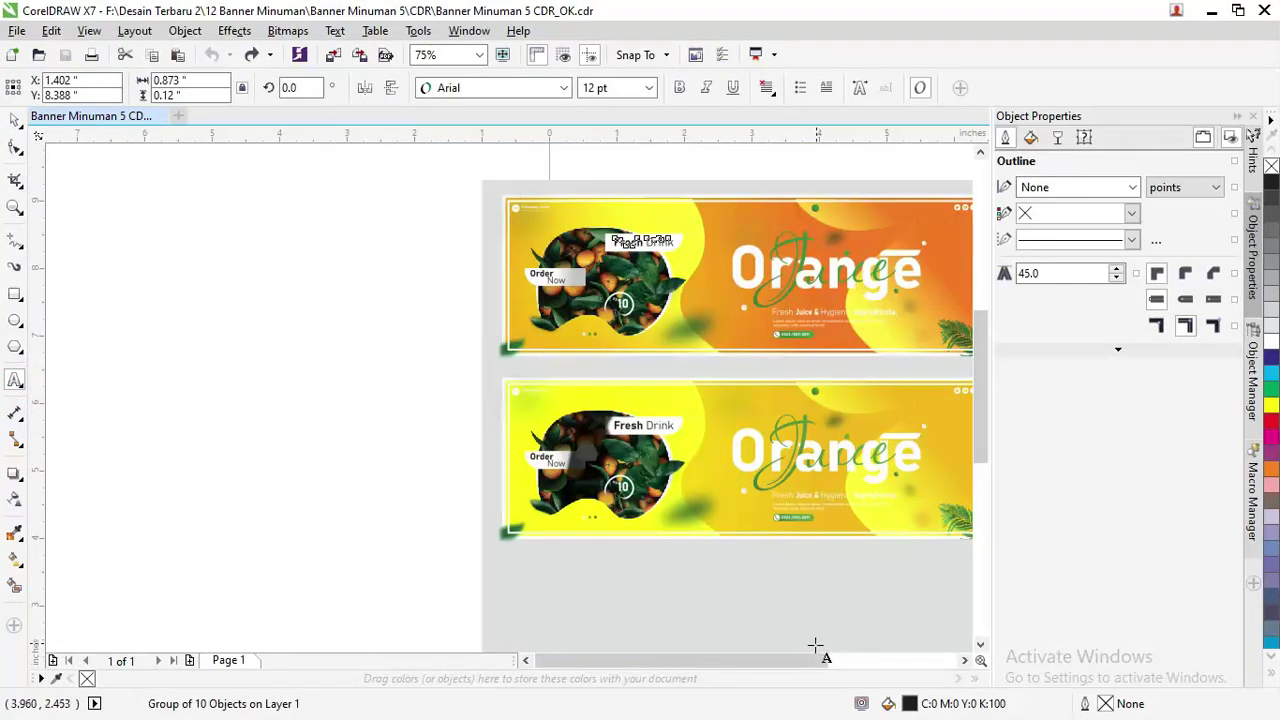
drag(815, 660, 871, 660)
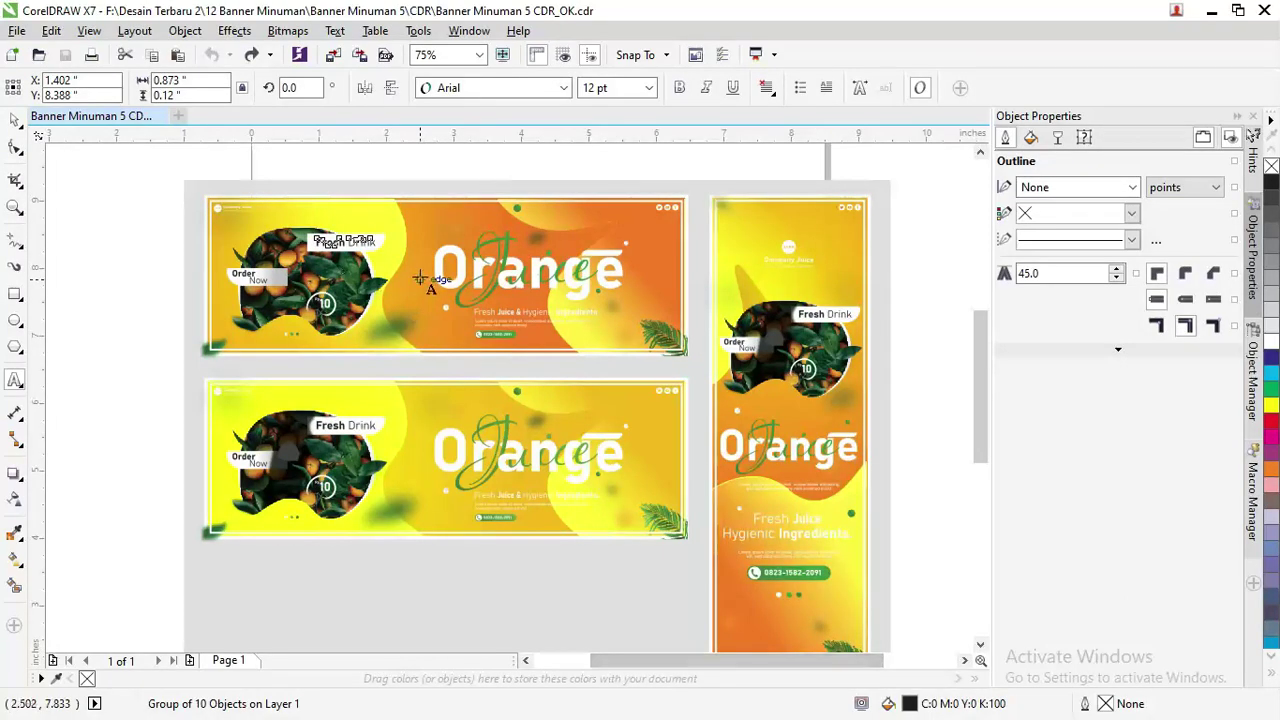
scroll(420, 278, up, 2)
click(15, 119)
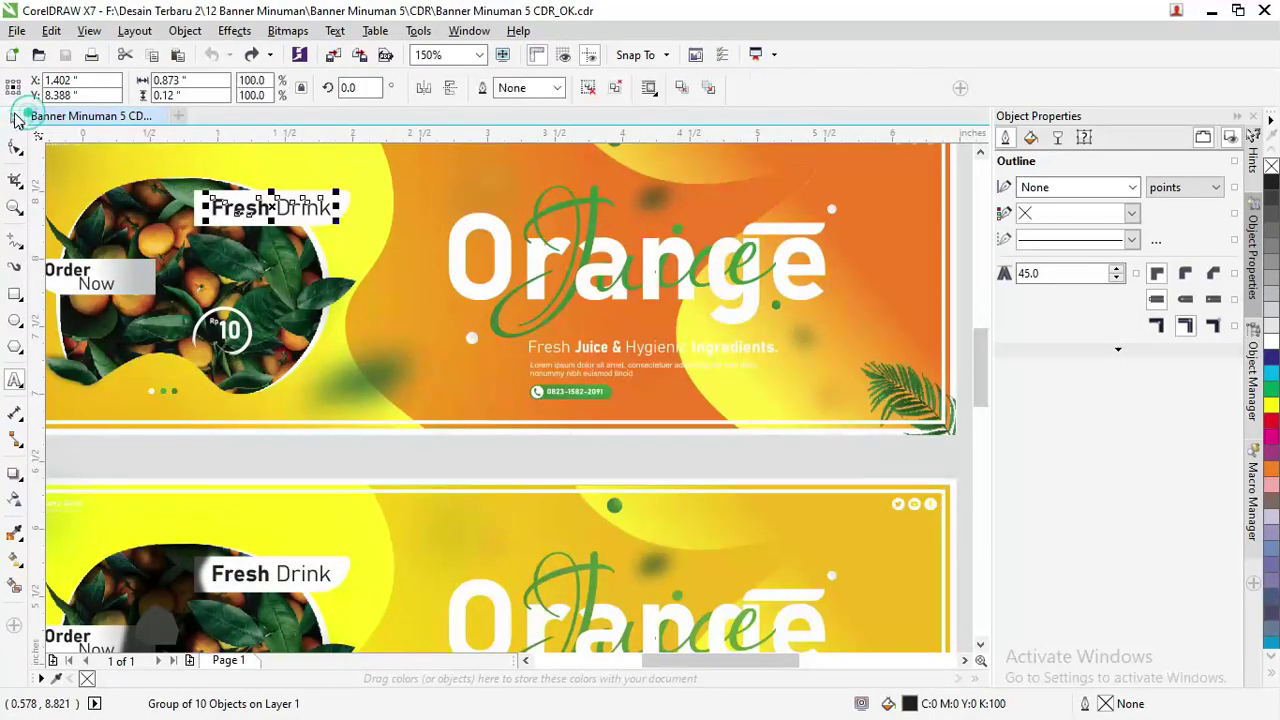
click(580, 235)
scroll(590, 234, up, 6)
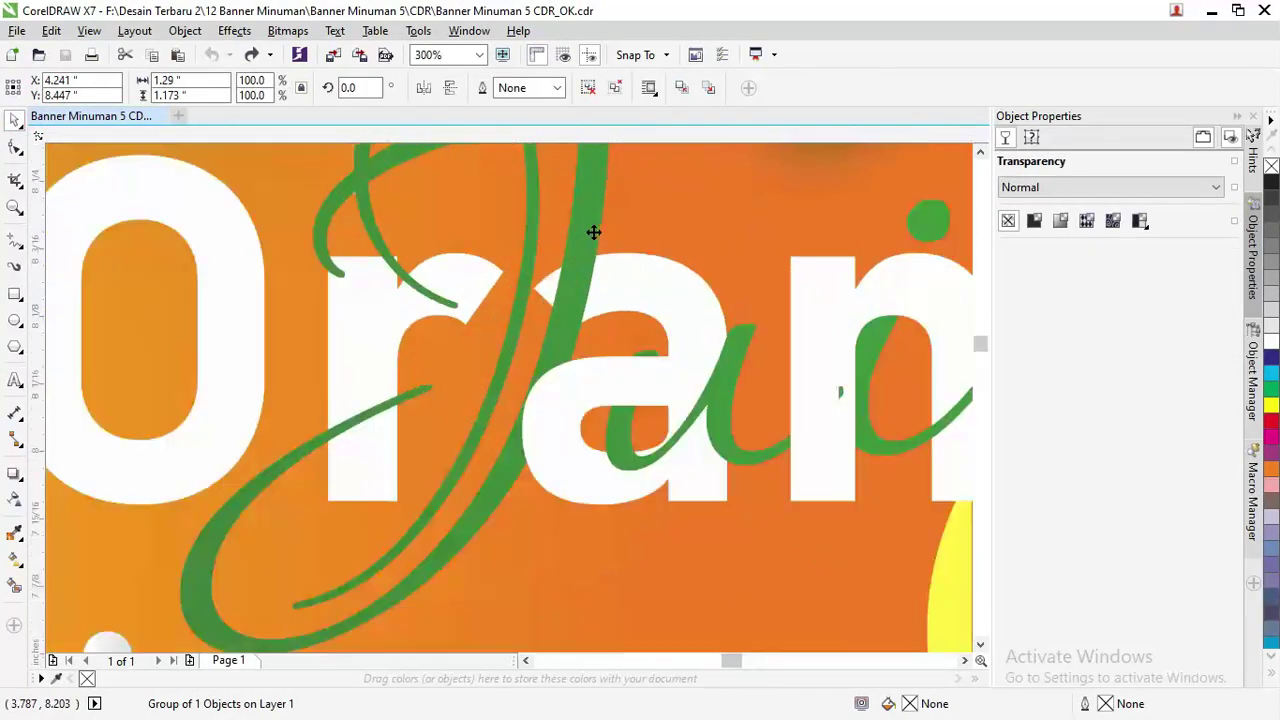
scroll(594, 234, down, 4)
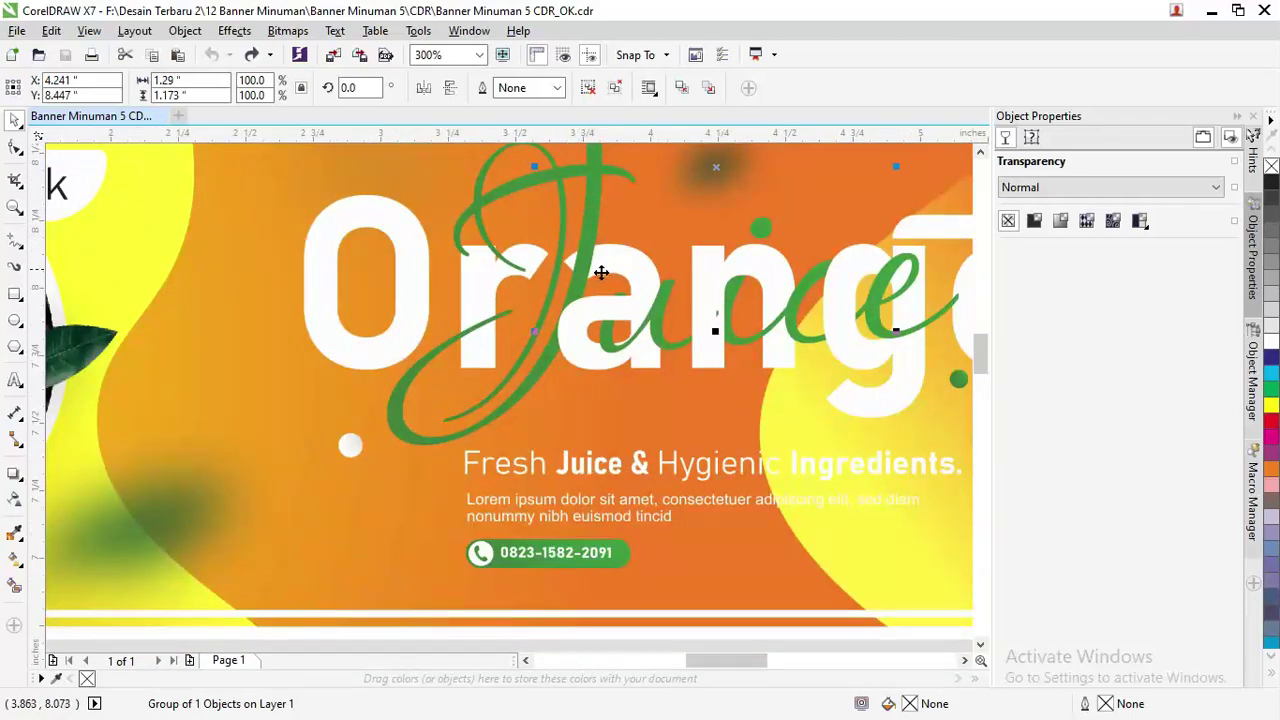
scroll(597, 272, down, 2)
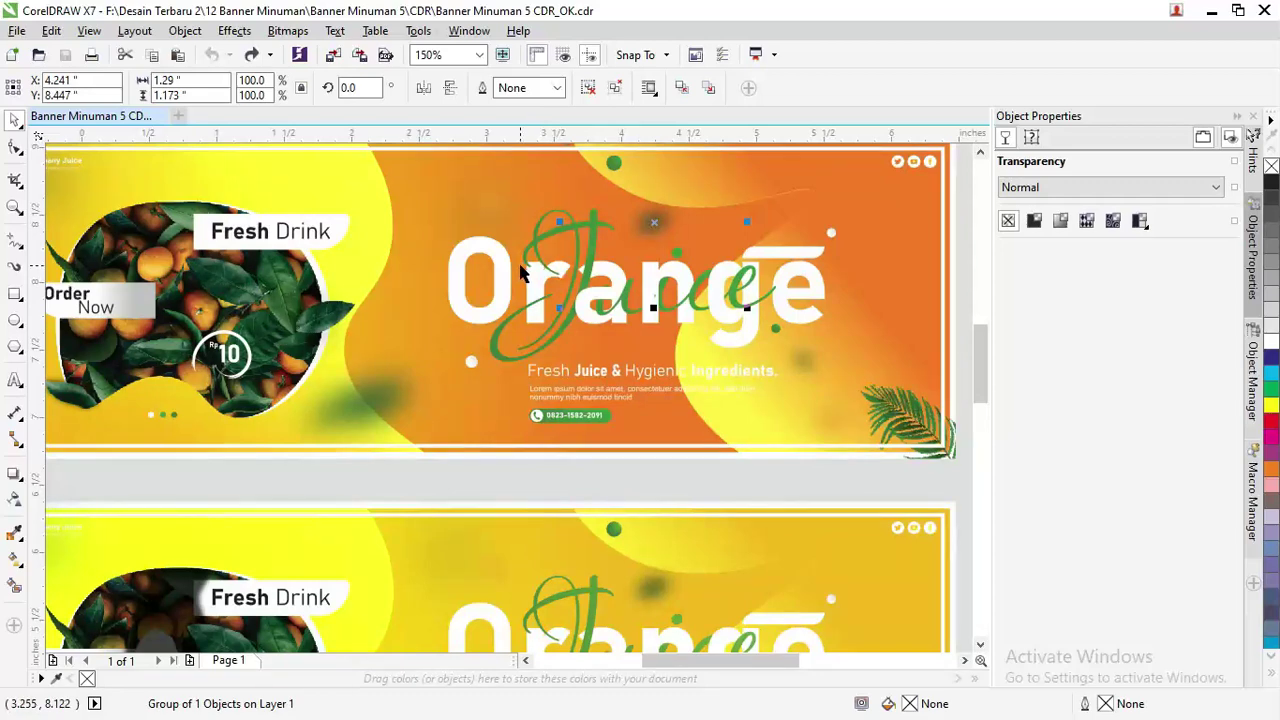
click(598, 372)
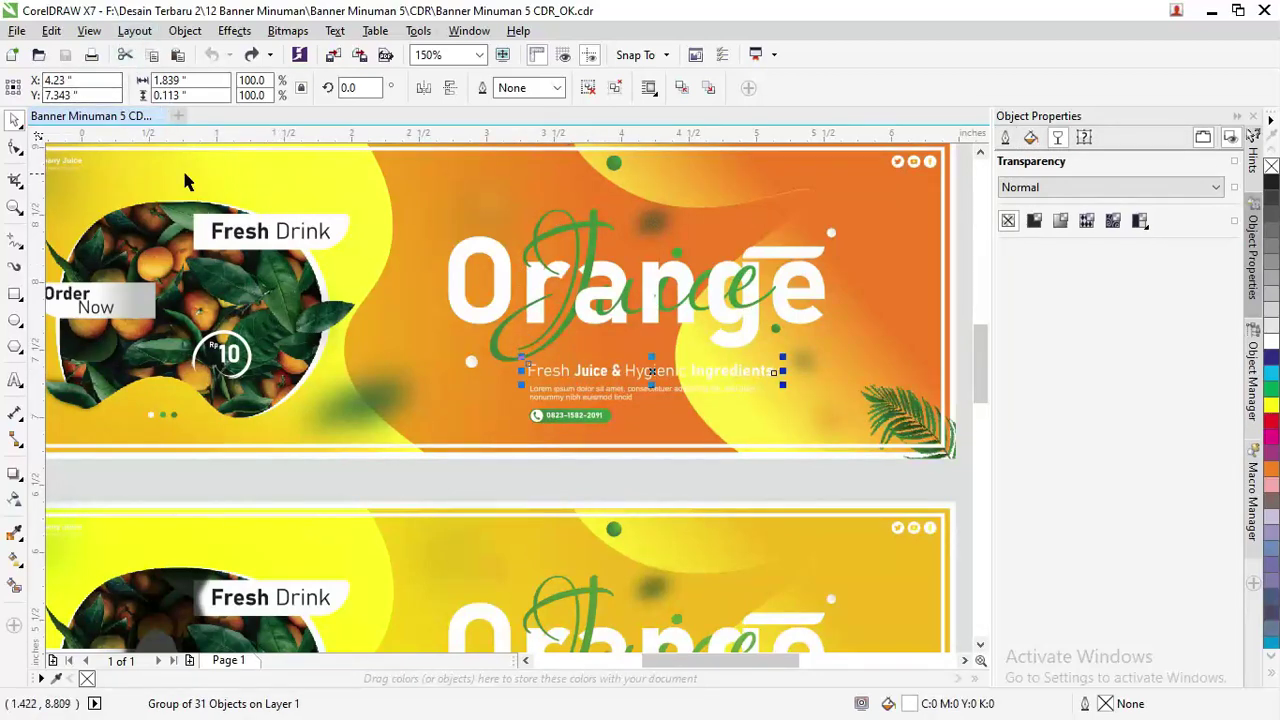
scroll(185, 181, down, 3)
- Add the artistic text "ORANGE" in the empty area beside the vertical banner
click(15, 378)
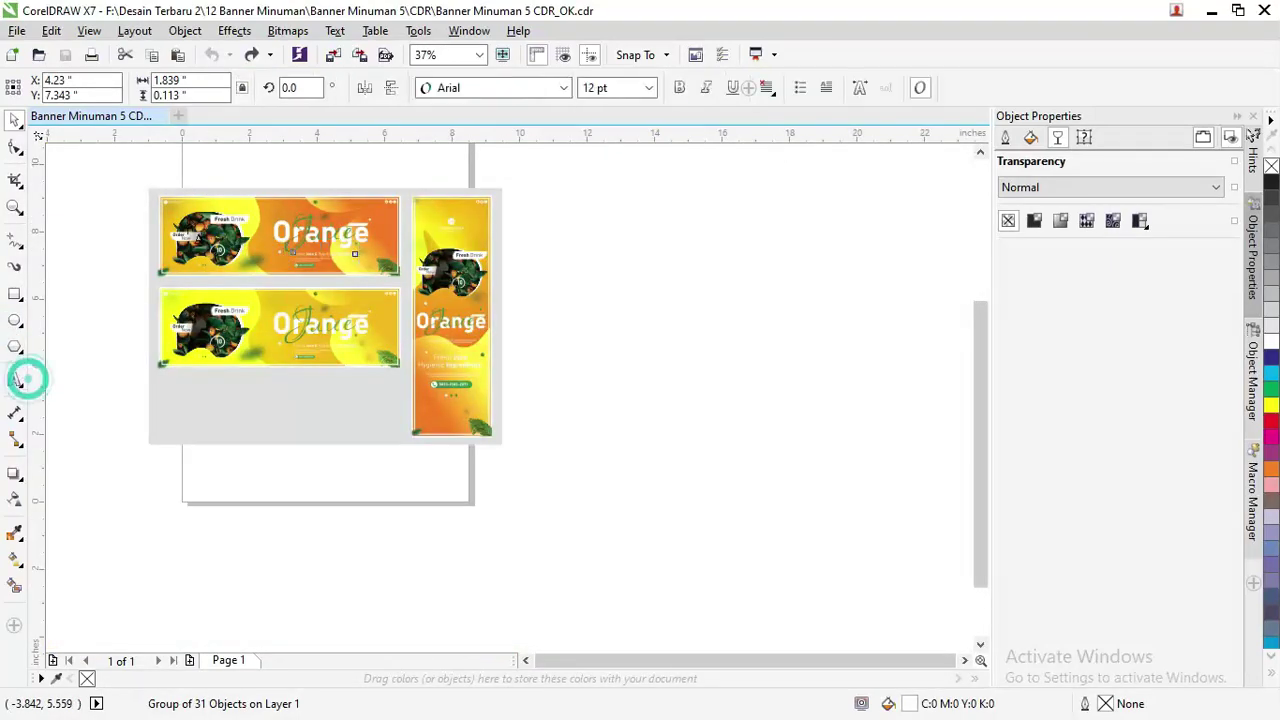
scroll(286, 234, up, 3)
scroll(318, 185, down, 1)
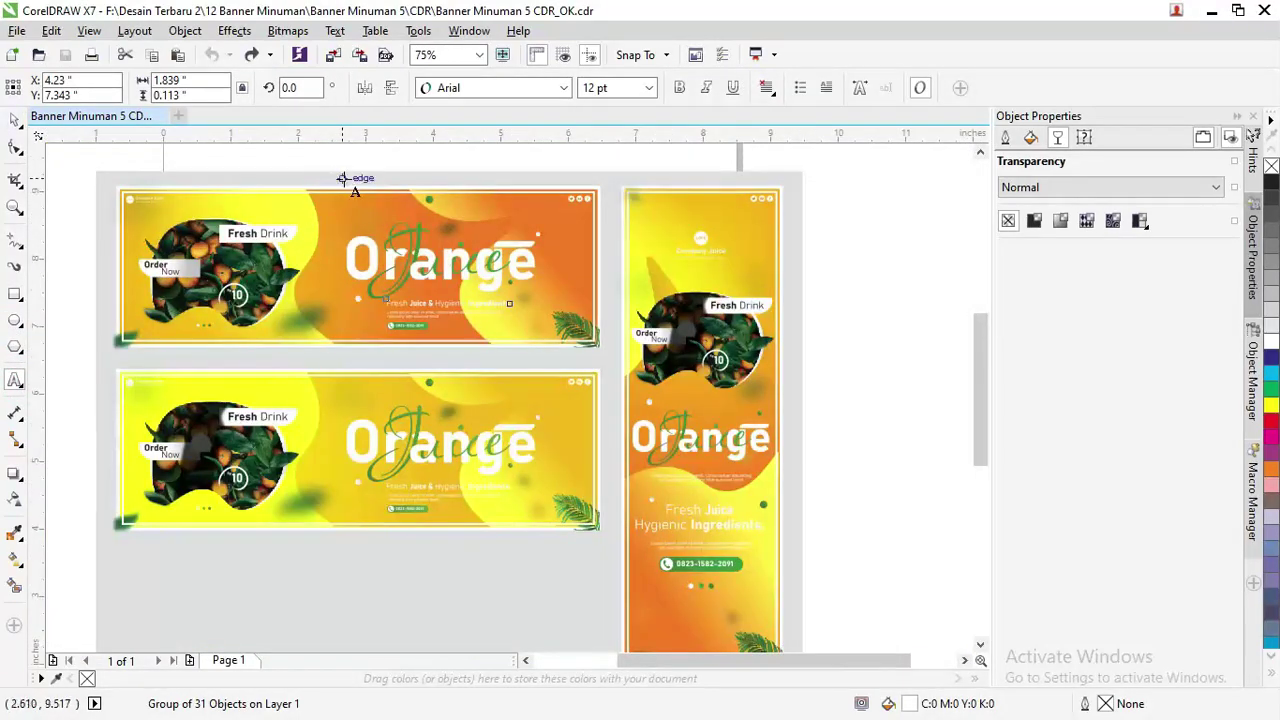
scroll(418, 178, down, 1)
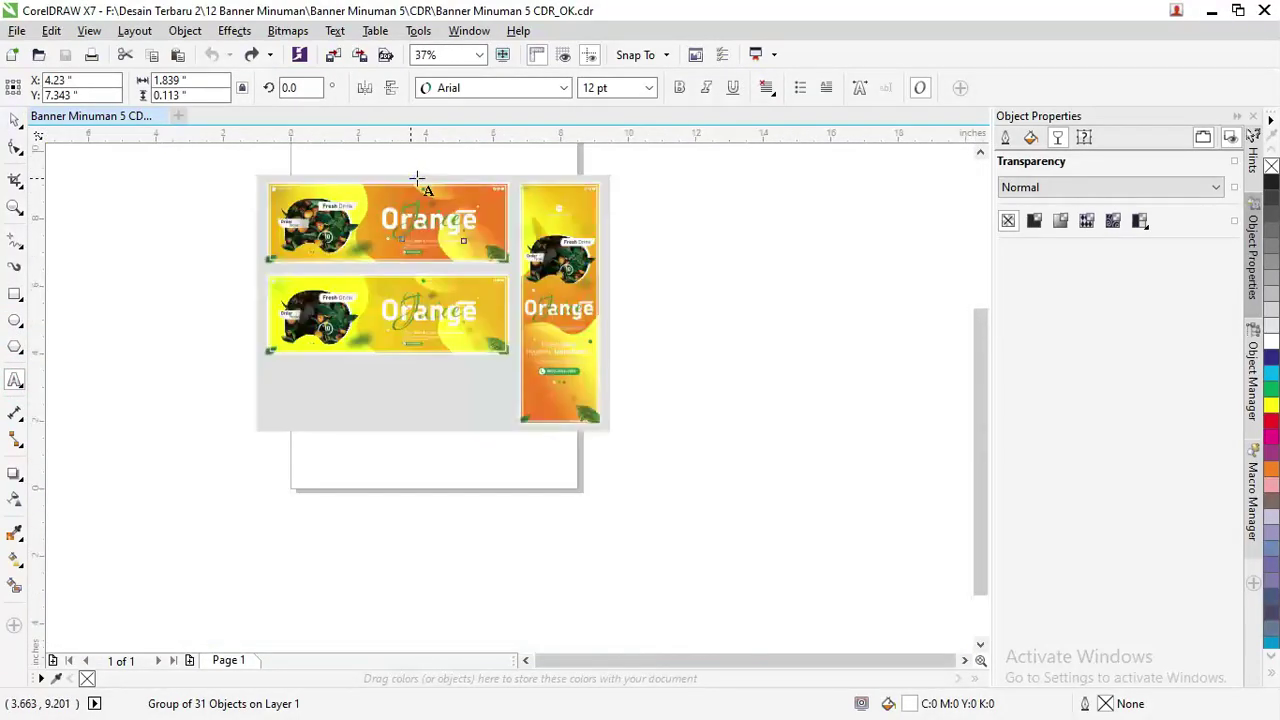
click(683, 291)
text(ORANGE)
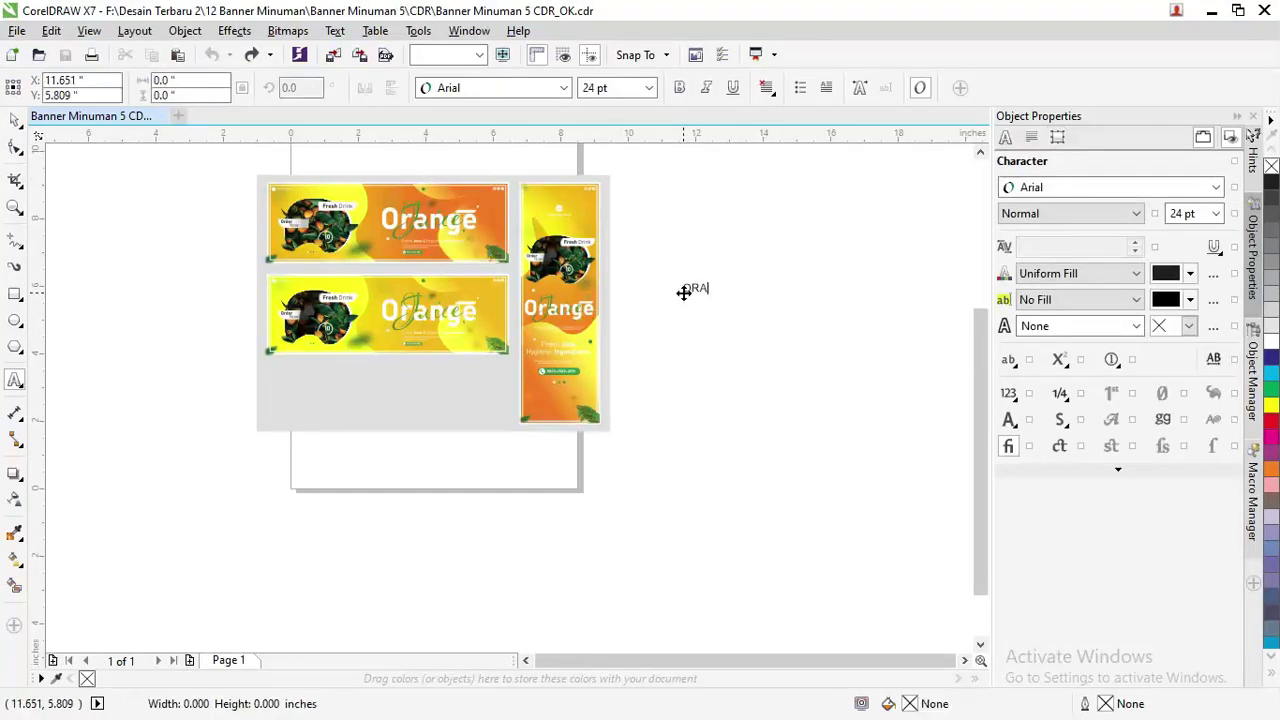
- Set the font of the "ORANGE" text to Bahnschrift Bold
click(479, 87)
click(491, 129)
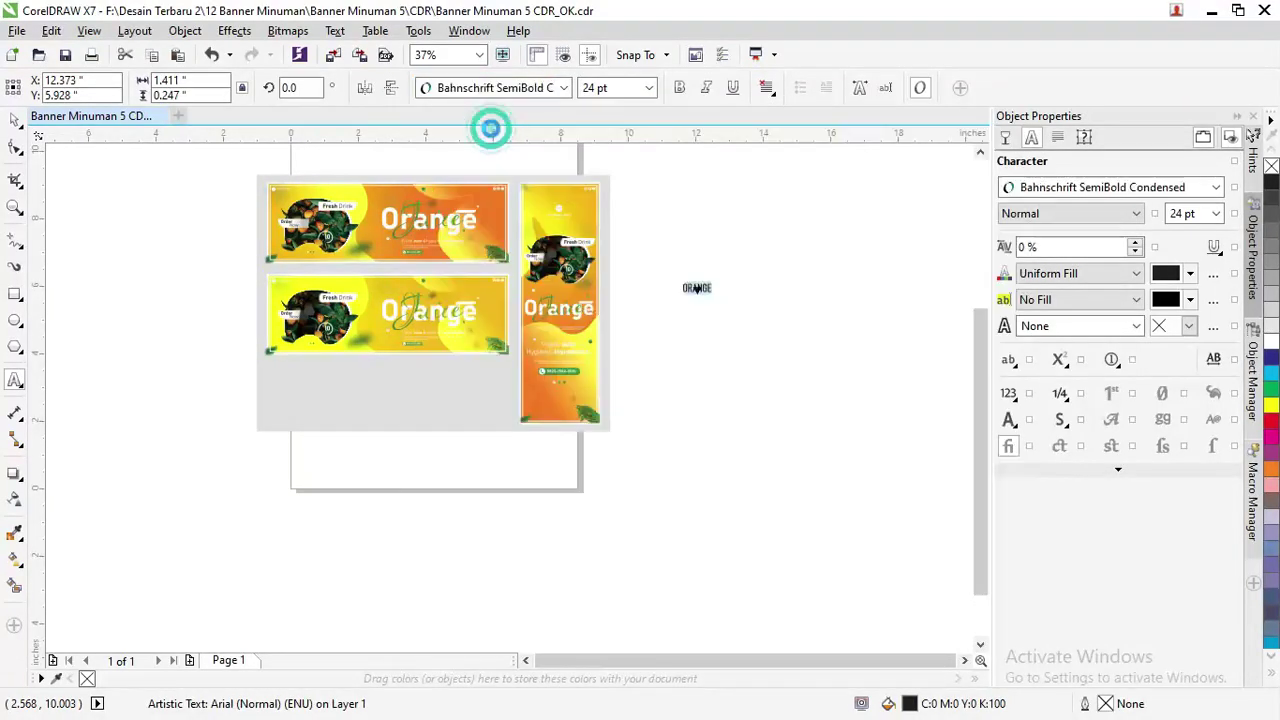
click(563, 87)
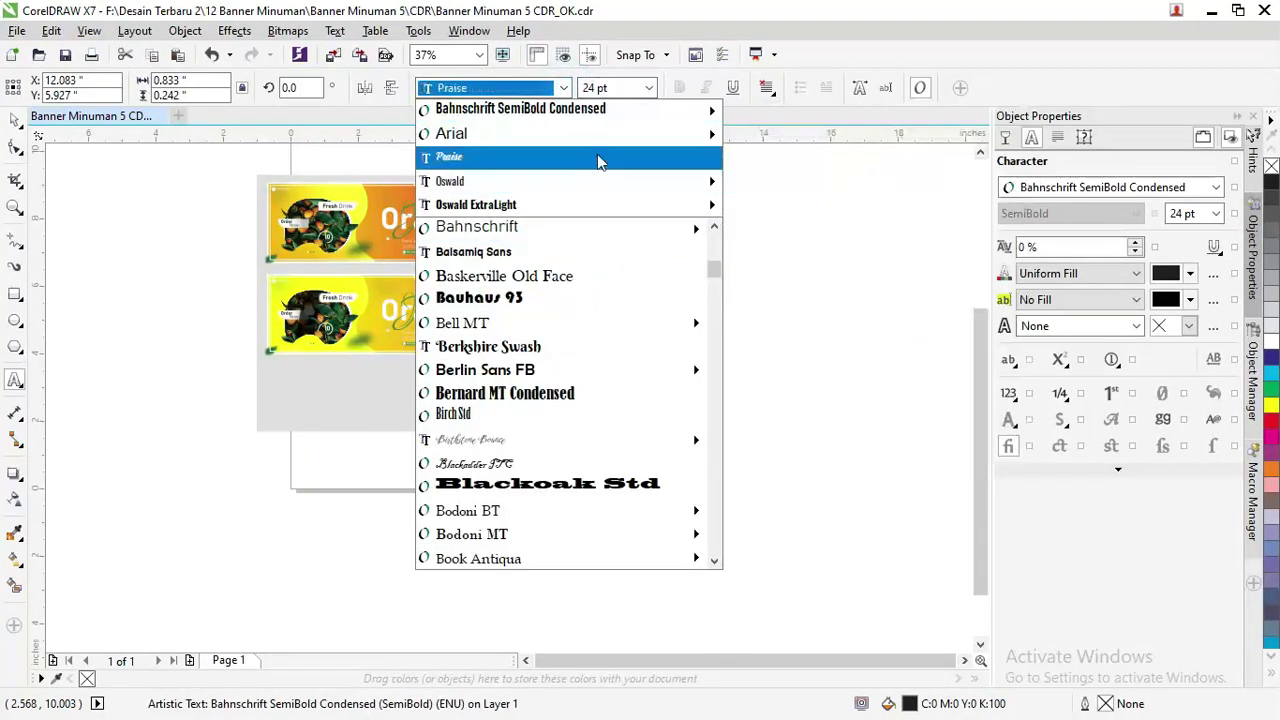
mouse_move(608, 118)
click(871, 176)
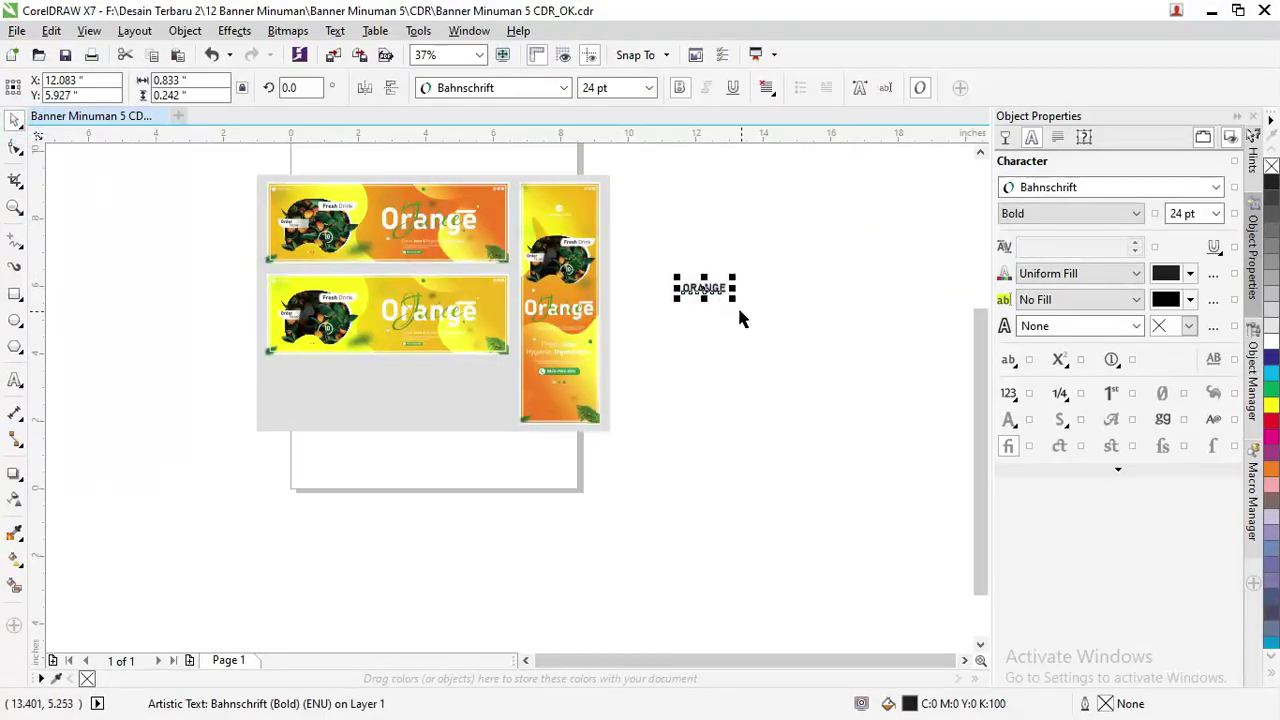
- Enlarge the "ORANGE" text to about 151 pt beside the vertical banner and change its wording to "Orange"
drag(724, 298, 953, 394)
drag(874, 330, 797, 316)
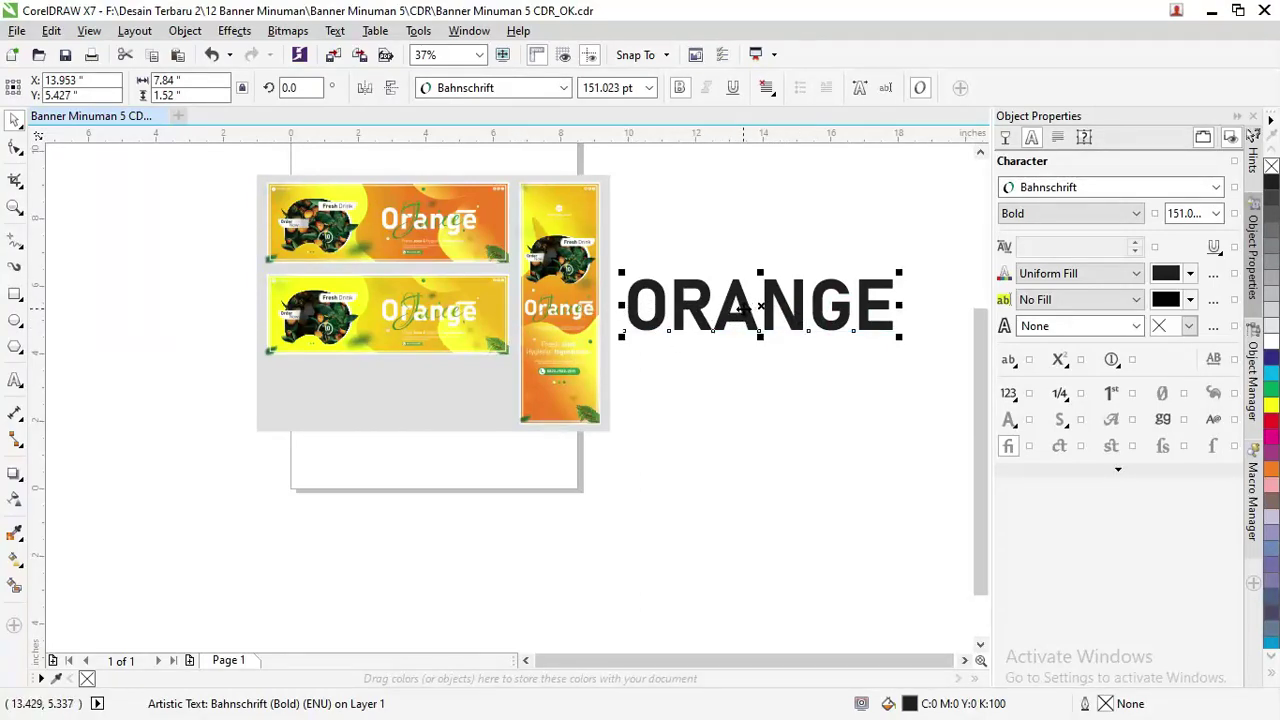
double_click(711, 305)
drag(668, 305, 980, 308)
text(ra)
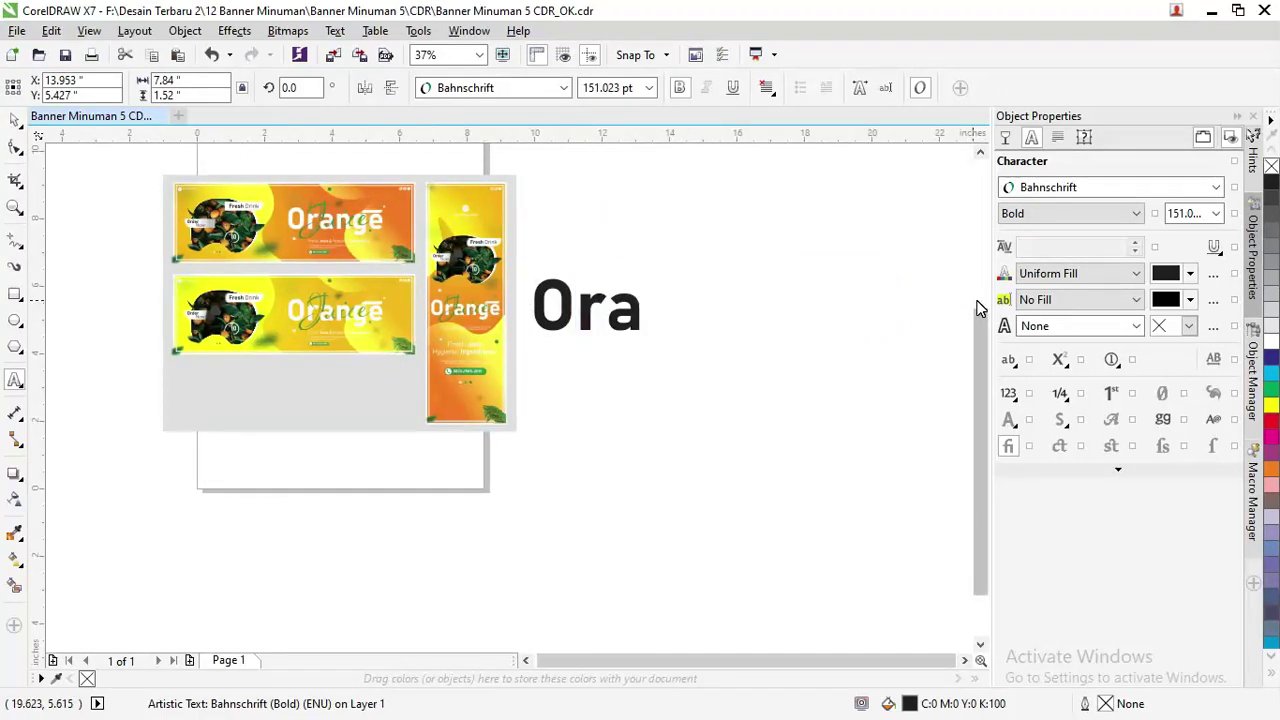
text(nge)
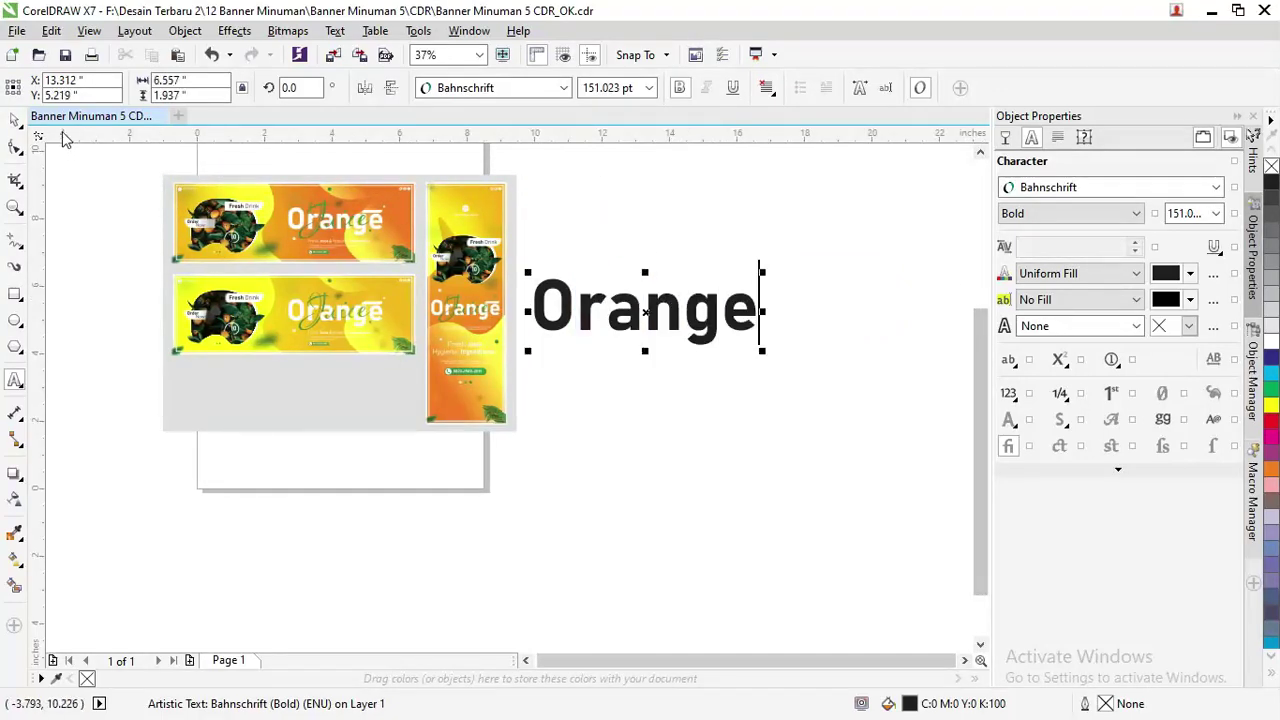
click(15, 119)
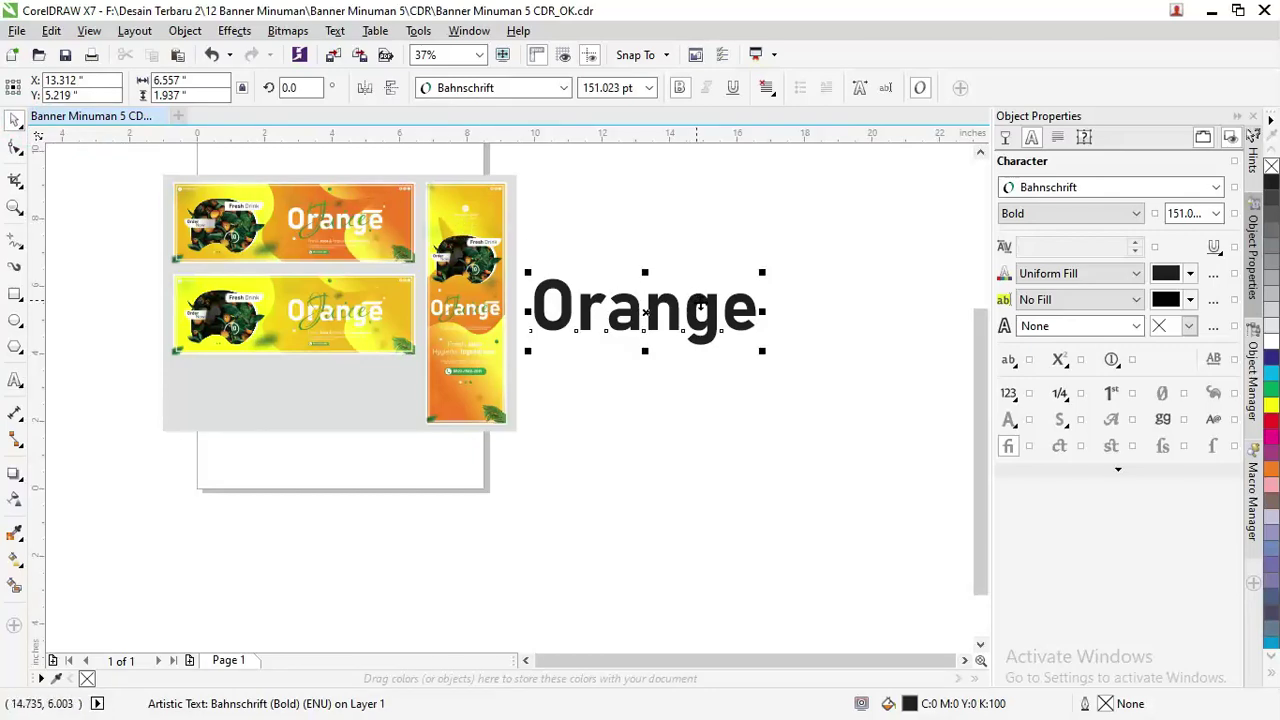
- Check the Convert to Curves option for the new "Orange" text without applying it
scroll(648, 312, up, 2)
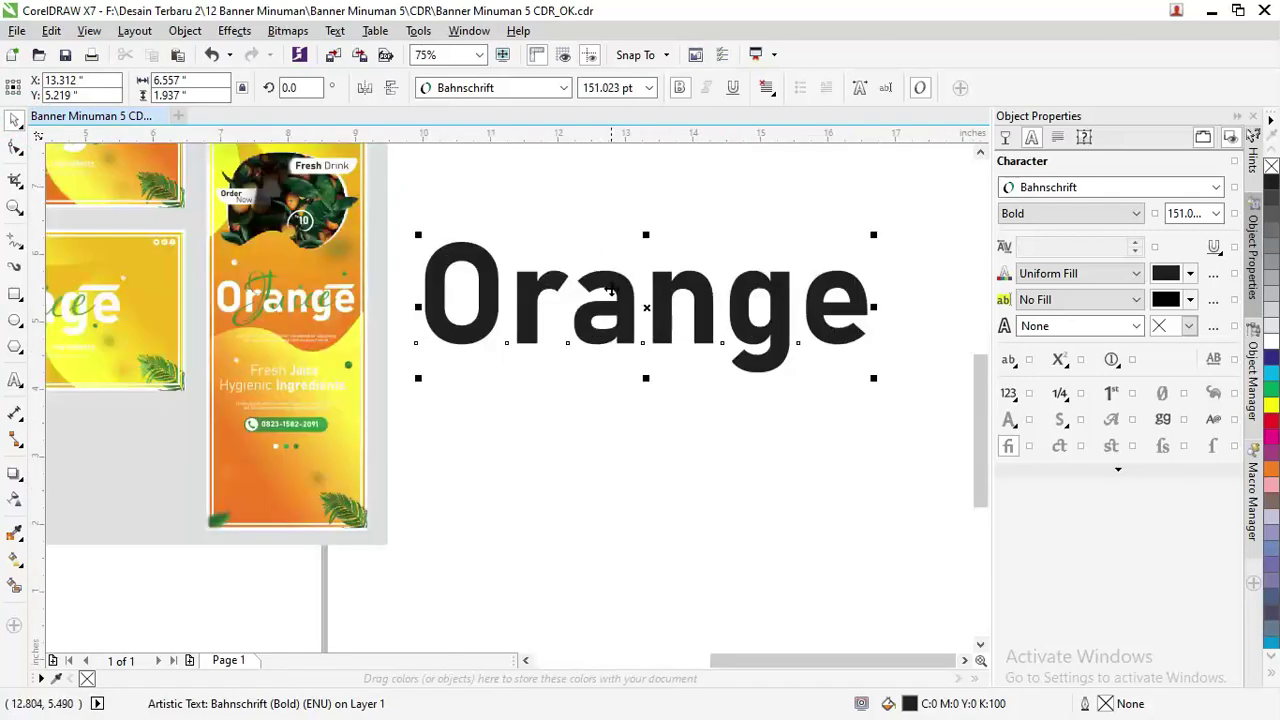
right_click(613, 292)
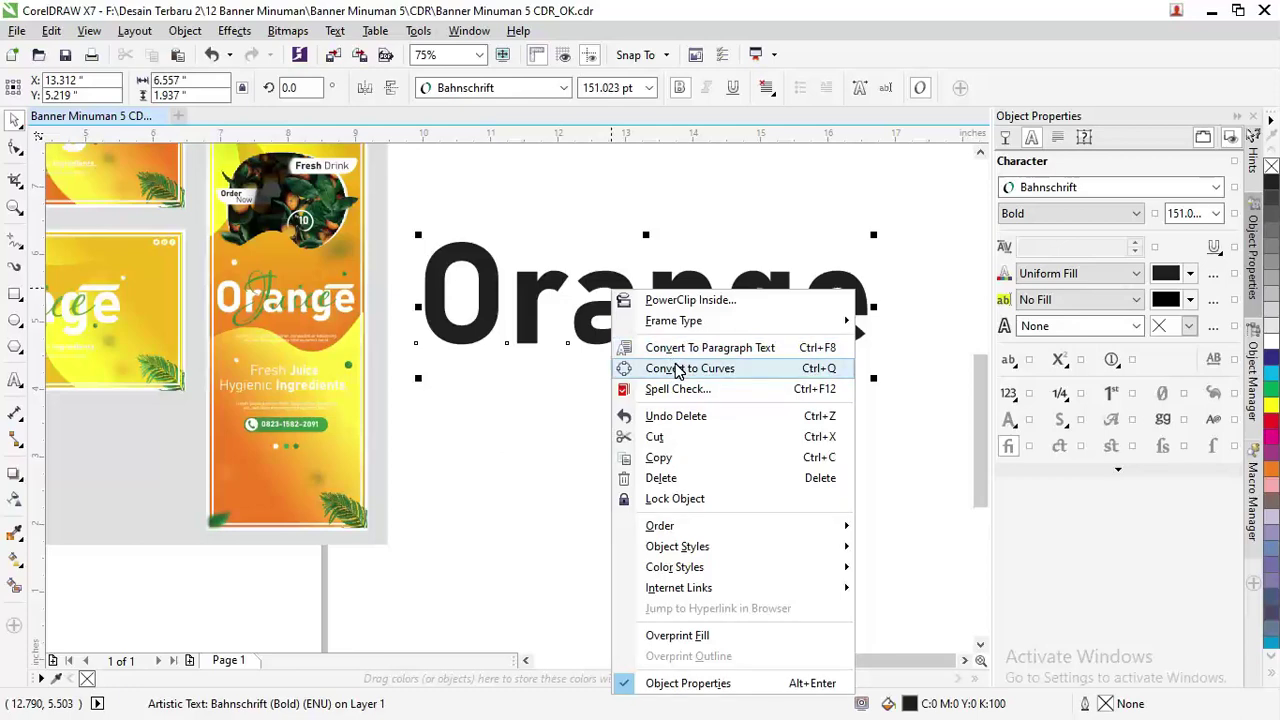
click(551, 280)
- Duplicate the "Orange" text just below the original and change the copy's wording to "Juice"
scroll(570, 281, down, 2)
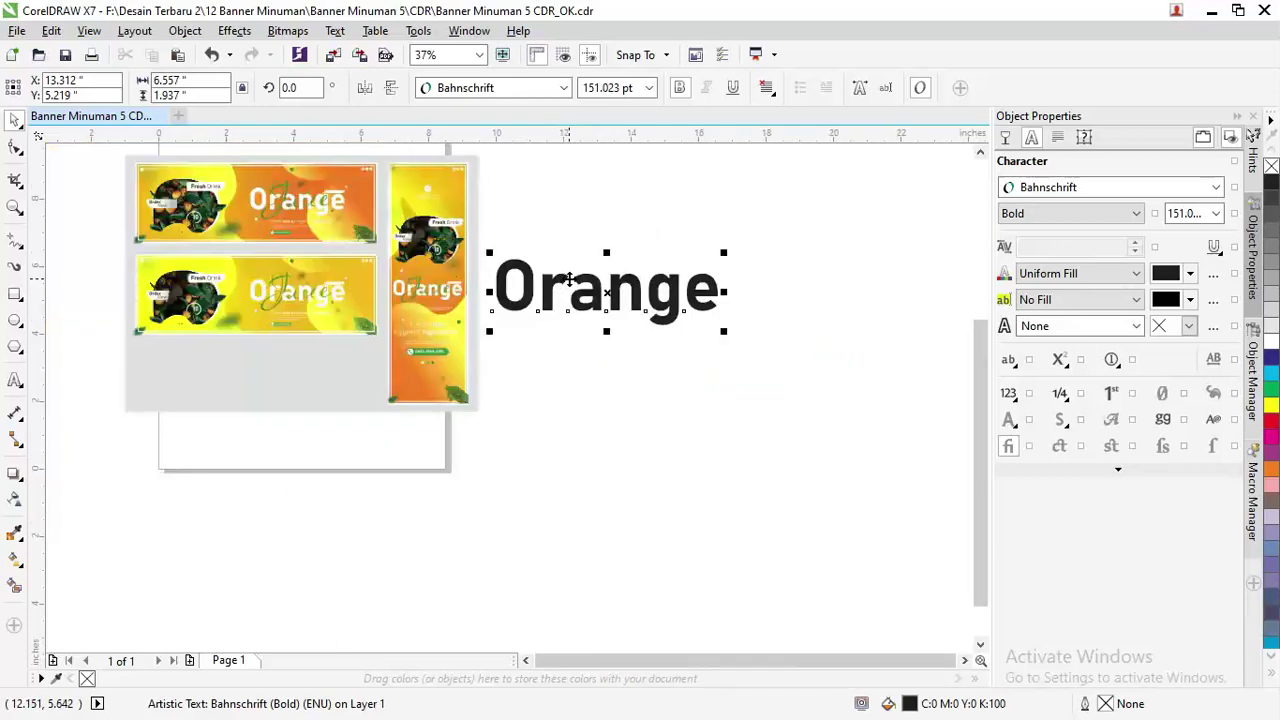
drag(566, 282, 594, 366)
right_click(594, 366)
double_click(591, 363)
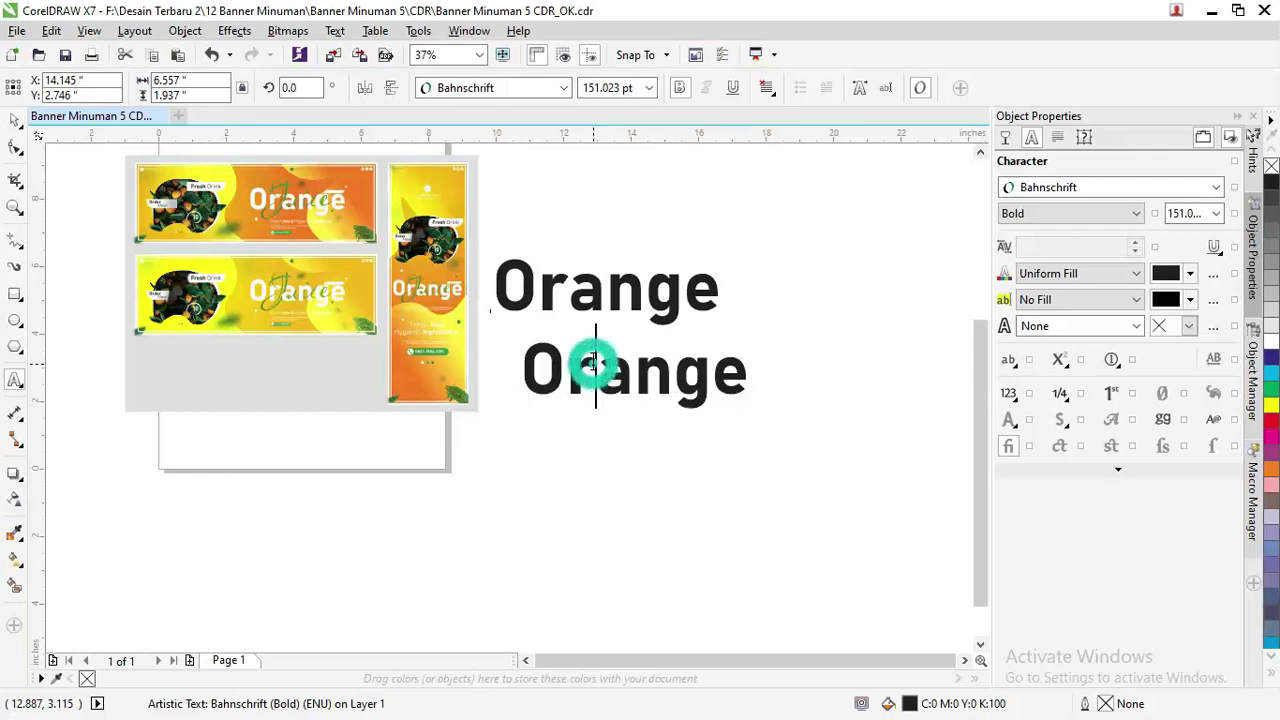
text(Juice)
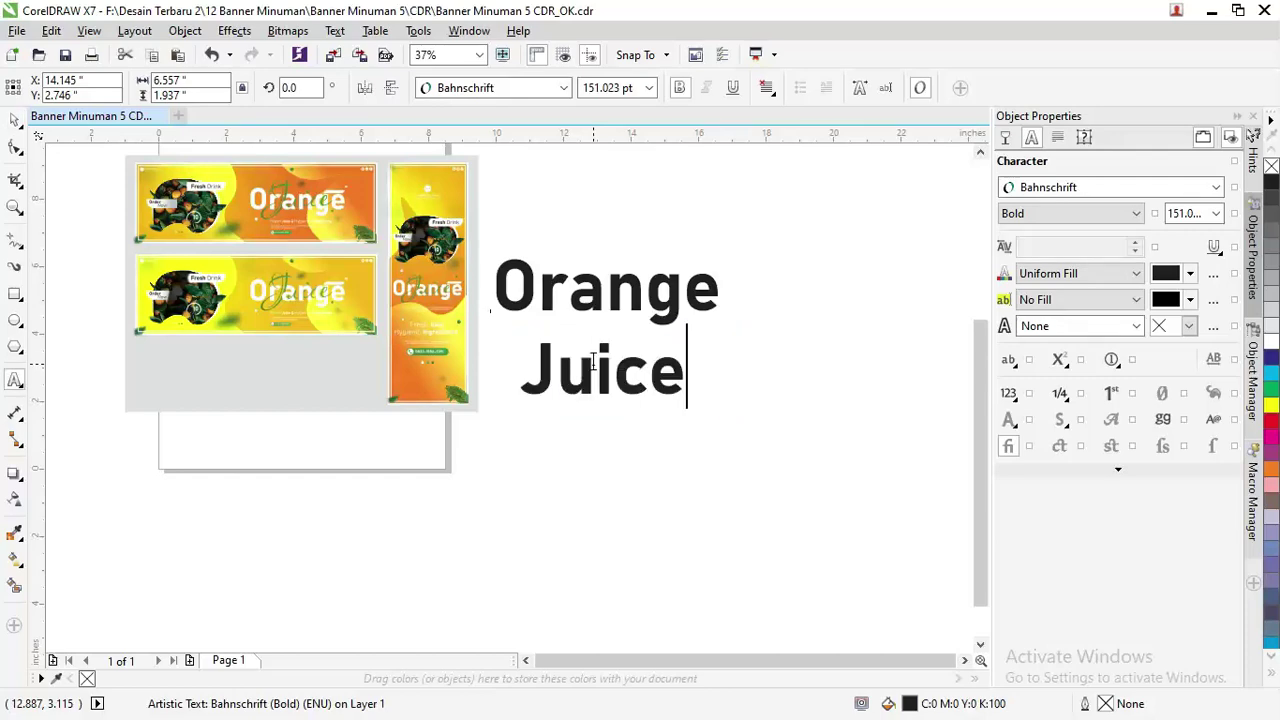
- Set the font of the whole "Juice" text to Passions Conflict
key(ctrl+a)
click(495, 90)
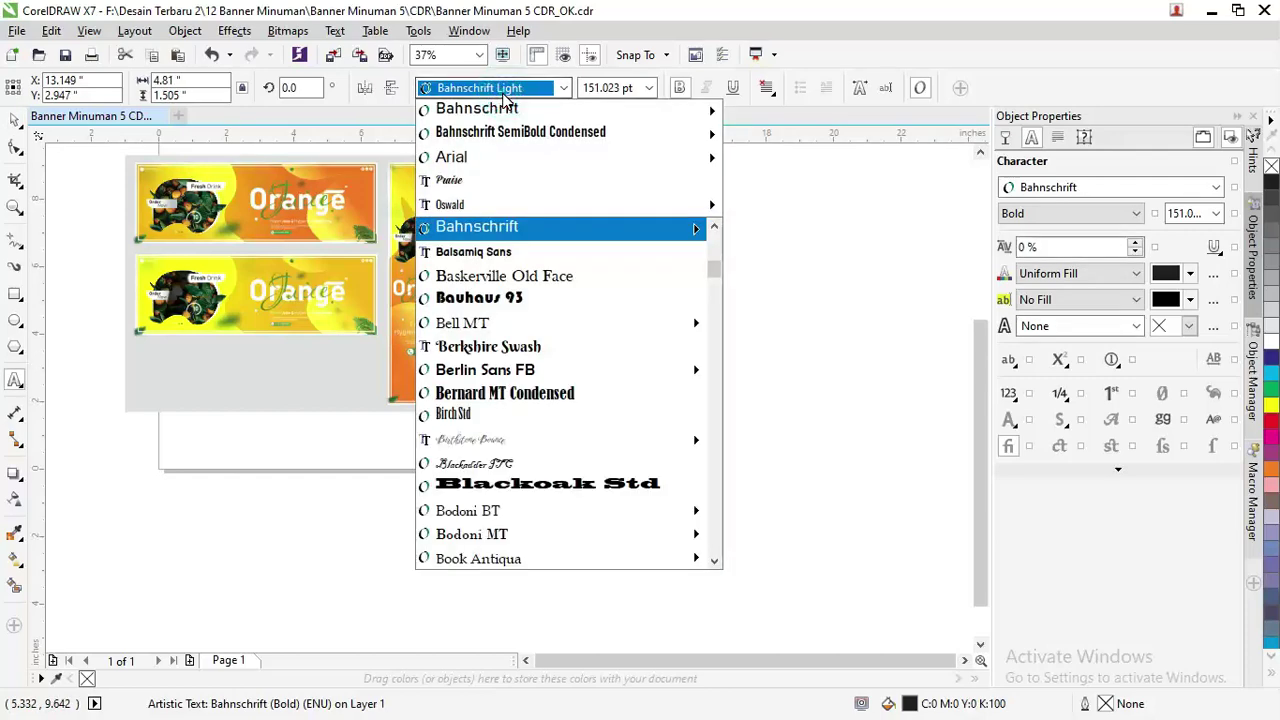
text(Passions Conflict)
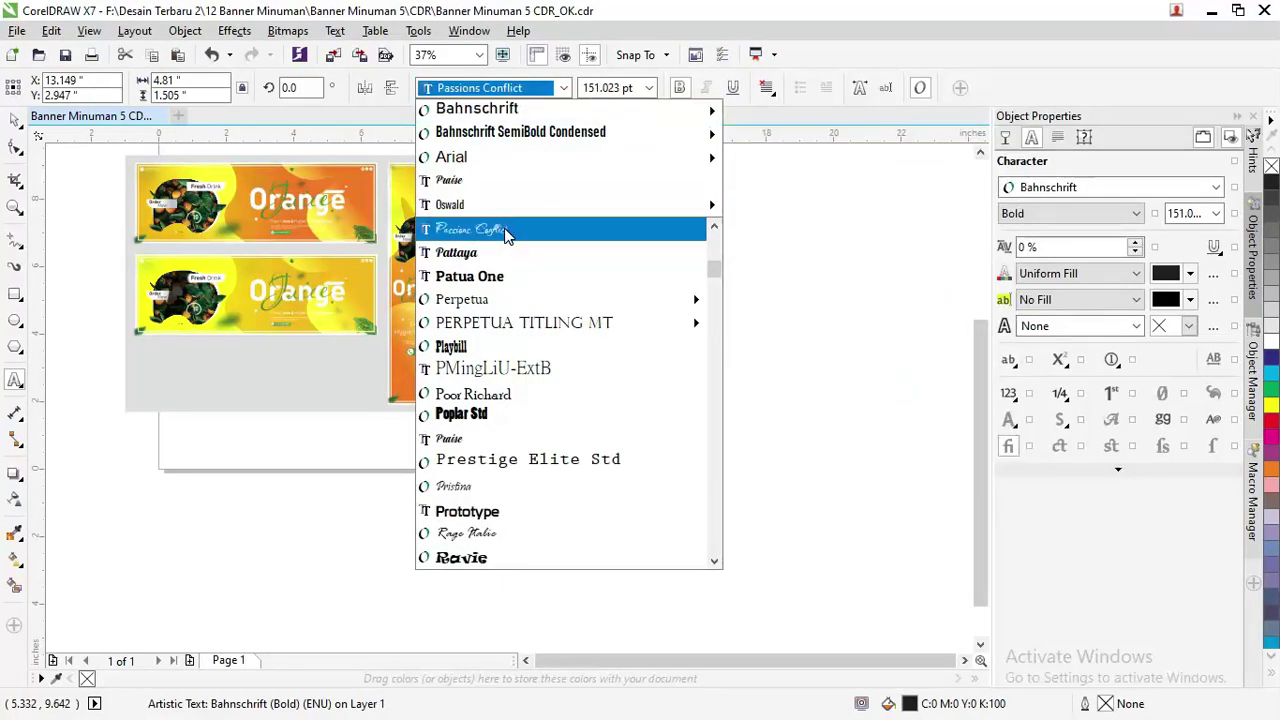
click(503, 228)
scroll(601, 345, up, 2)
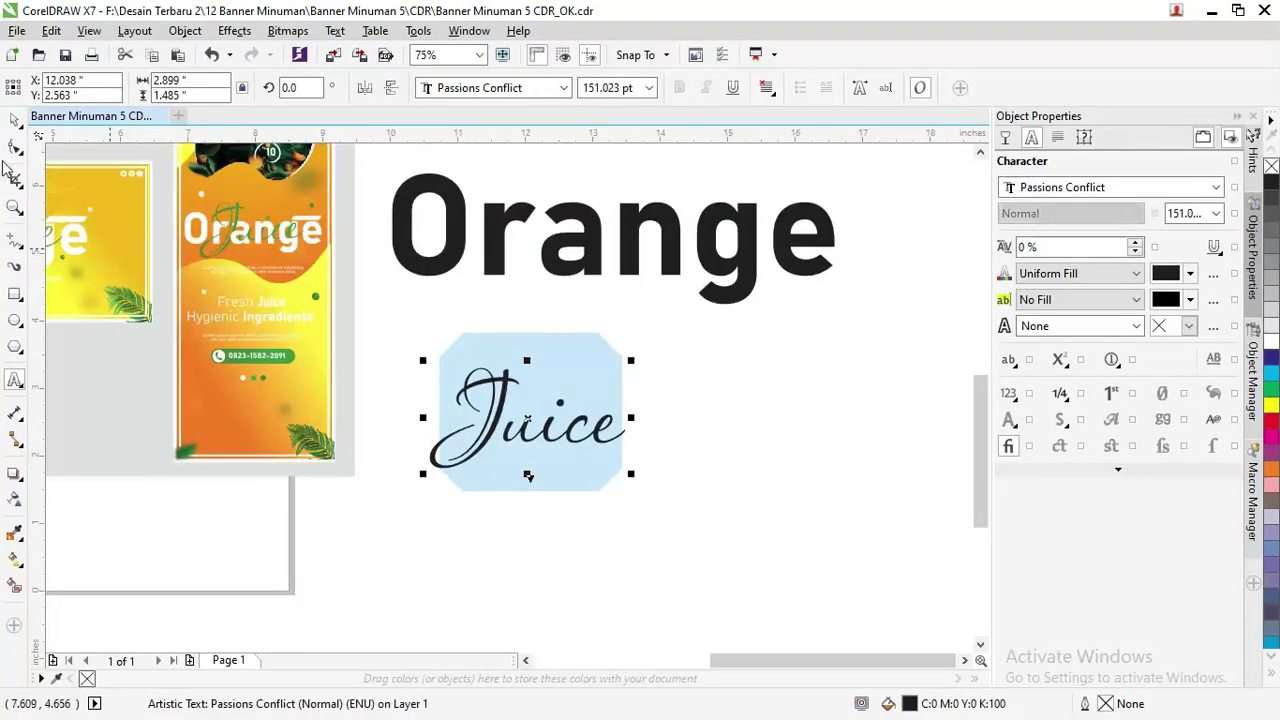
- Enlarge the "Juice" text to about 358 pt and move it up so it overlaps the "Orange" text
click(15, 119)
drag(633, 364, 877, 237)
double_click(620, 385)
key(Escape)
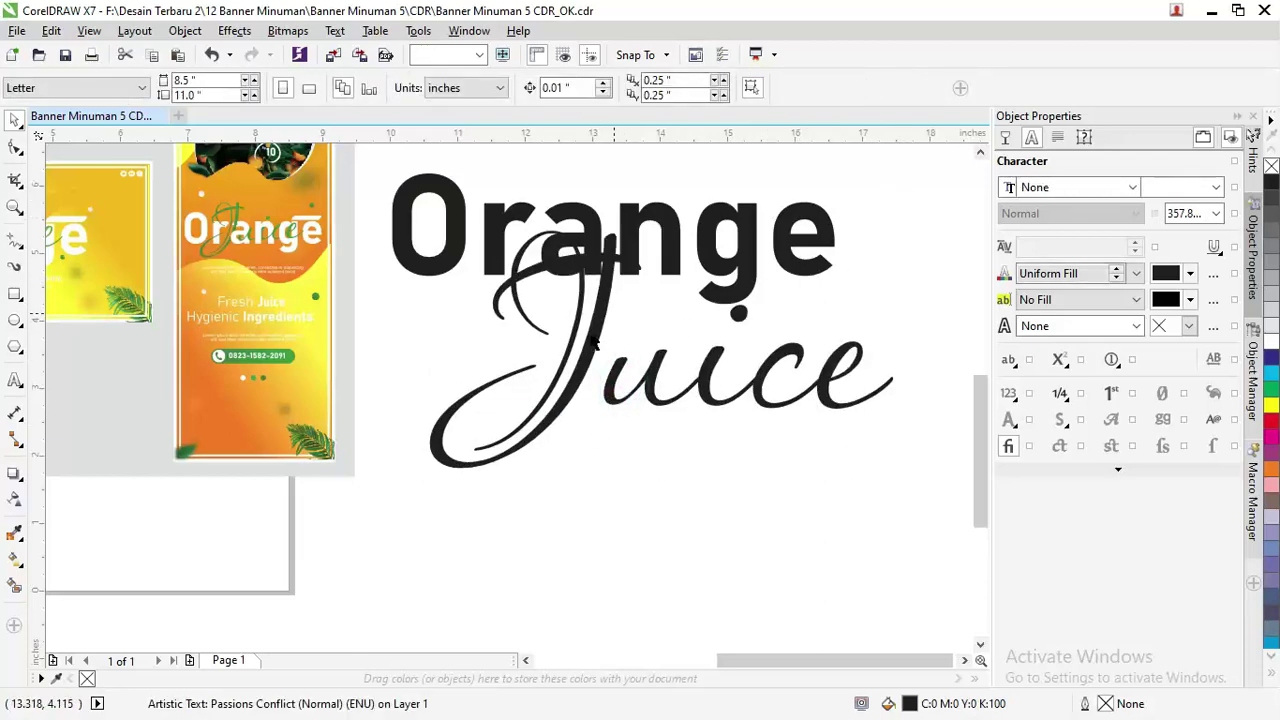
drag(590, 335, 570, 236)
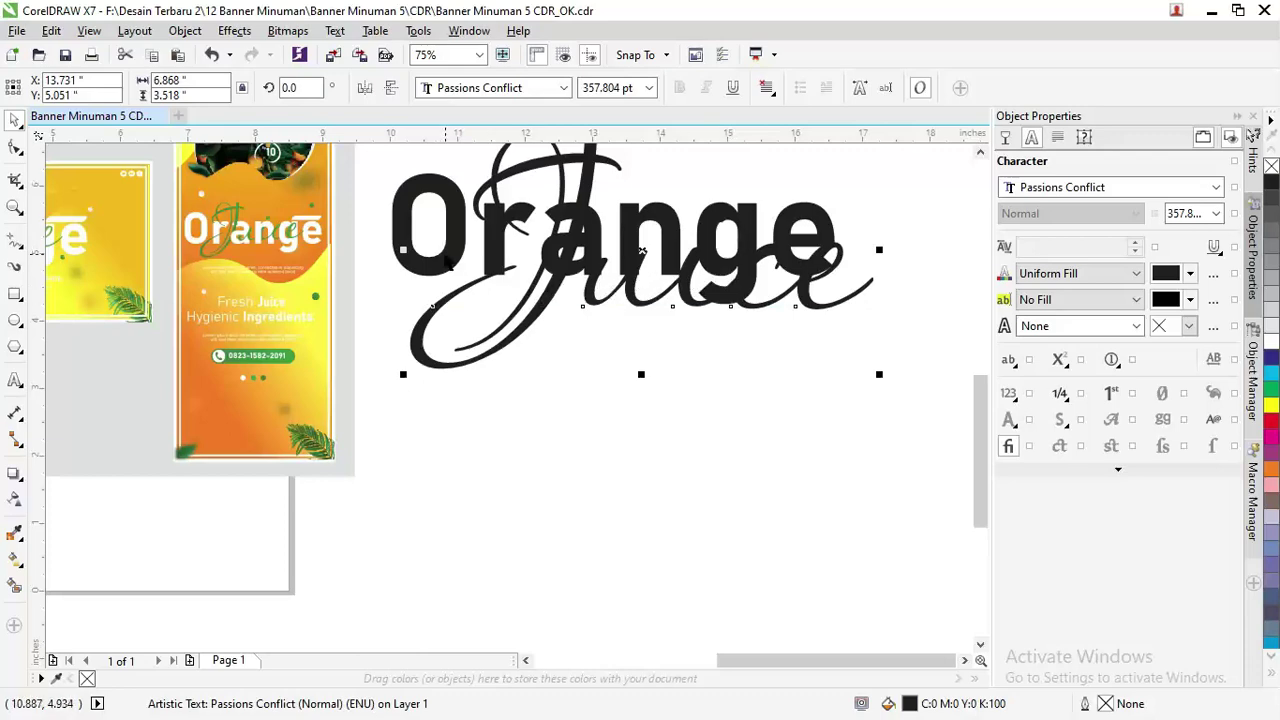
- Convert the "Orange" and "Juice" texts to curves and fill "Juice" with red (C0 M100 Y100 K0)
shift+click(446, 258)
right_click(446, 257)
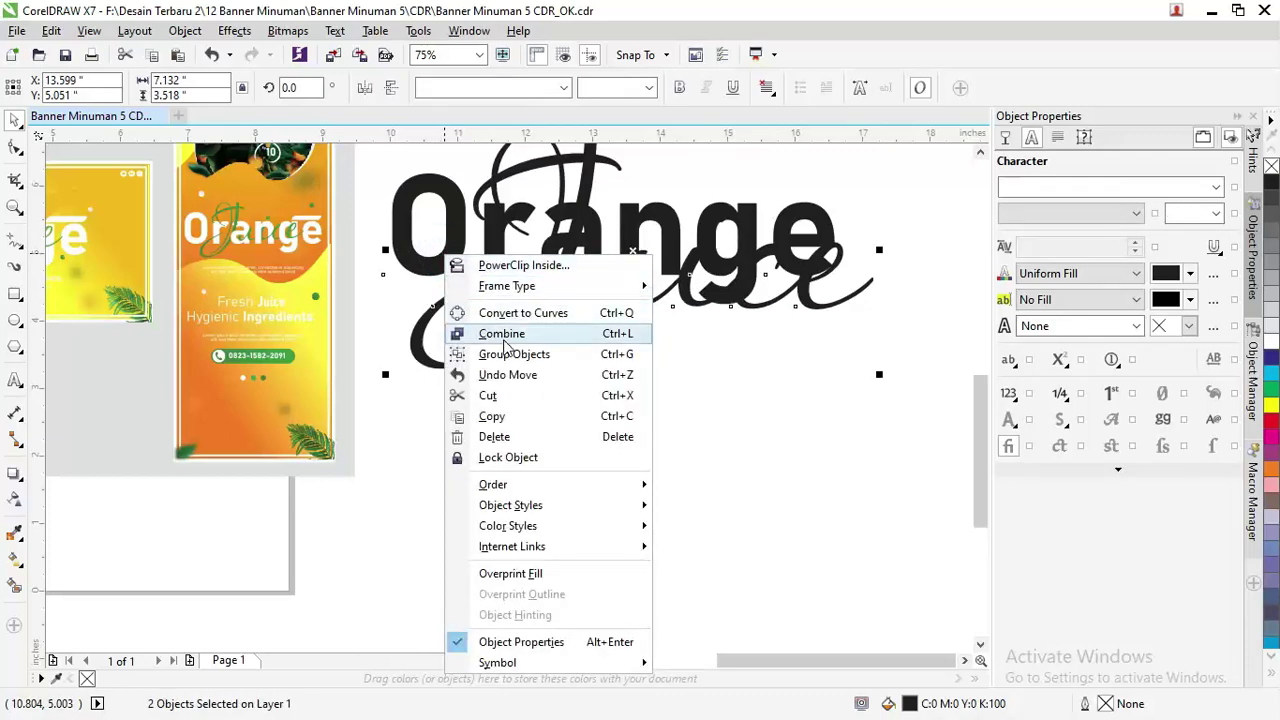
click(510, 313)
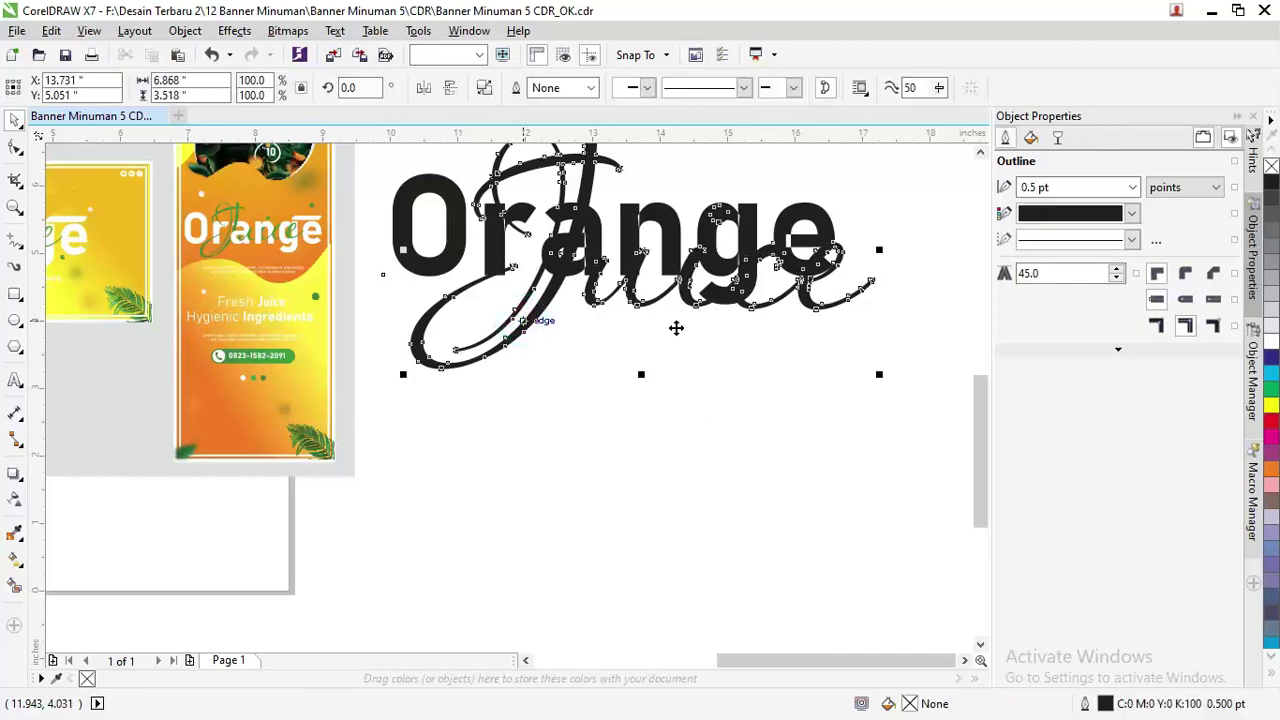
click(1271, 420)
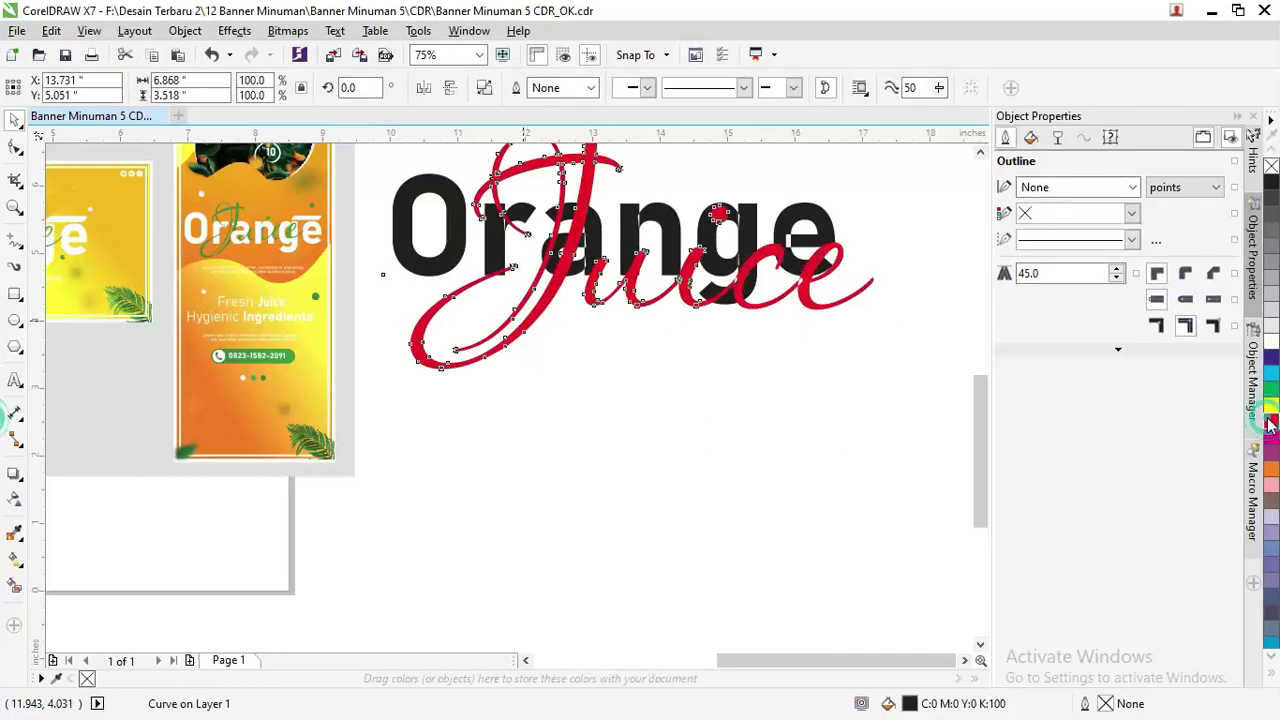
click(760, 329)
- Erase the tip of the lower swash of the red "J" with a 0.25" round Eraser
scroll(562, 240, up, 2)
click(562, 240)
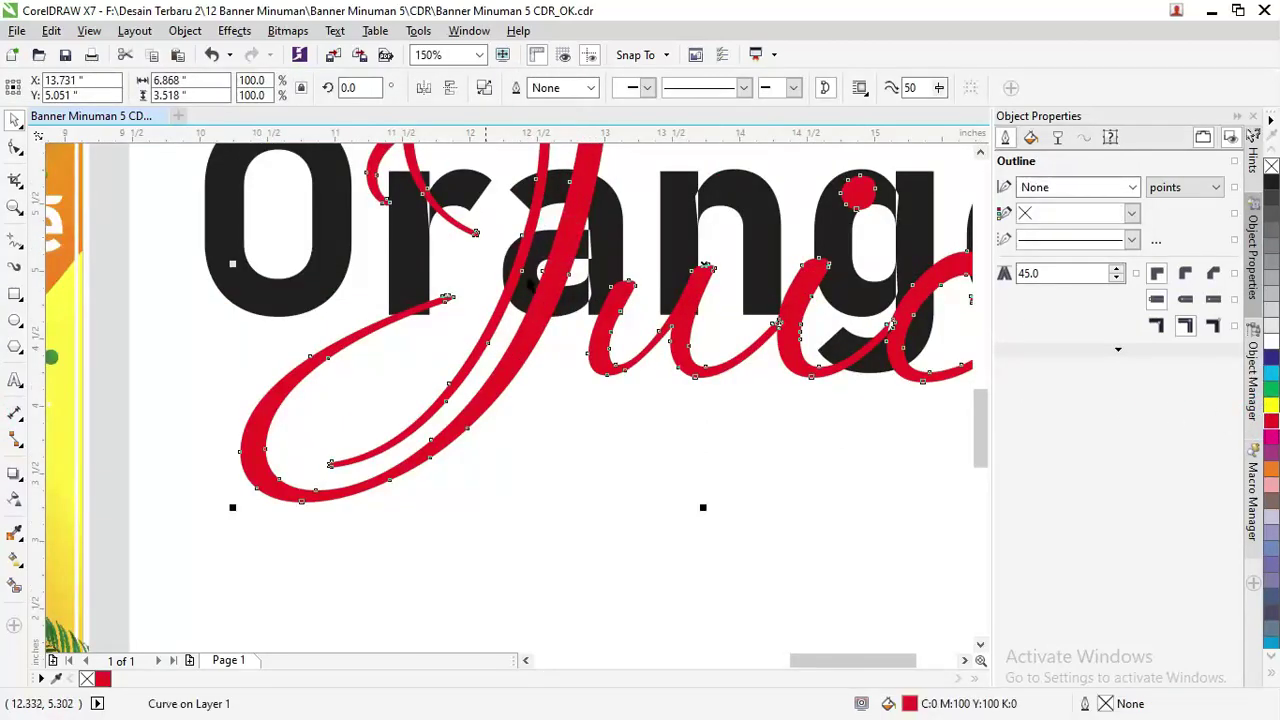
click(17, 180)
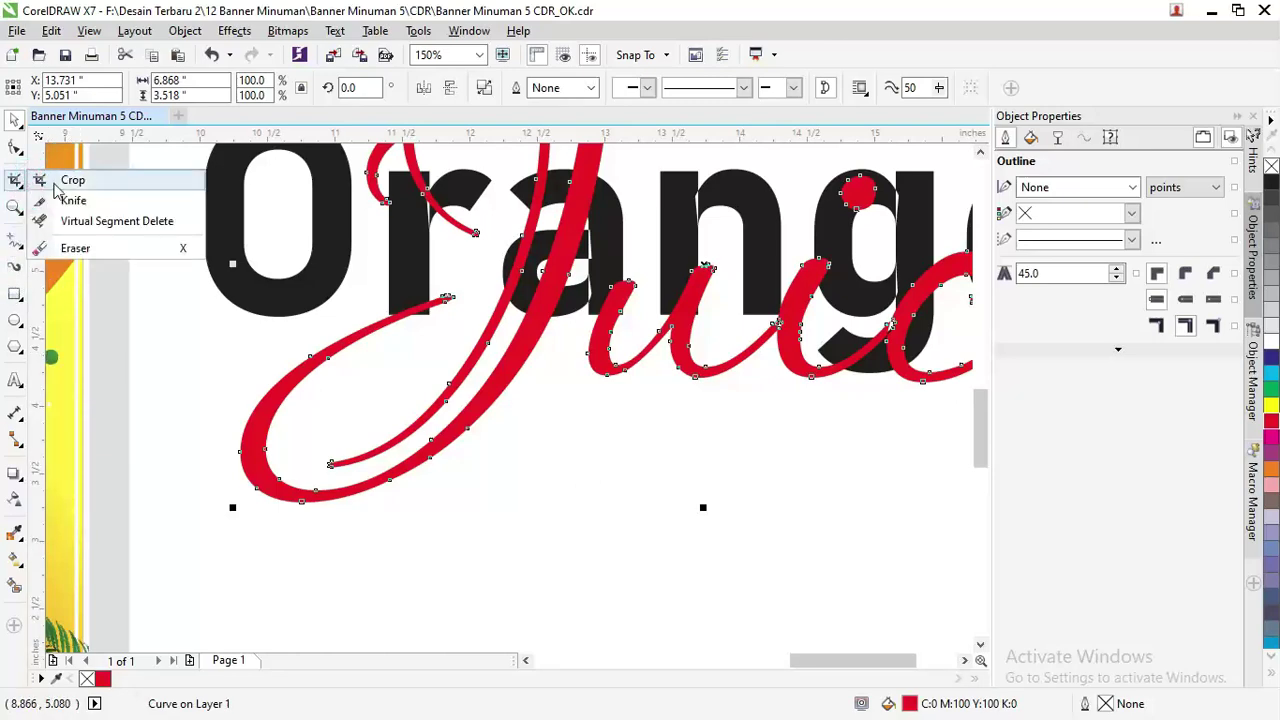
click(50, 246)
click(440, 300)
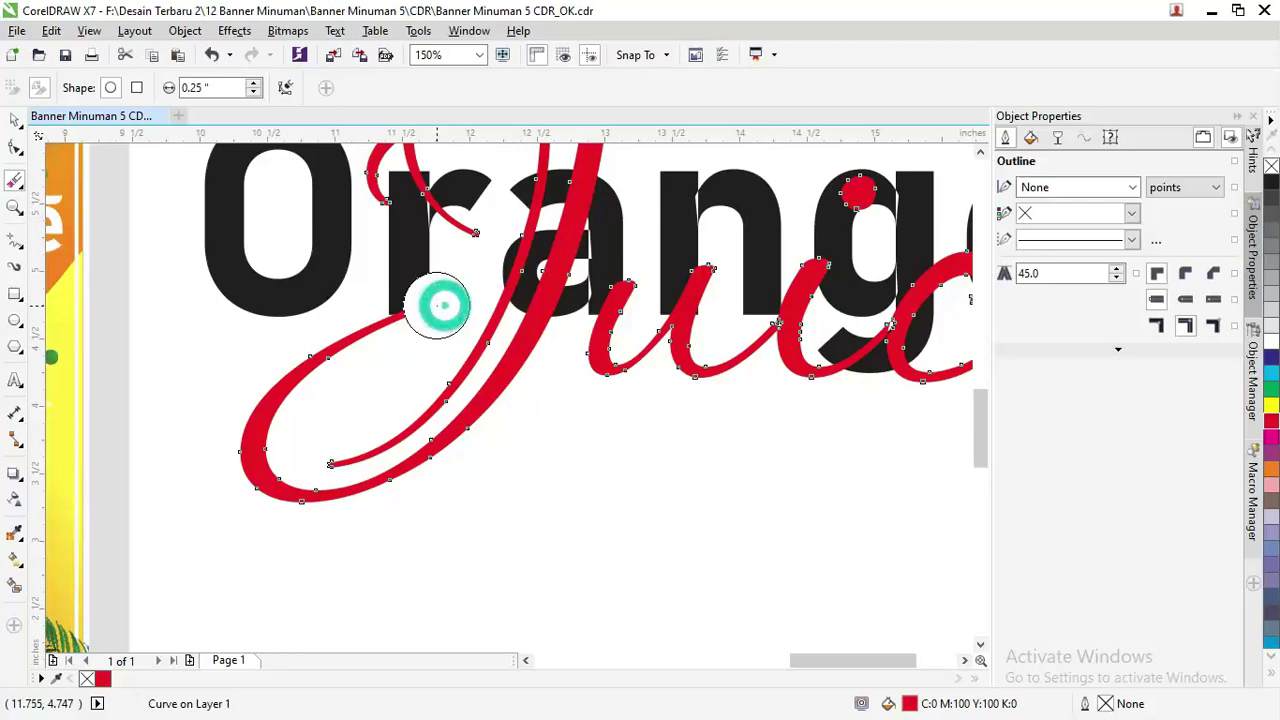
click(15, 120)
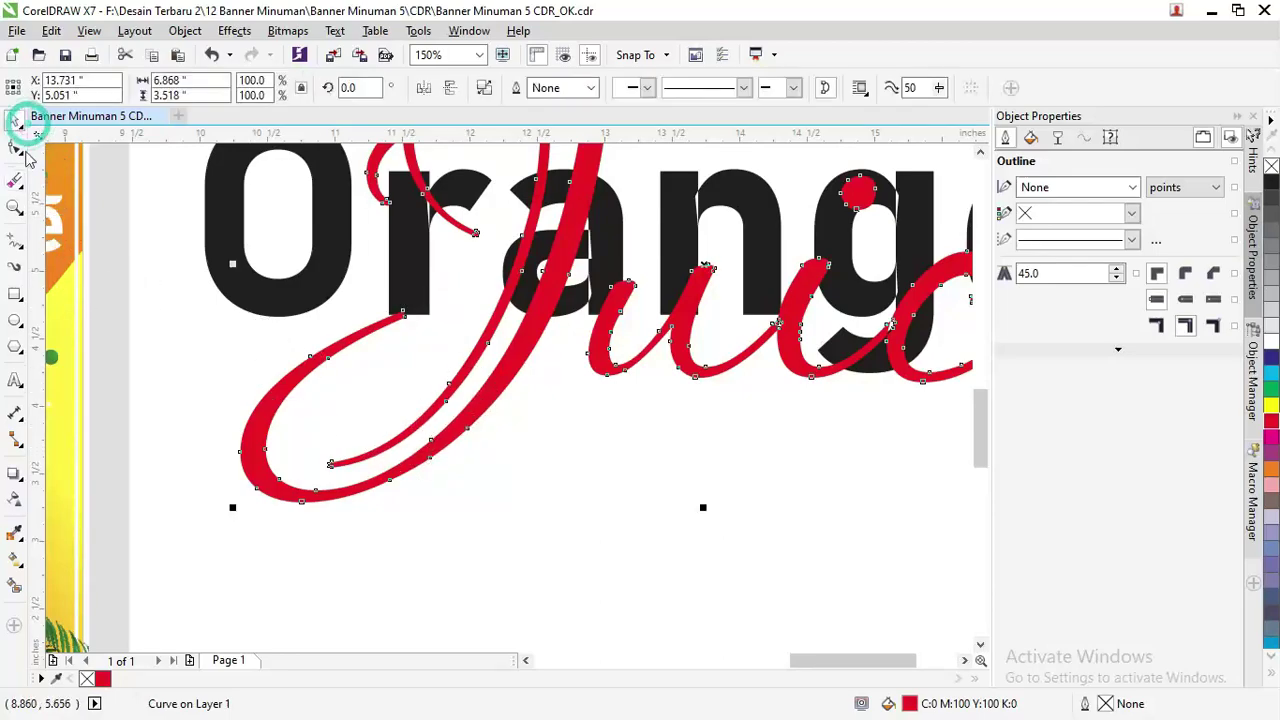
- Bring the Asset 1 bottle image from the Banner Minuman 5 folder in File Explorer into the CorelDRAW document
scroll(326, 351, down, 1)
scroll(319, 353, down, 1)
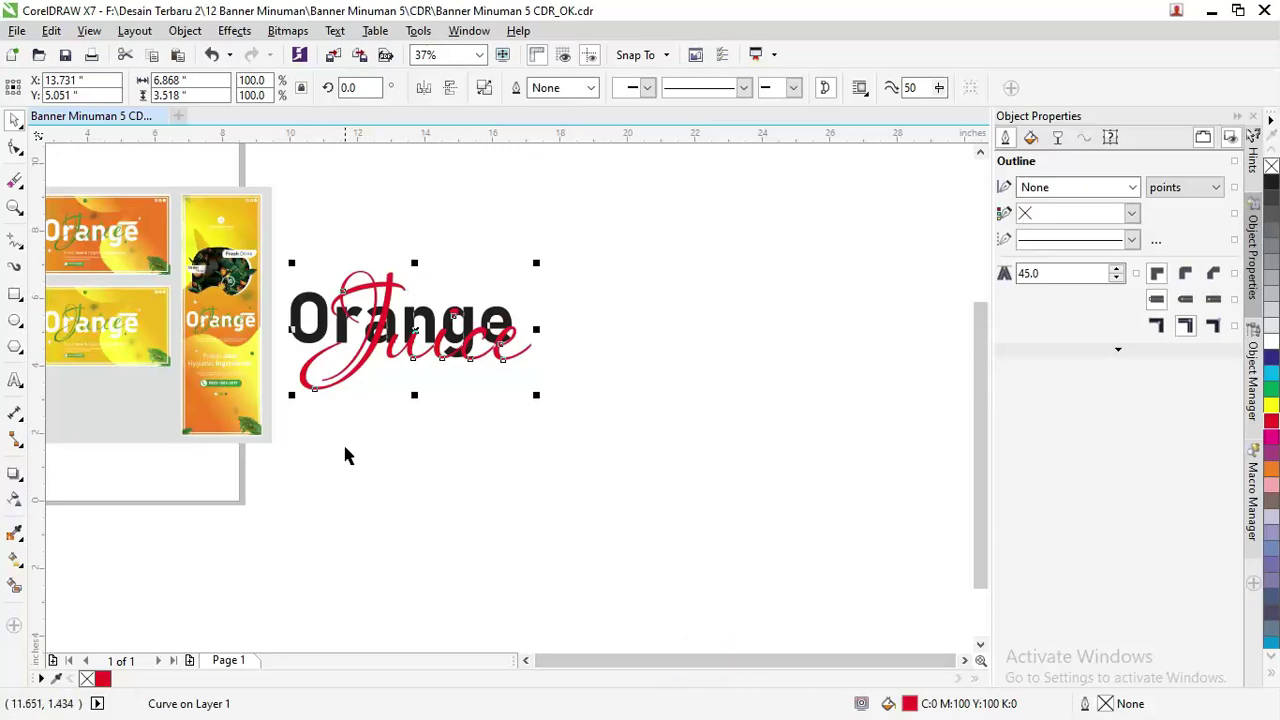
key(z)
drag(414, 451, 72, 241)
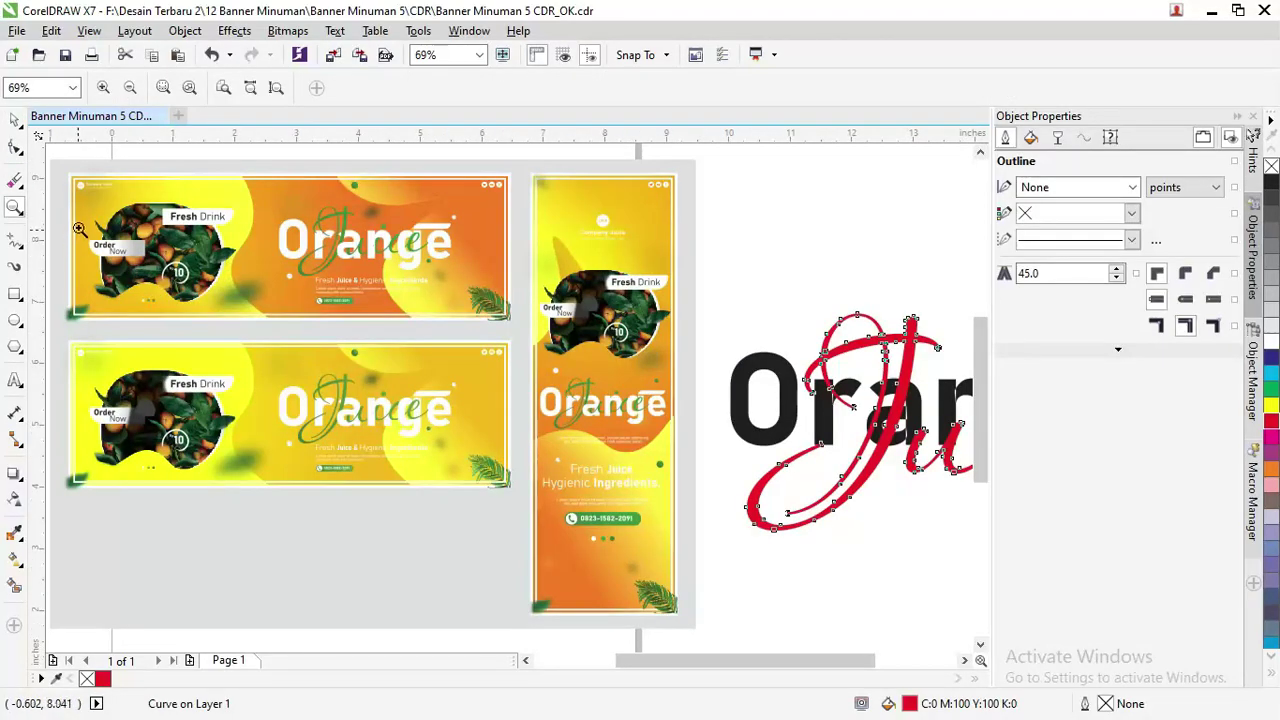
click(20, 121)
key(alt+Tab)
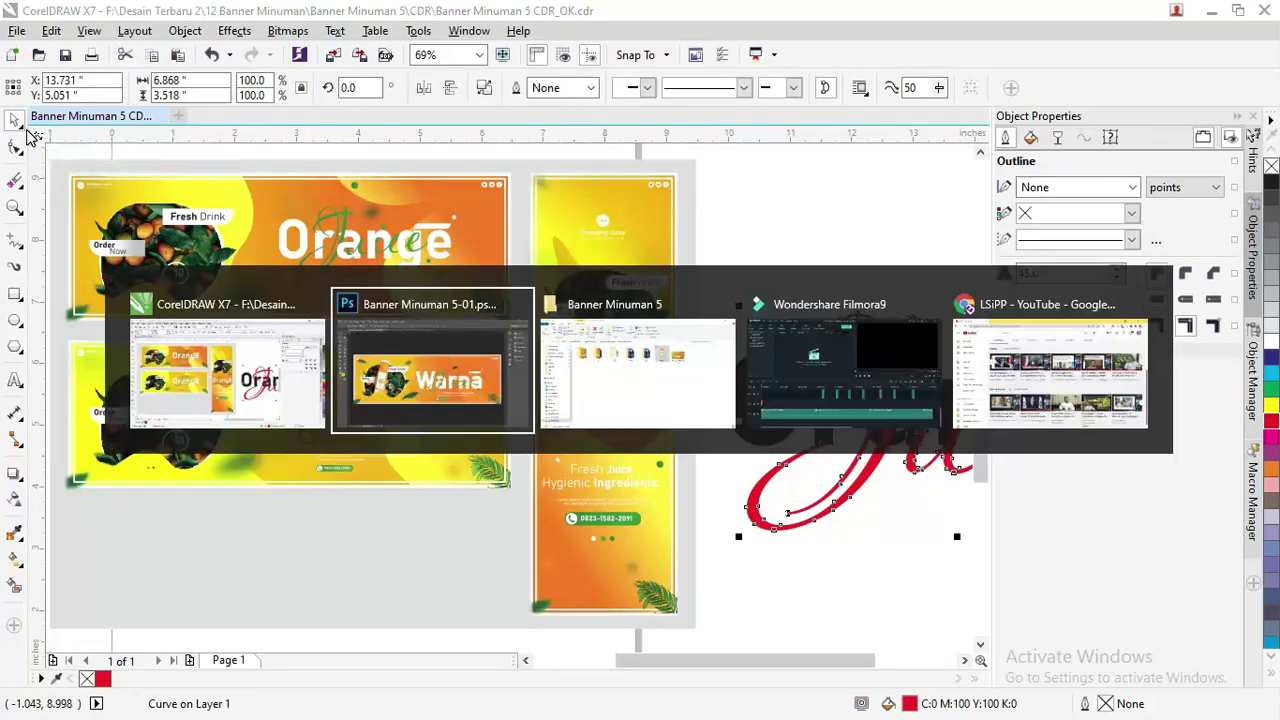
key(alt+Tab)
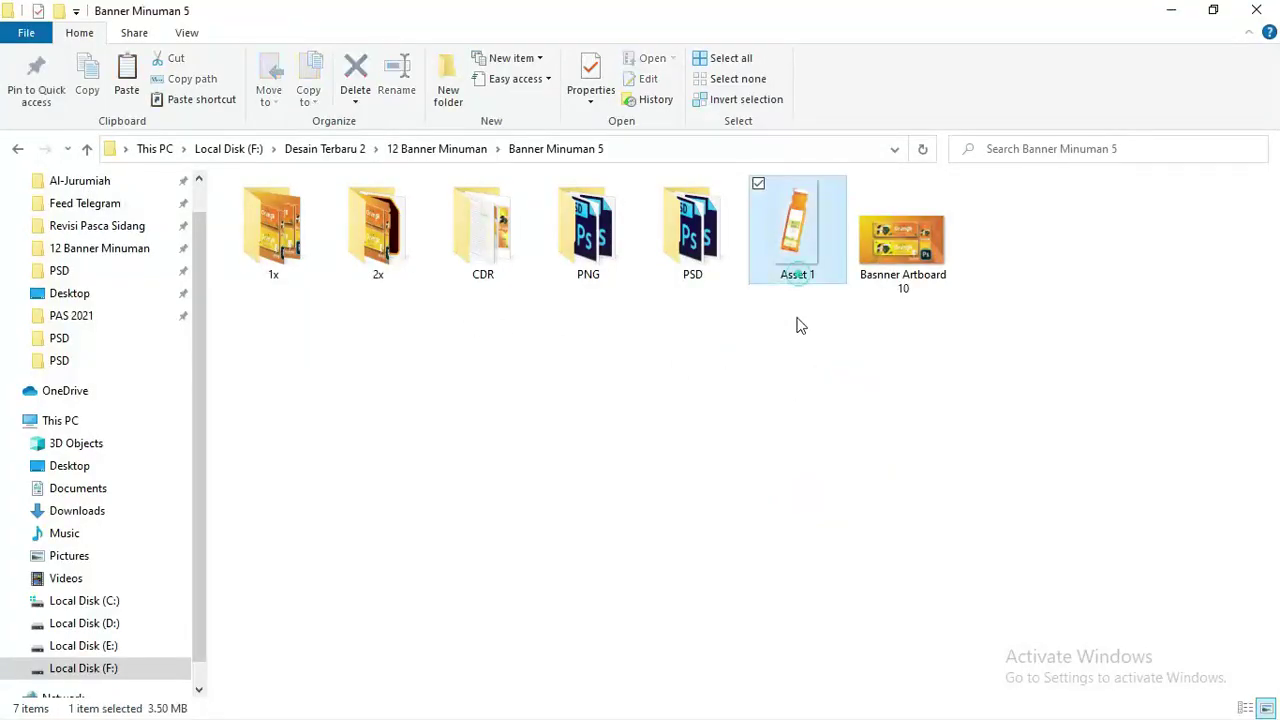
drag(754, 513, 334, 351)
key(alt+Tab)
scroll(405, 236, down, 3)
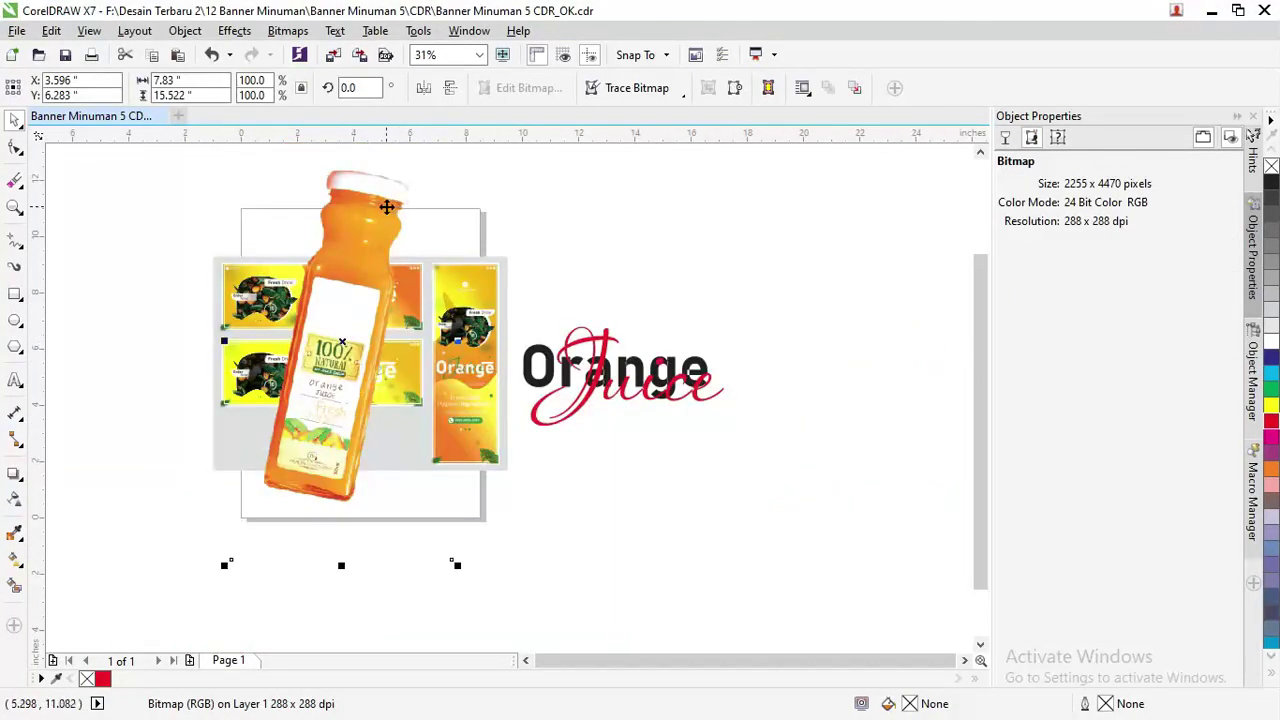
- Scale the bottle image down to 28.6%, about 2.24 by 4.44 inches
click(338, 280)
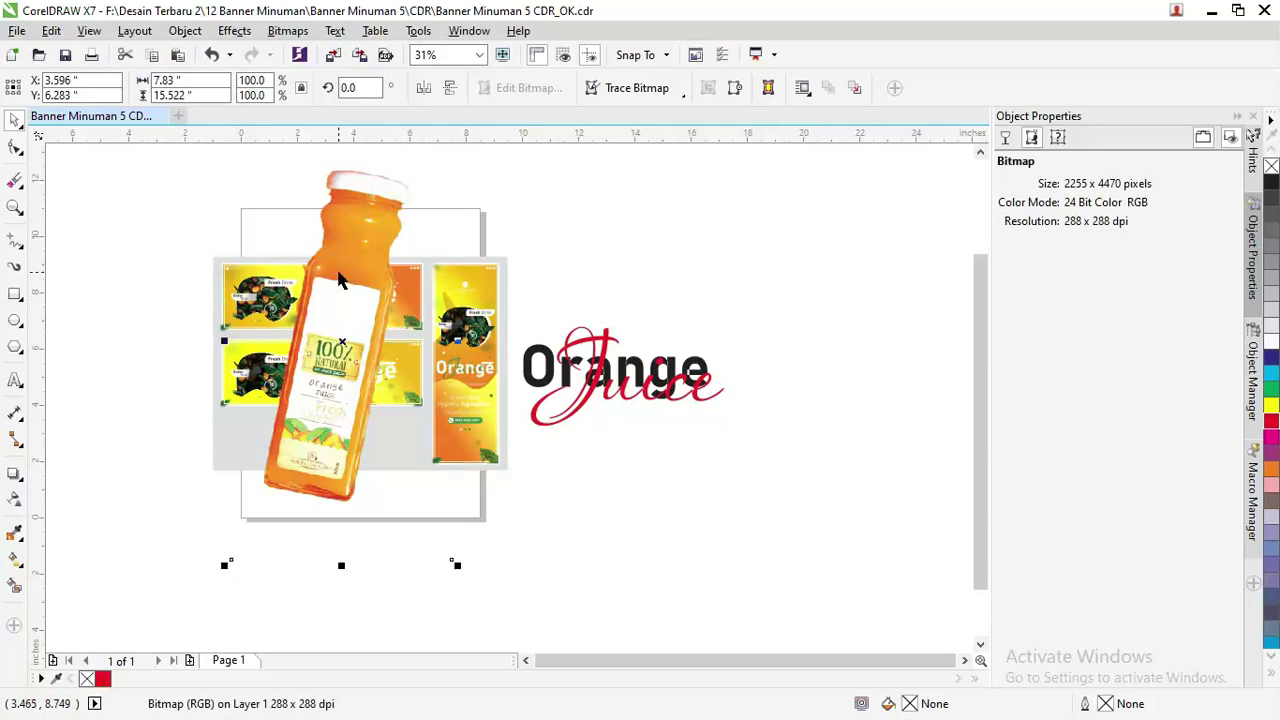
drag(457, 565, 329, 320)
drag(283, 215, 282, 272)
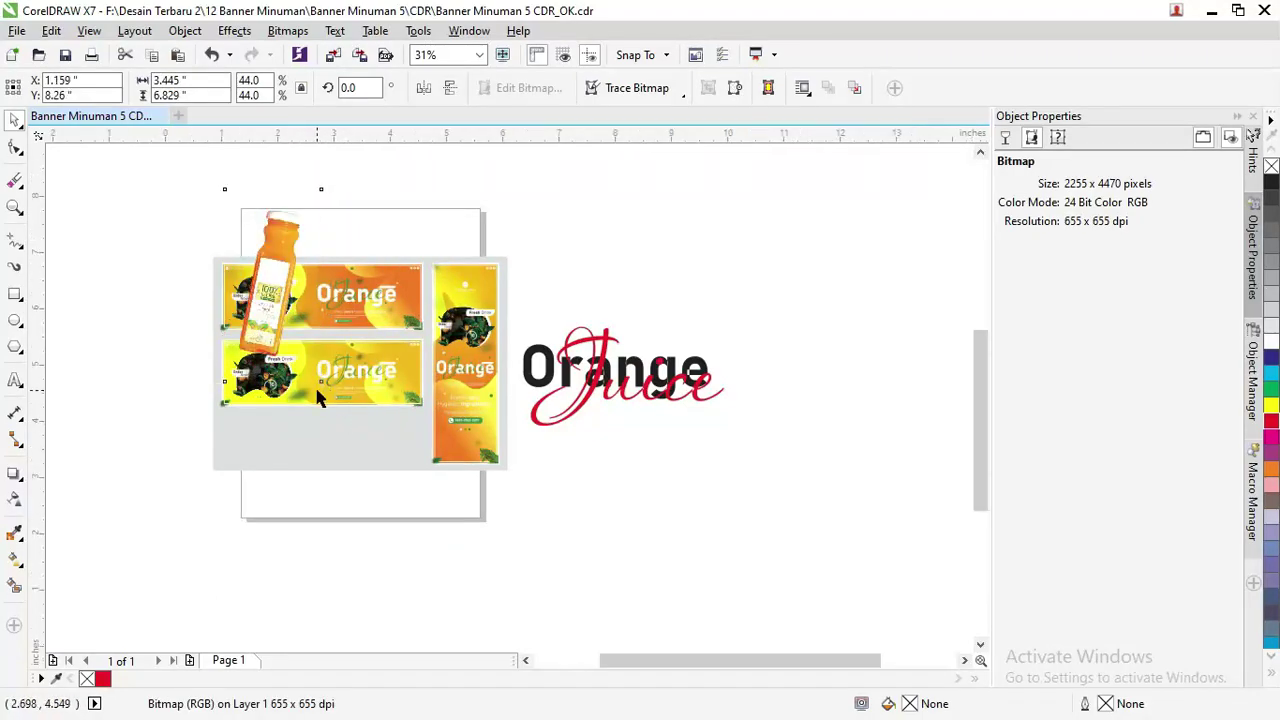
scroll(320, 392, up, 5)
drag(340, 362, 231, 214)
scroll(229, 211, down, 2)
scroll(209, 183, up, 4)
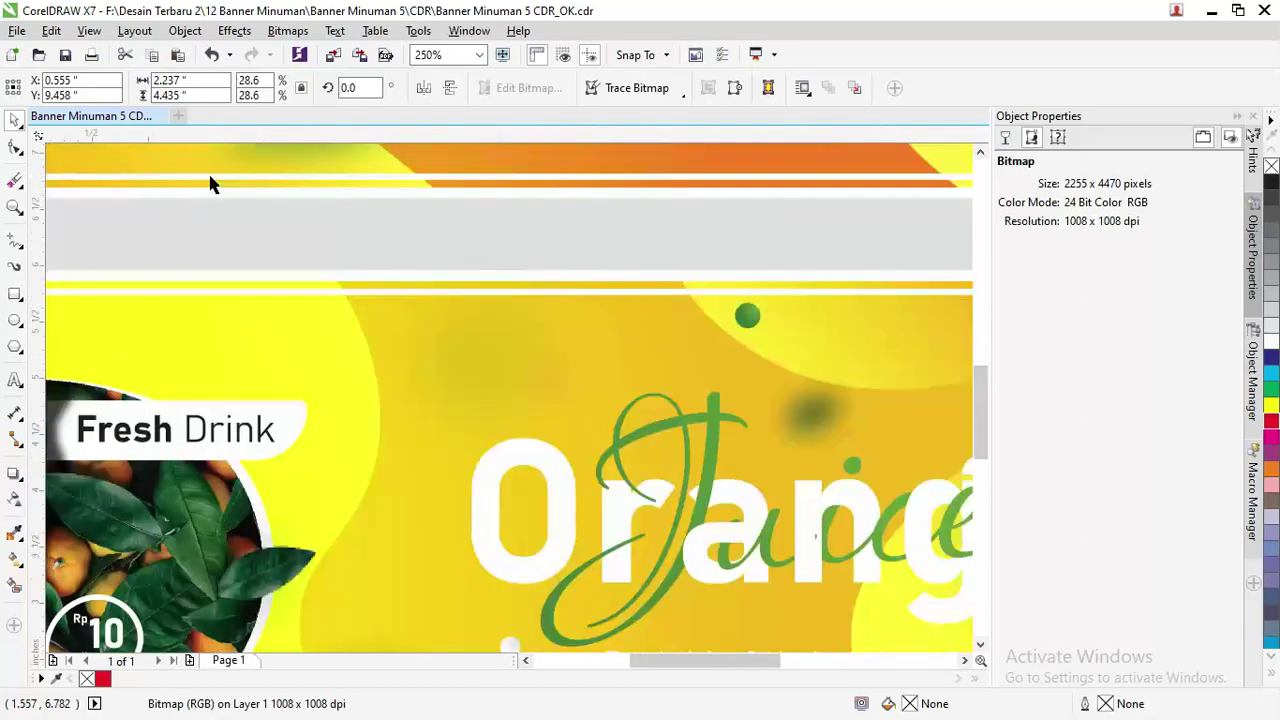
- Position the bottle image over the fruit photo of the upper horizontal banner, centred at about X 0.953", Y 8.192"
scroll(209, 183, down, 4)
drag(980, 406, 980, 343)
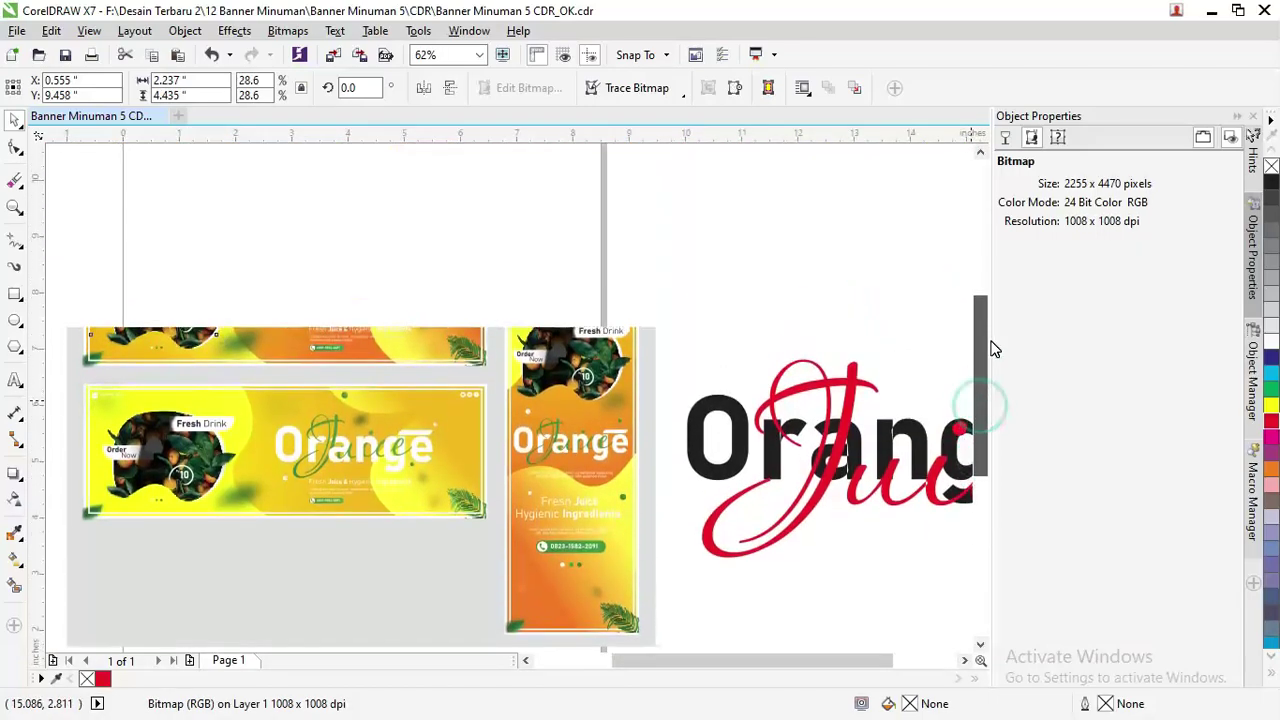
drag(154, 212, 166, 300)
scroll(230, 330, up, 4)
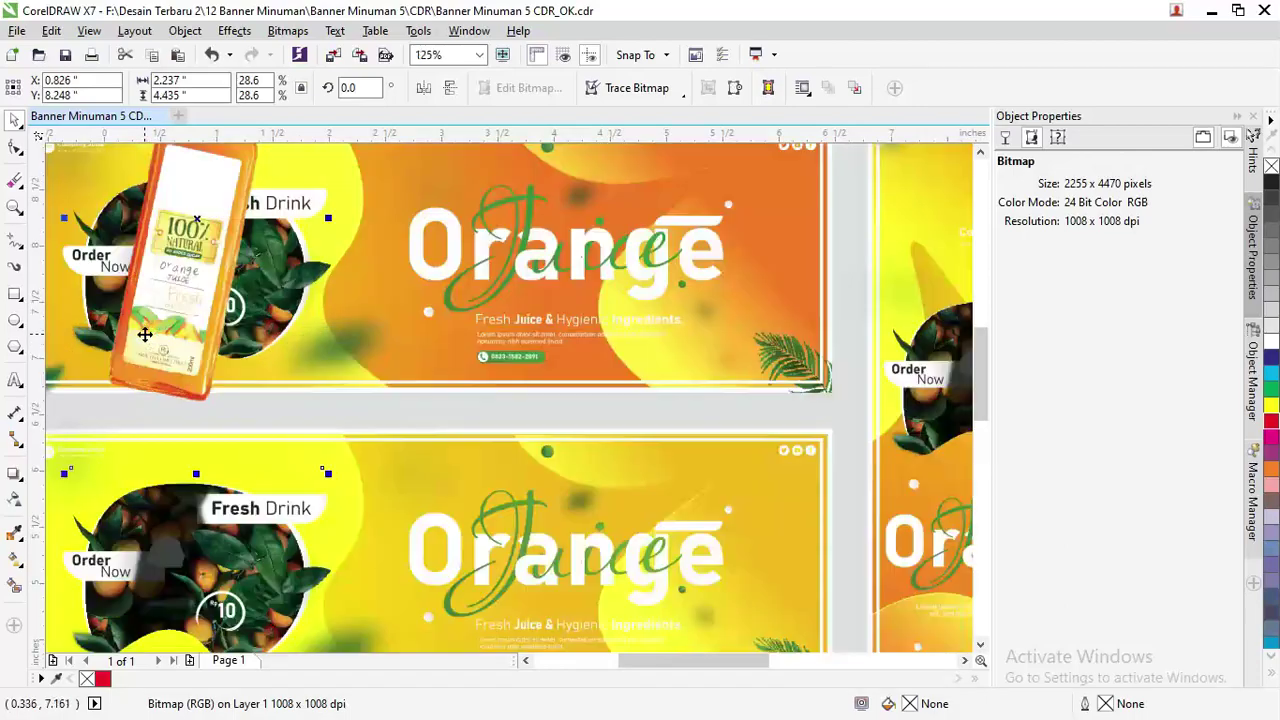
click(537, 325)
click(472, 258)
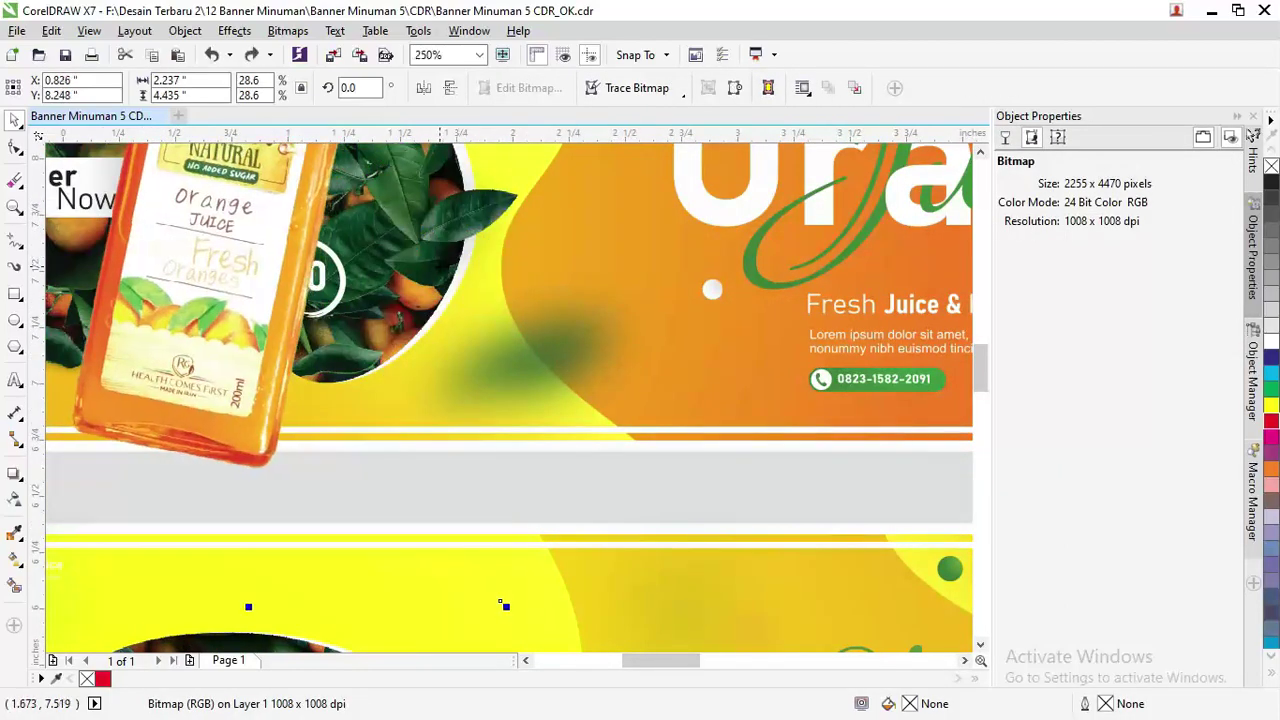
scroll(474, 258, down, 2)
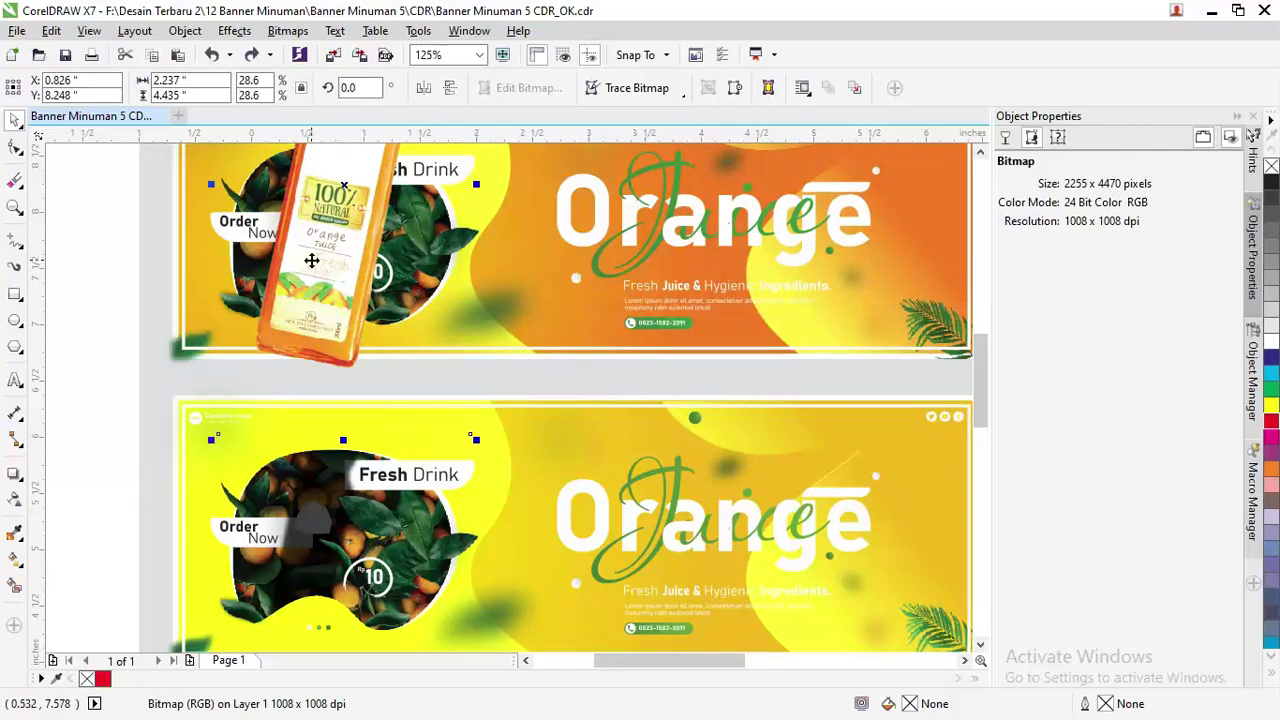
drag(312, 260, 323, 272)
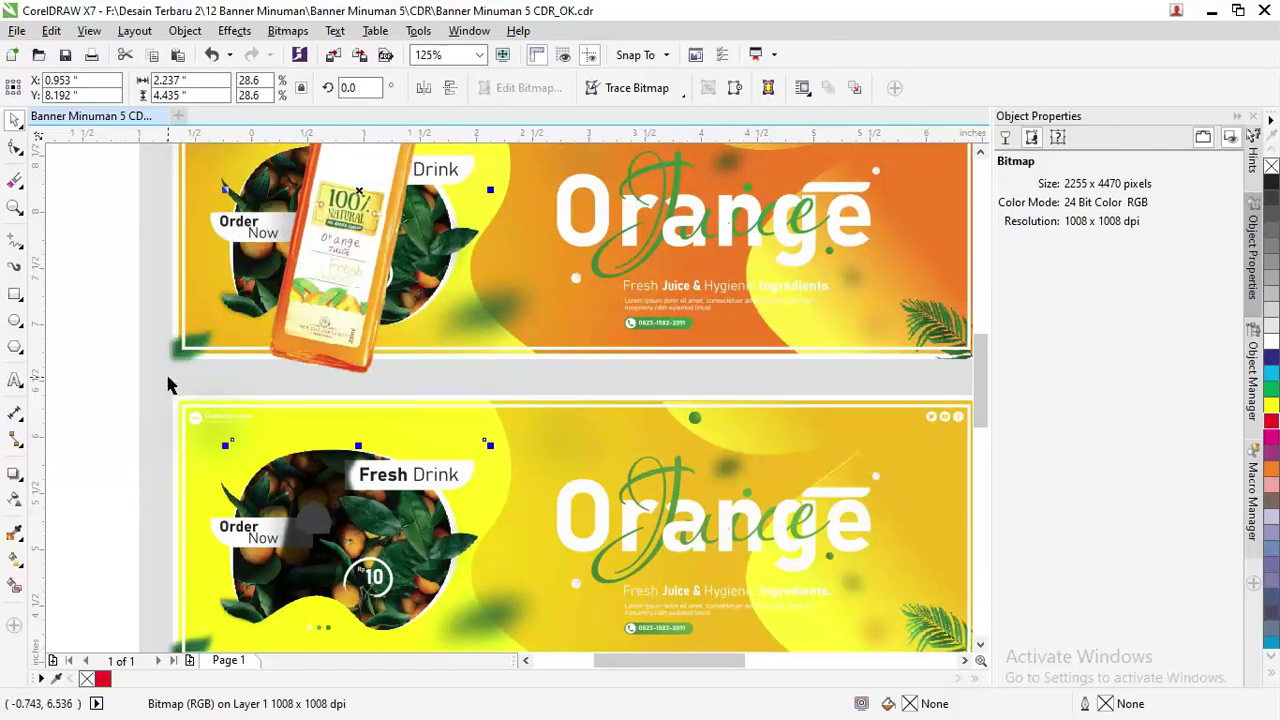
- Apply a uniform transparency of 50 in Normal mode to the bottle image
scroll(225, 358, down, 1)
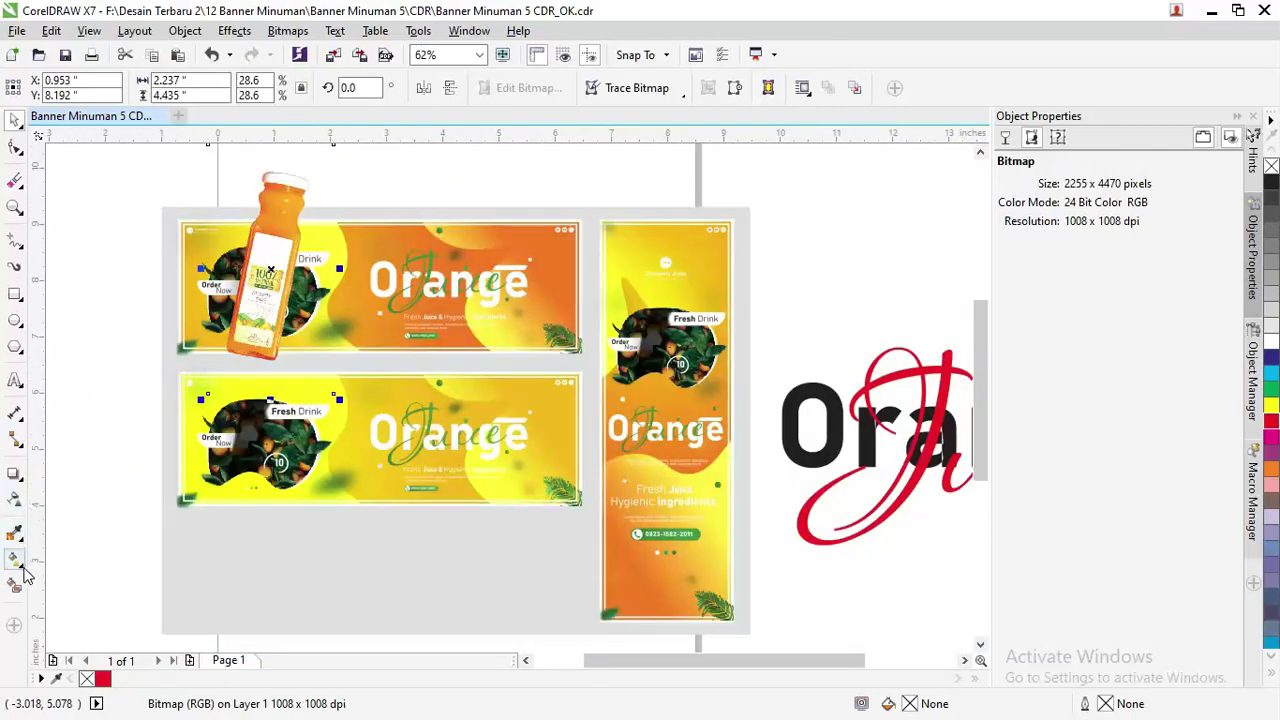
click(16, 558)
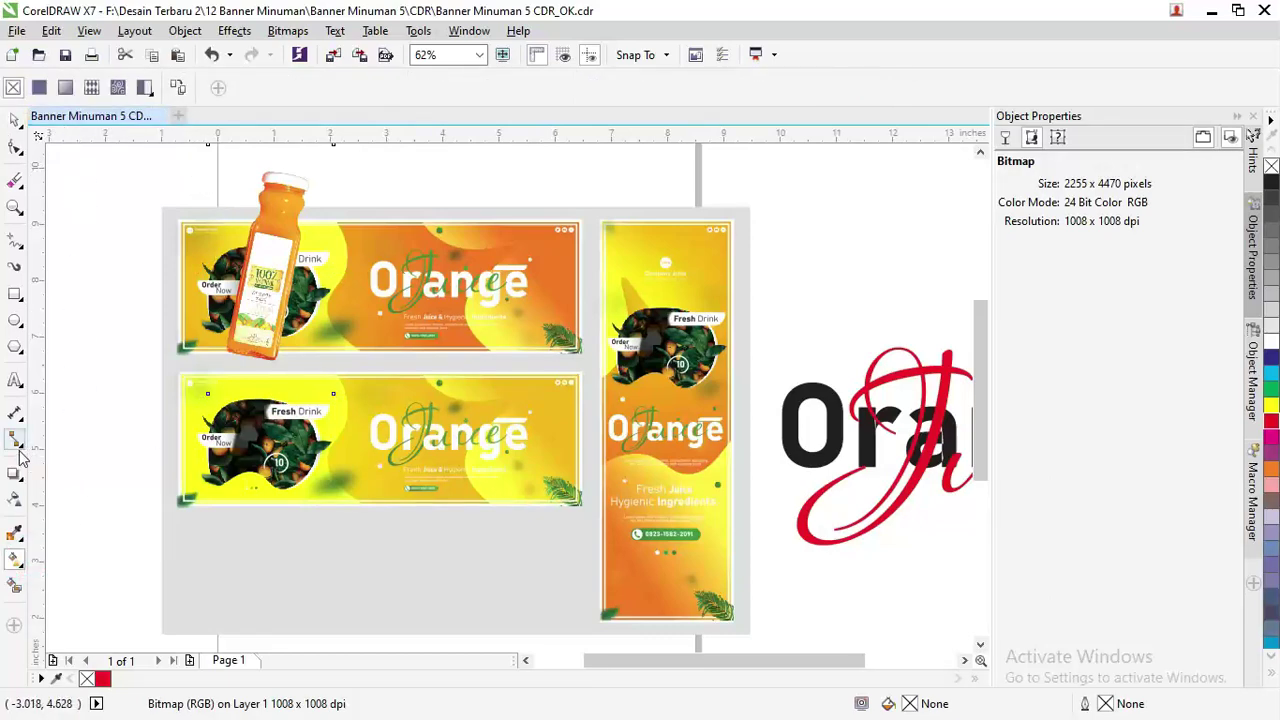
click(15, 500)
click(249, 88)
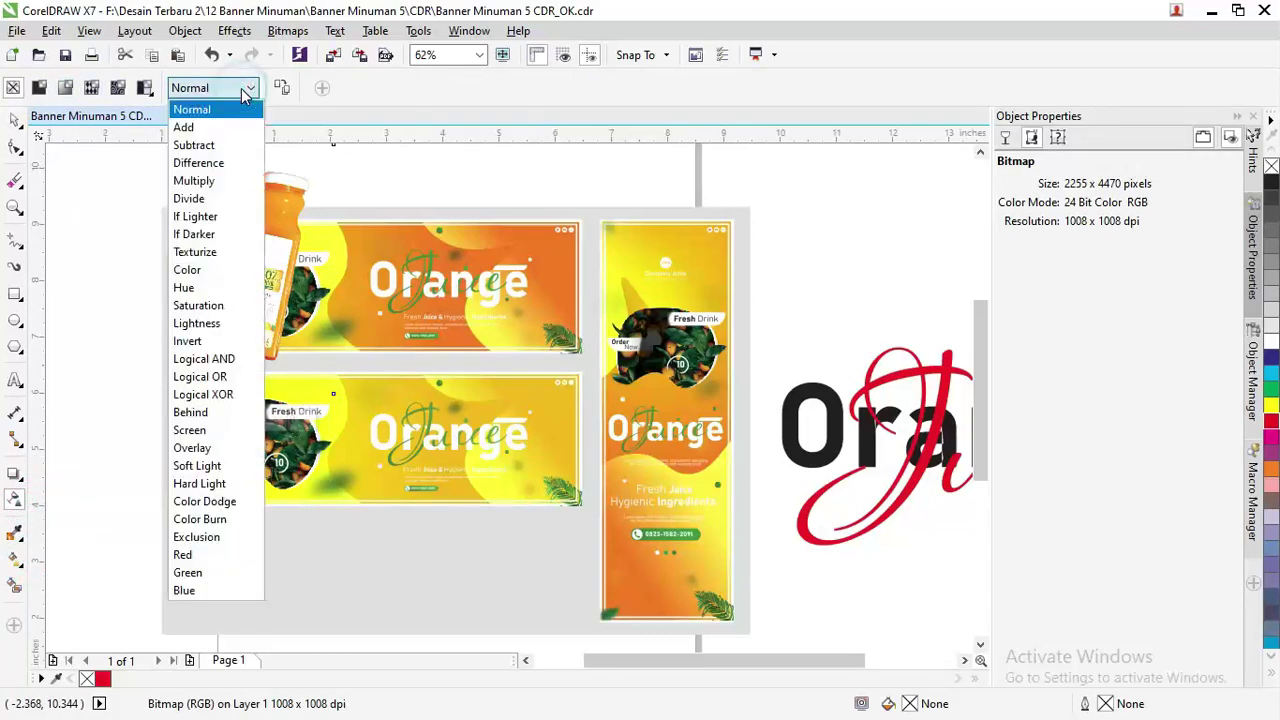
click(40, 89)
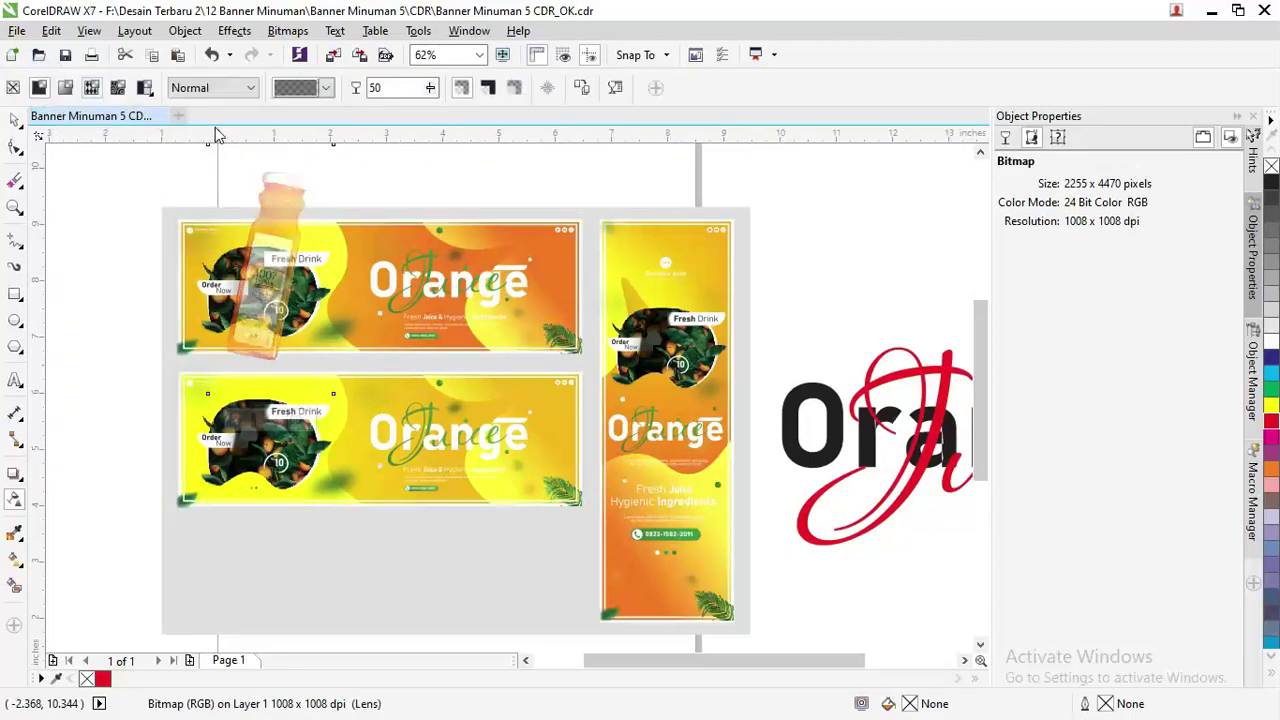
scroll(246, 293, up, 5)
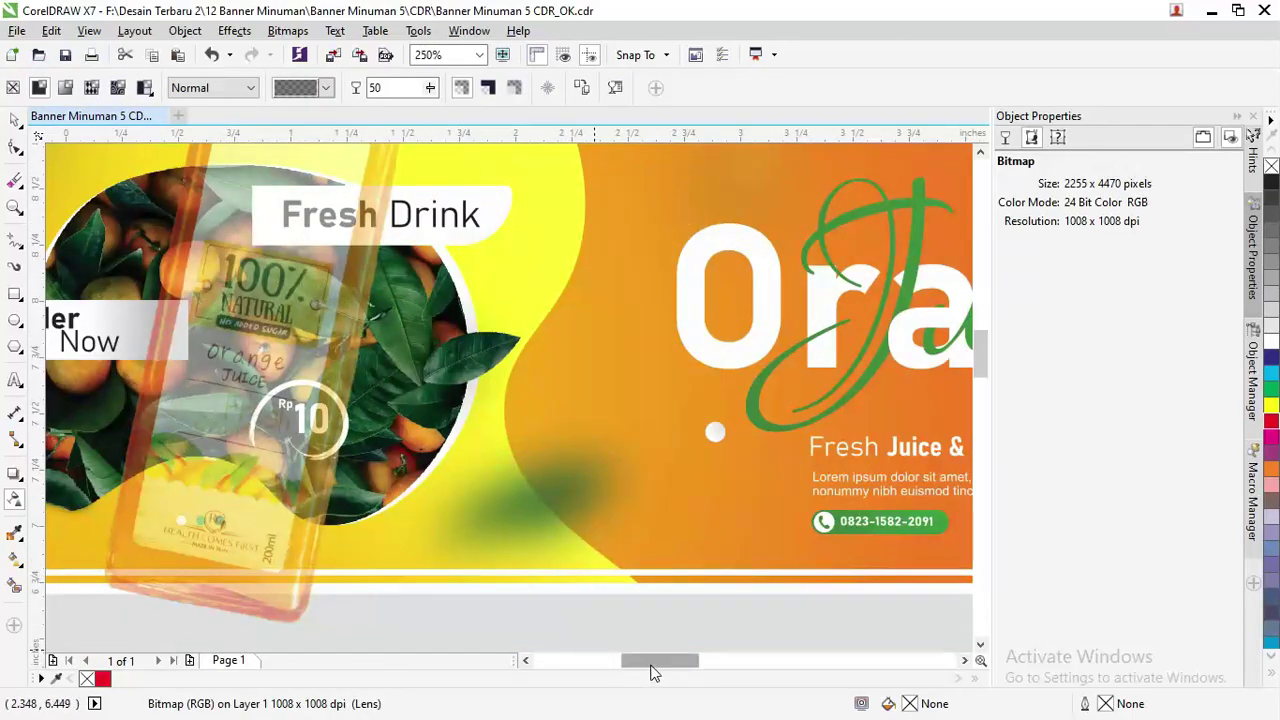
drag(656, 662, 638, 665)
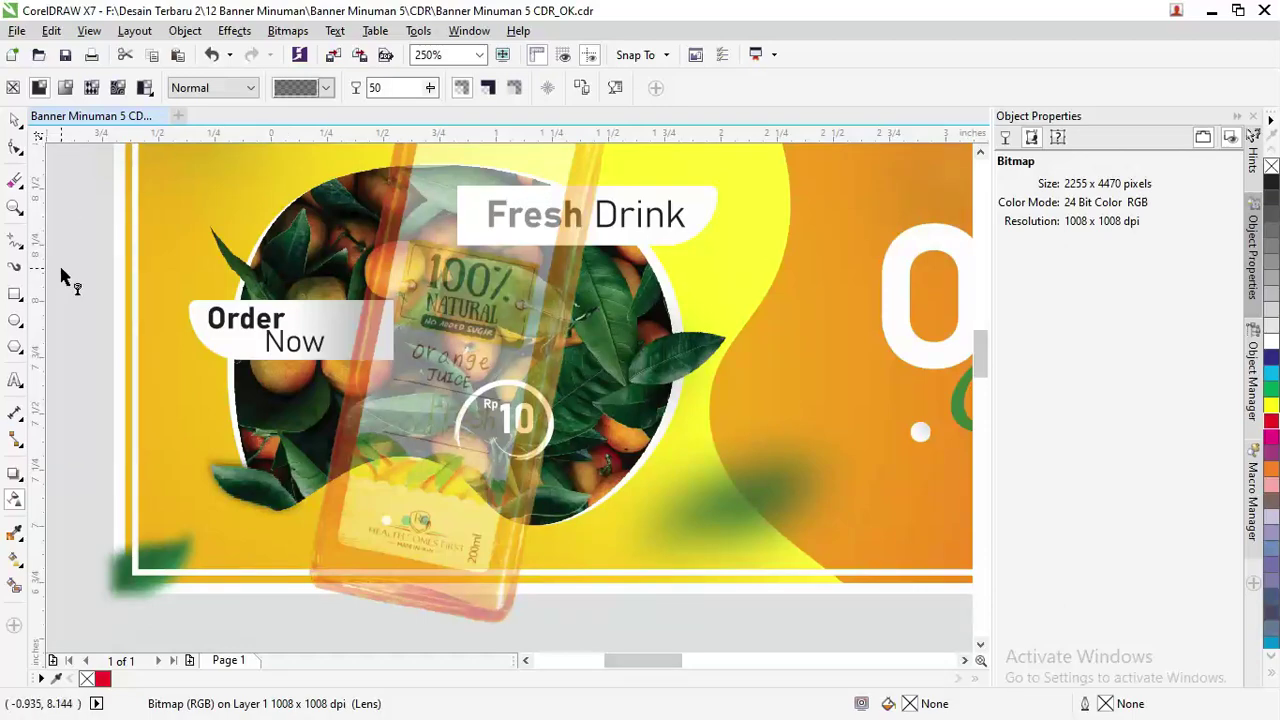
click(14, 122)
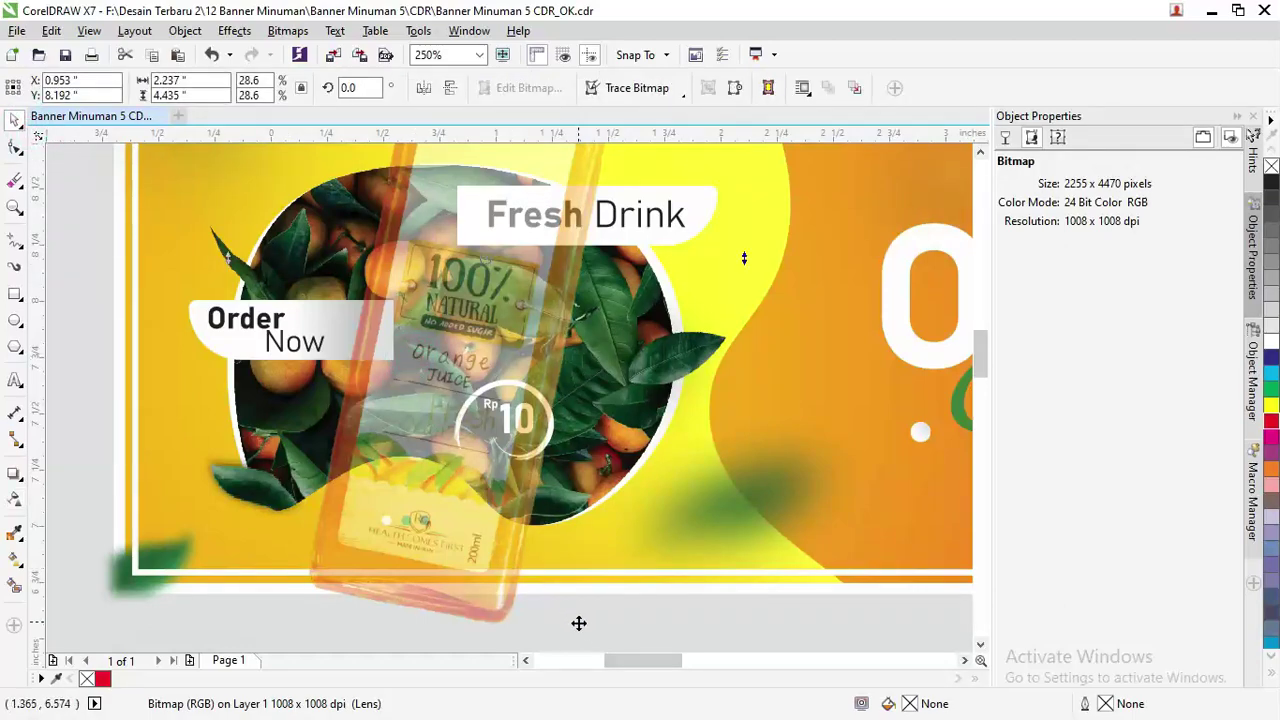
- Scale the transparent bottle to 14.4% and move it onto the middle of the upper banner's fruit photo
scroll(430, 480, down, 2)
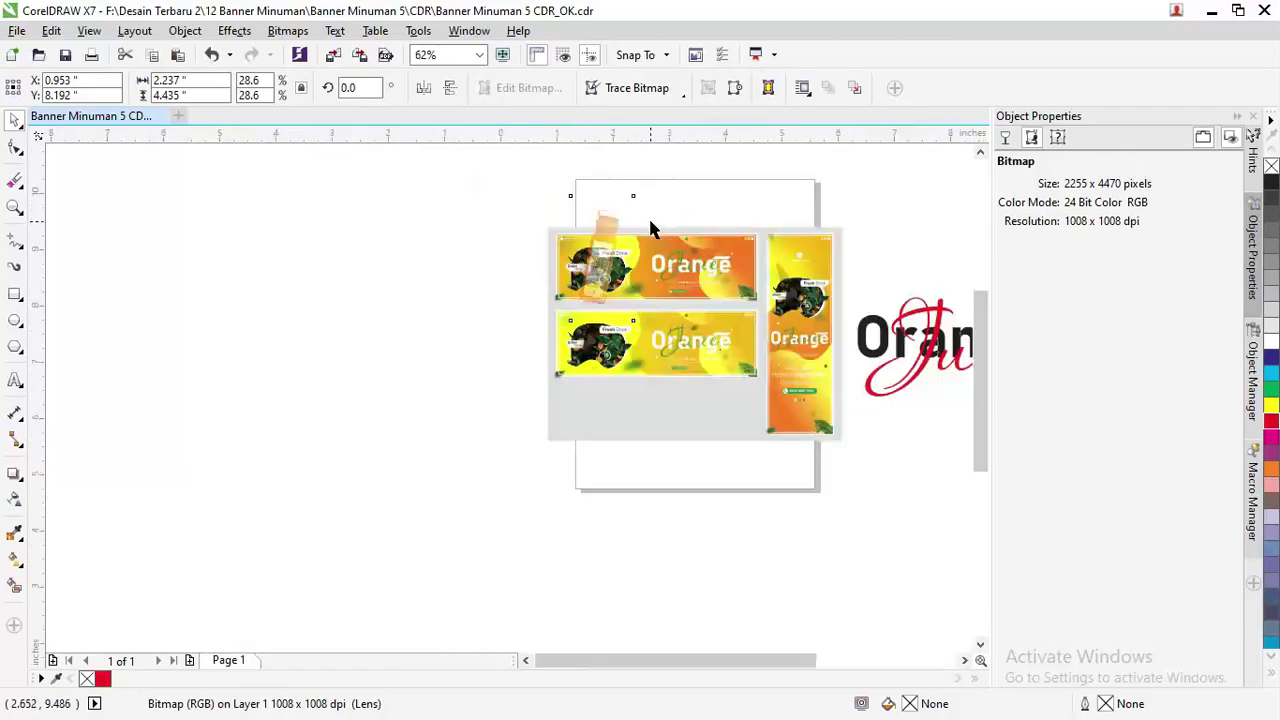
scroll(484, 219, down, 1)
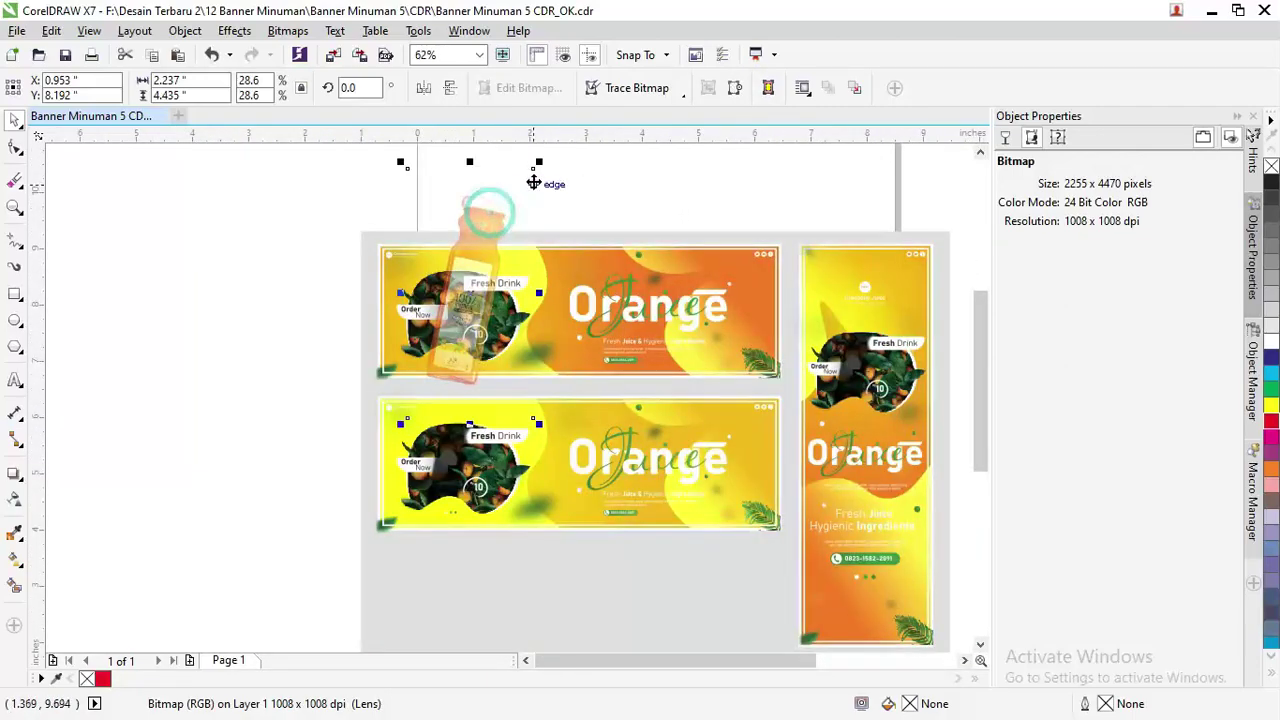
drag(538, 165, 470, 298)
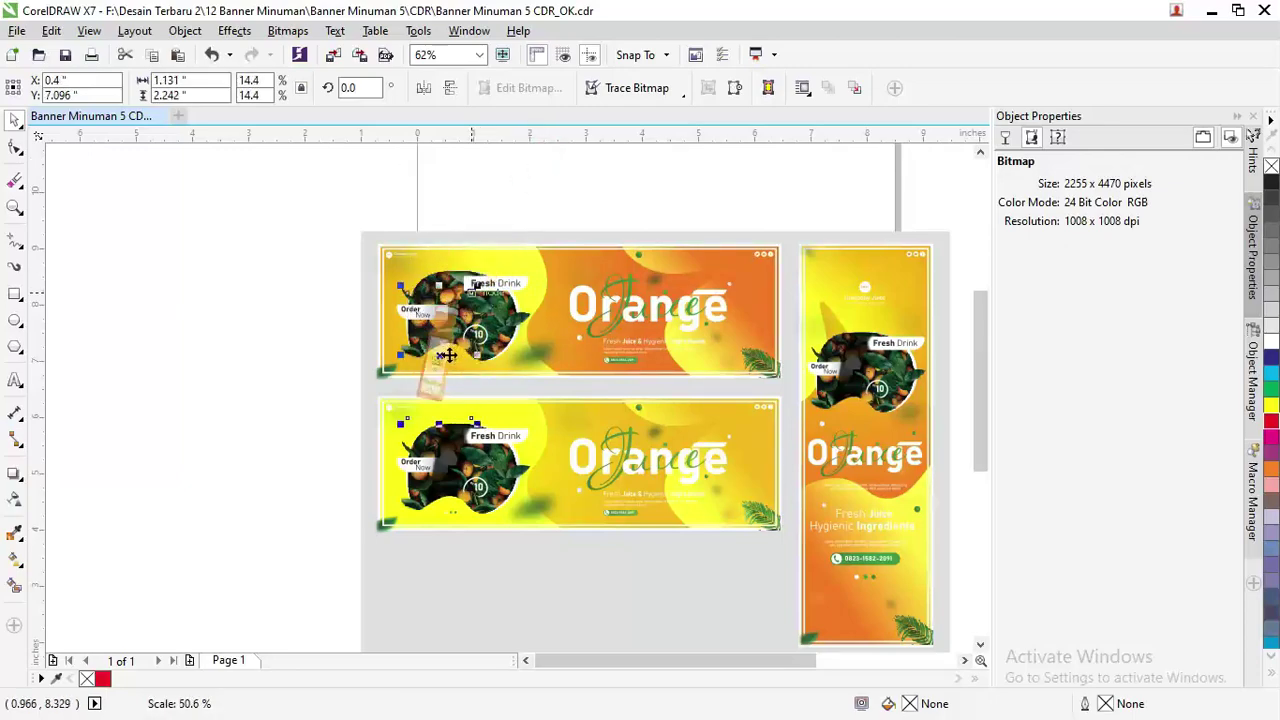
drag(425, 355, 505, 362)
- Start a Bézier curve following the wavy bottom edge of the upper banner's fruit photo, beneath the transparent bottle
scroll(443, 321, up, 2)
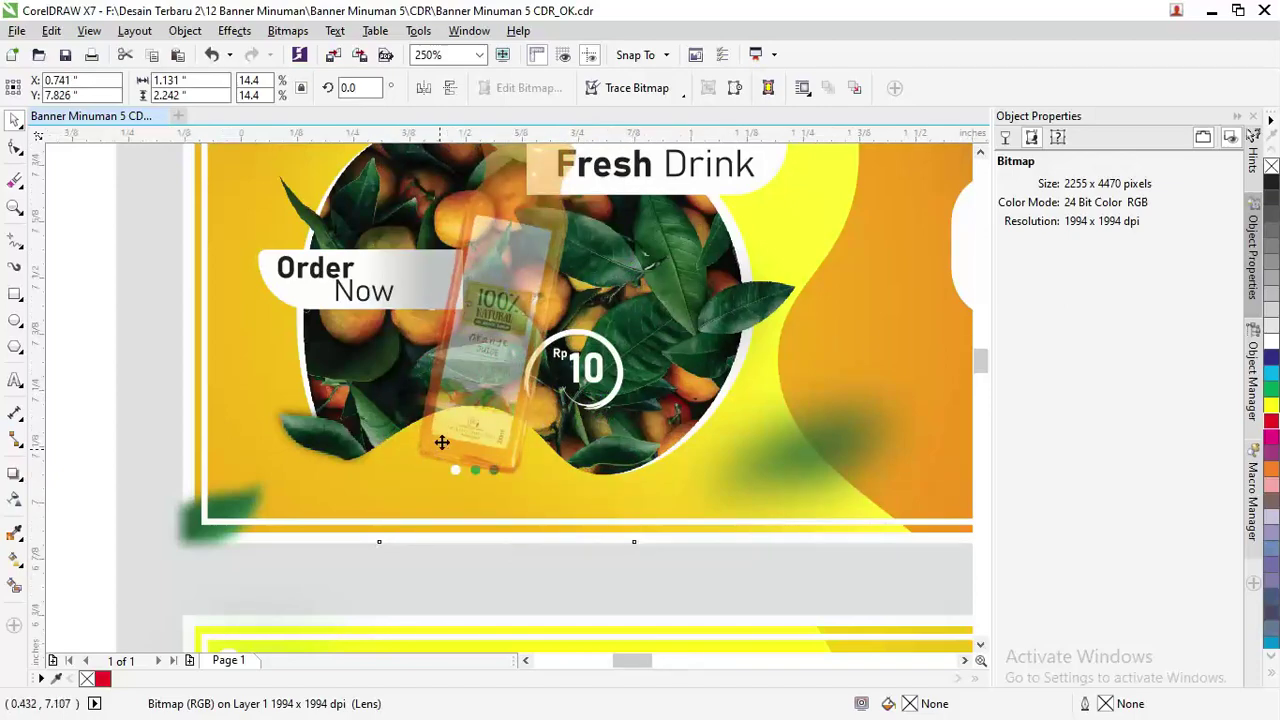
scroll(456, 397, up, 2)
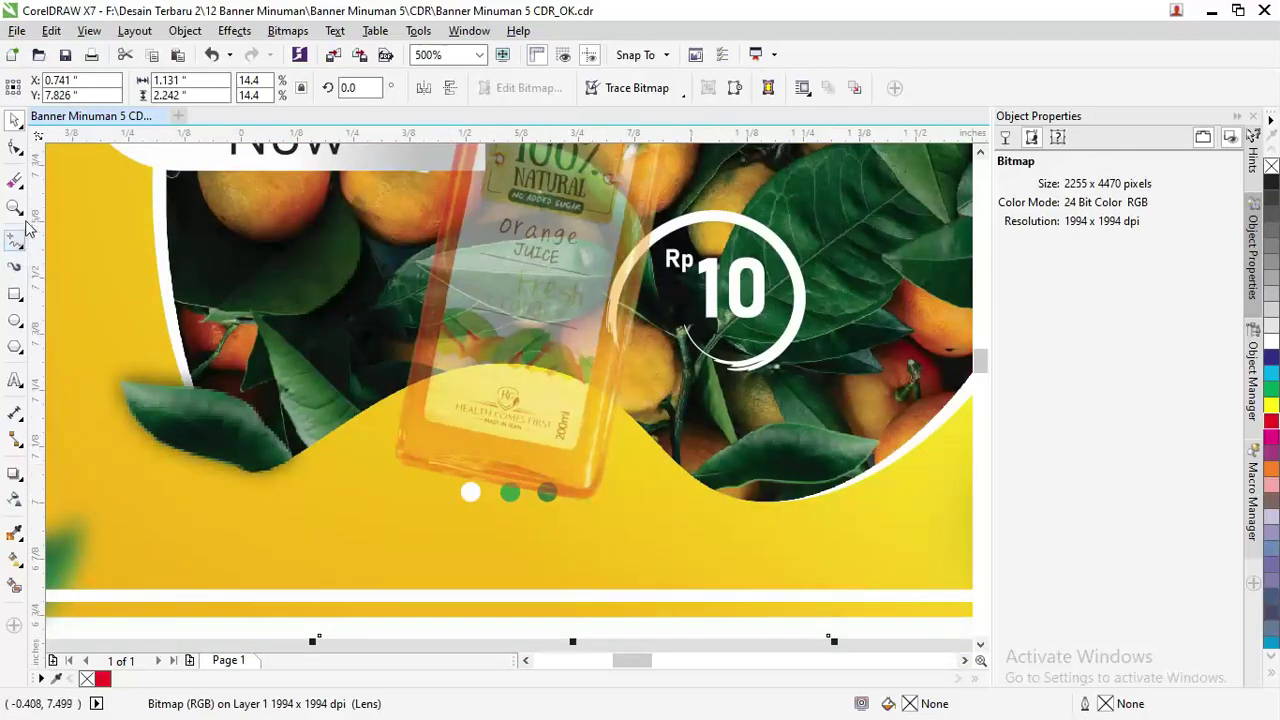
click(15, 243)
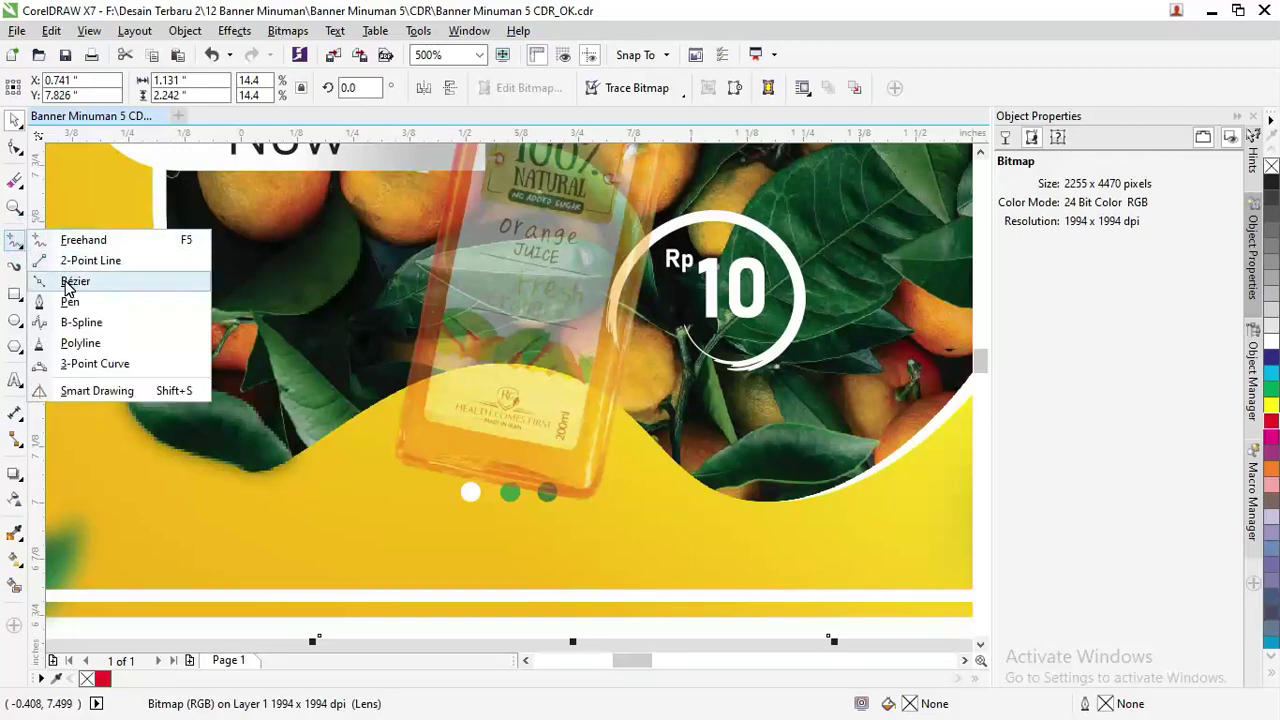
click(60, 280)
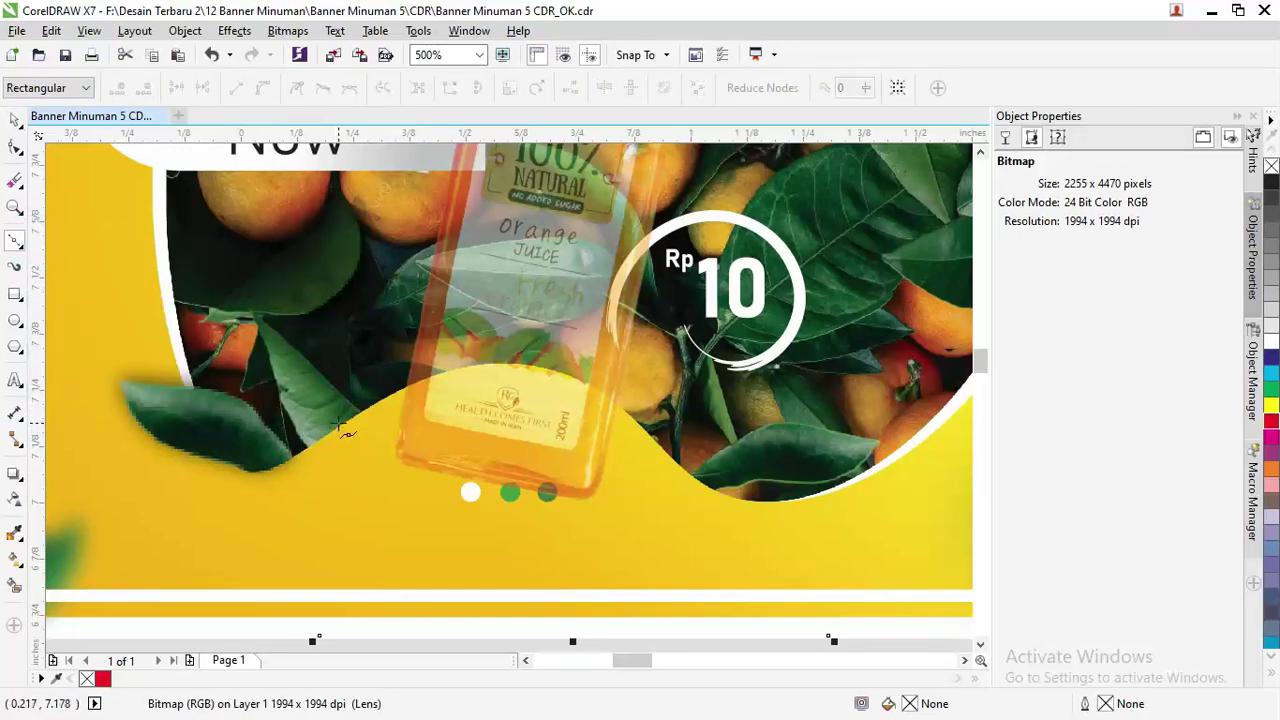
click(338, 423)
drag(636, 422, 779, 549)
click(820, 524)
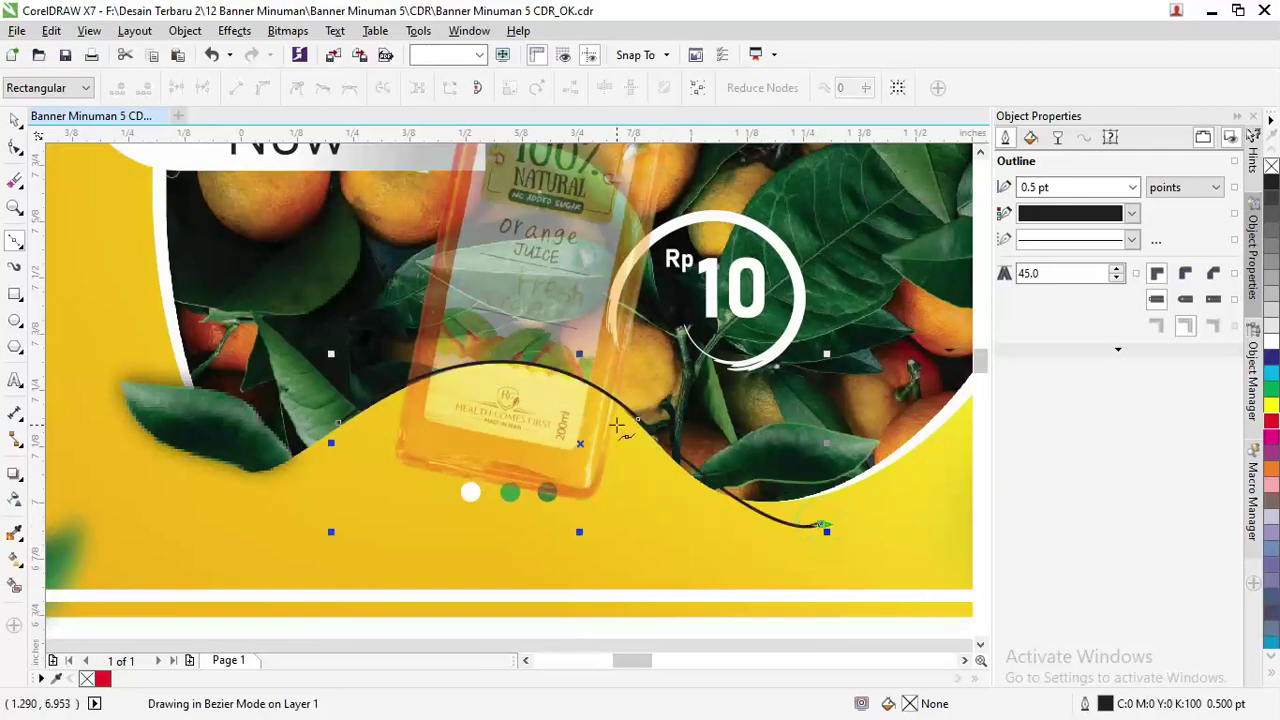
- Continue the Bézier curve around the fruit photo and bottle with straight segments and close it, about 1.96 by 2 inches overall
scroll(620, 420, down, 2)
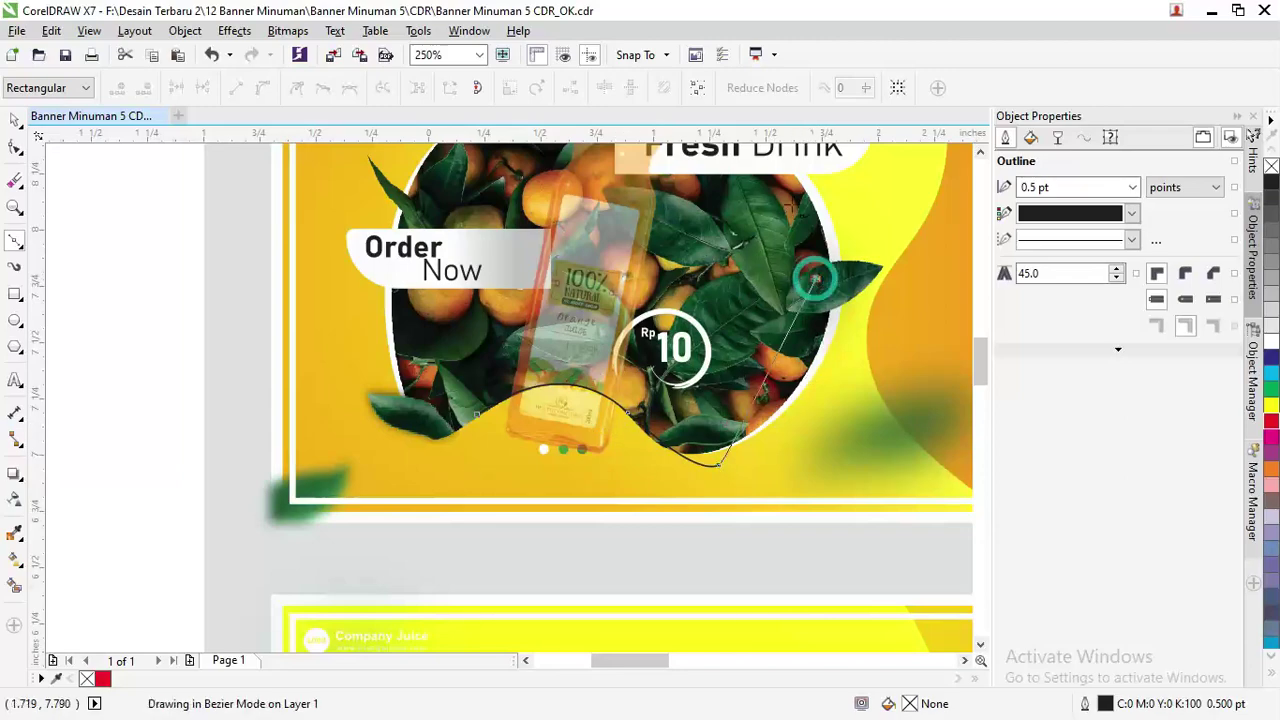
scroll(805, 175, down, 2)
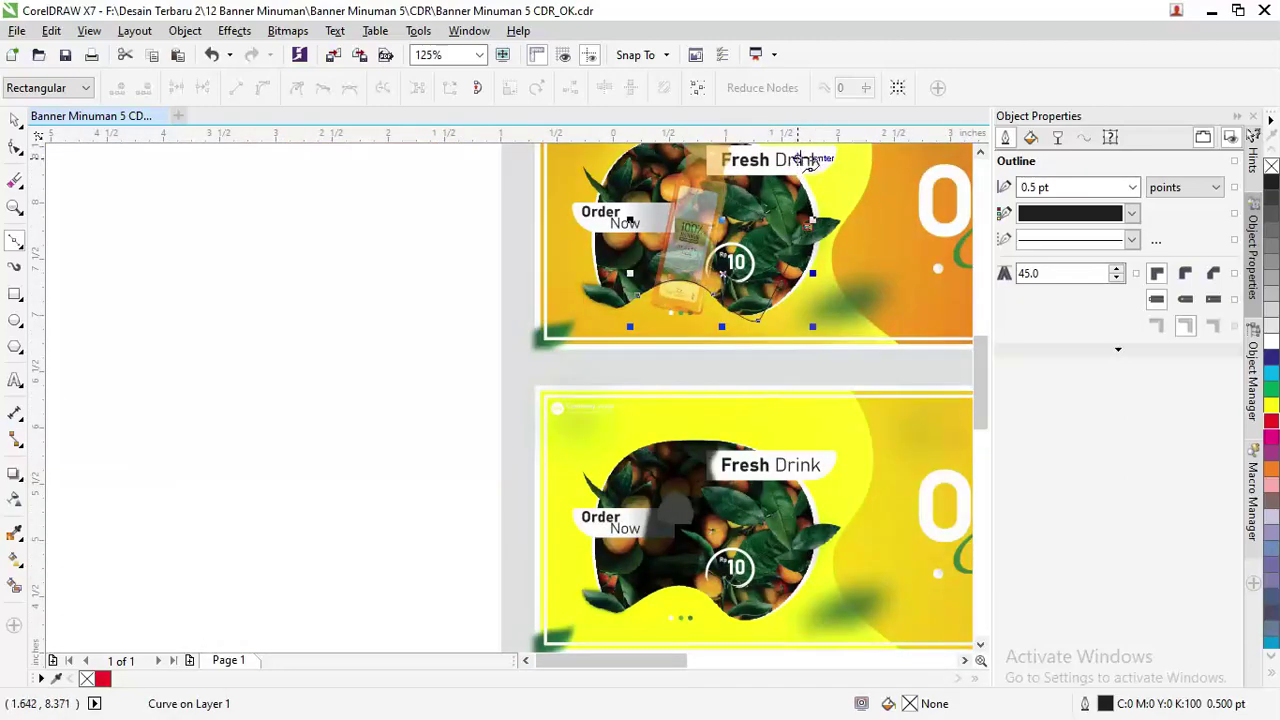
drag(985, 380, 986, 333)
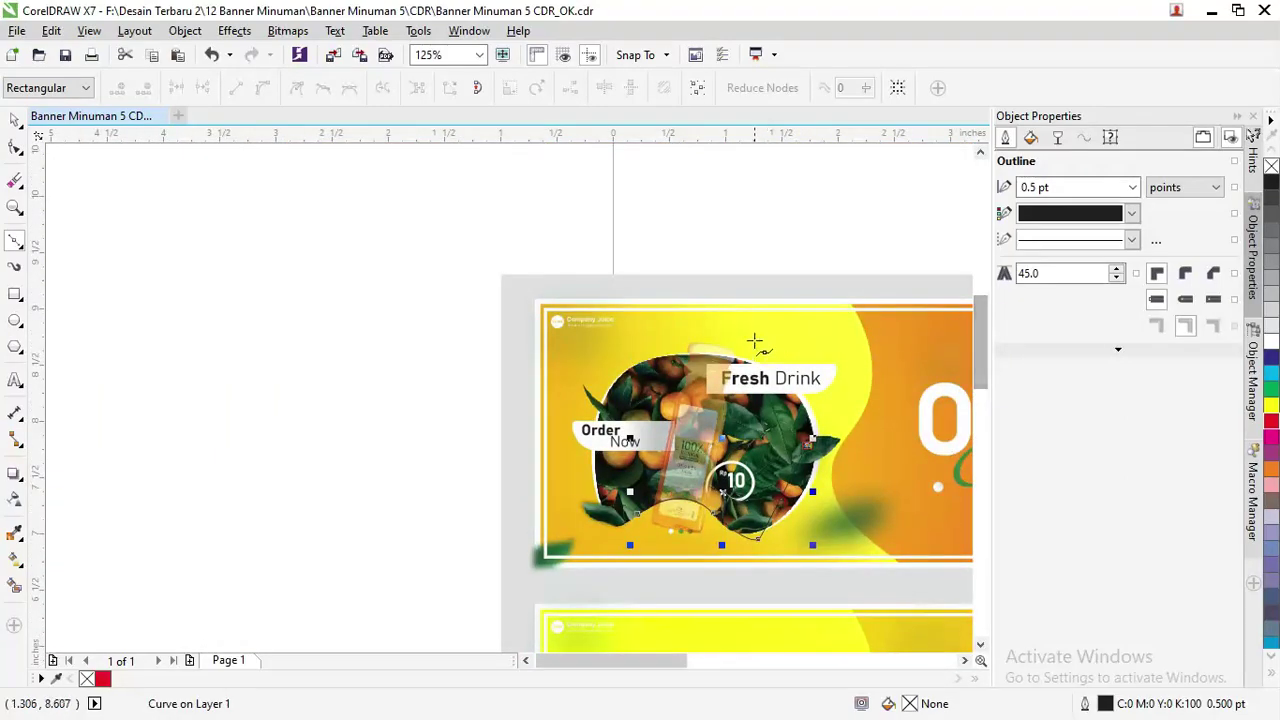
click(754, 341)
click(666, 315)
click(588, 364)
click(585, 468)
click(602, 523)
scroll(604, 526, up, 2)
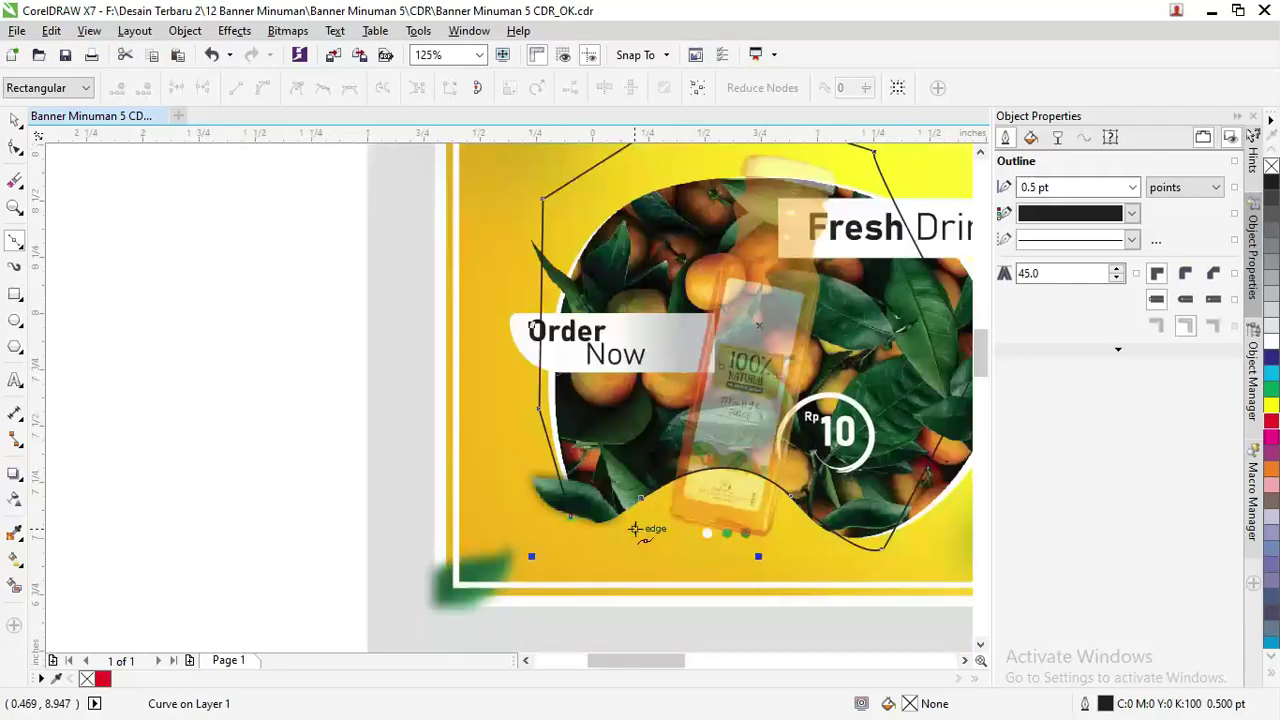
click(648, 503)
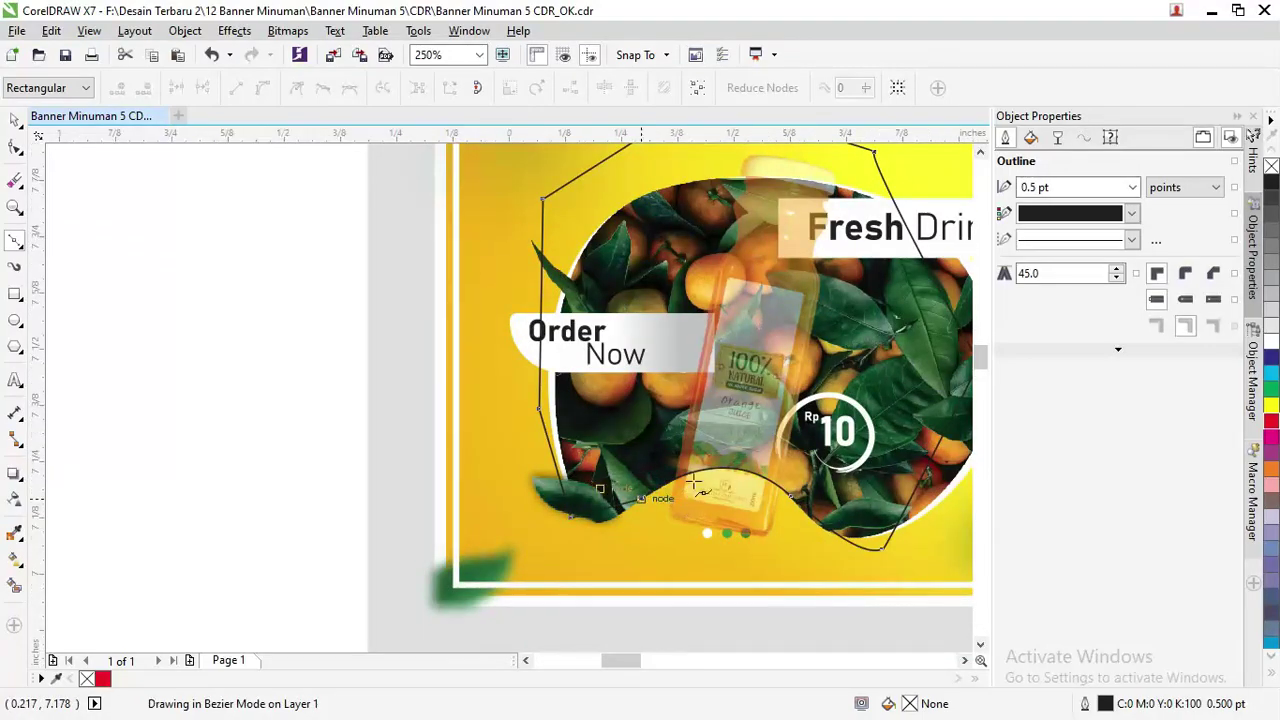
- Shift the closed curve's starting node slightly down and left so it sits on the photo's wavy bottom edge
scroll(660, 505, up, 1)
key(F10)
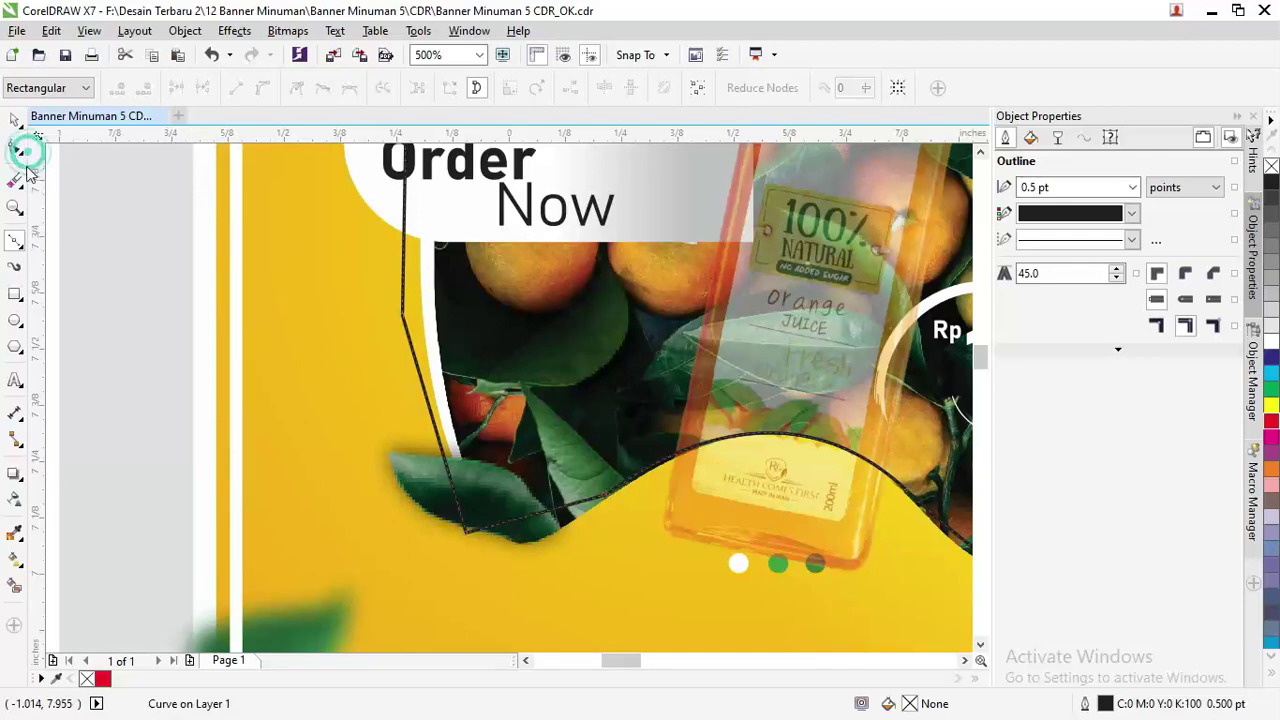
click(604, 503)
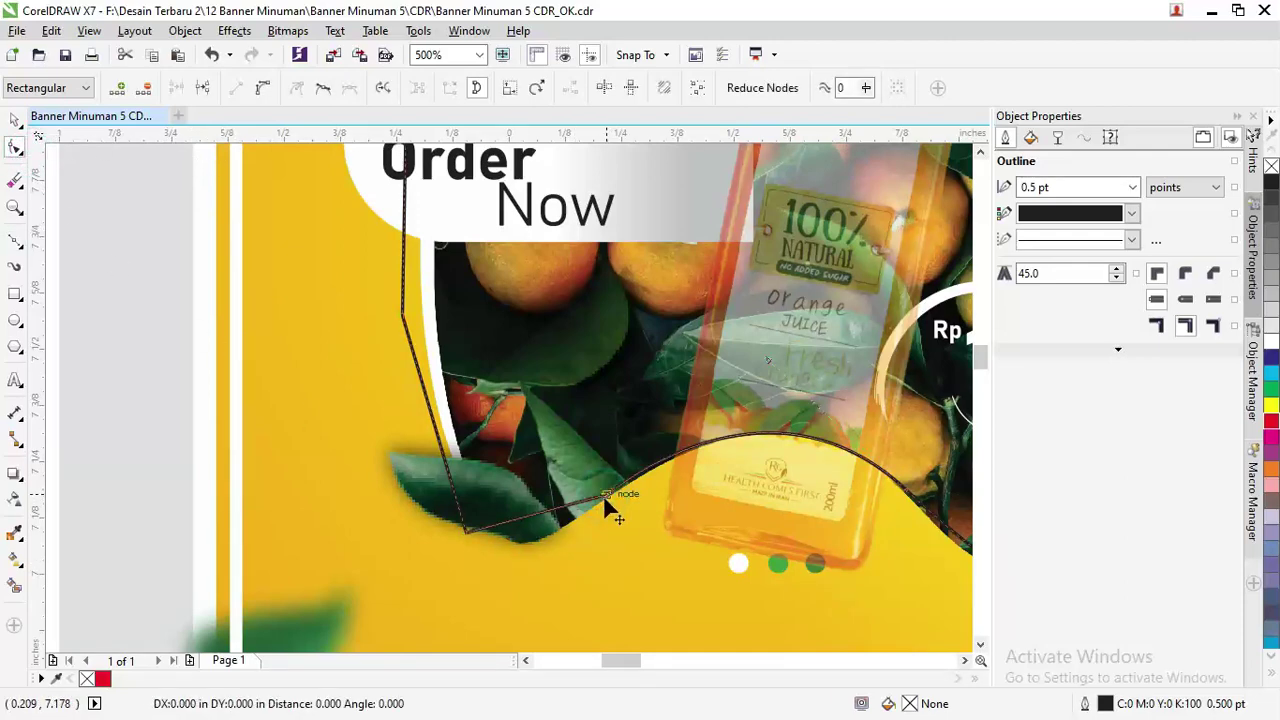
click(605, 500)
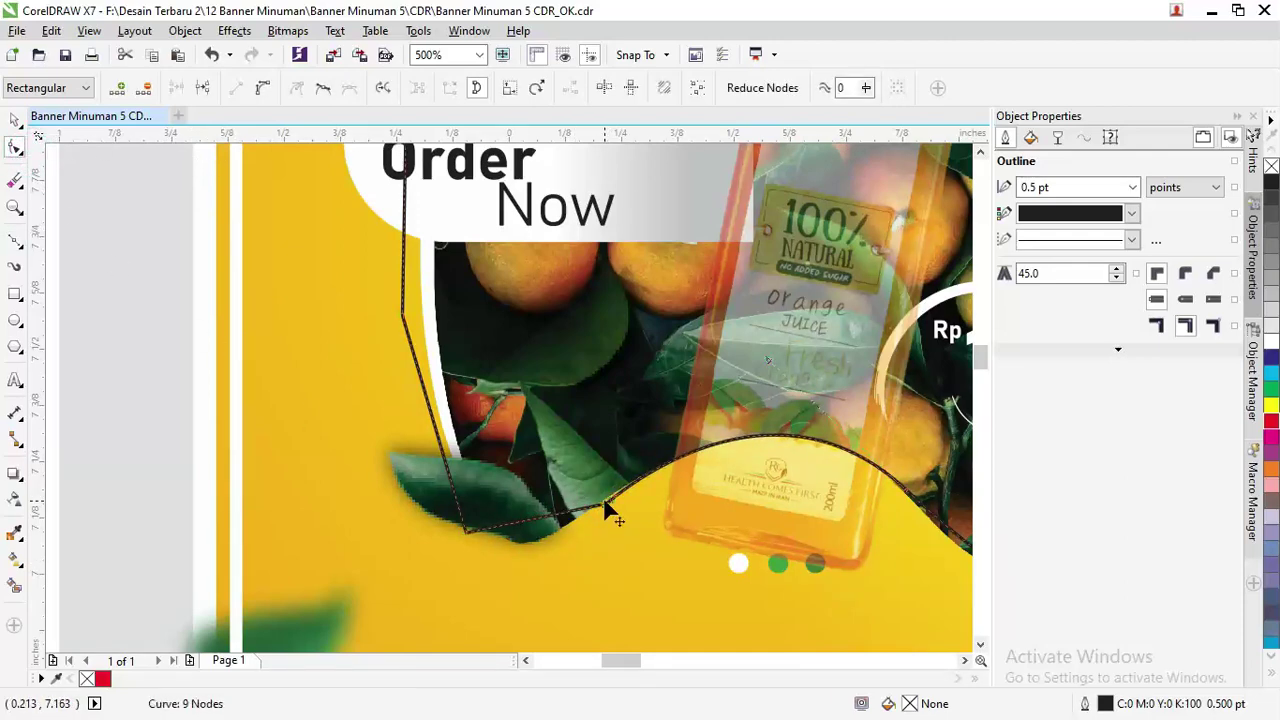
- Set the bottle image's uniform transparency to 0 so it is fully opaque
click(15, 120)
scroll(91, 300, down, 2)
click(437, 388)
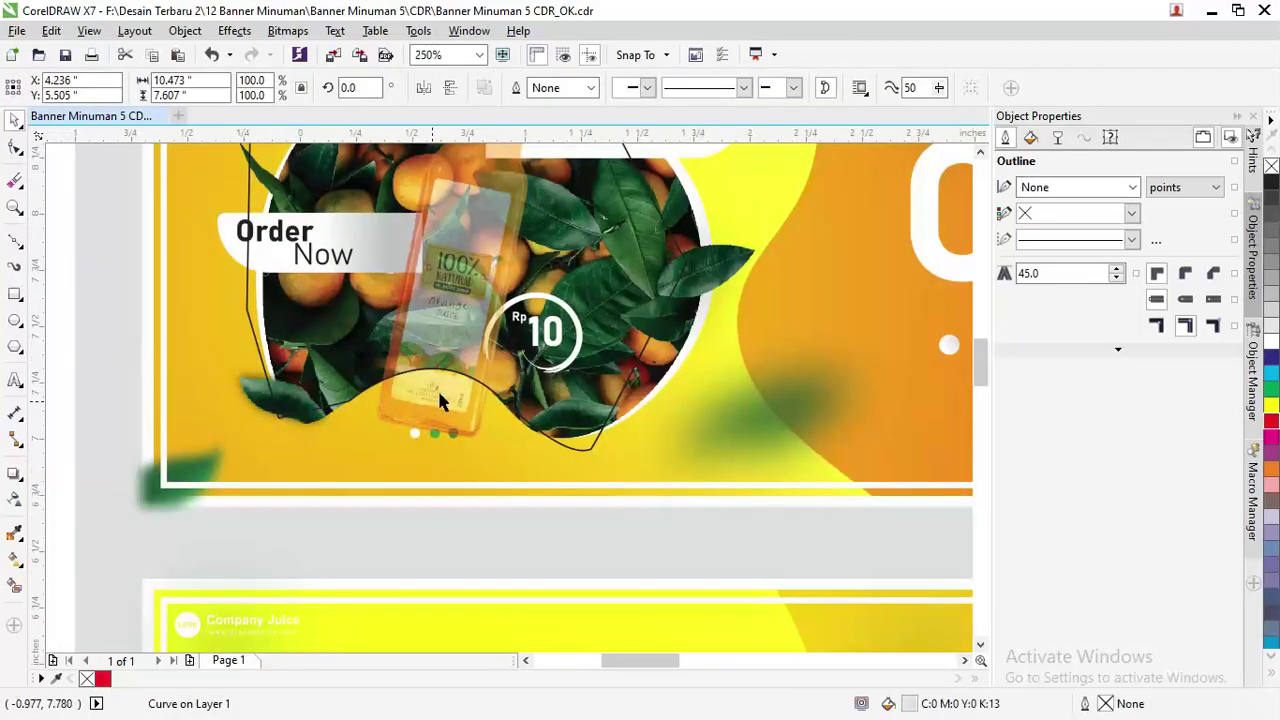
click(437, 420)
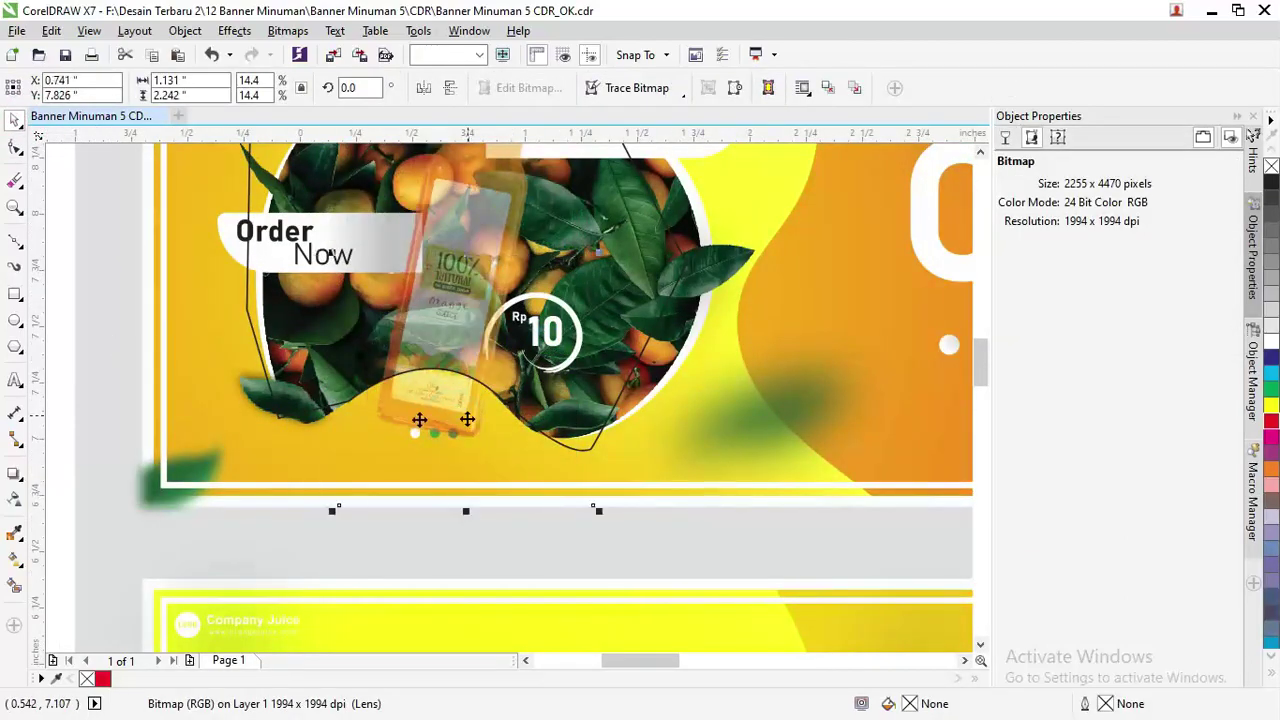
click(16, 498)
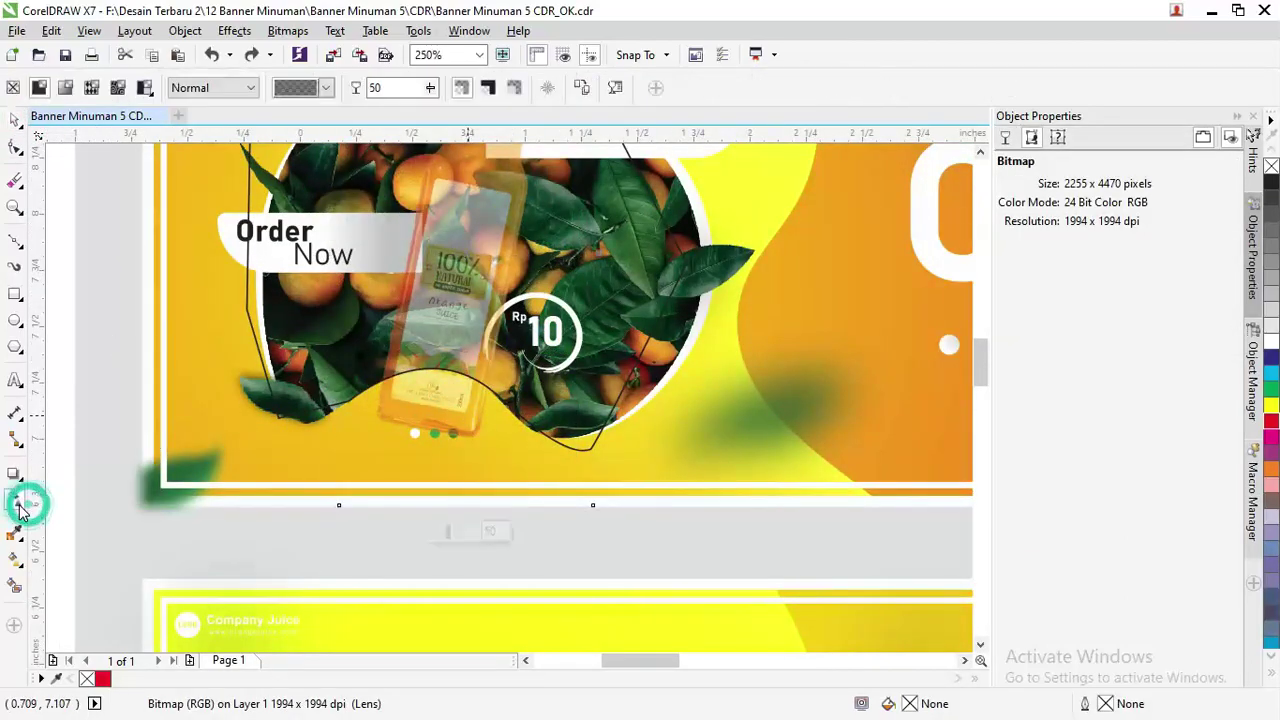
click(429, 88)
drag(474, 119, 522, 122)
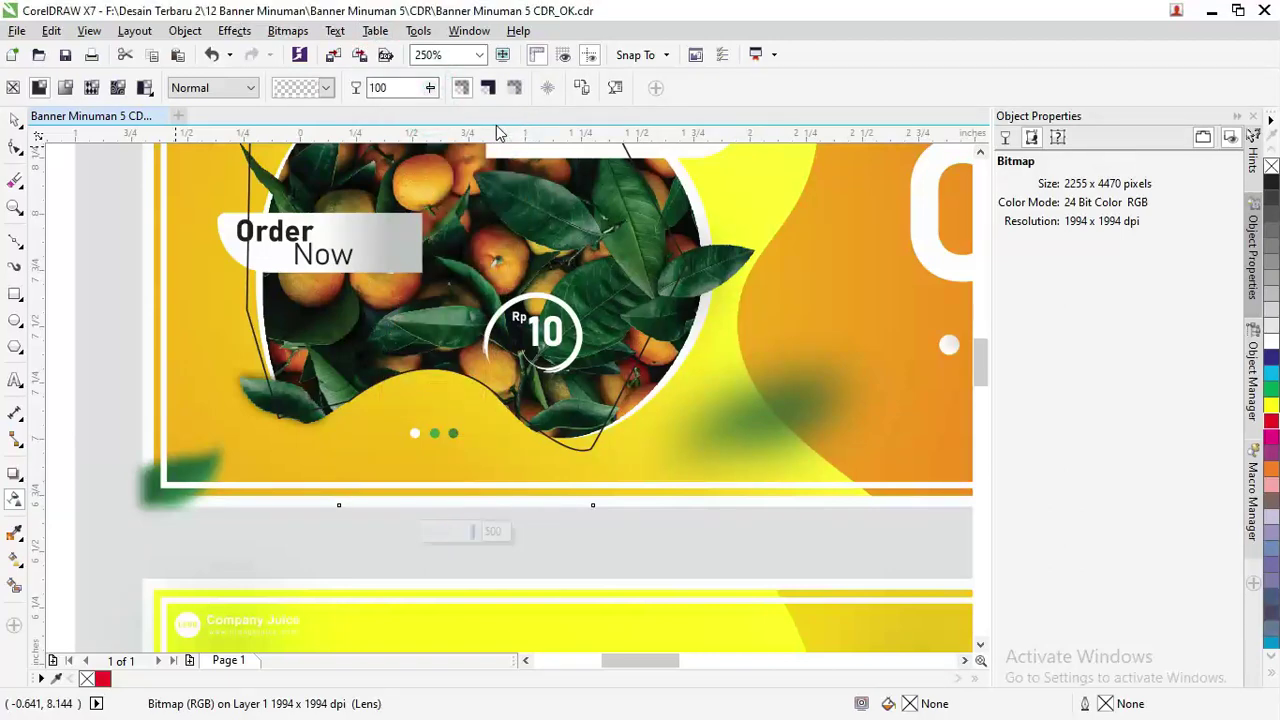
double_click(423, 87)
text(0)
key(Return)
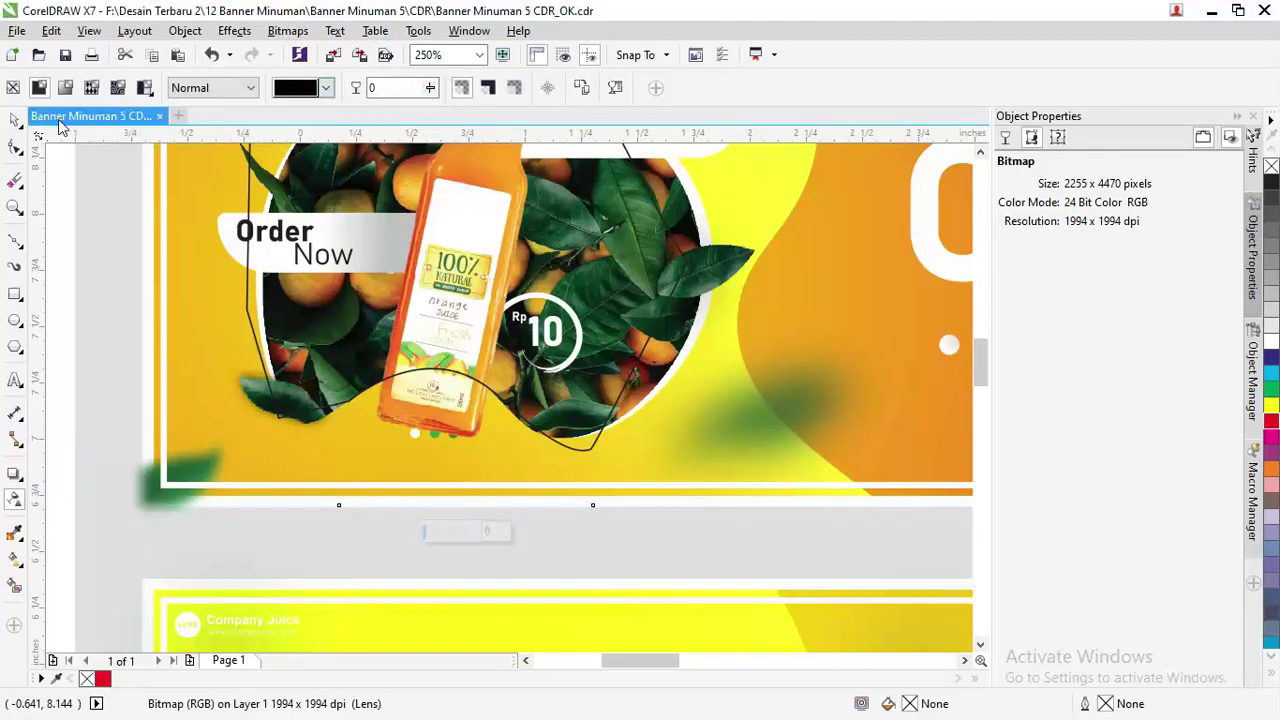
- Add a black drop shadow to the bottle from its centre toward the lower right, with opacity 50, feathering 15 and Multiply mode
click(16, 121)
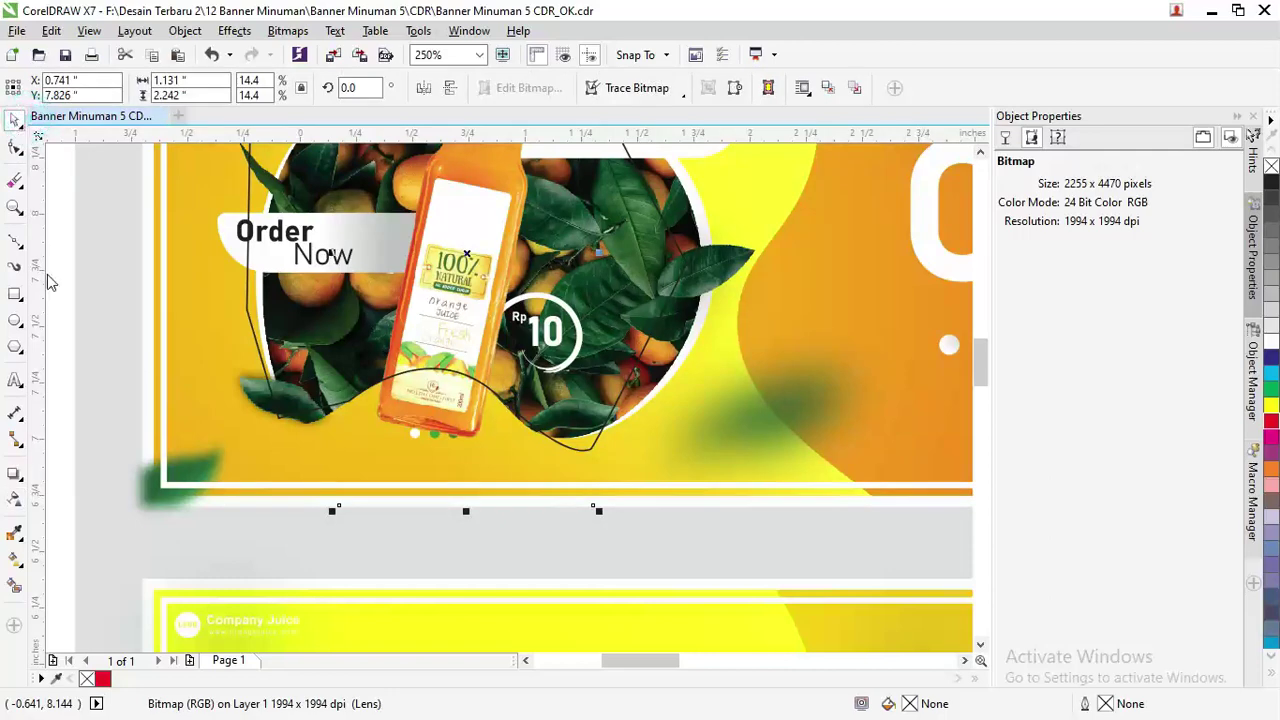
click(16, 475)
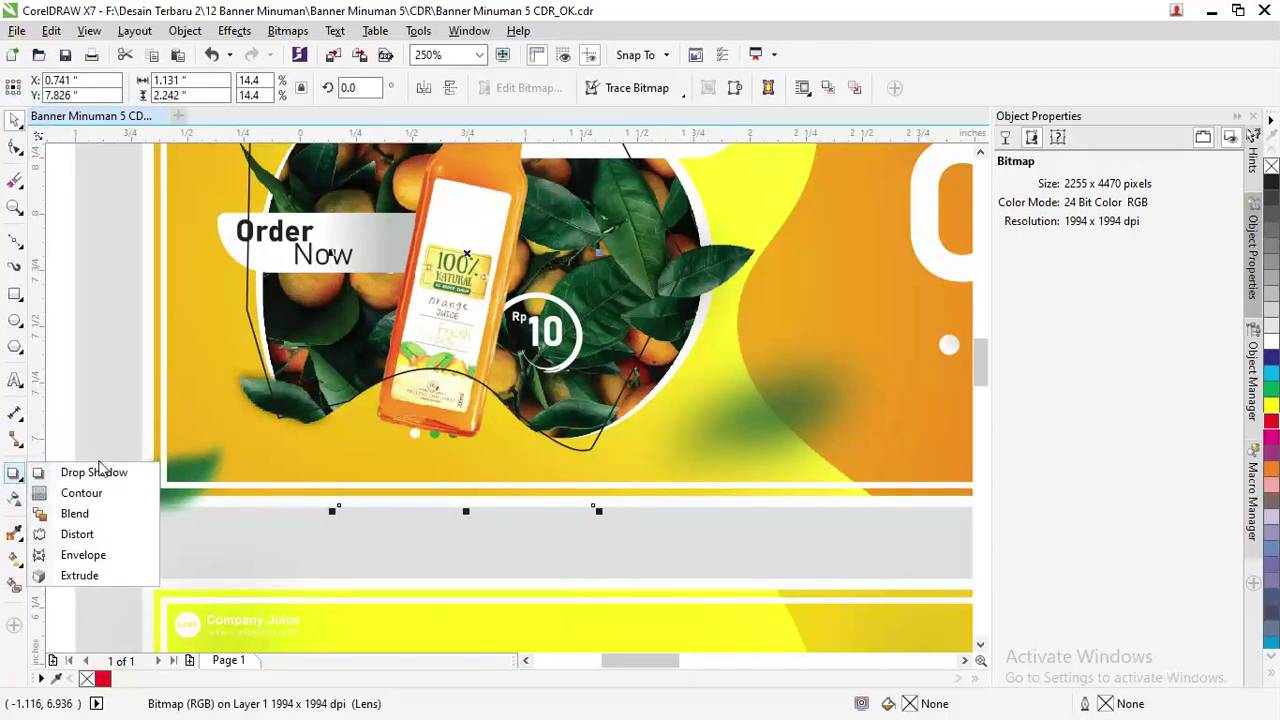
click(100, 473)
drag(487, 329, 558, 318)
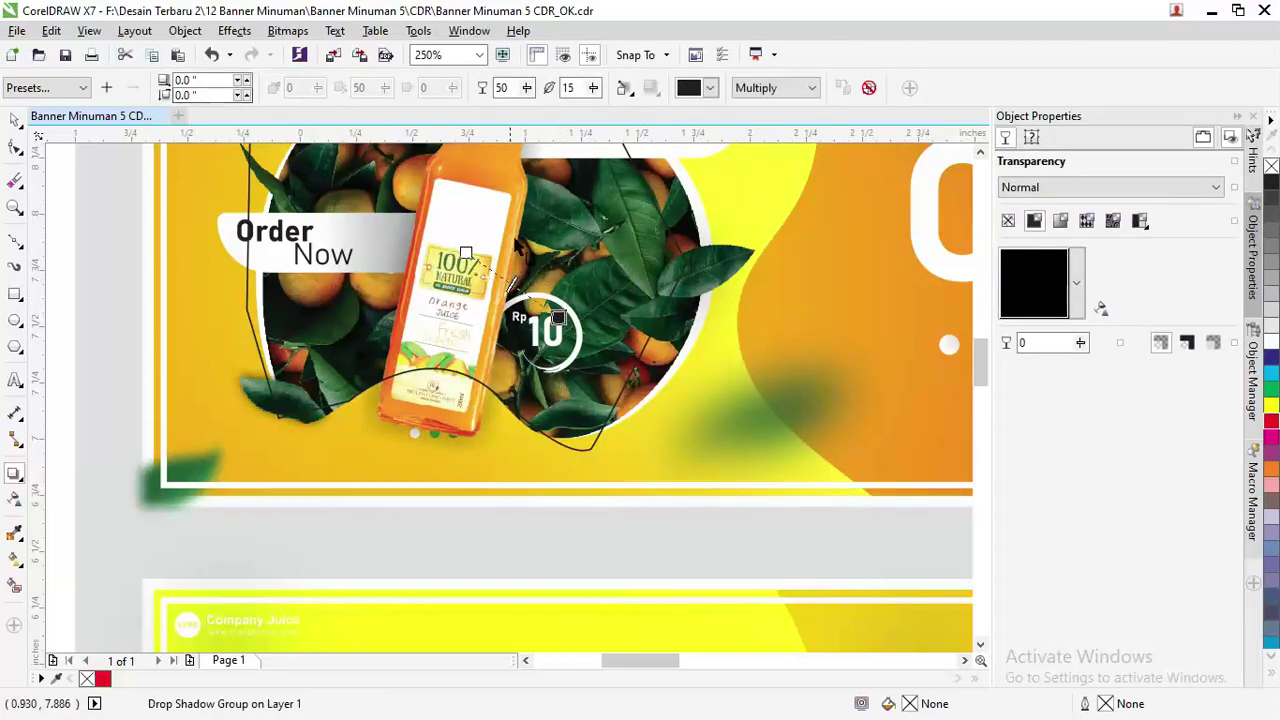
right_click(508, 228)
click(488, 241)
right_click(488, 241)
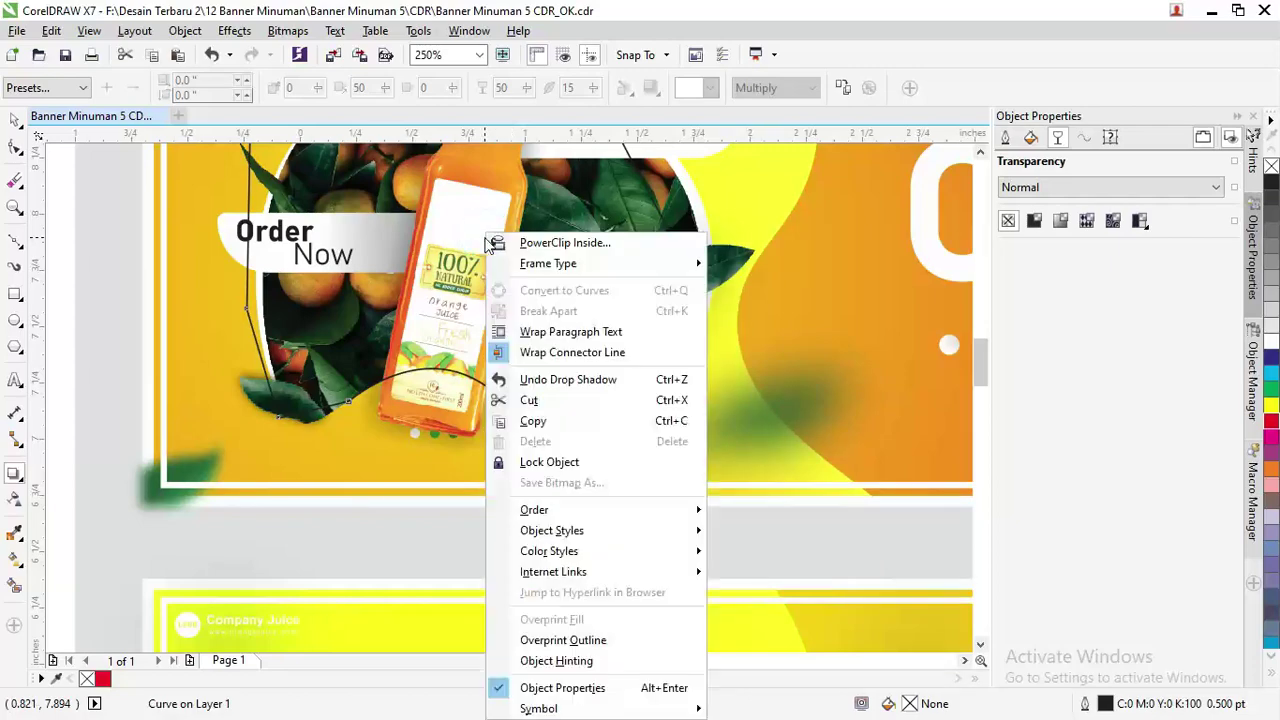
click(445, 255)
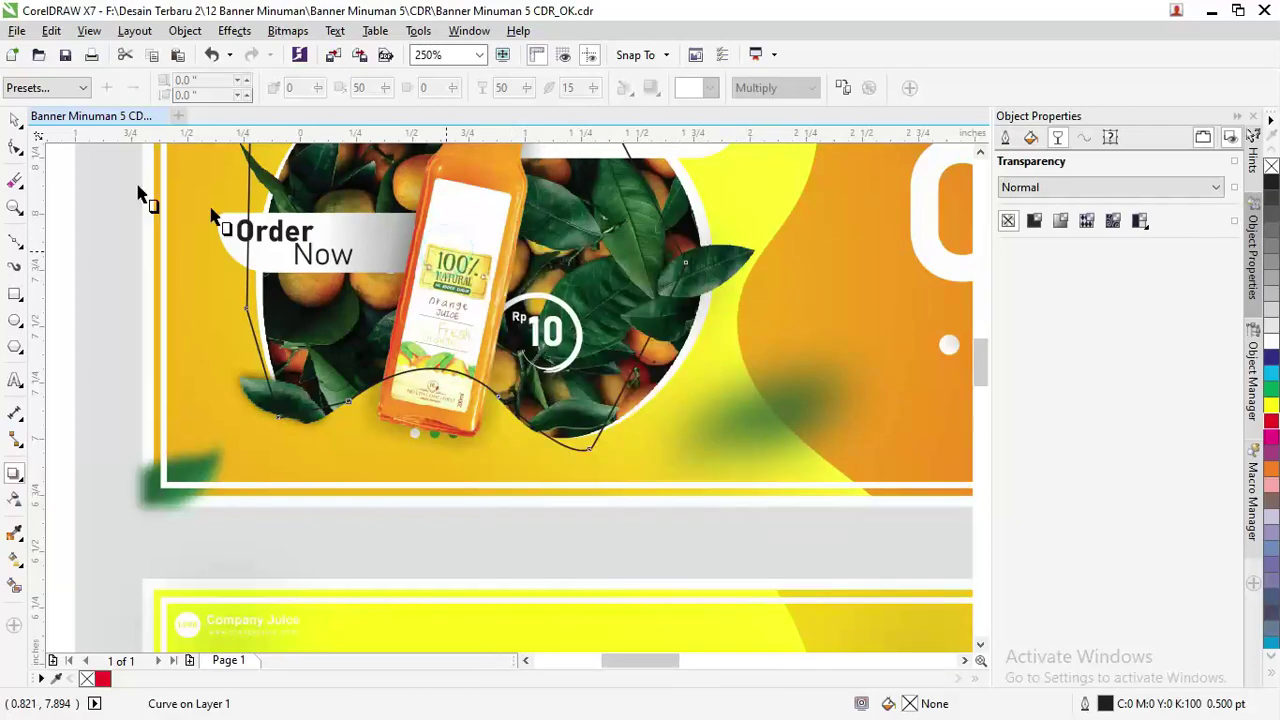
- PowerClip the bottle image inside the closed curve drawn around the fruit photo
click(10, 121)
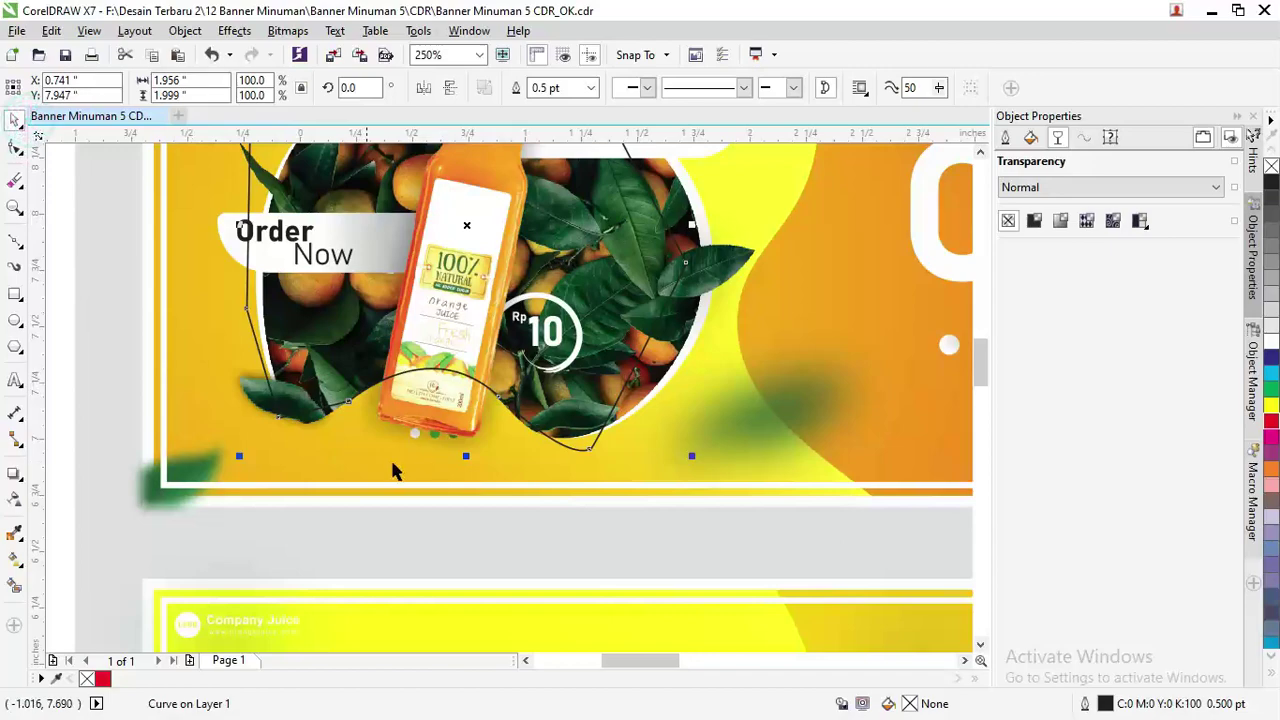
right_click(437, 418)
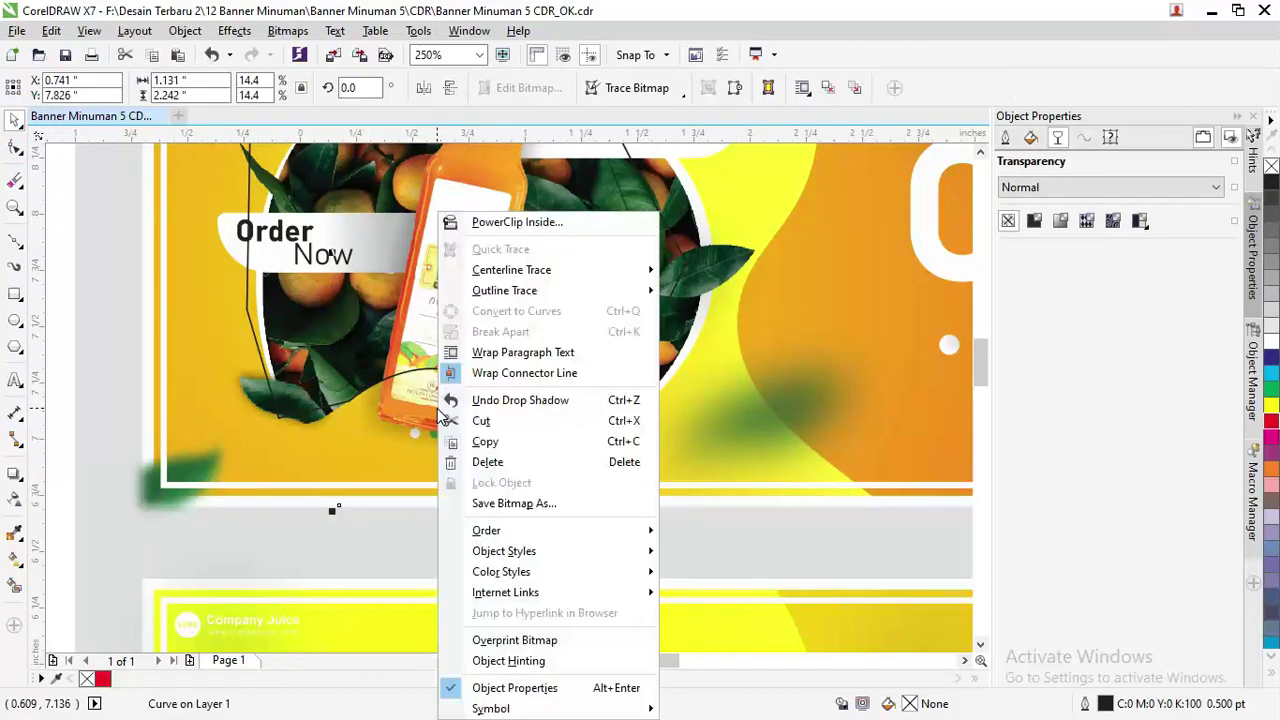
click(495, 226)
click(650, 199)
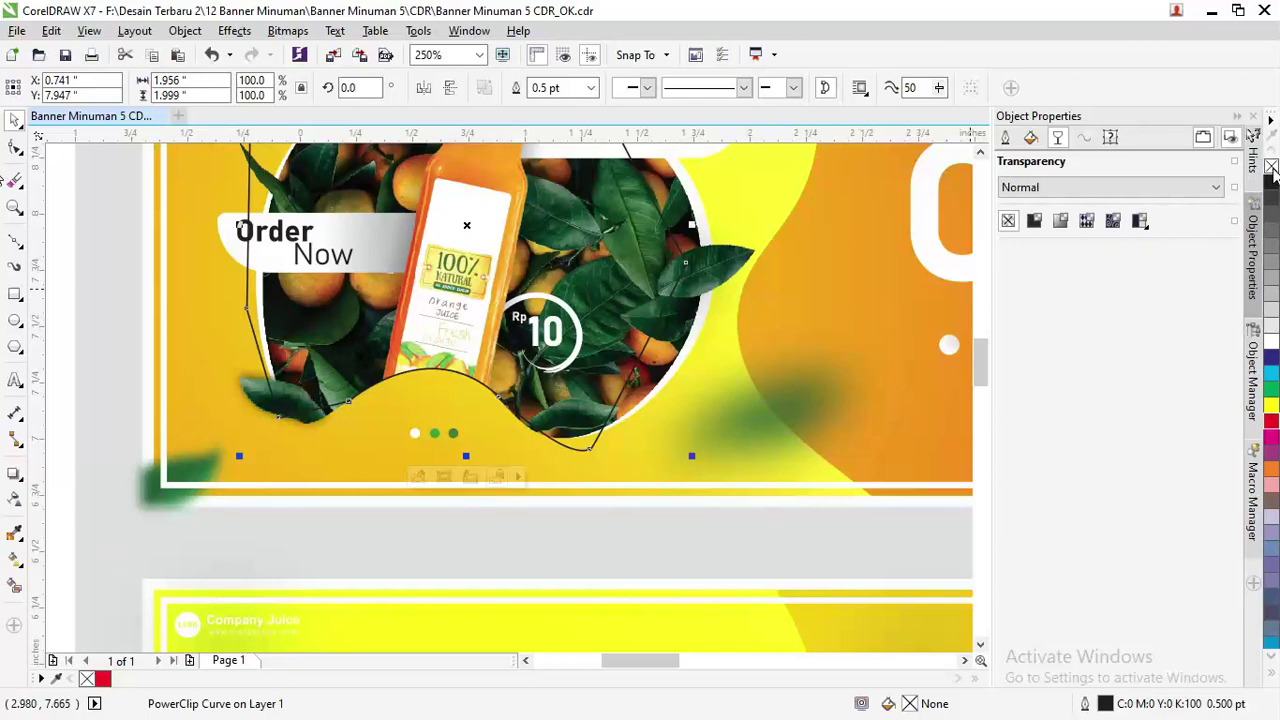
- Remove the outline from the bottle's PowerClip curve and deselect it
right_click(1271, 166)
drag(985, 356, 988, 343)
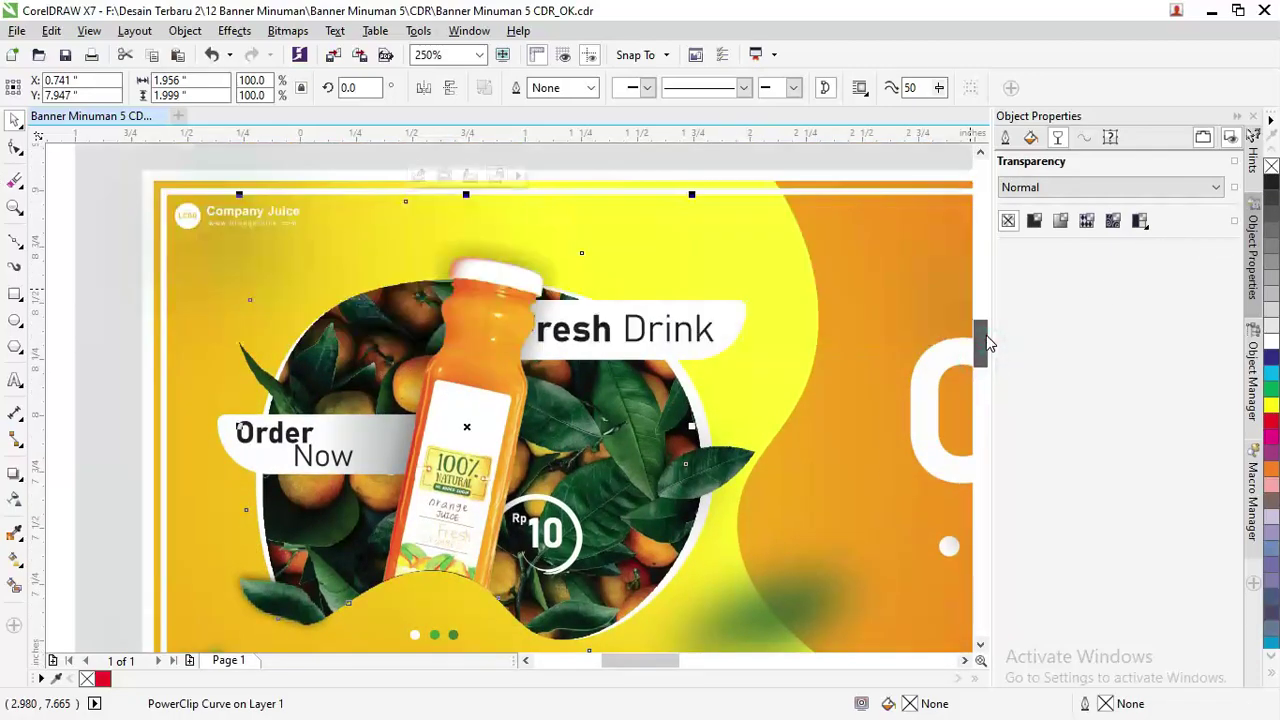
scroll(390, 234, down, 1)
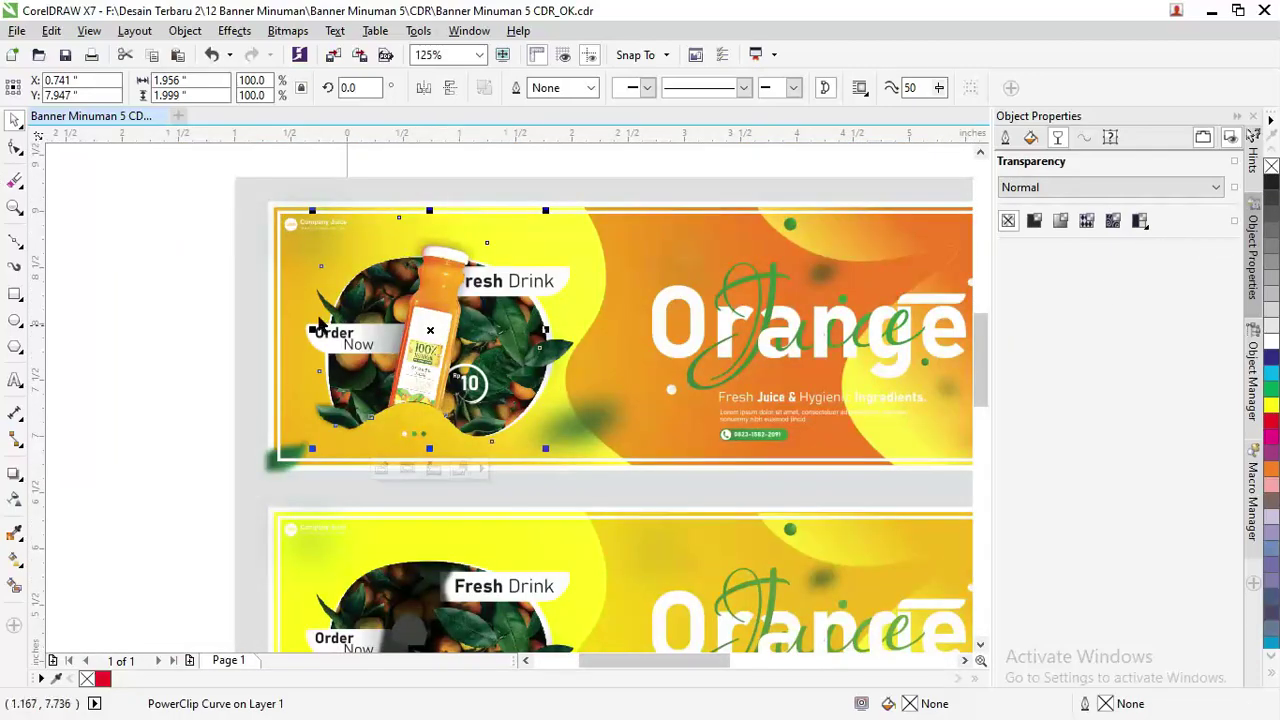
click(186, 247)
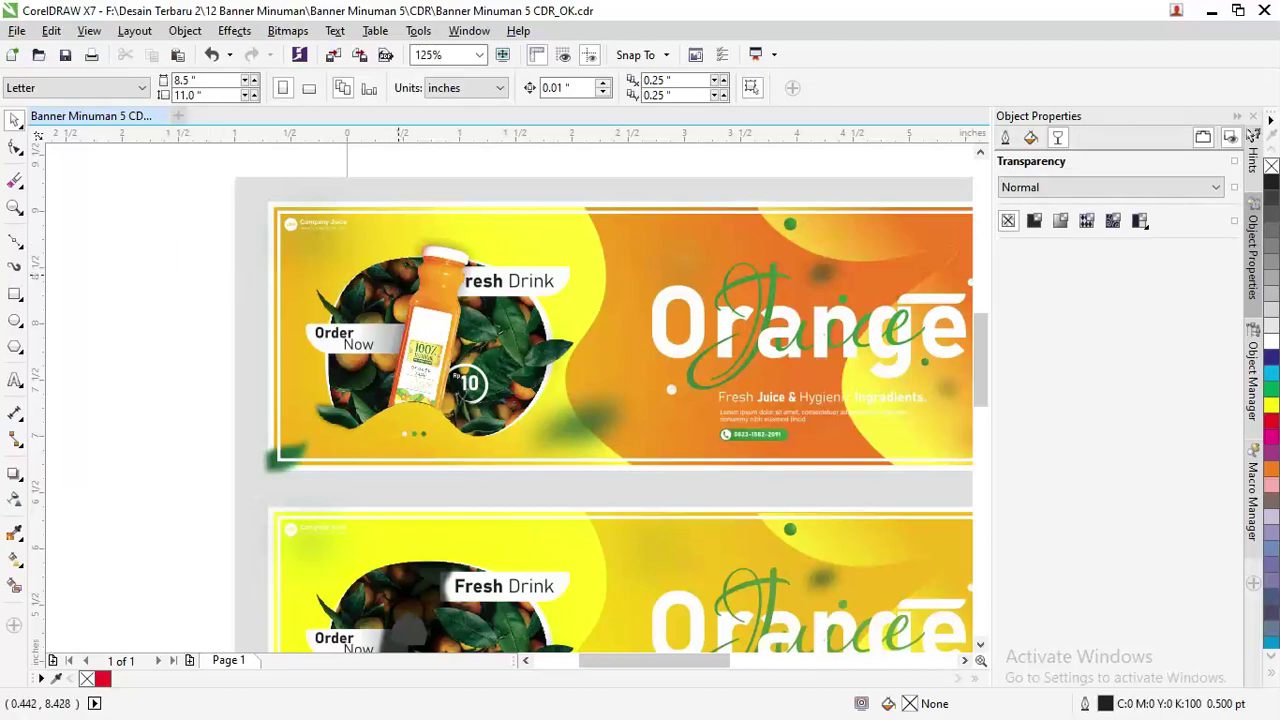
scroll(396, 274, down, 1)
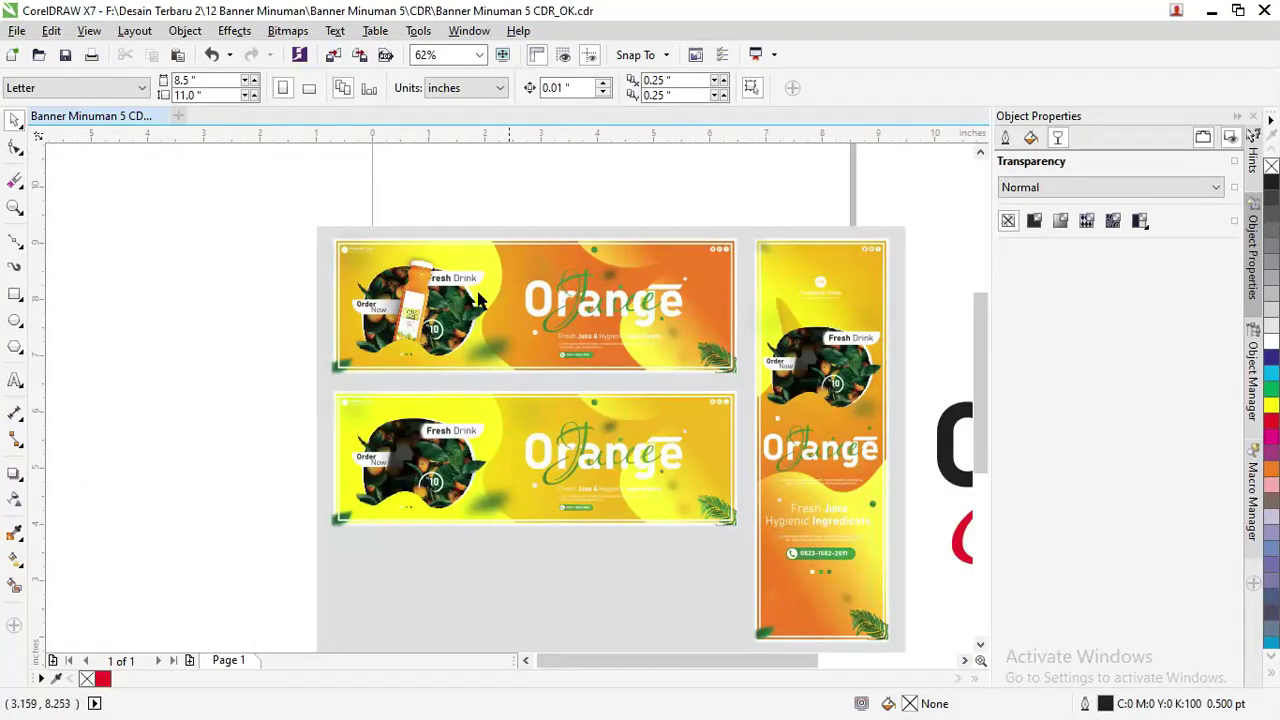
scroll(438, 289, up, 1)
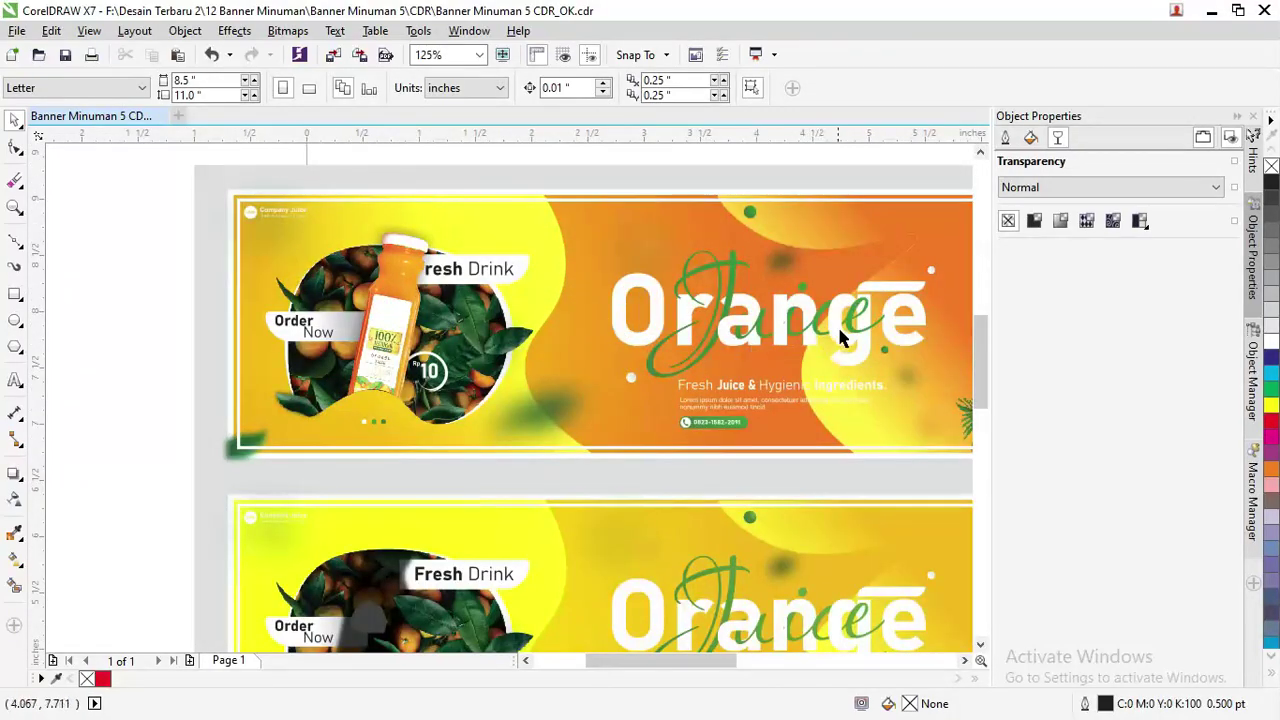
- Try to move the thin white border frame of the upper banner
click(453, 218)
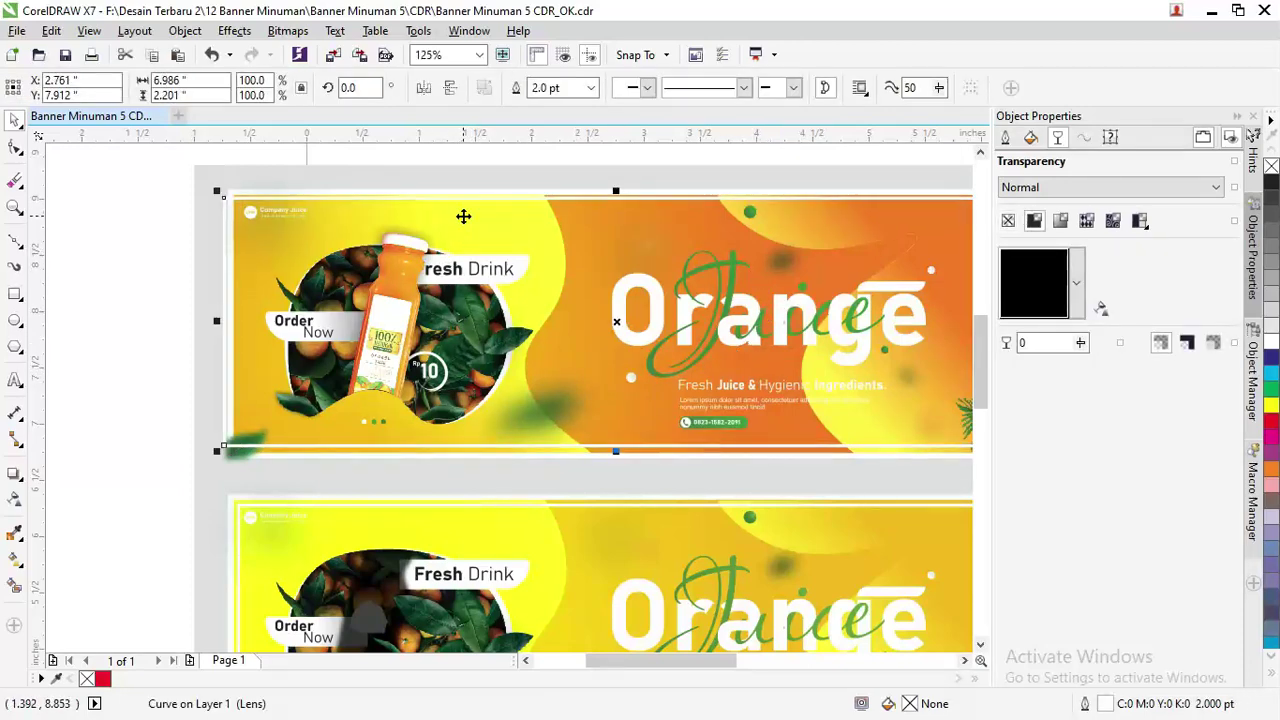
key(Right)
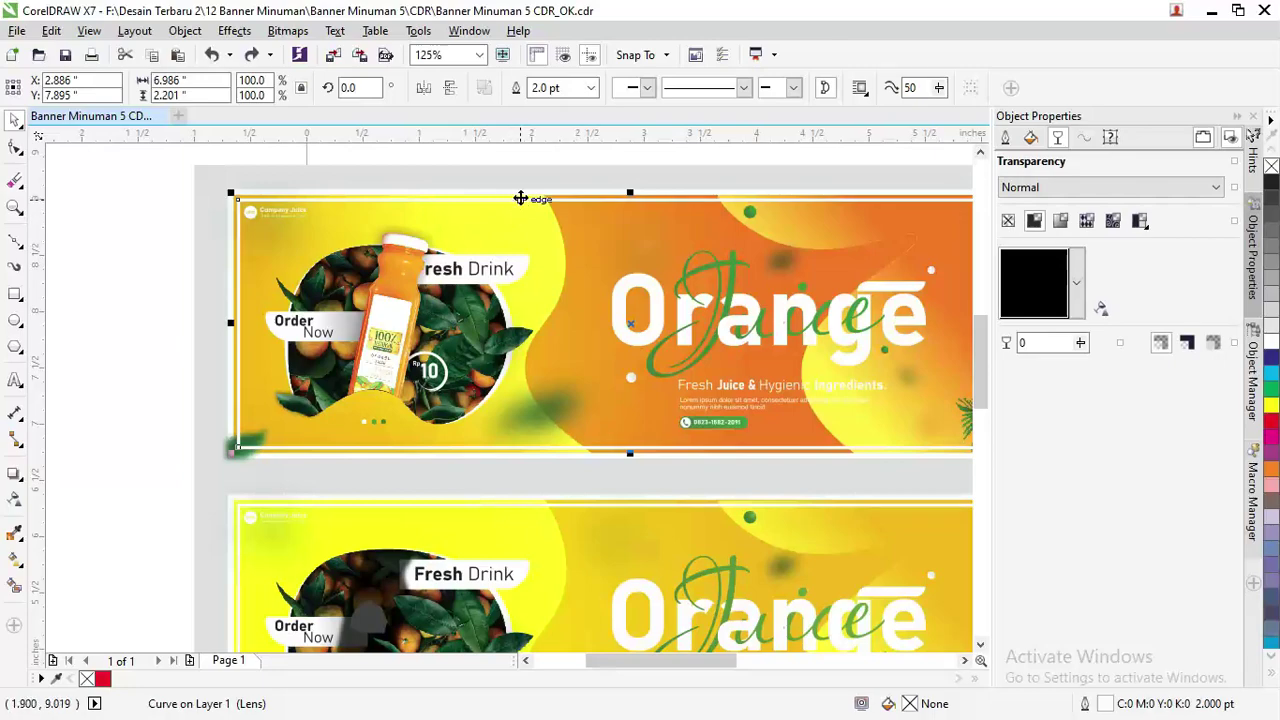
scroll(527, 175, up, 1)
scroll(527, 175, down, 1)
- Apply uniform transparency of 50 in Overlay mode to the yellow curved shape on the upper banner's left half
click(524, 201)
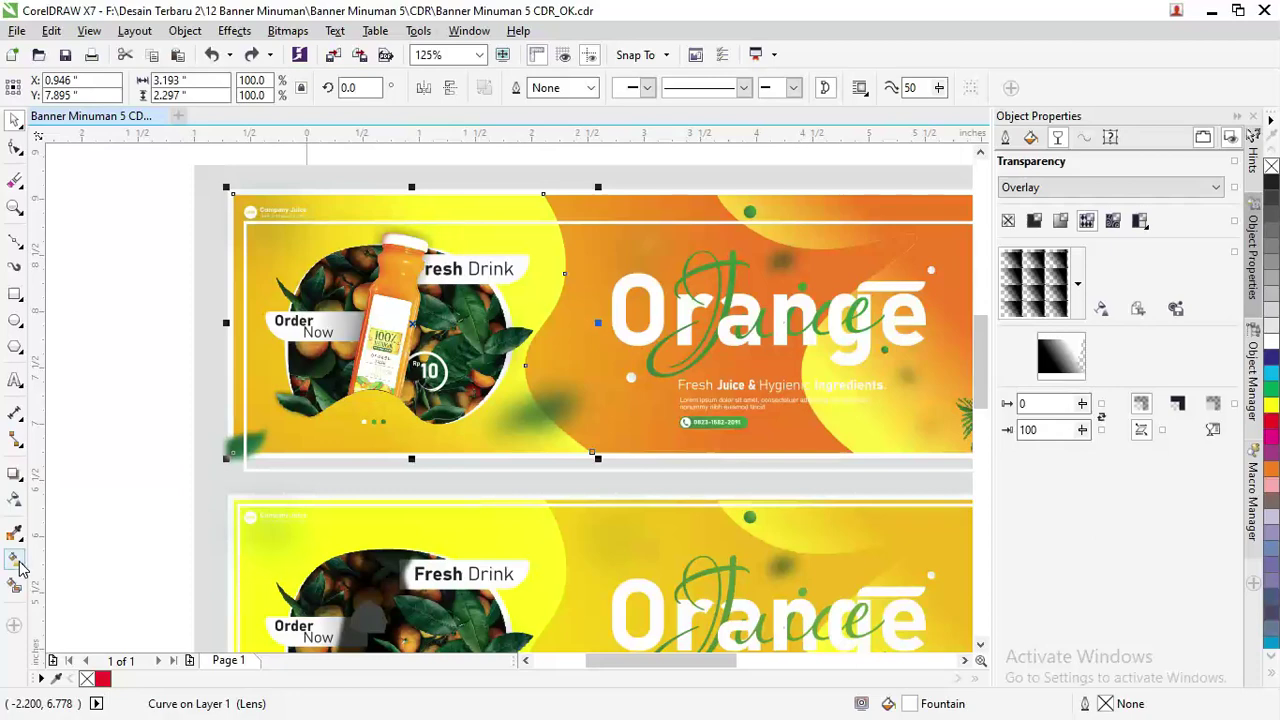
click(13, 500)
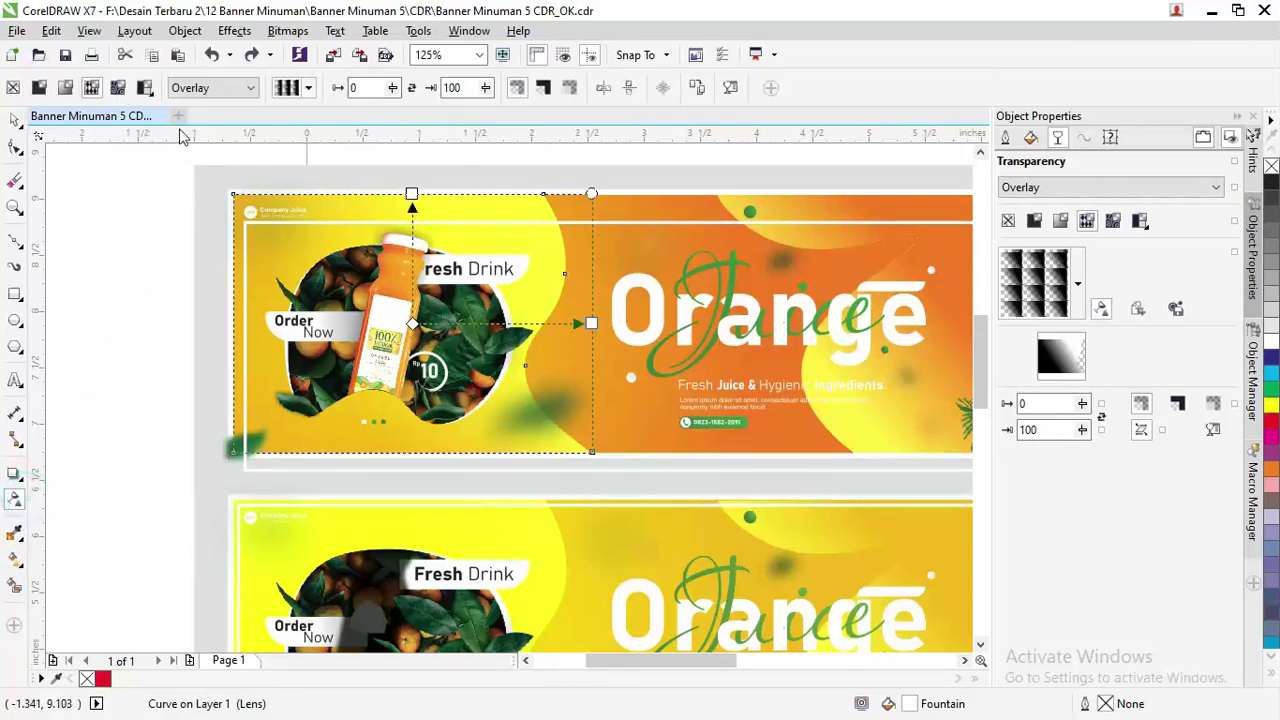
click(39, 87)
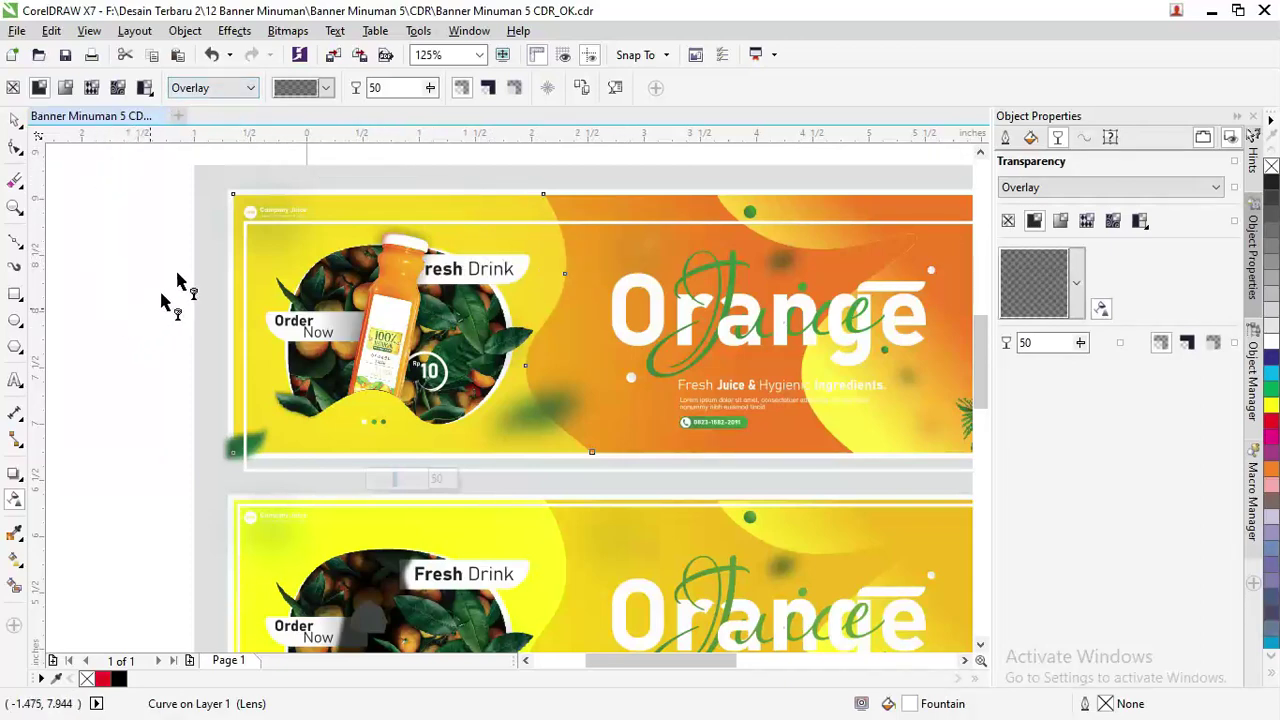
- Recolour the upper-right end of the curved shape's white fountain fill to a pinkish red
click(14, 562)
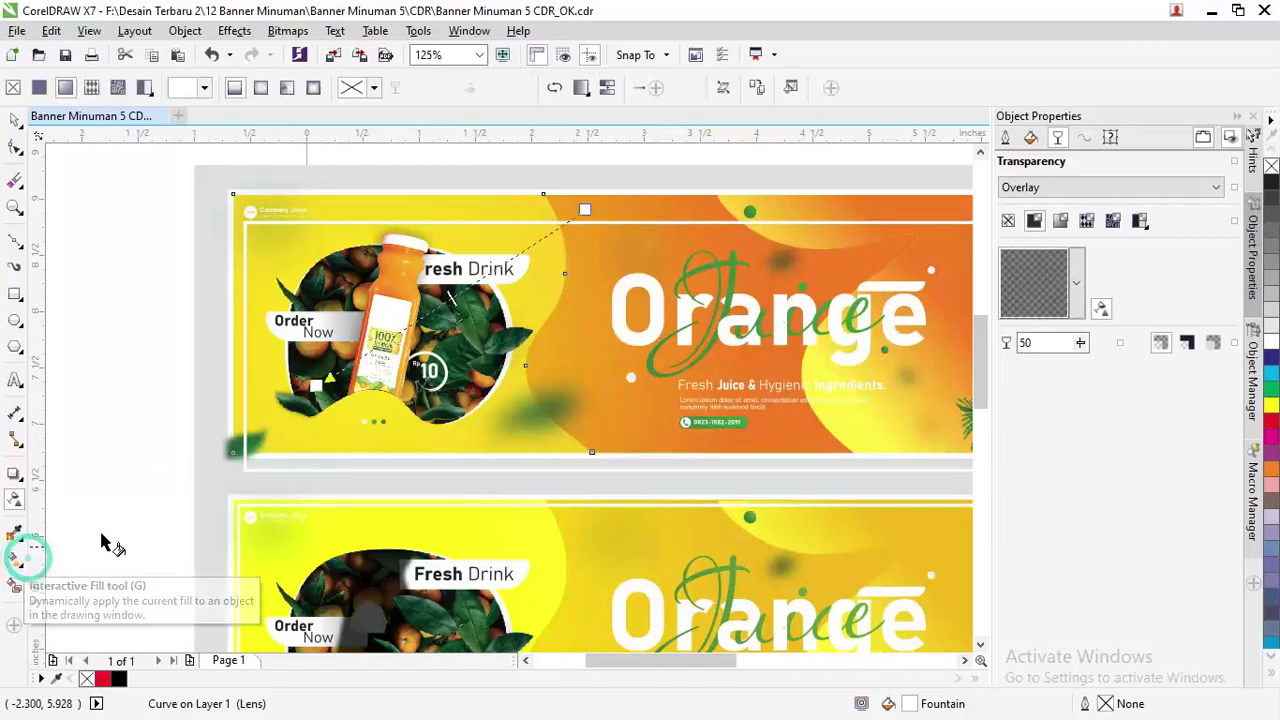
click(585, 209)
click(594, 237)
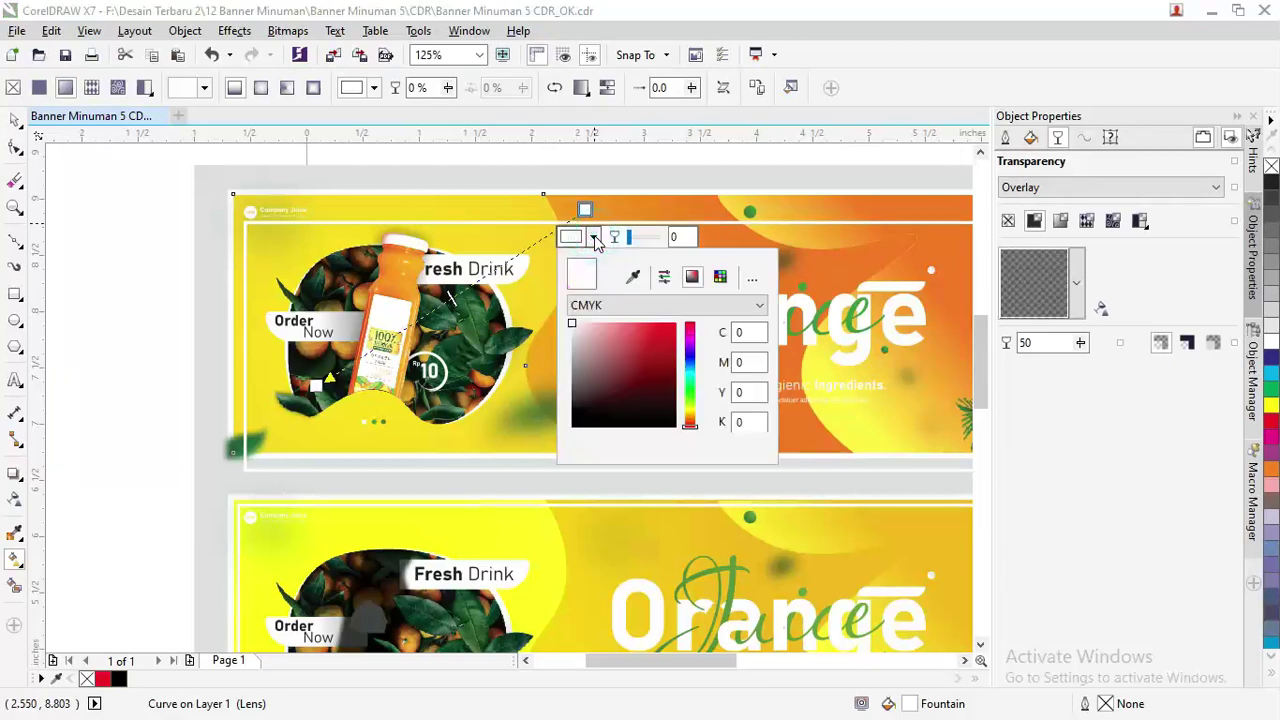
click(648, 380)
drag(648, 380, 668, 336)
click(745, 220)
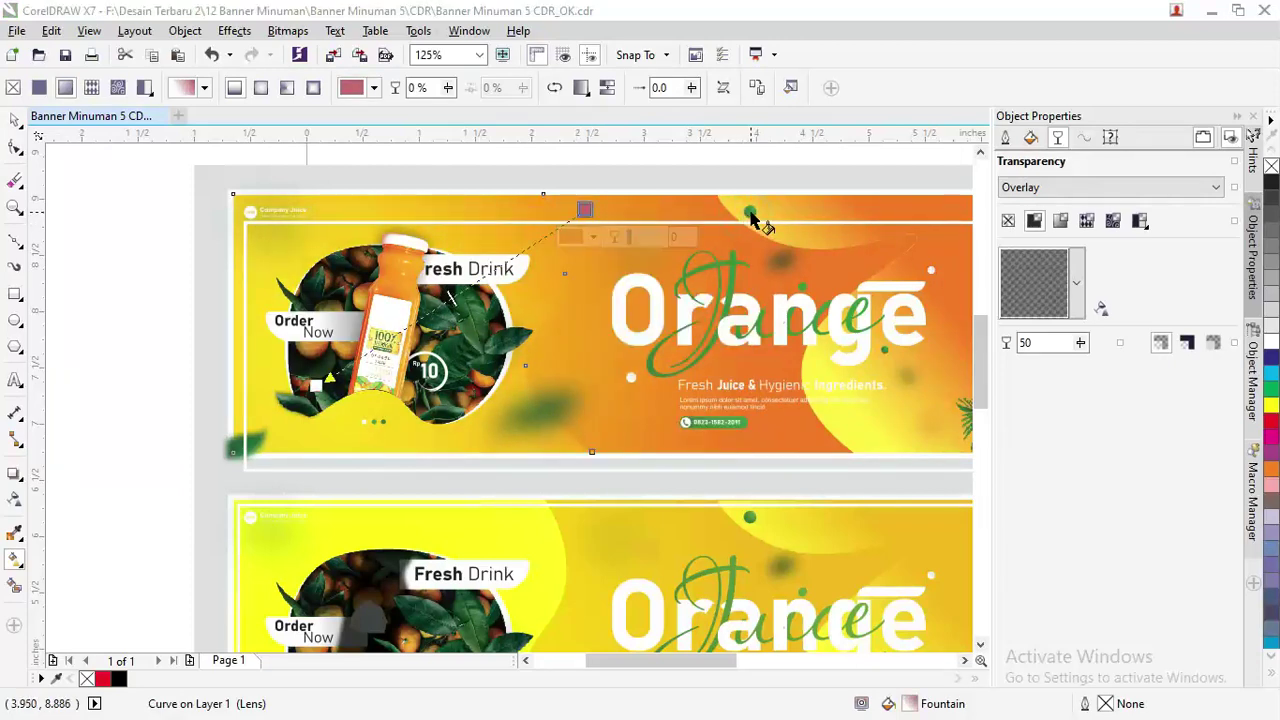
- Select the small green circle near the upper banner's top edge inside its group
click(749, 217)
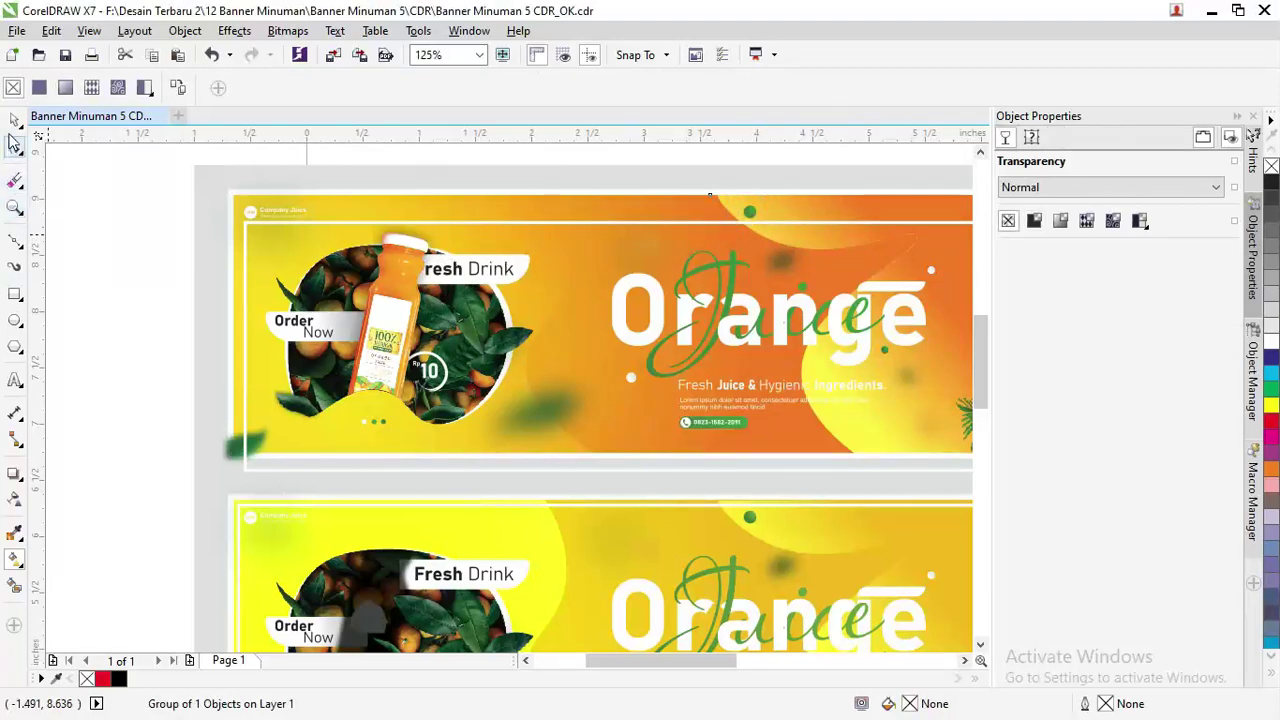
click(15, 119)
click(57, 214)
click(749, 215)
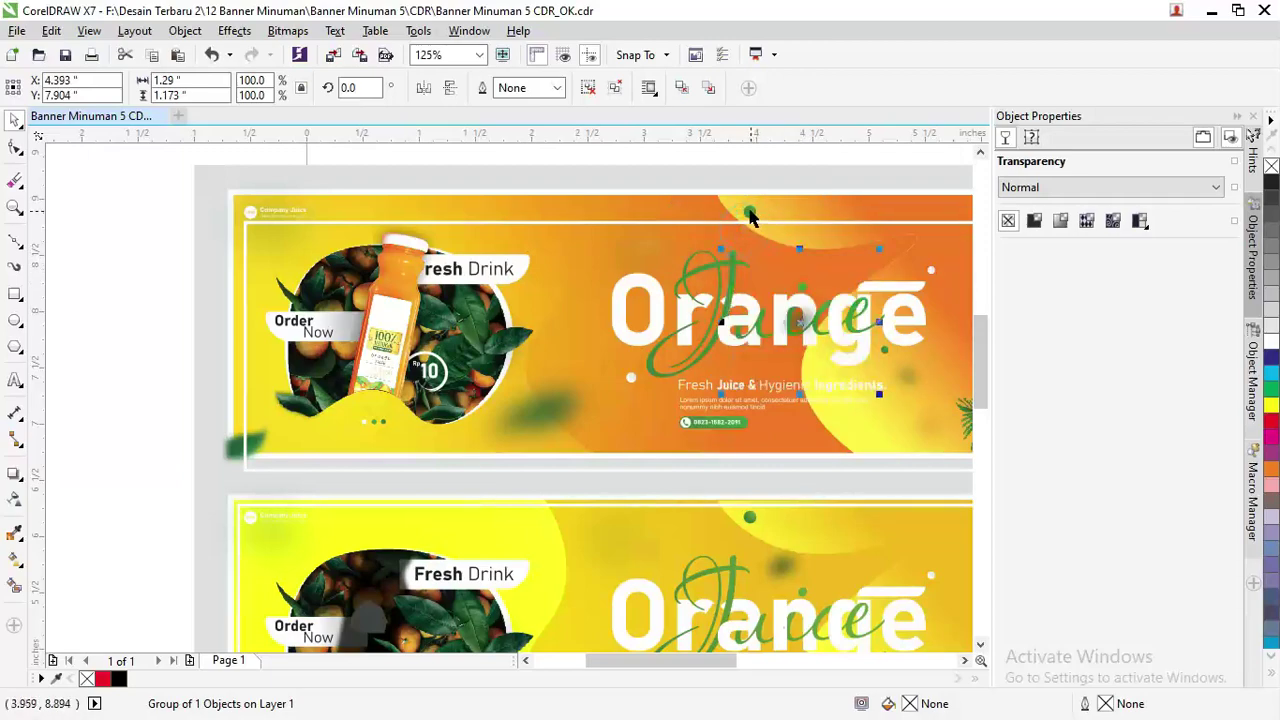
ctrl+click(749, 212)
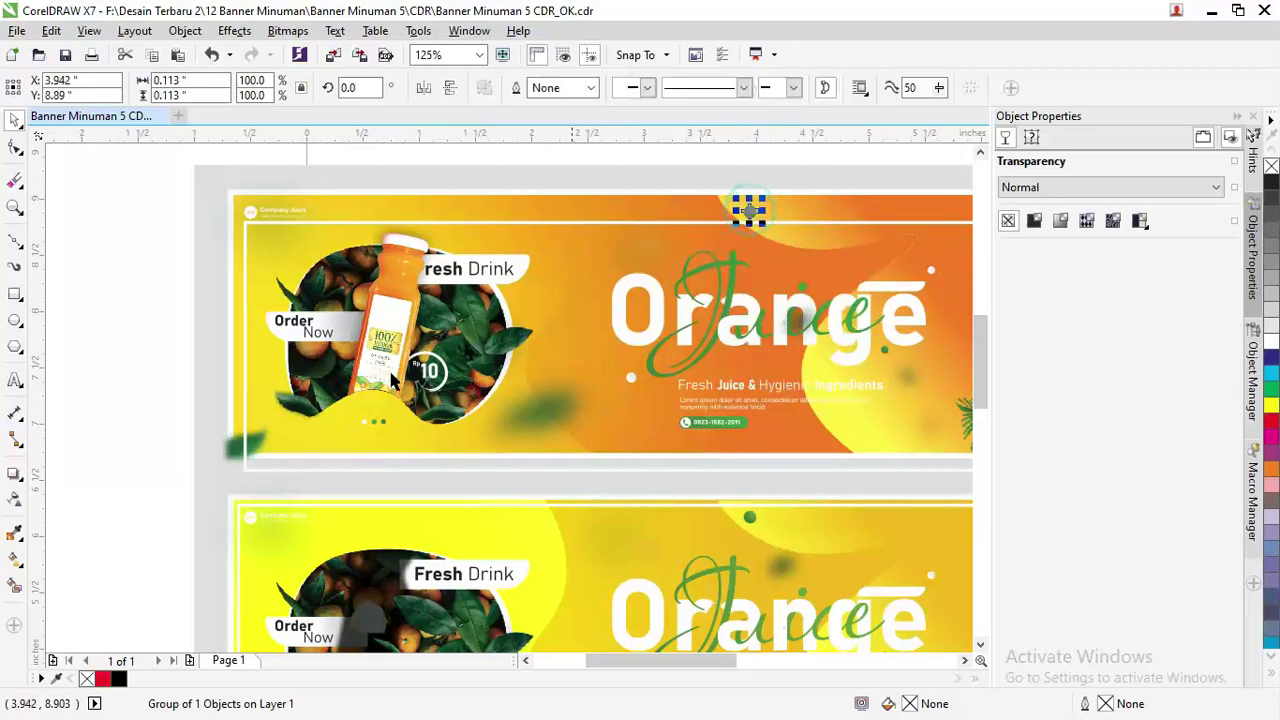
- Change the centre colour of the small green circle's elliptical fountain fill to magenta
click(15, 560)
scroll(750, 214, up, 1)
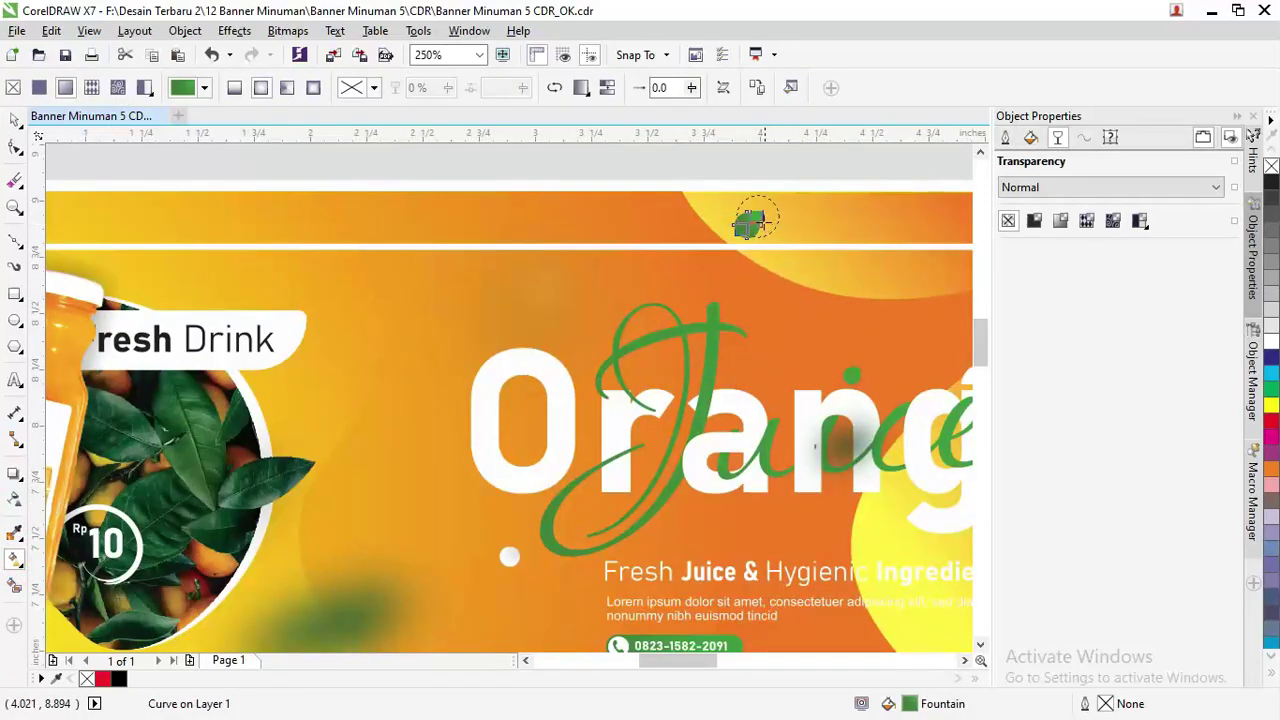
drag(601, 294, 837, 174)
click(601, 293)
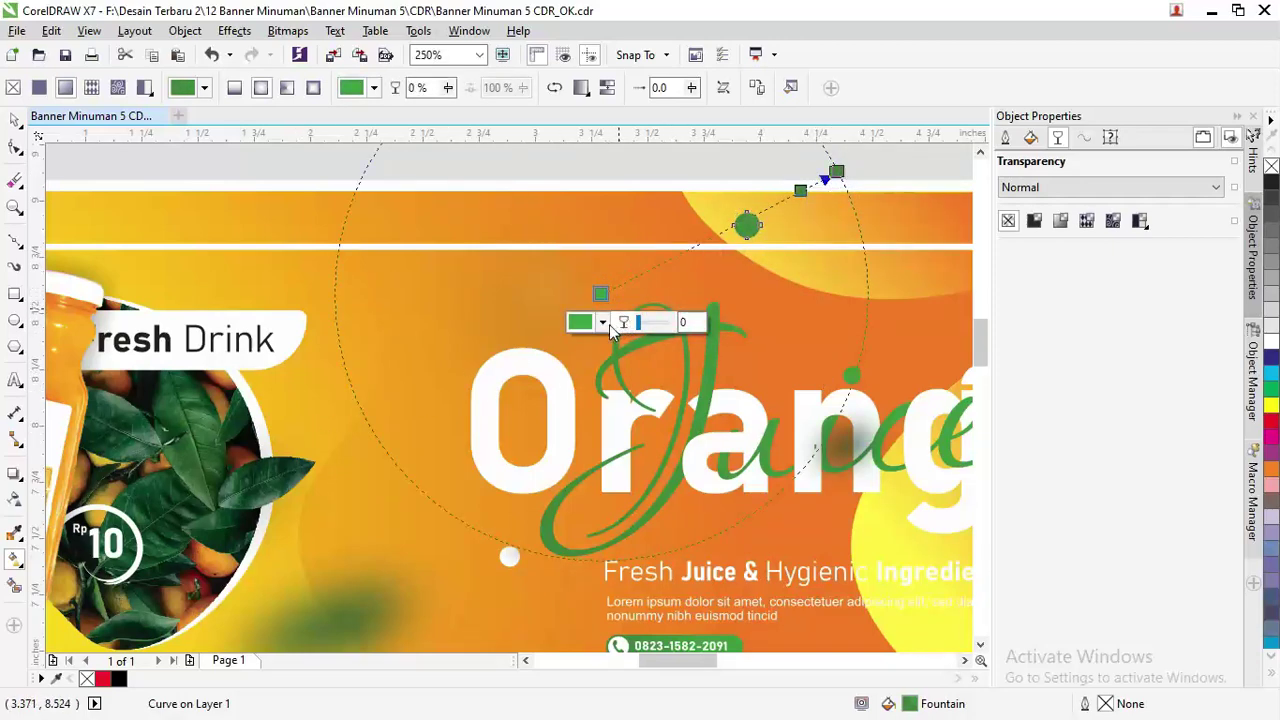
click(602, 322)
click(654, 440)
click(651, 459)
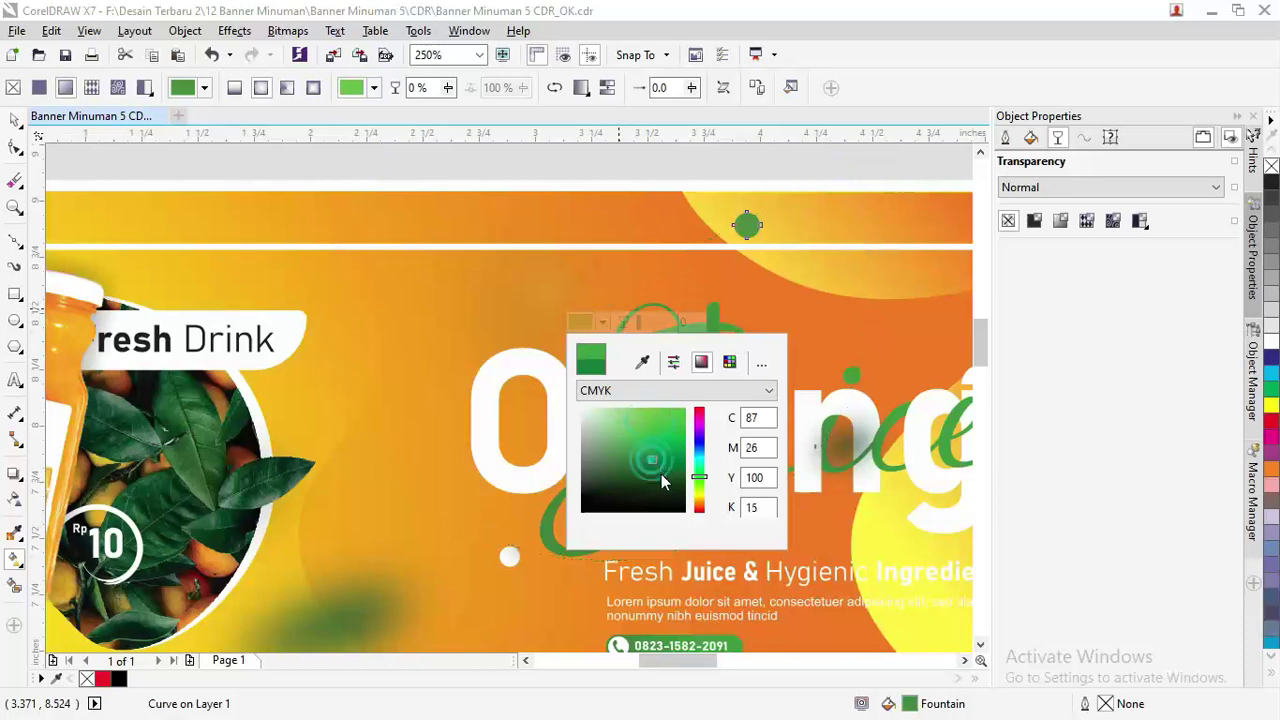
click(662, 478)
click(699, 420)
click(675, 423)
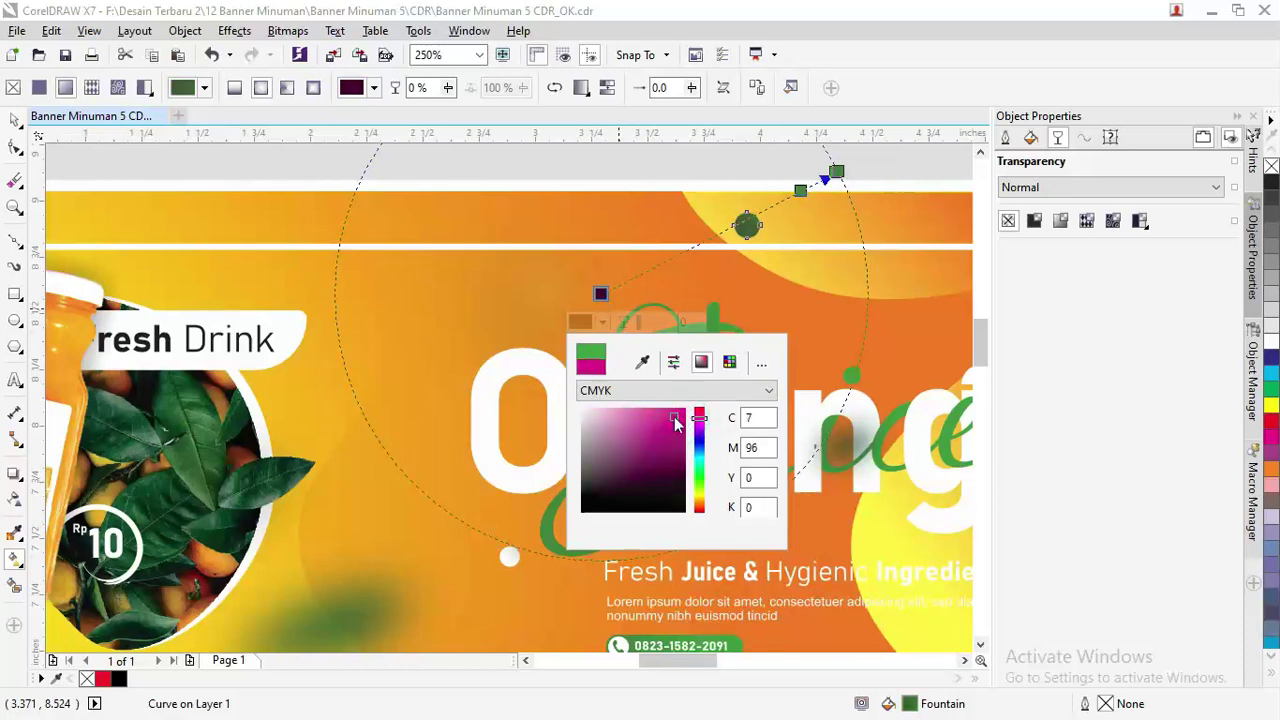
click(663, 420)
click(812, 297)
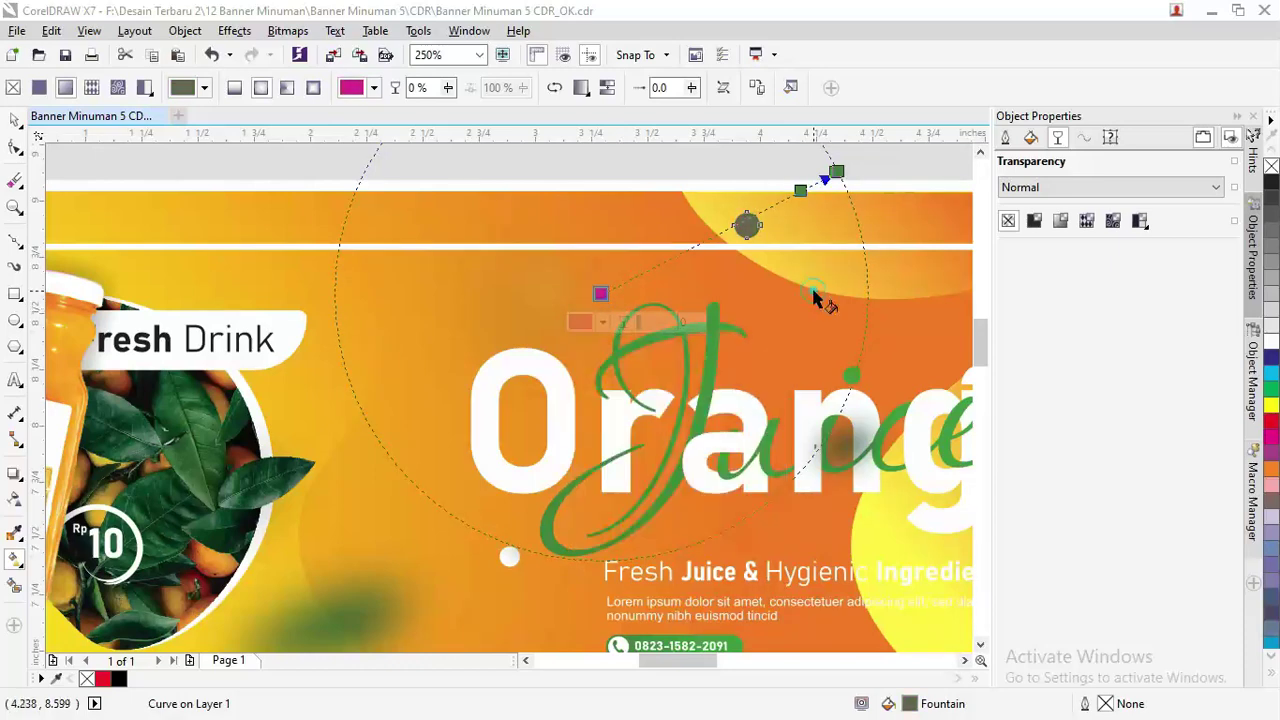
- Deselect the circle and view all three banners together
scroll(412, 316, down, 2)
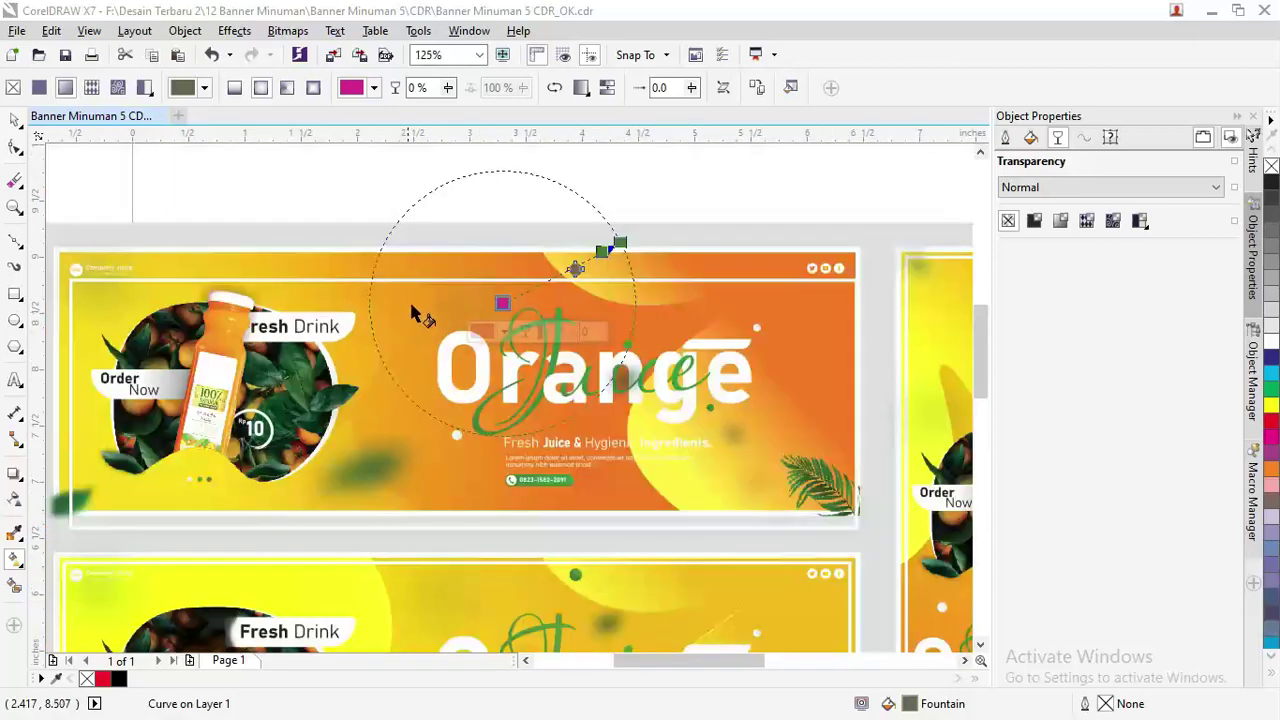
click(688, 193)
scroll(560, 257, down, 2)
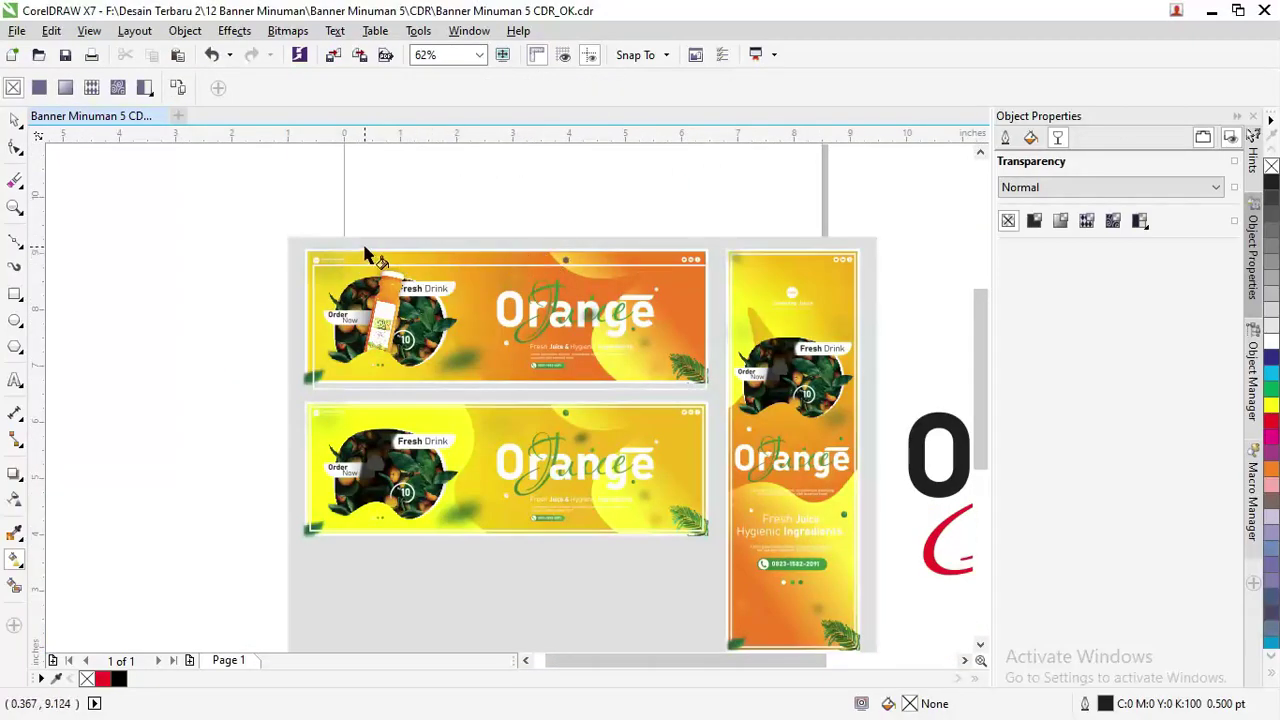
click(15, 121)
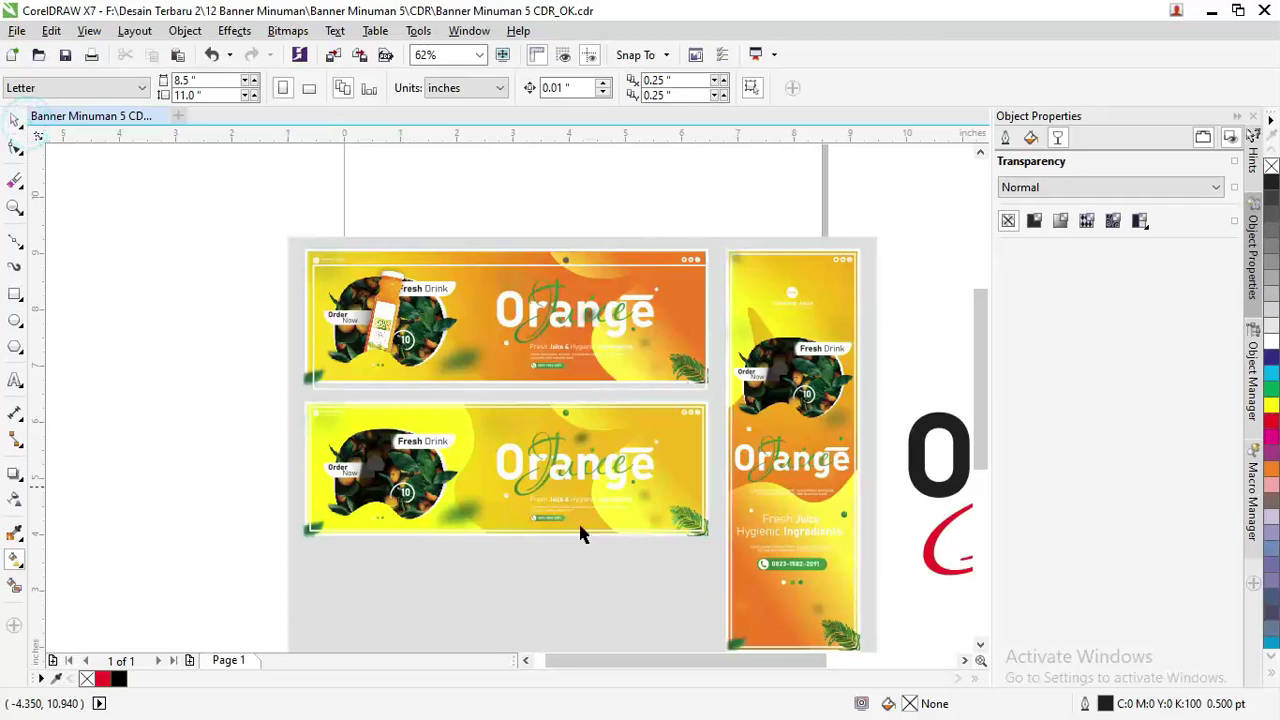
drag(980, 446, 980, 446)
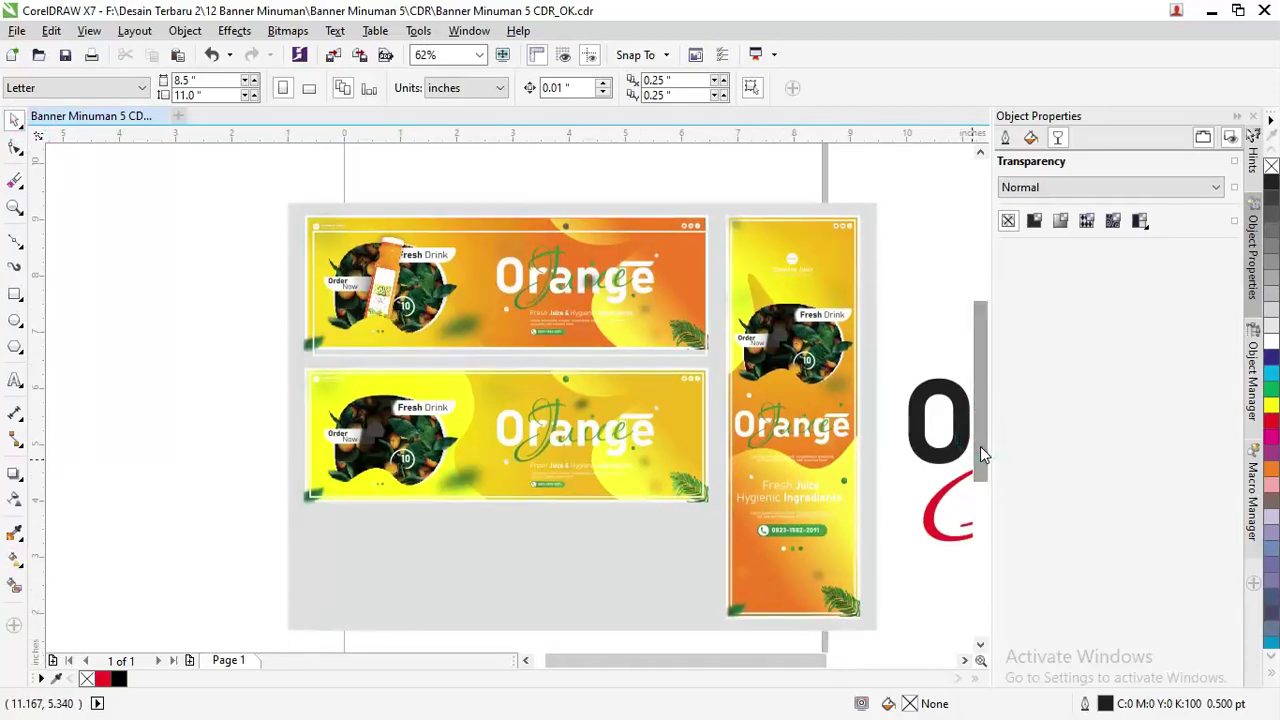